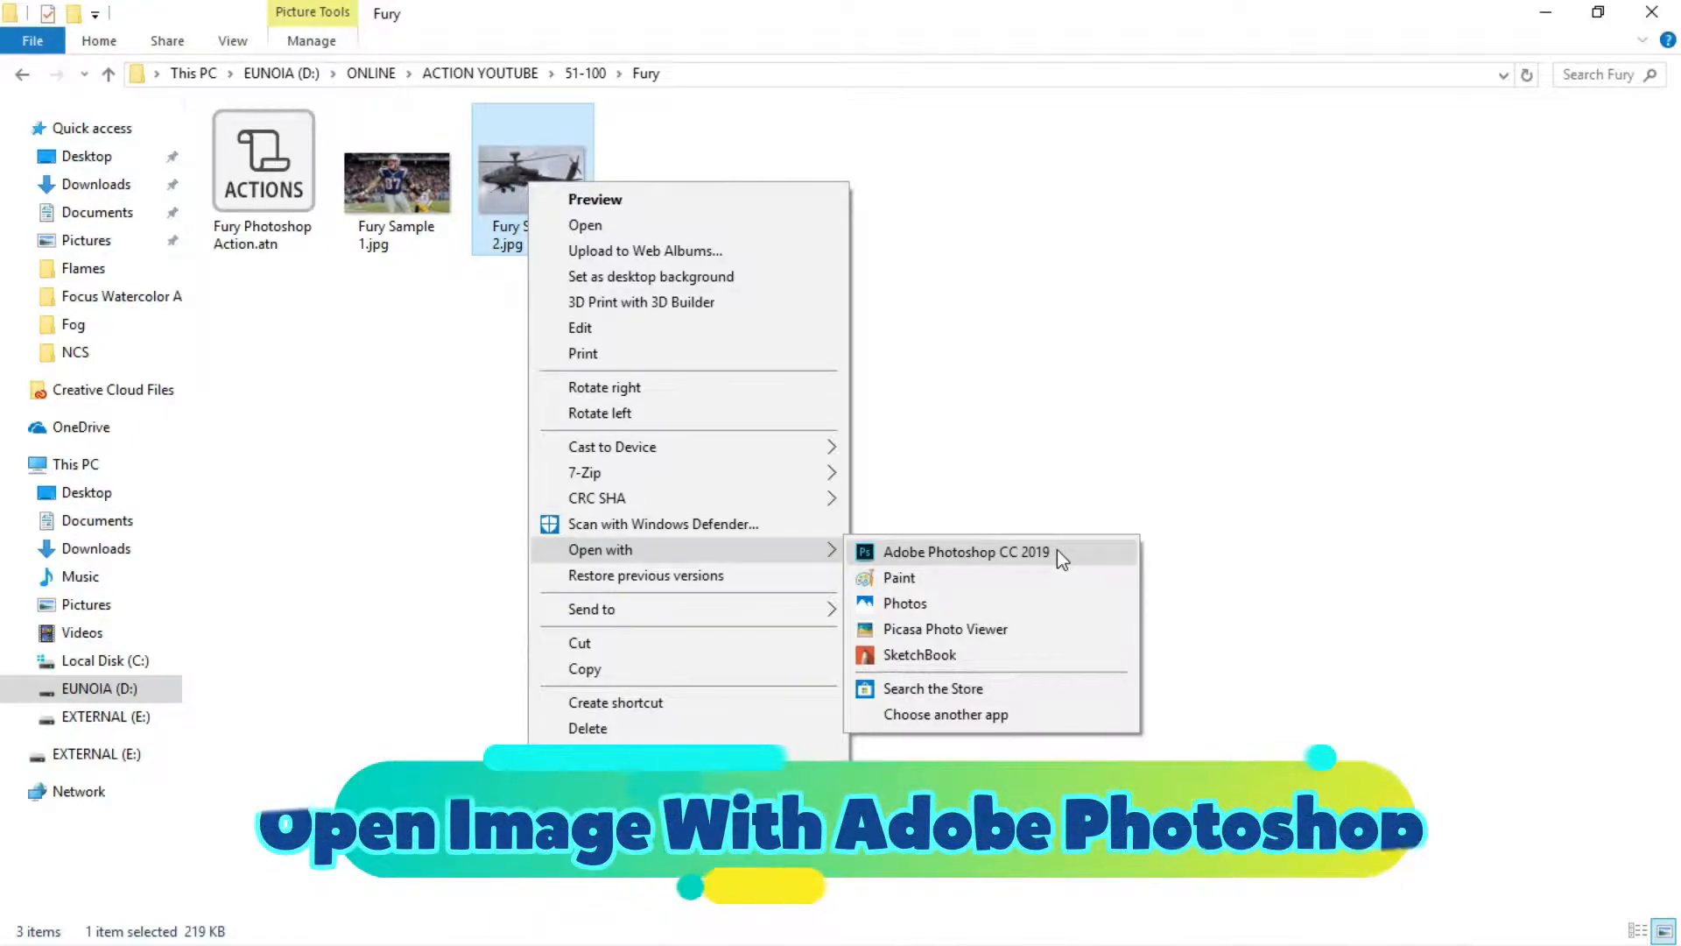
# - Open Fury Sample 2.jpg and Fury Sample 1.jpg from the Fury folder in Adobe Photoshop CC 2019
pyautogui.click(967, 551)
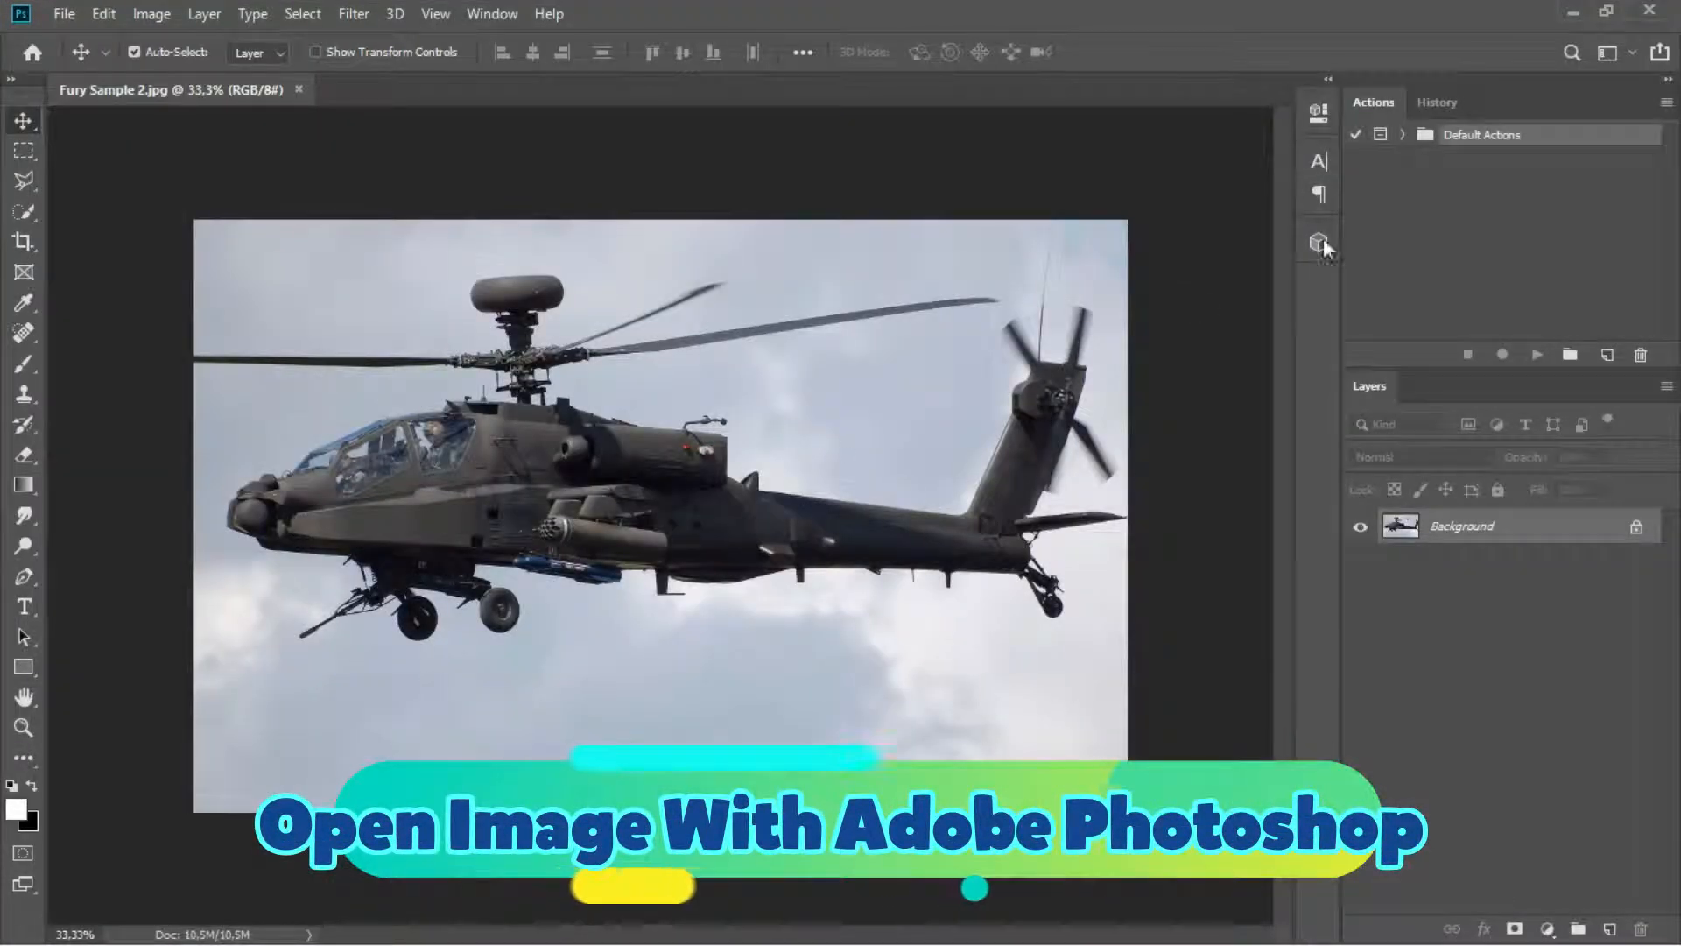
pyautogui.click(1574, 12)
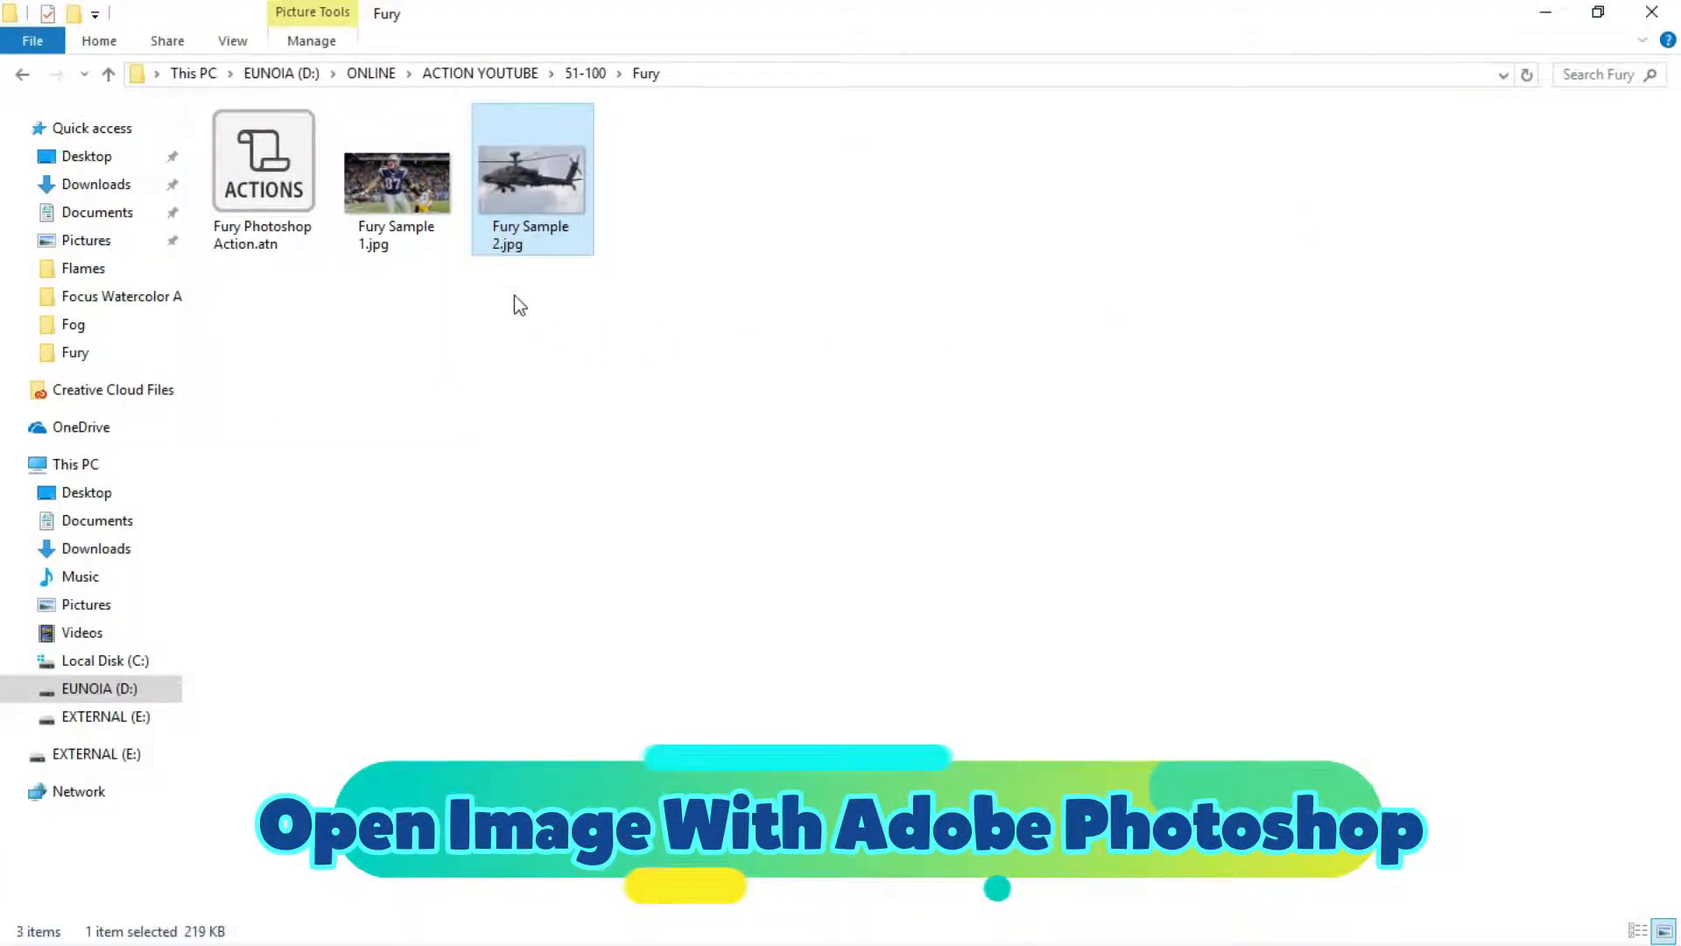
pyautogui.rightClick(413, 181)
pyautogui.moveTo(639, 549)
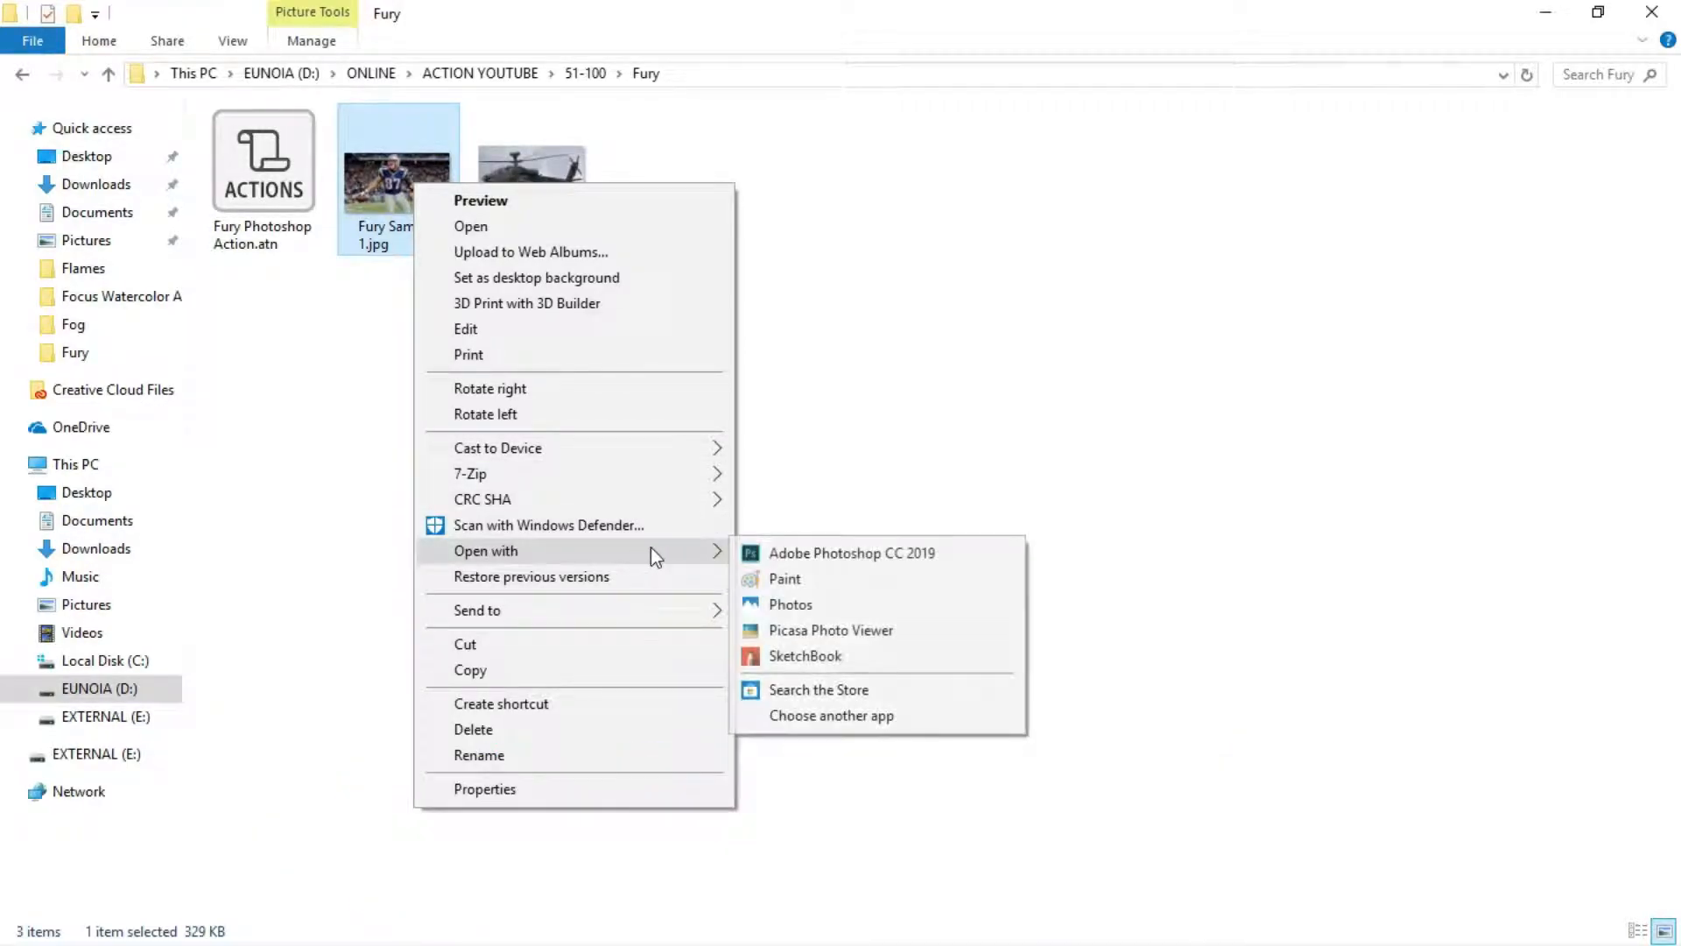
pyautogui.click(961, 550)
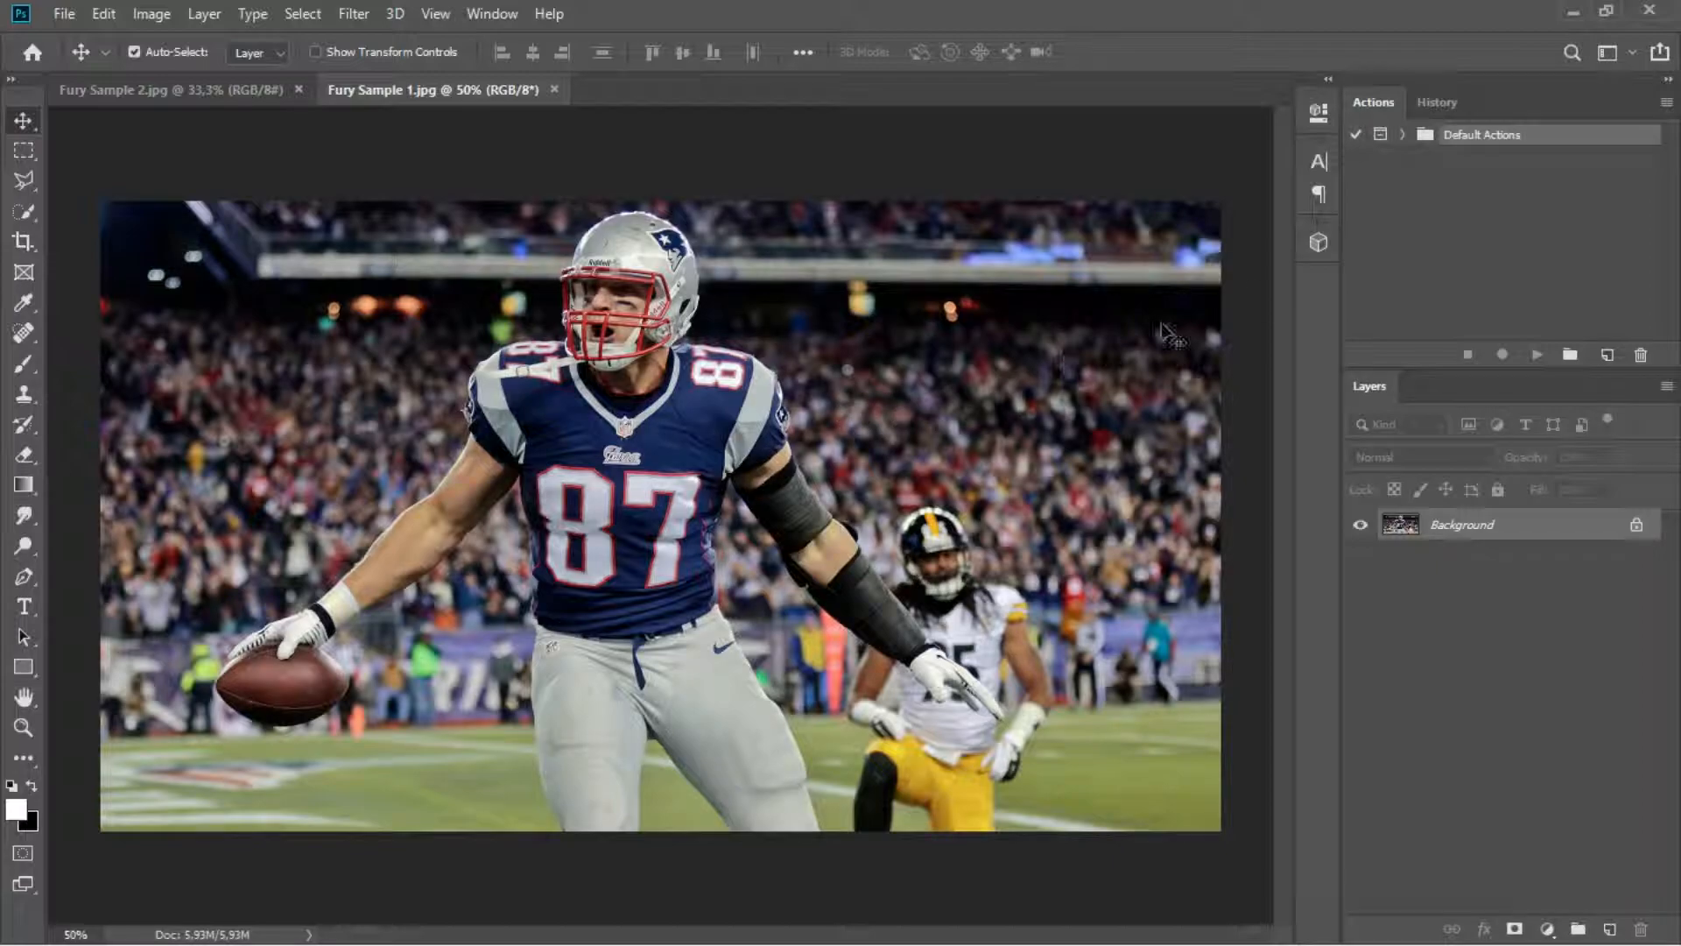
# - Return to the Fury folder and load Fury Photoshop Action.atn into Photoshop
pyautogui.click(1572, 13)
pyautogui.click(265, 169)
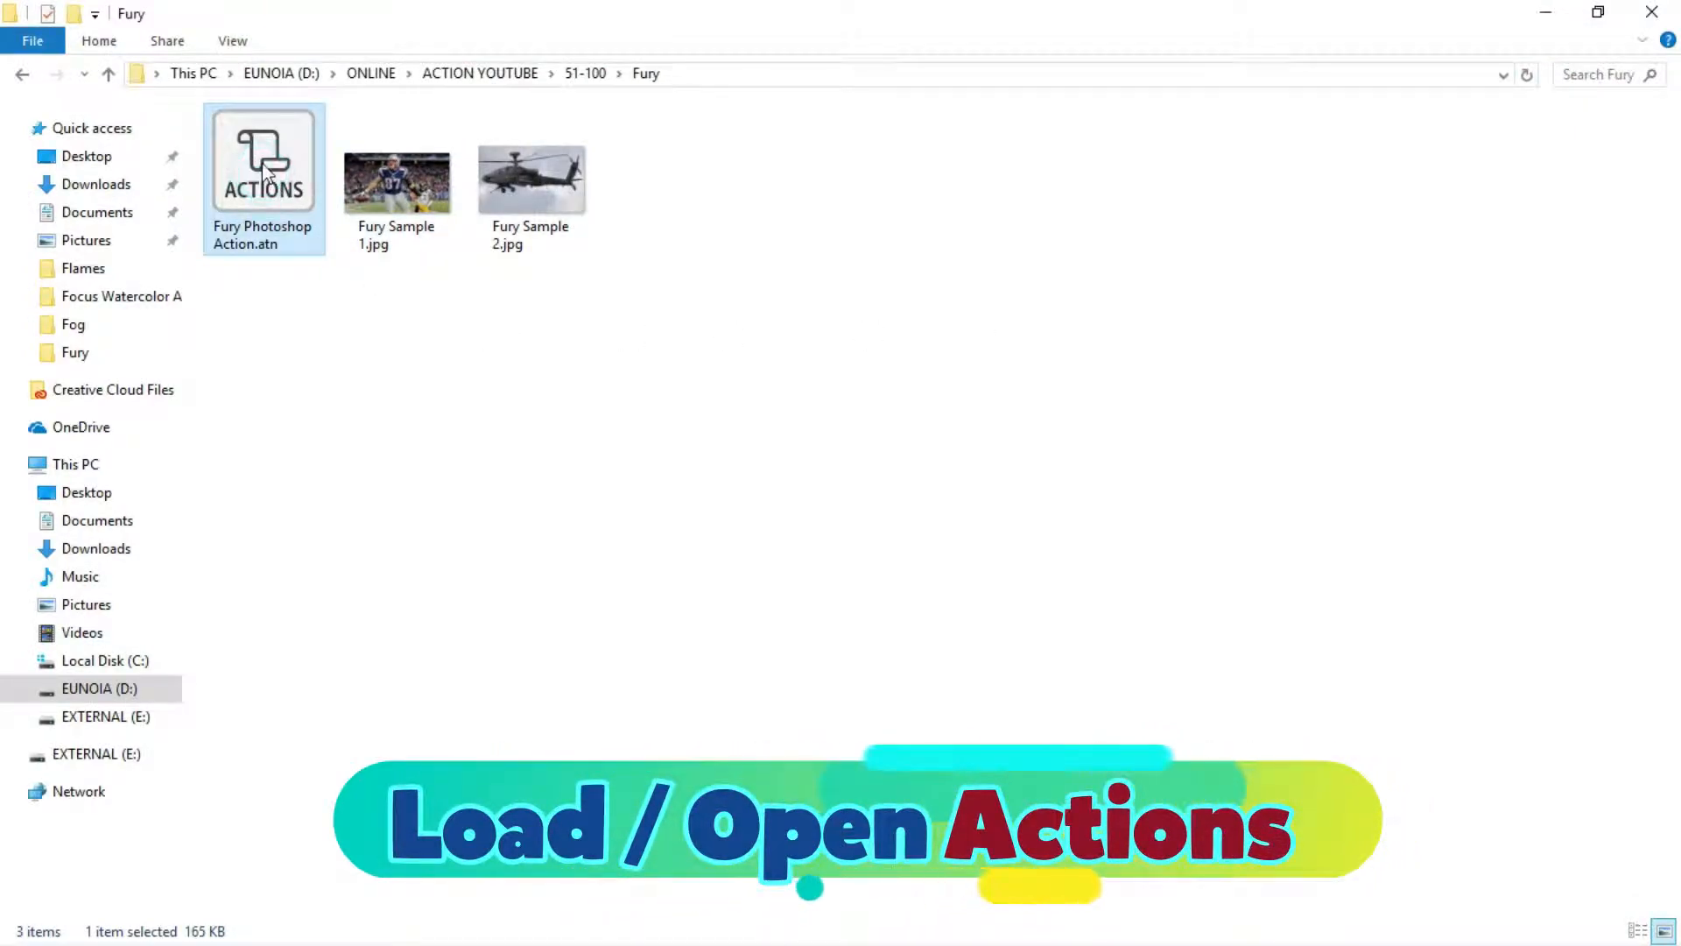
pyautogui.rightClick(264, 167)
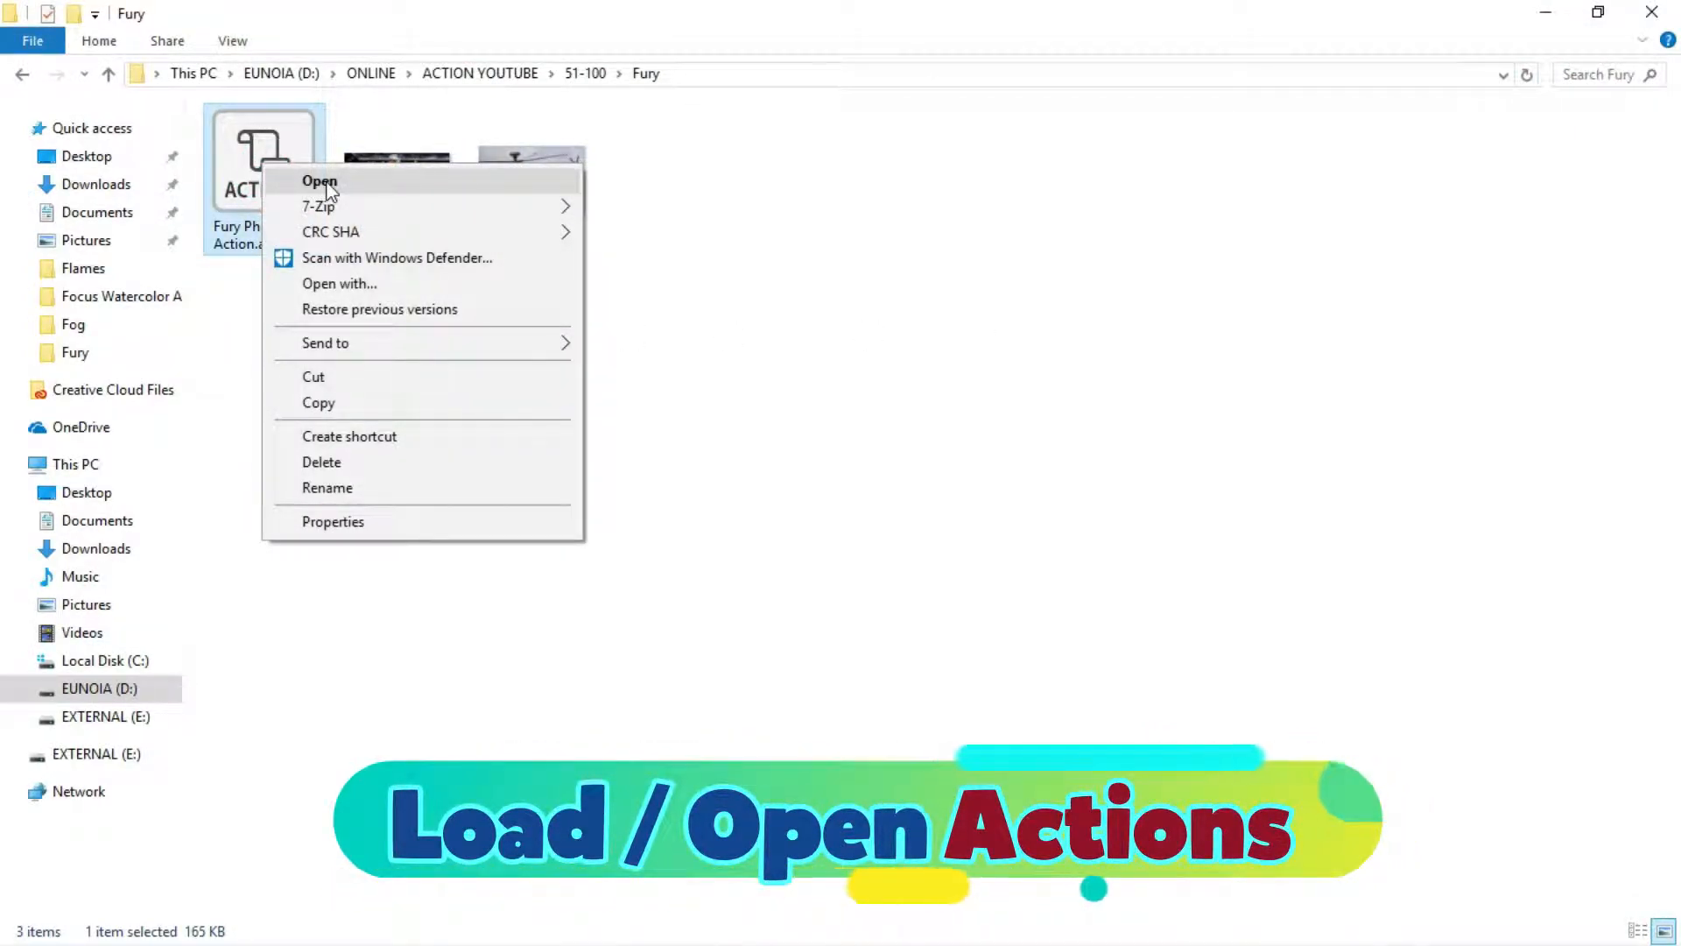
pyautogui.click(320, 182)
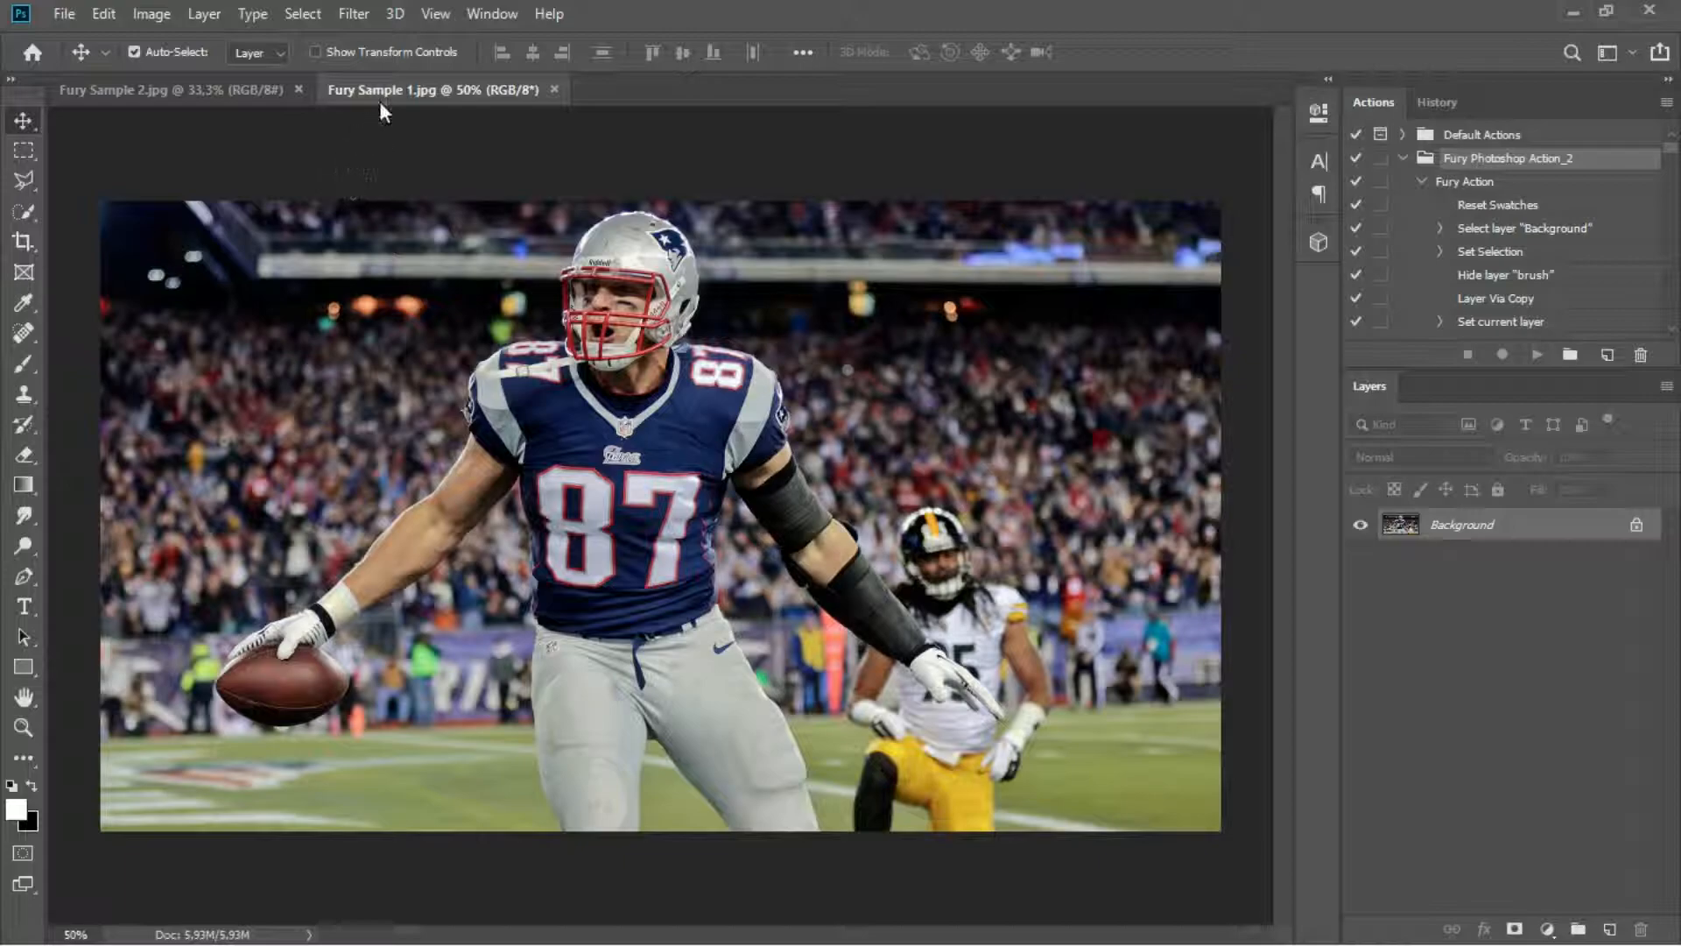
# - Check that Fury Sample 1.jpg uses RGB Color mode and set its depth to 8 Bits/Channel
pyautogui.click(151, 13)
pyautogui.moveTo(166, 40)
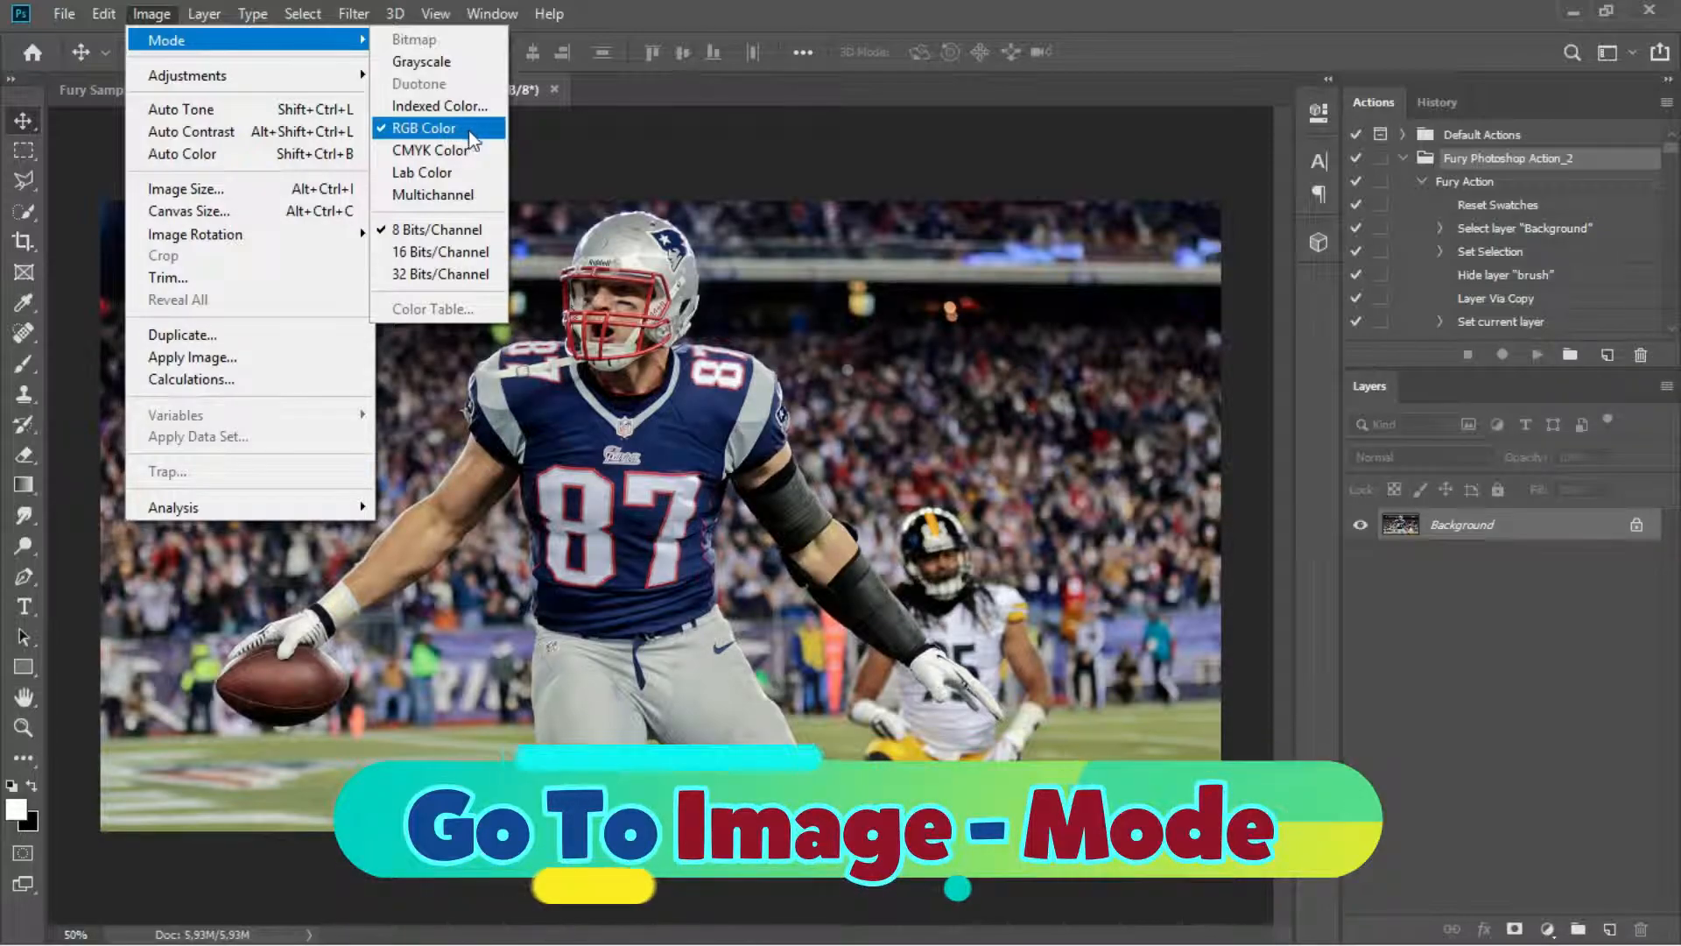
pyautogui.click(475, 230)
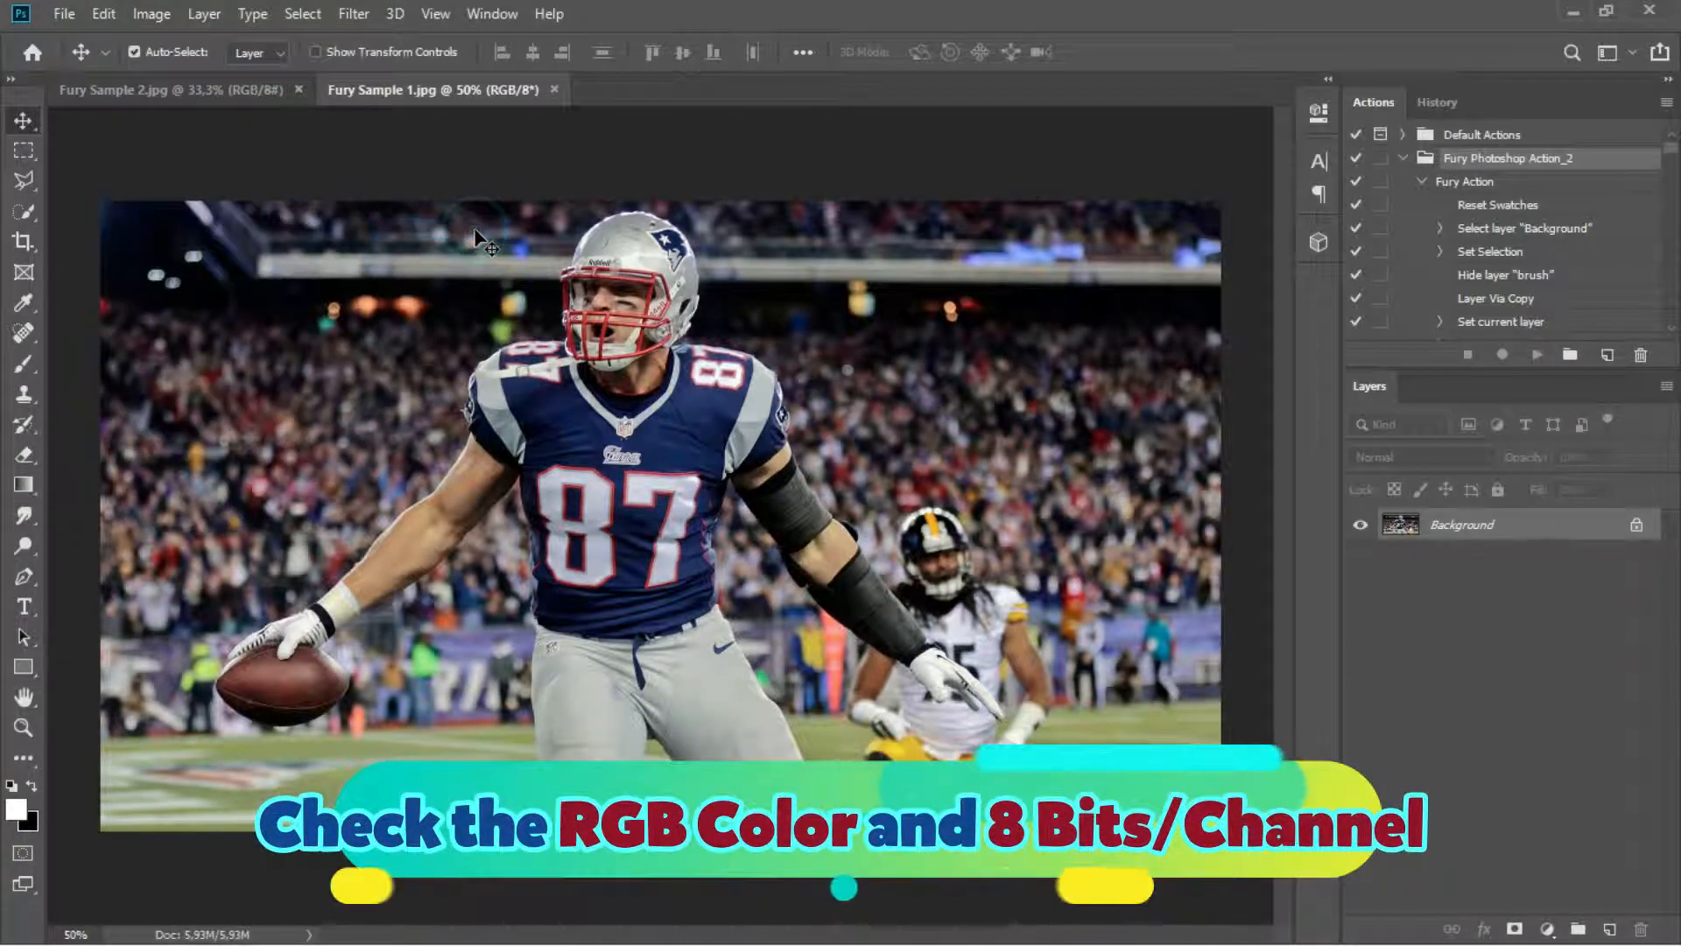
# - Hide and reshow the list of actions, and collapse and re-expand the Fury Photoshop Action_2 set
pyautogui.click(492, 13)
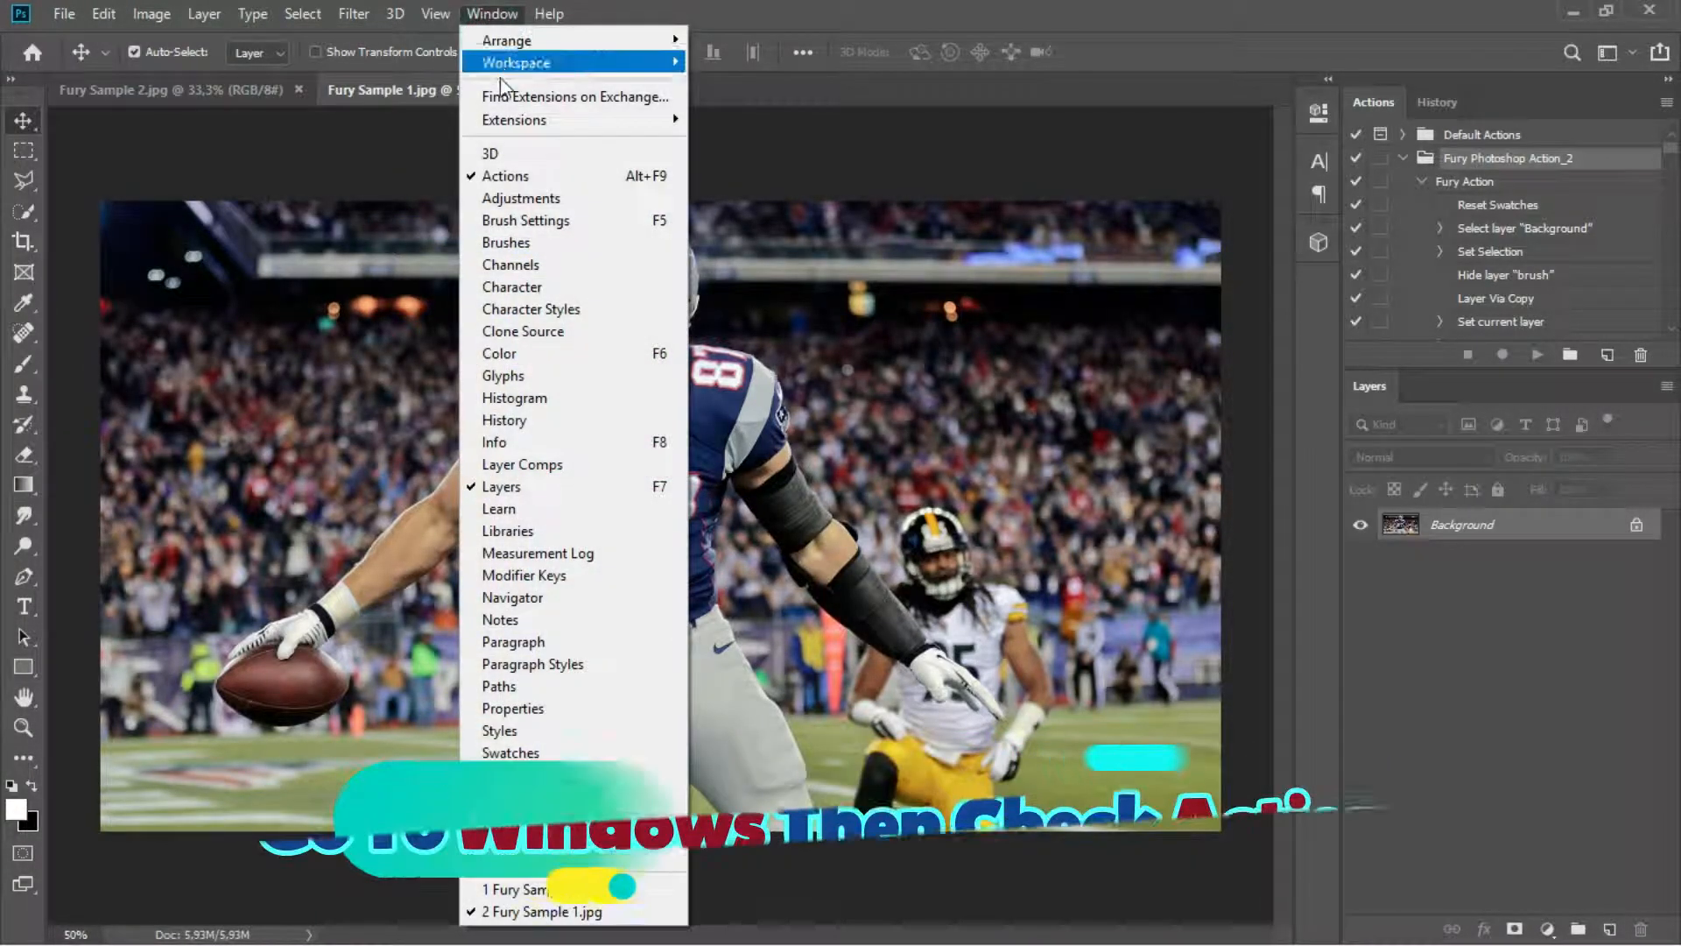
pyautogui.click(516, 175)
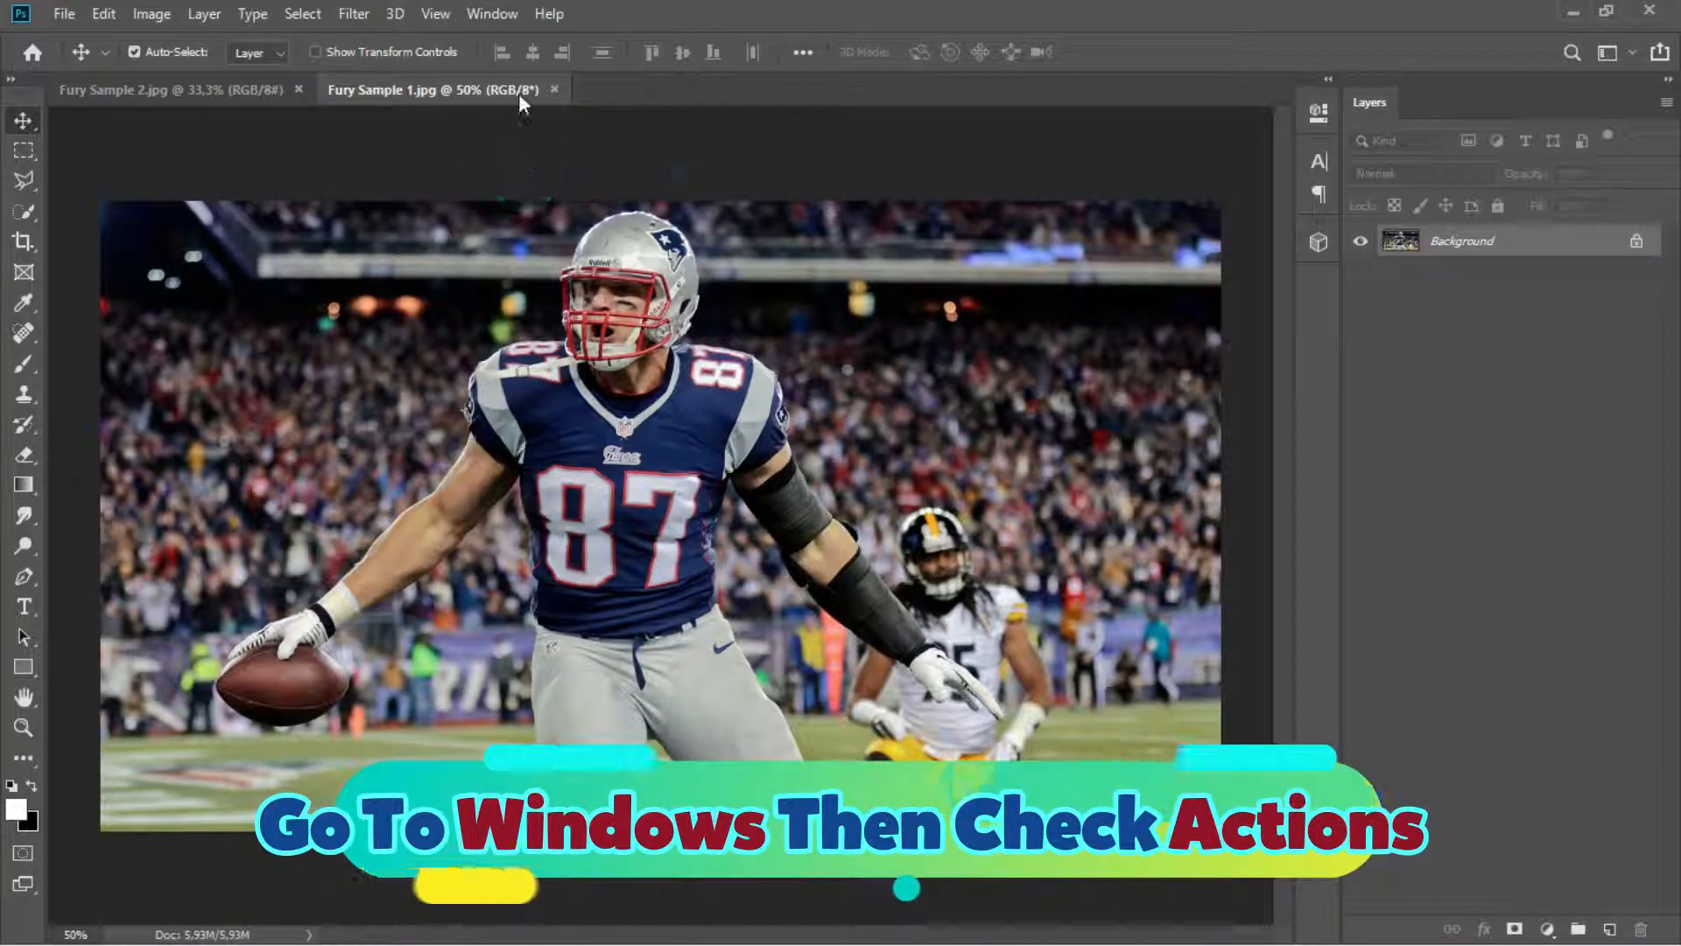
pyautogui.click(495, 13)
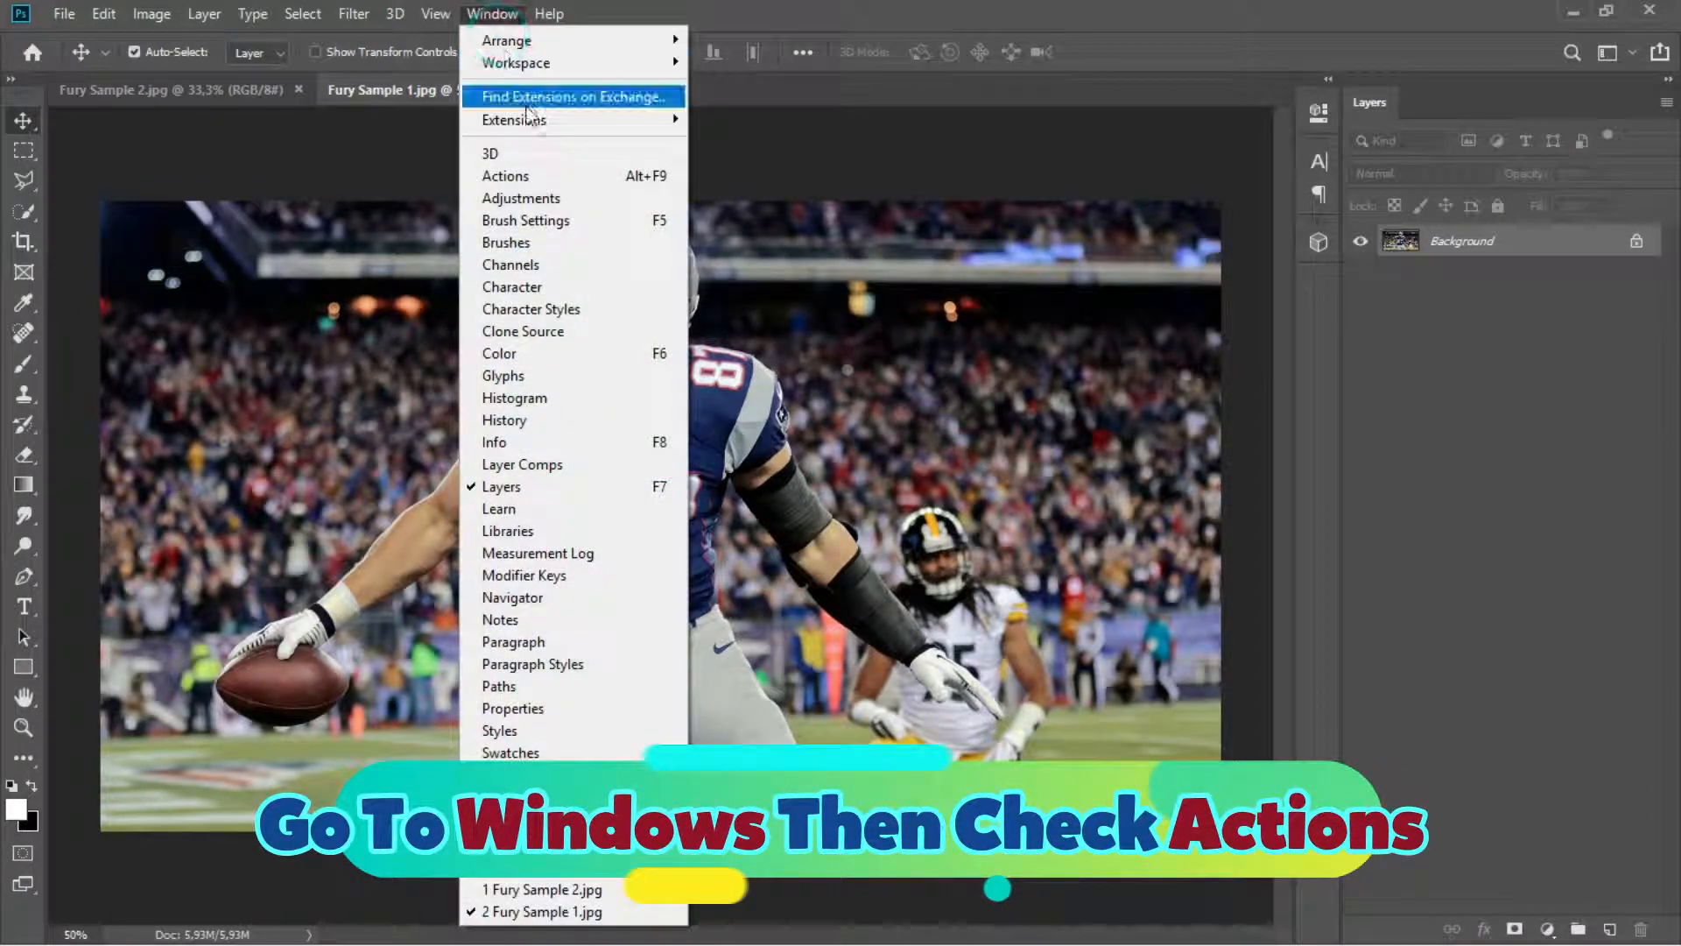
pyautogui.click(539, 175)
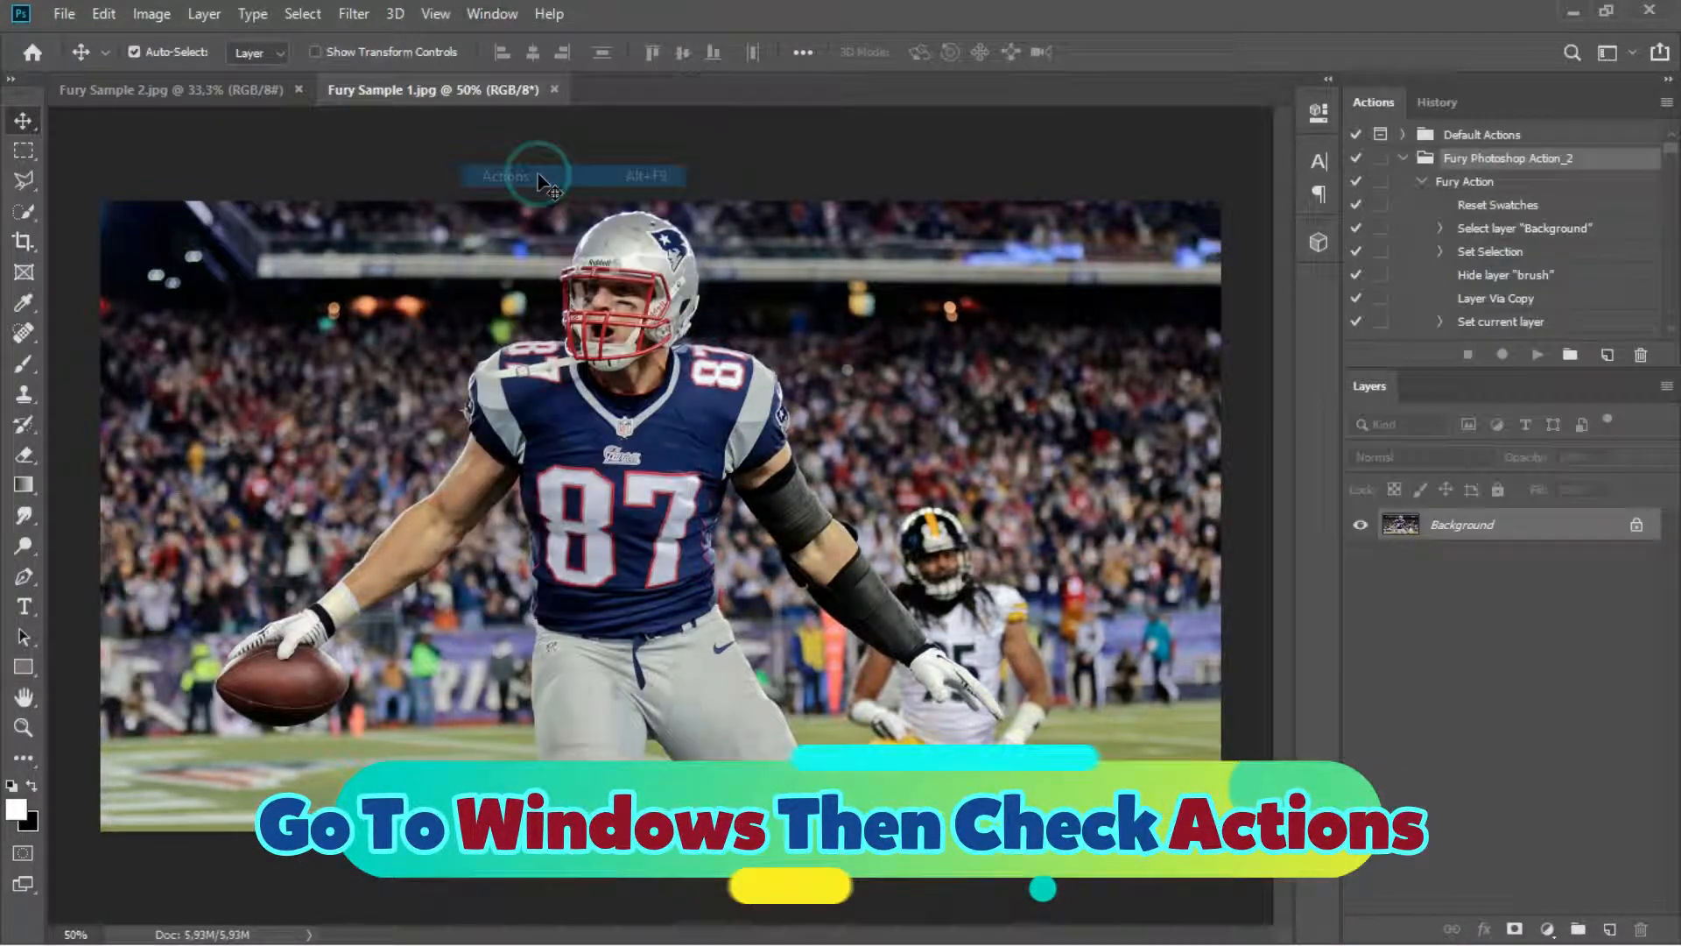
pyautogui.click(1403, 160)
pyautogui.click(1404, 160)
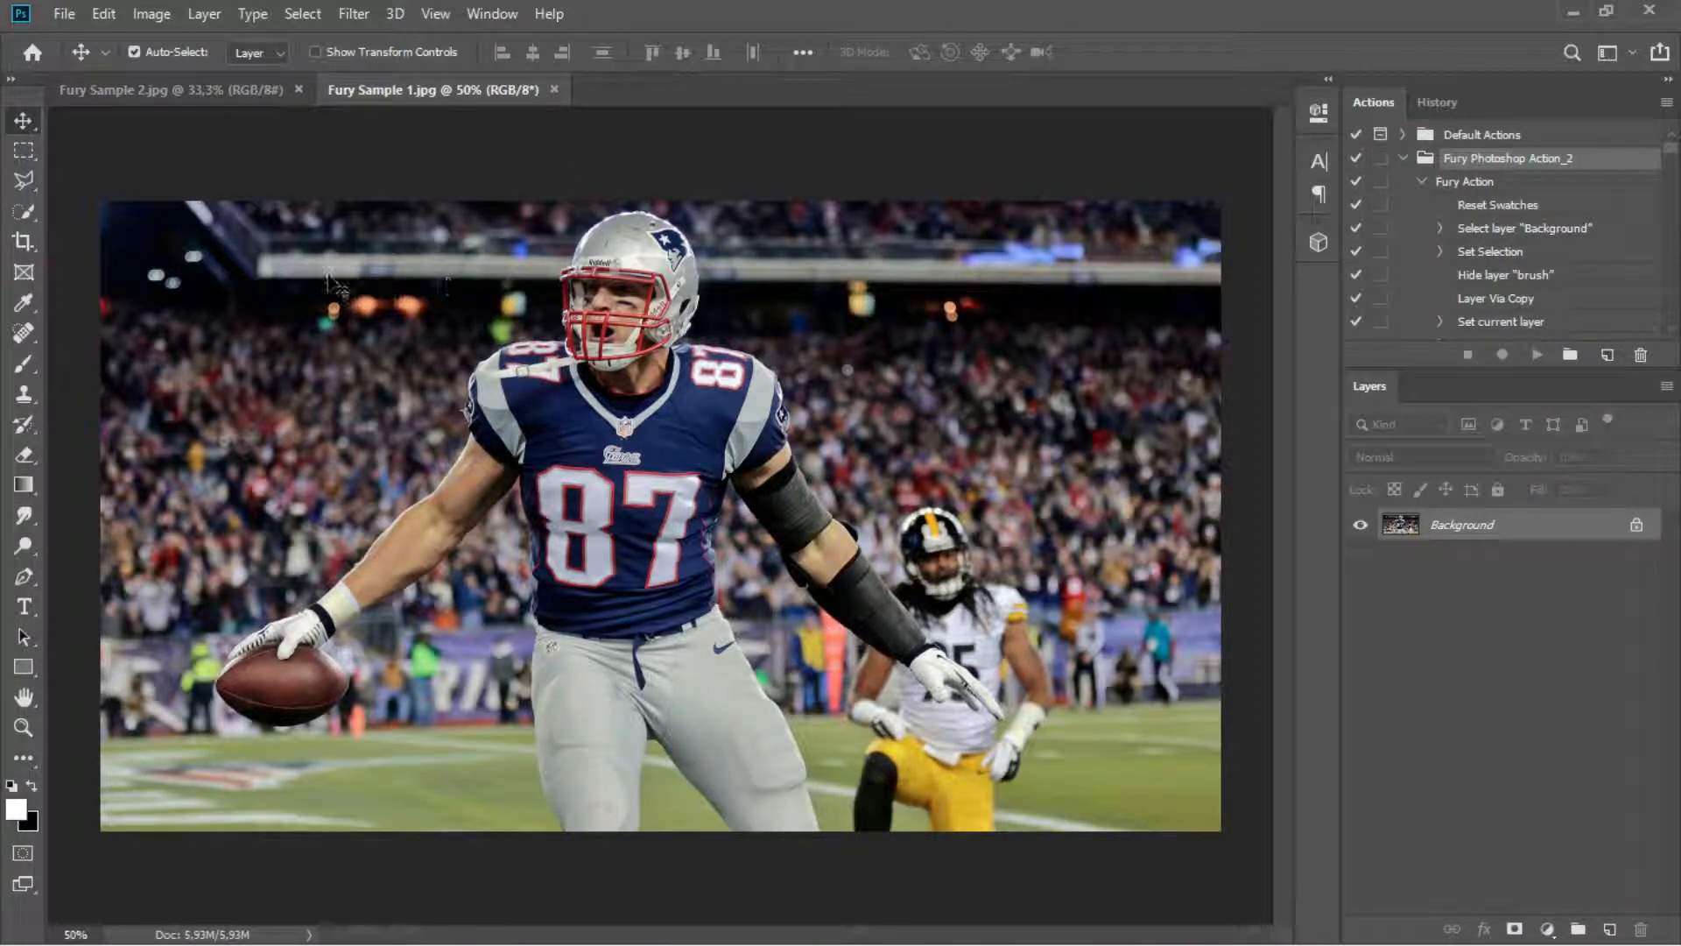
# - Switch to Fury Sample 2.jpg and select the helicopter's nose, cockpit, fuselage and tail boom with the Quick Selection tool
pyautogui.click(178, 91)
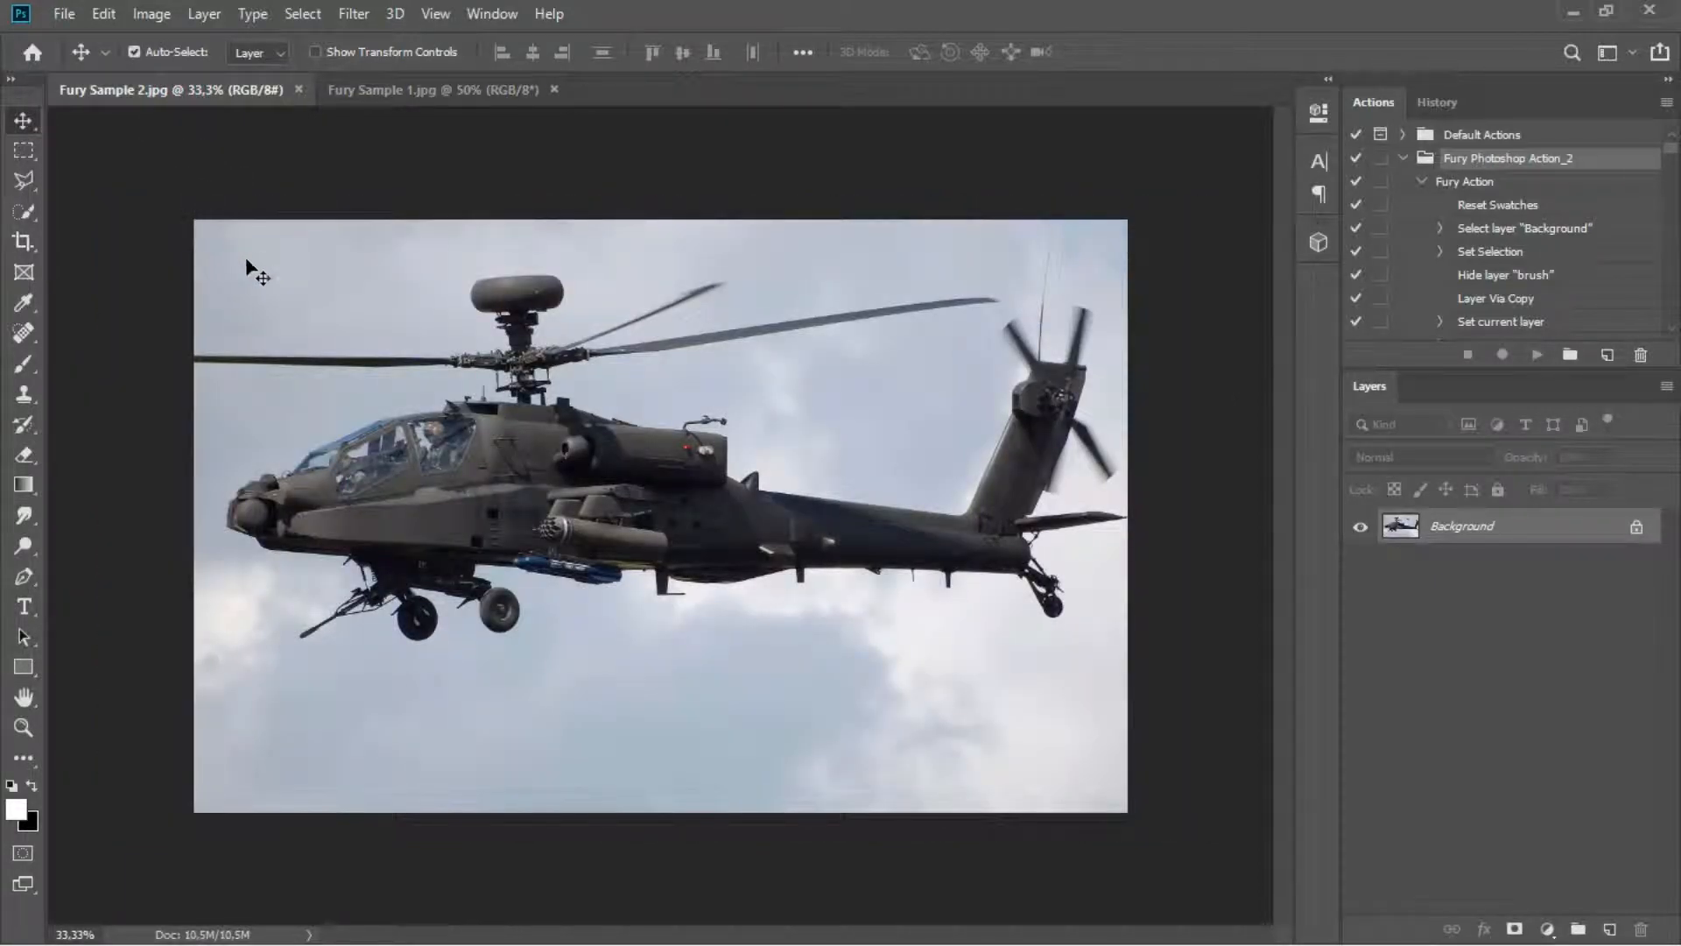
pyautogui.hotkey('ctrl', '+')
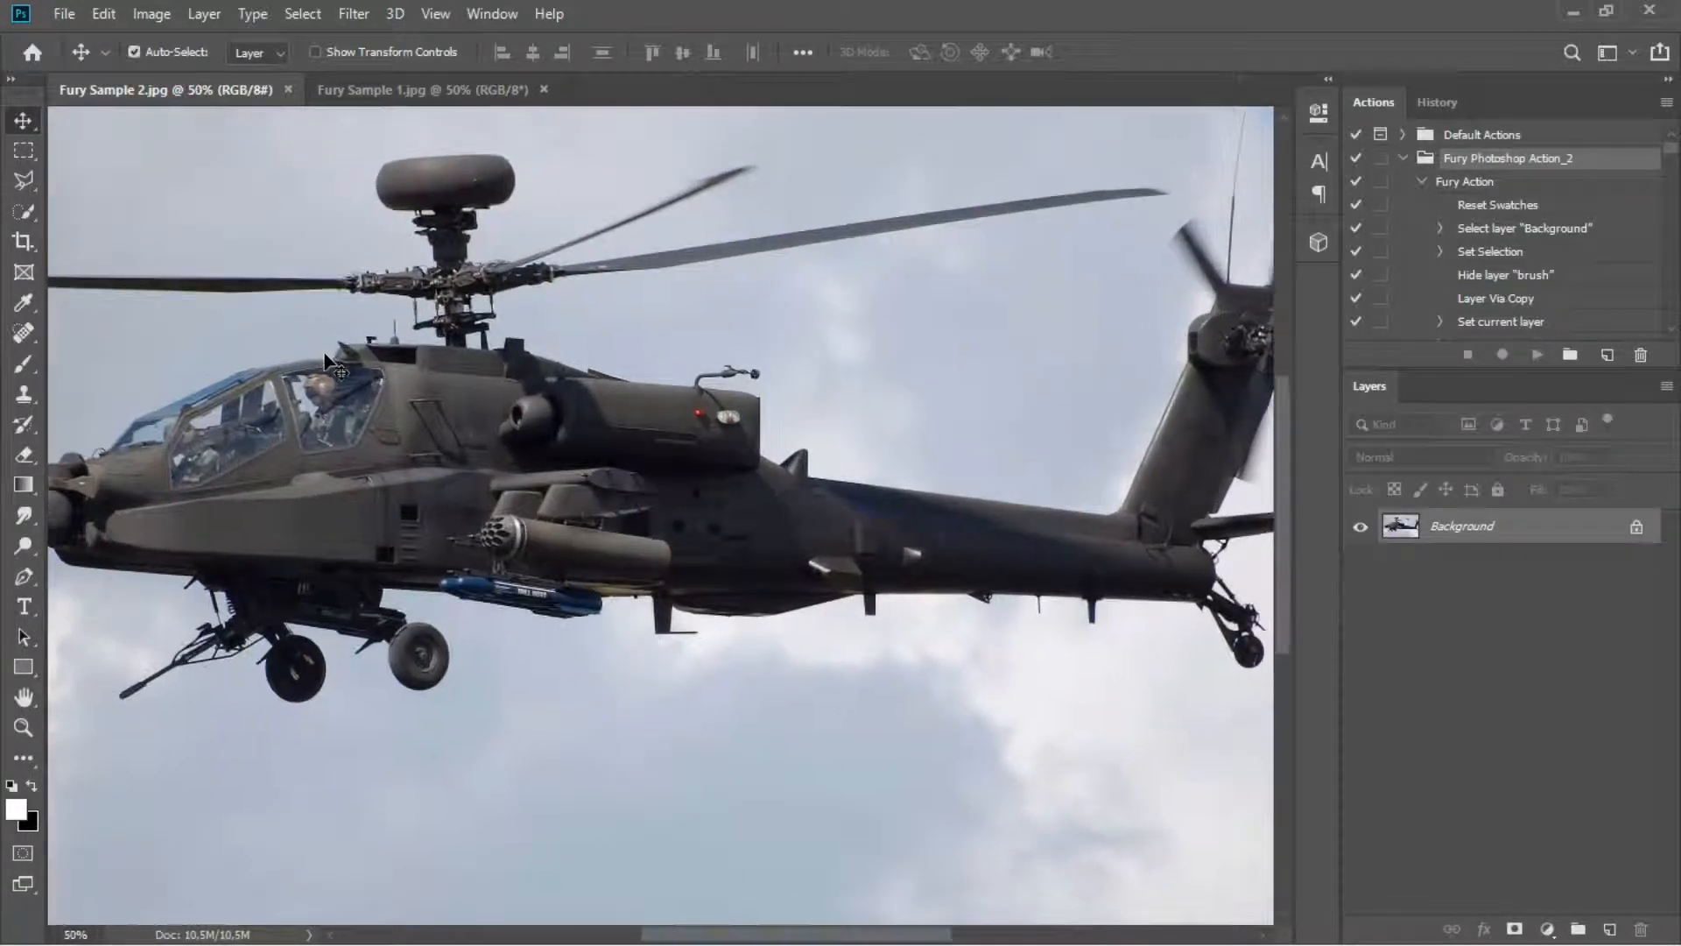
pyautogui.click(24, 213)
pyautogui.moveTo(223, 550)
pyautogui.mouseDown()
pyautogui.moveTo(382, 528)
pyautogui.moveTo(227, 490)
pyautogui.moveTo(221, 452)
pyautogui.mouseUp()
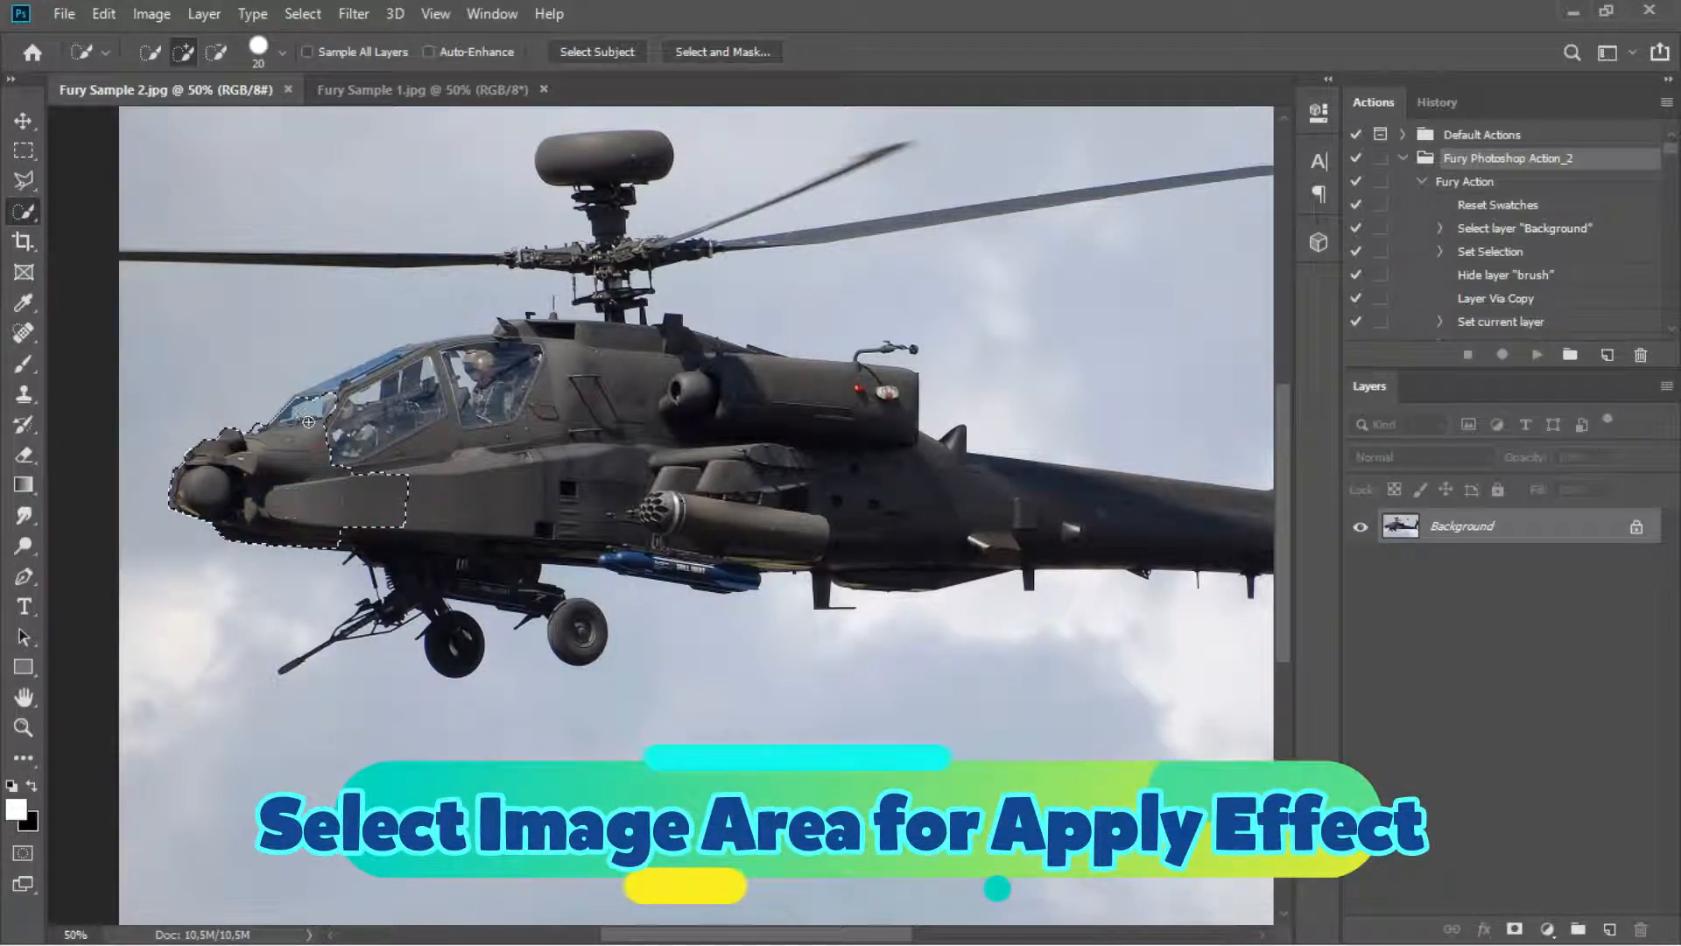
pyautogui.moveTo(484, 398); pyautogui.dragTo(687, 405)
pyautogui.moveTo(600, 499)
pyautogui.mouseDown()
pyautogui.moveTo(692, 499)
pyautogui.moveTo(756, 392)
pyautogui.mouseUp()
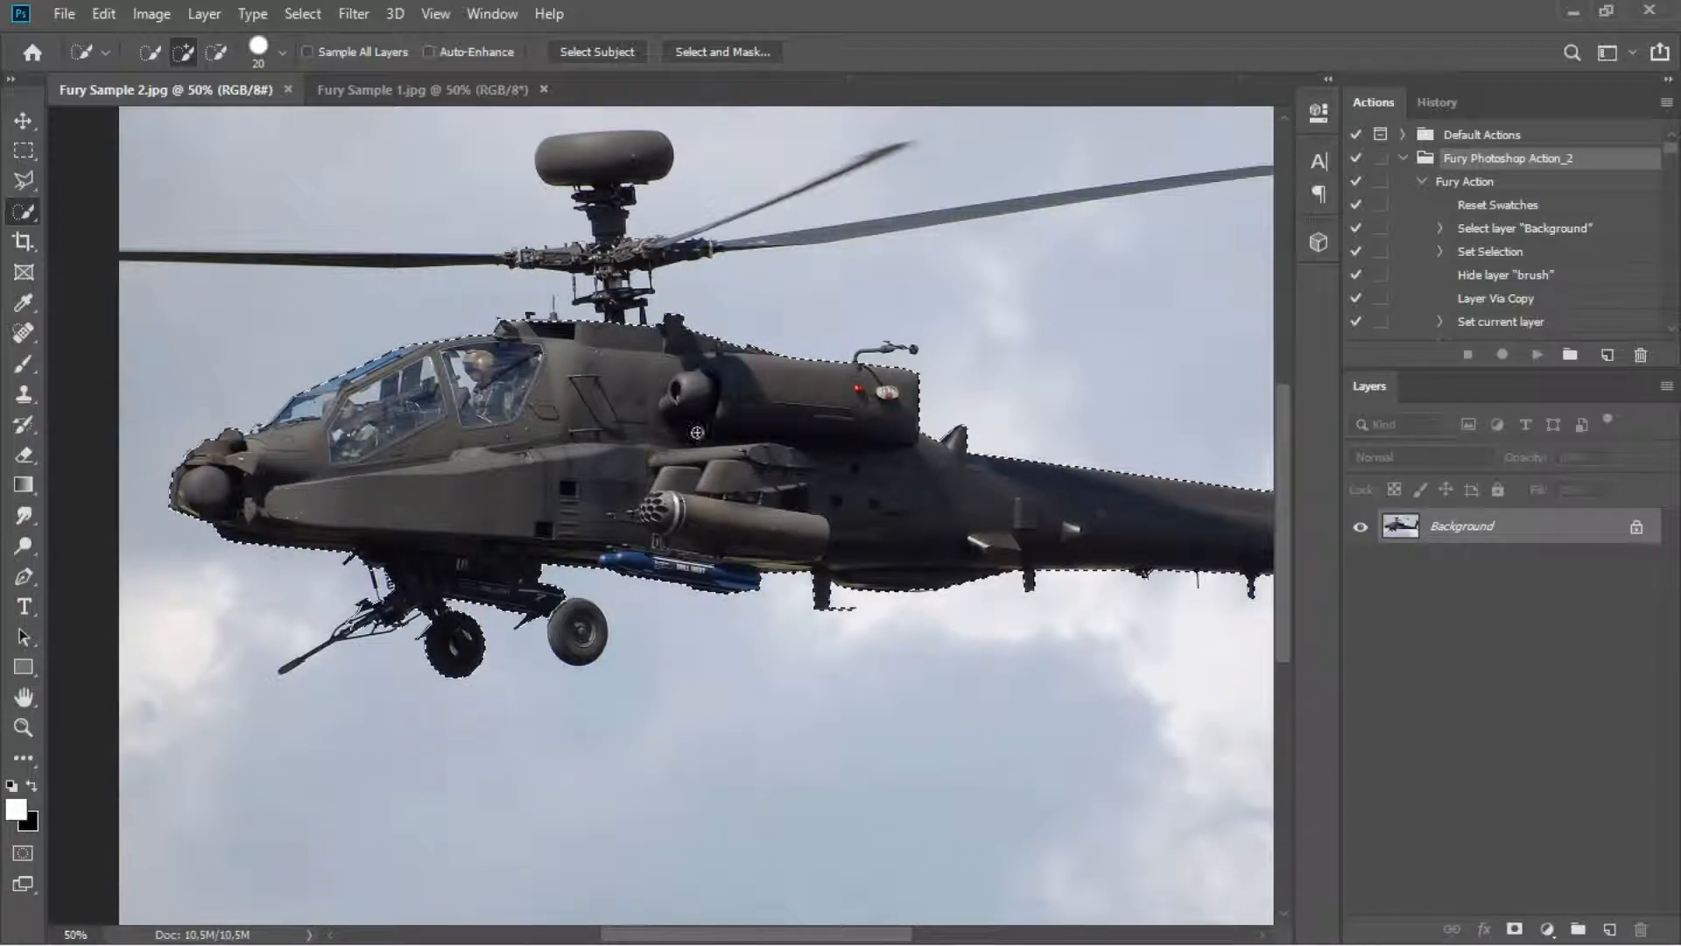
# - Add the rotor mast, its dome and the long rotor blade on the tail side to the selection
pyautogui.moveTo(611, 280); pyautogui.dragTo(601, 160)
pyautogui.moveTo(578, 258)
pyautogui.mouseDown()
pyautogui.moveTo(373, 264)
pyautogui.moveTo(663, 259)
pyautogui.moveTo(1060, 189)
pyautogui.mouseUp()
pyautogui.moveTo(1163, 177)
pyautogui.mouseDown()
pyautogui.moveTo(1265, 171)
pyautogui.moveTo(869, 331)
pyautogui.mouseUp()
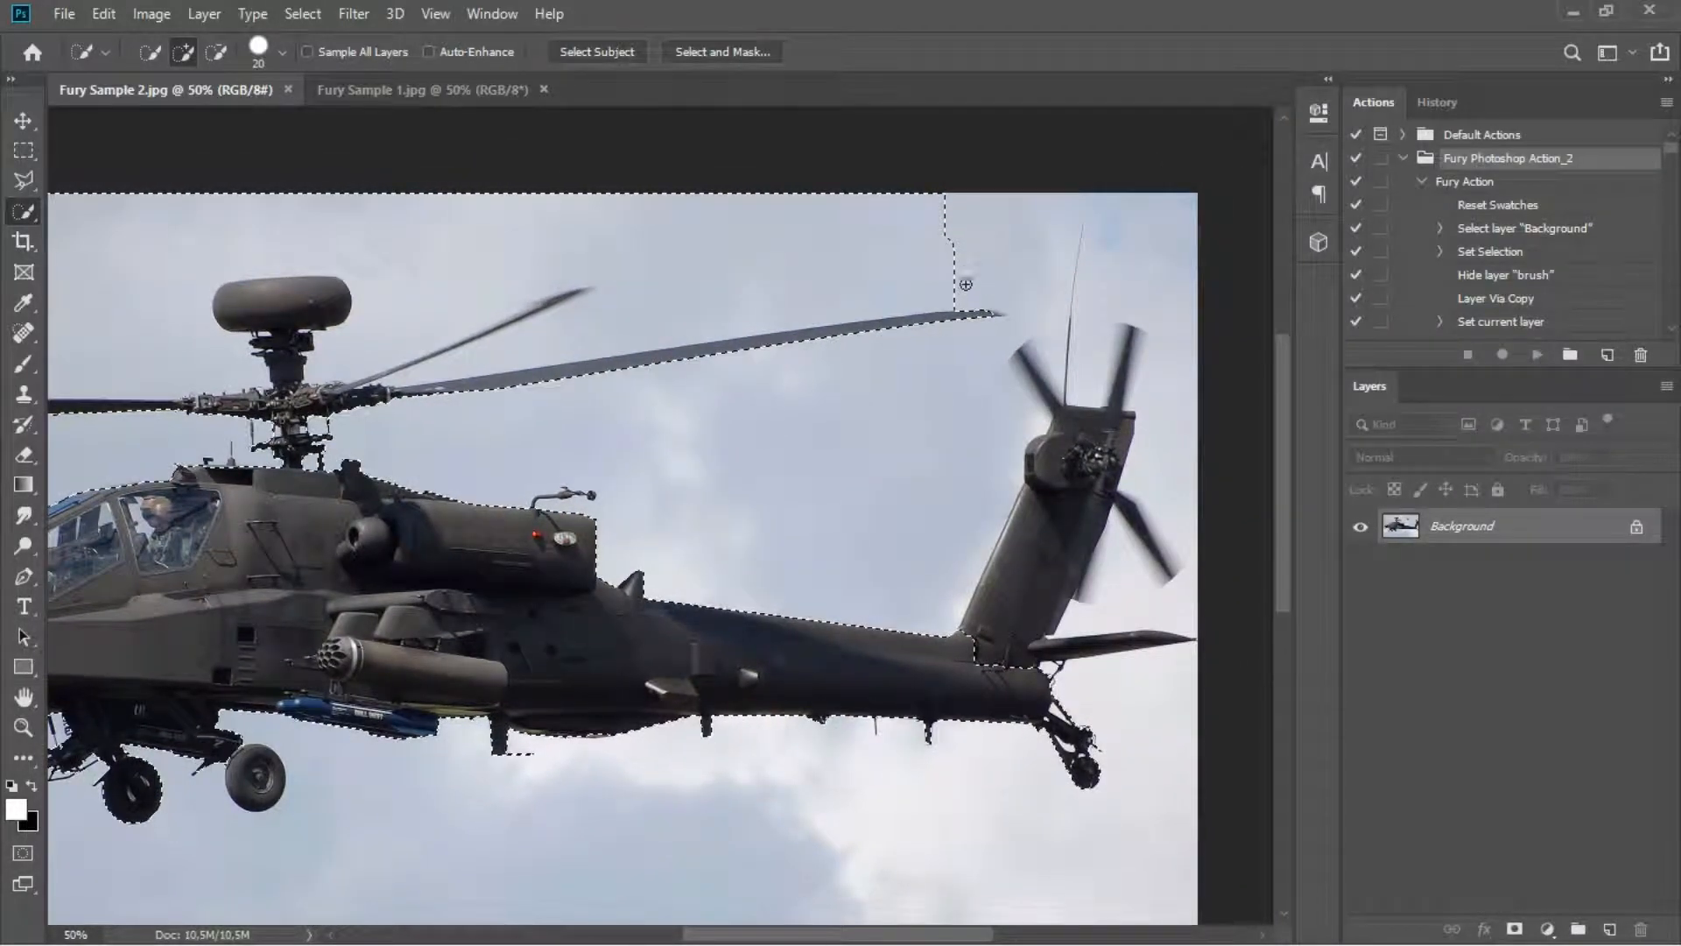
# - Subtract the sky above the tail-side rotor blade from the selection
pyautogui.keyDown('alt'); pyautogui.moveTo(968, 270); pyautogui.dragTo(950, 274); pyautogui.keyUp('alt')
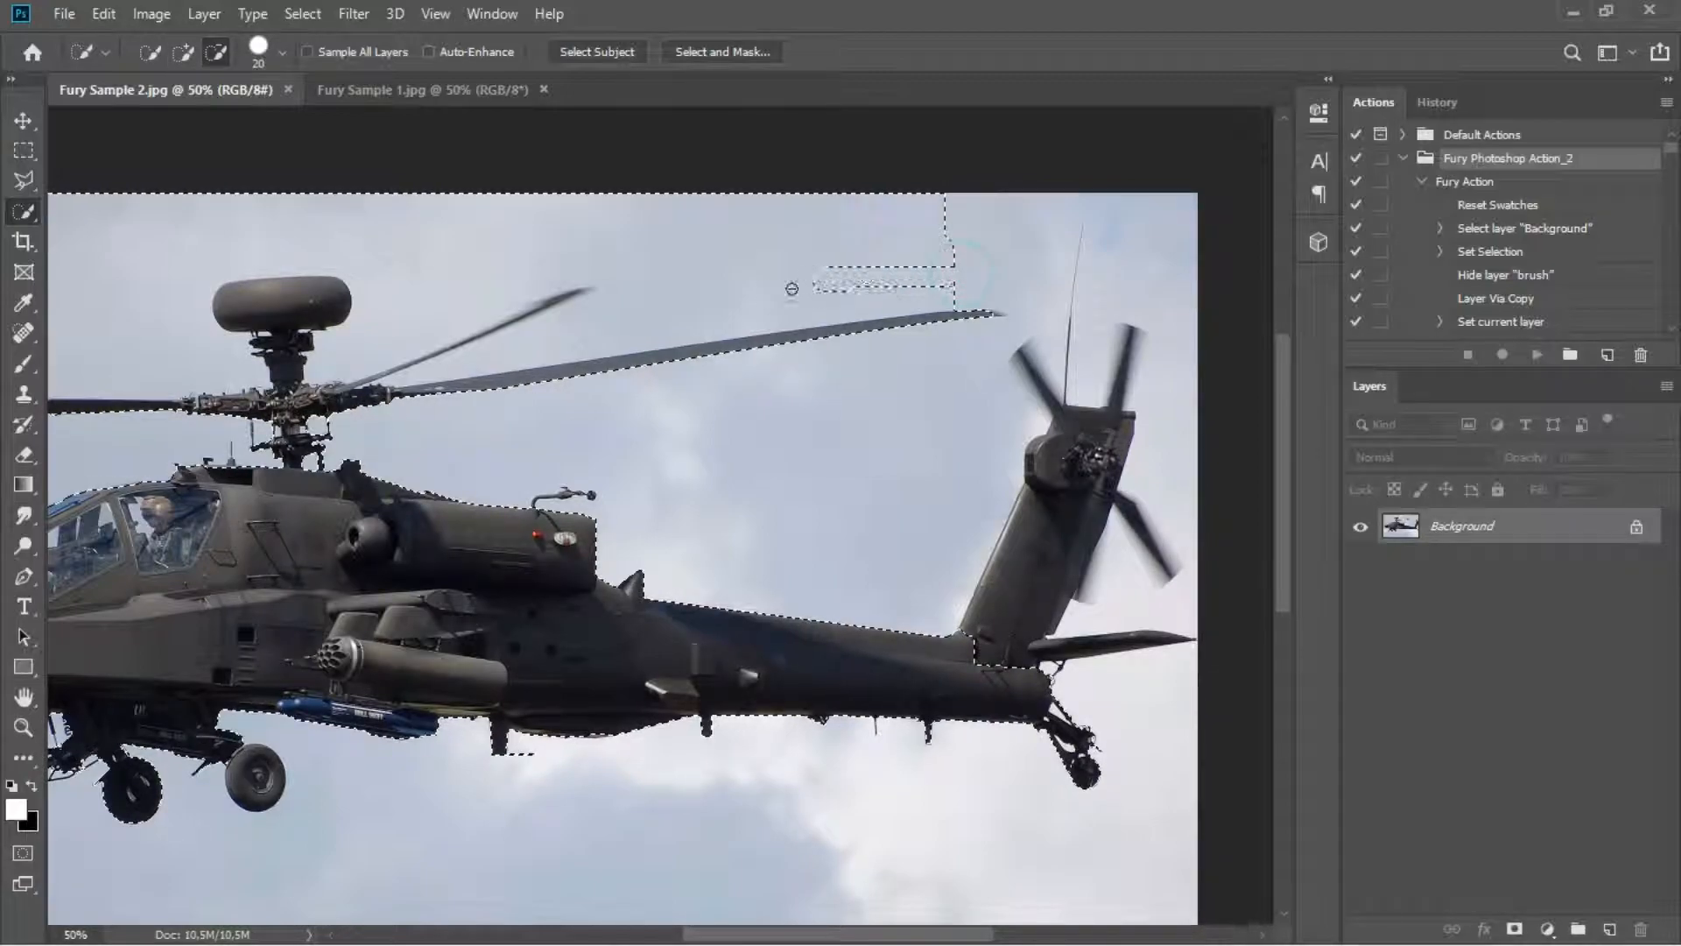
pyautogui.keyDown('alt'); pyautogui.moveTo(406, 361); pyautogui.dragTo(391, 367); pyautogui.keyUp('alt')
pyautogui.click(385, 377)
pyautogui.keyDown('alt'); pyautogui.moveTo(562, 350); pyautogui.dragTo(613, 336); pyautogui.keyUp('alt')
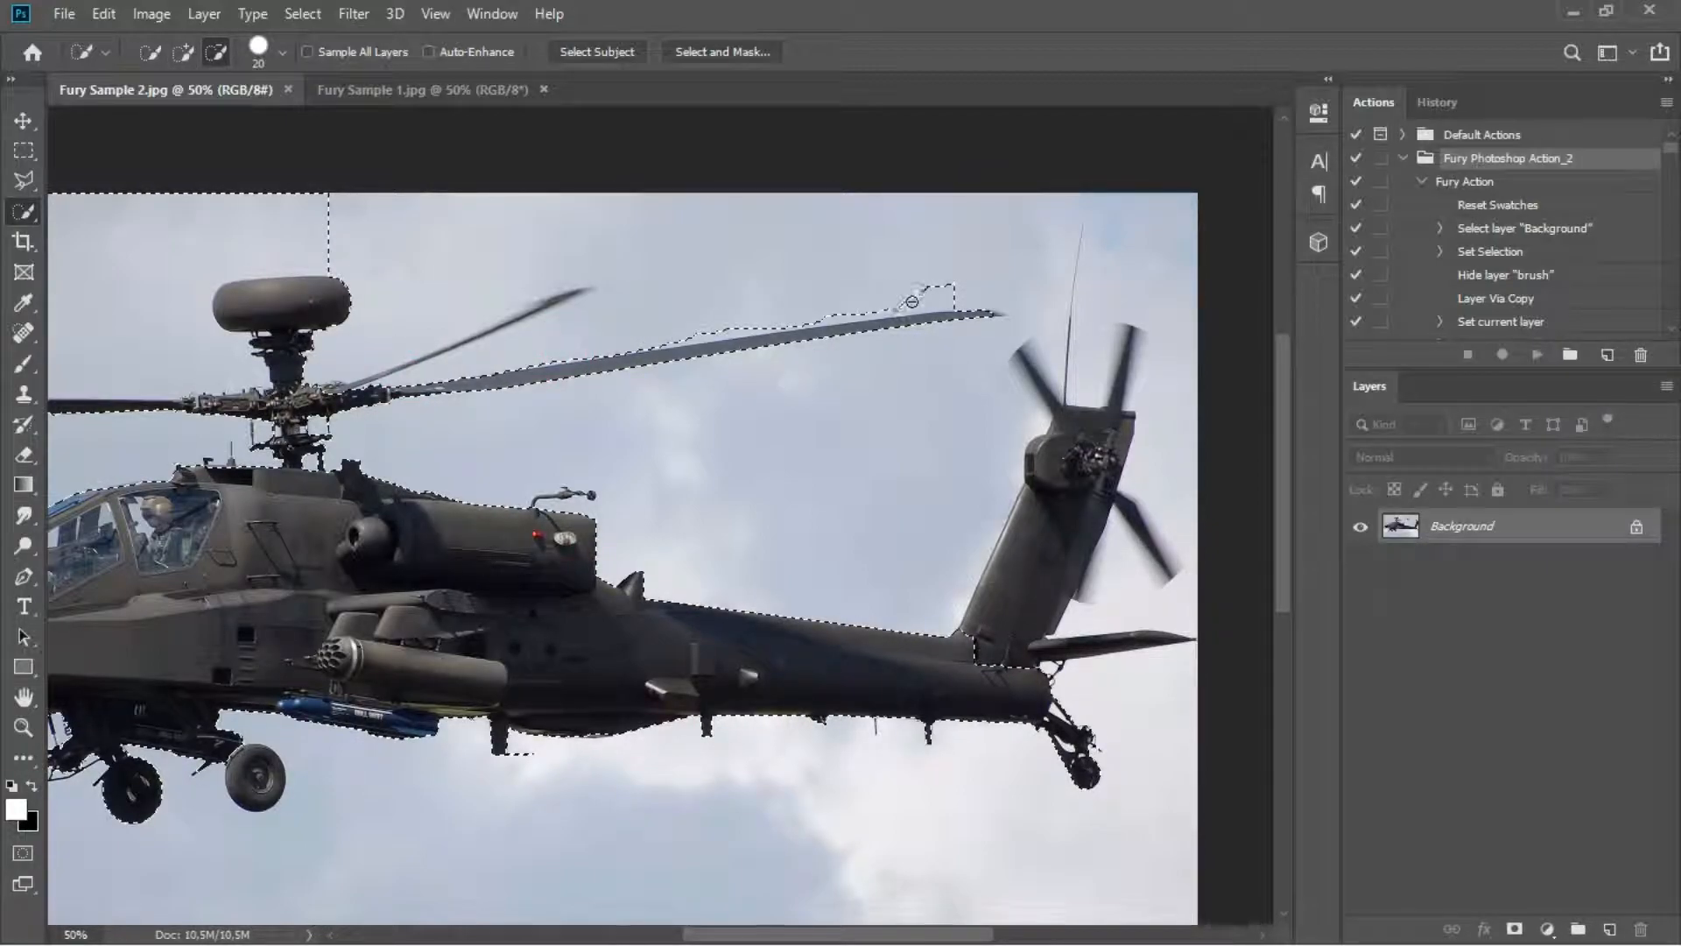
pyautogui.keyDown('alt'); pyautogui.click(915, 305); pyautogui.keyUp('alt')
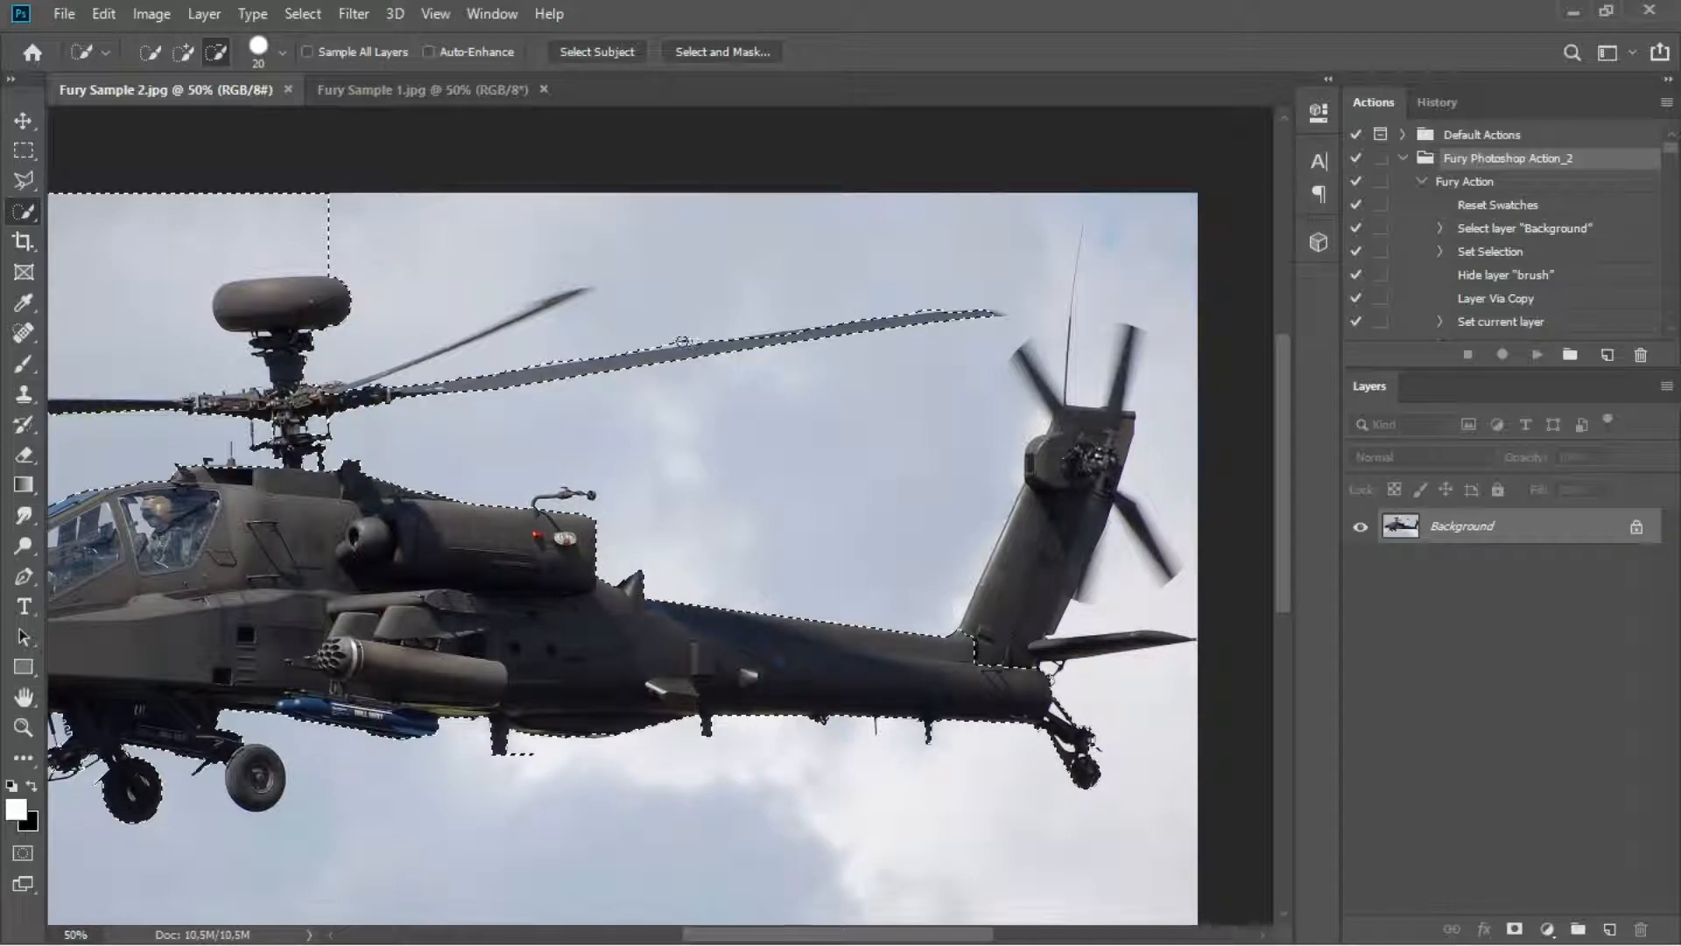
# - Add the missed middle portions of the tail-side rotor blade back to the selection
pyautogui.click(794, 336)
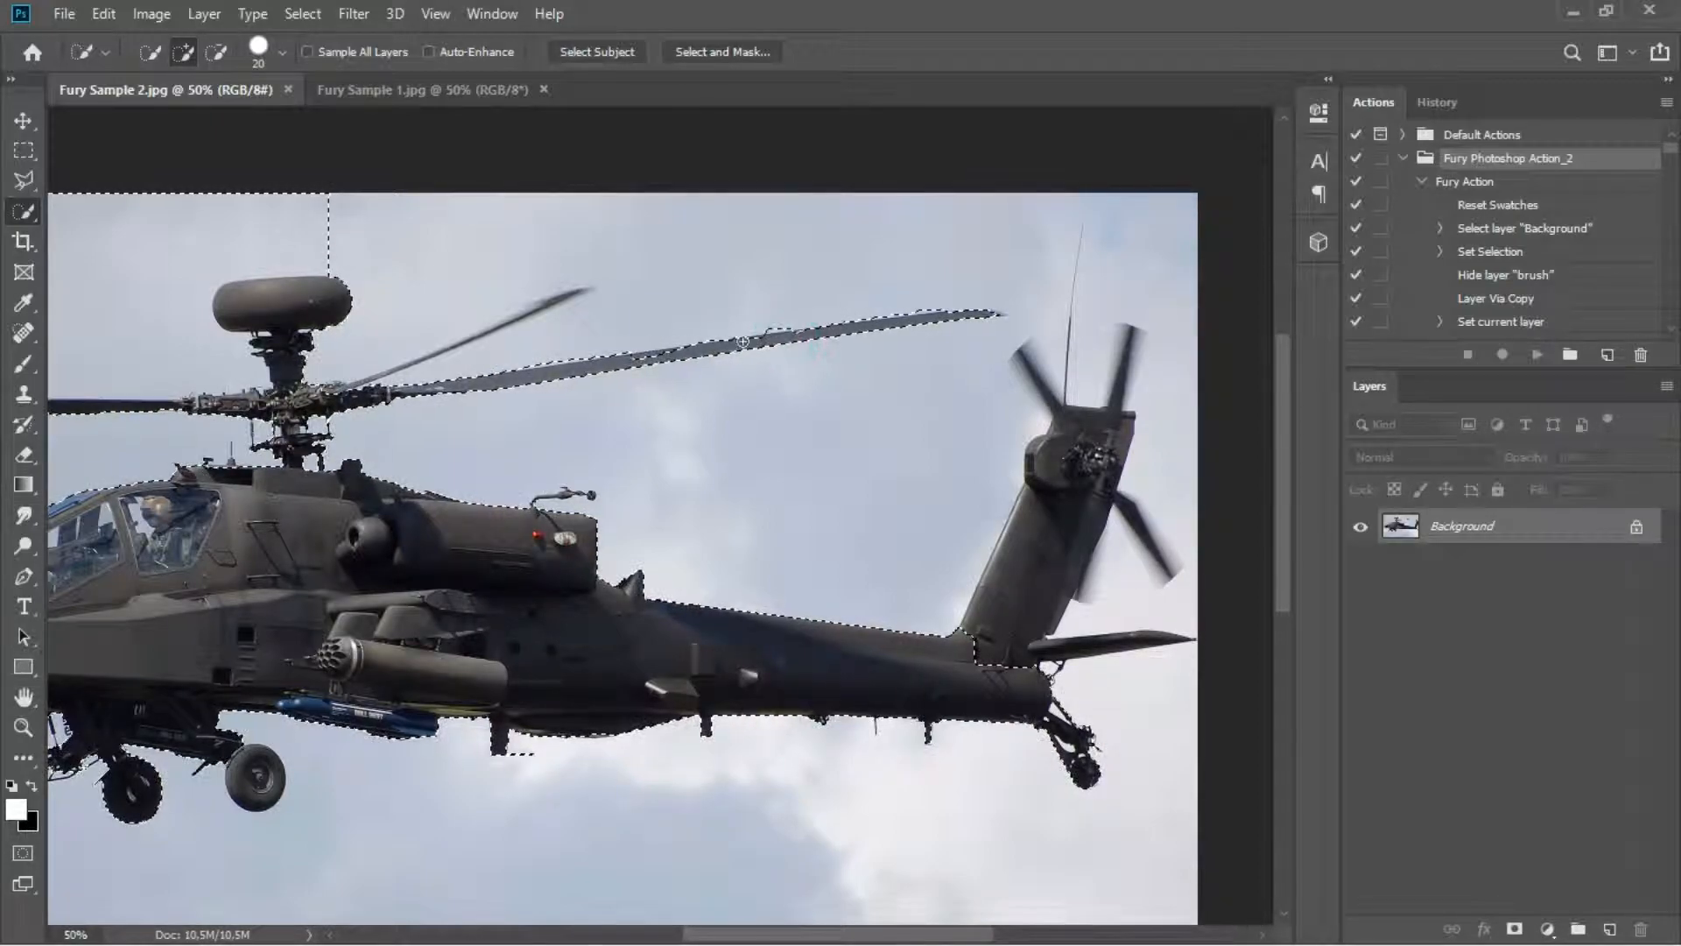
pyautogui.moveTo(639, 359); pyautogui.dragTo(663, 362)
pyautogui.hotkey('ctrl', '+')
pyautogui.hotkey('ctrl', '+')
pyautogui.hotkey('ctrl', '+')
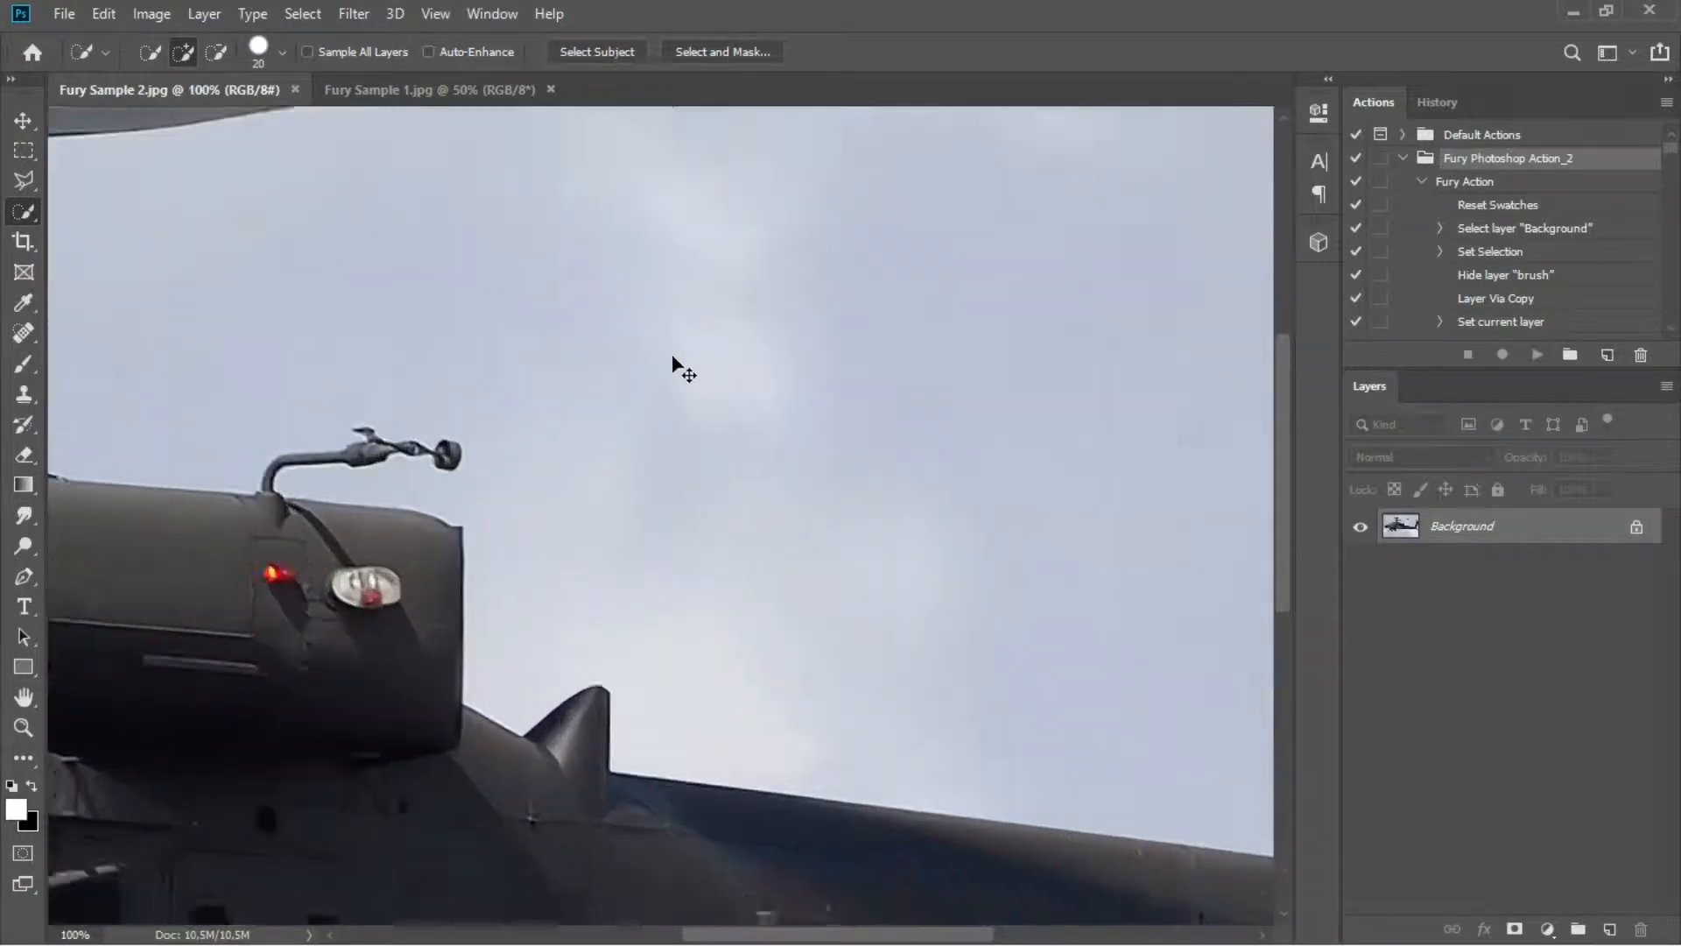
pyautogui.moveTo(723, 239); pyautogui.dragTo(679, 450)
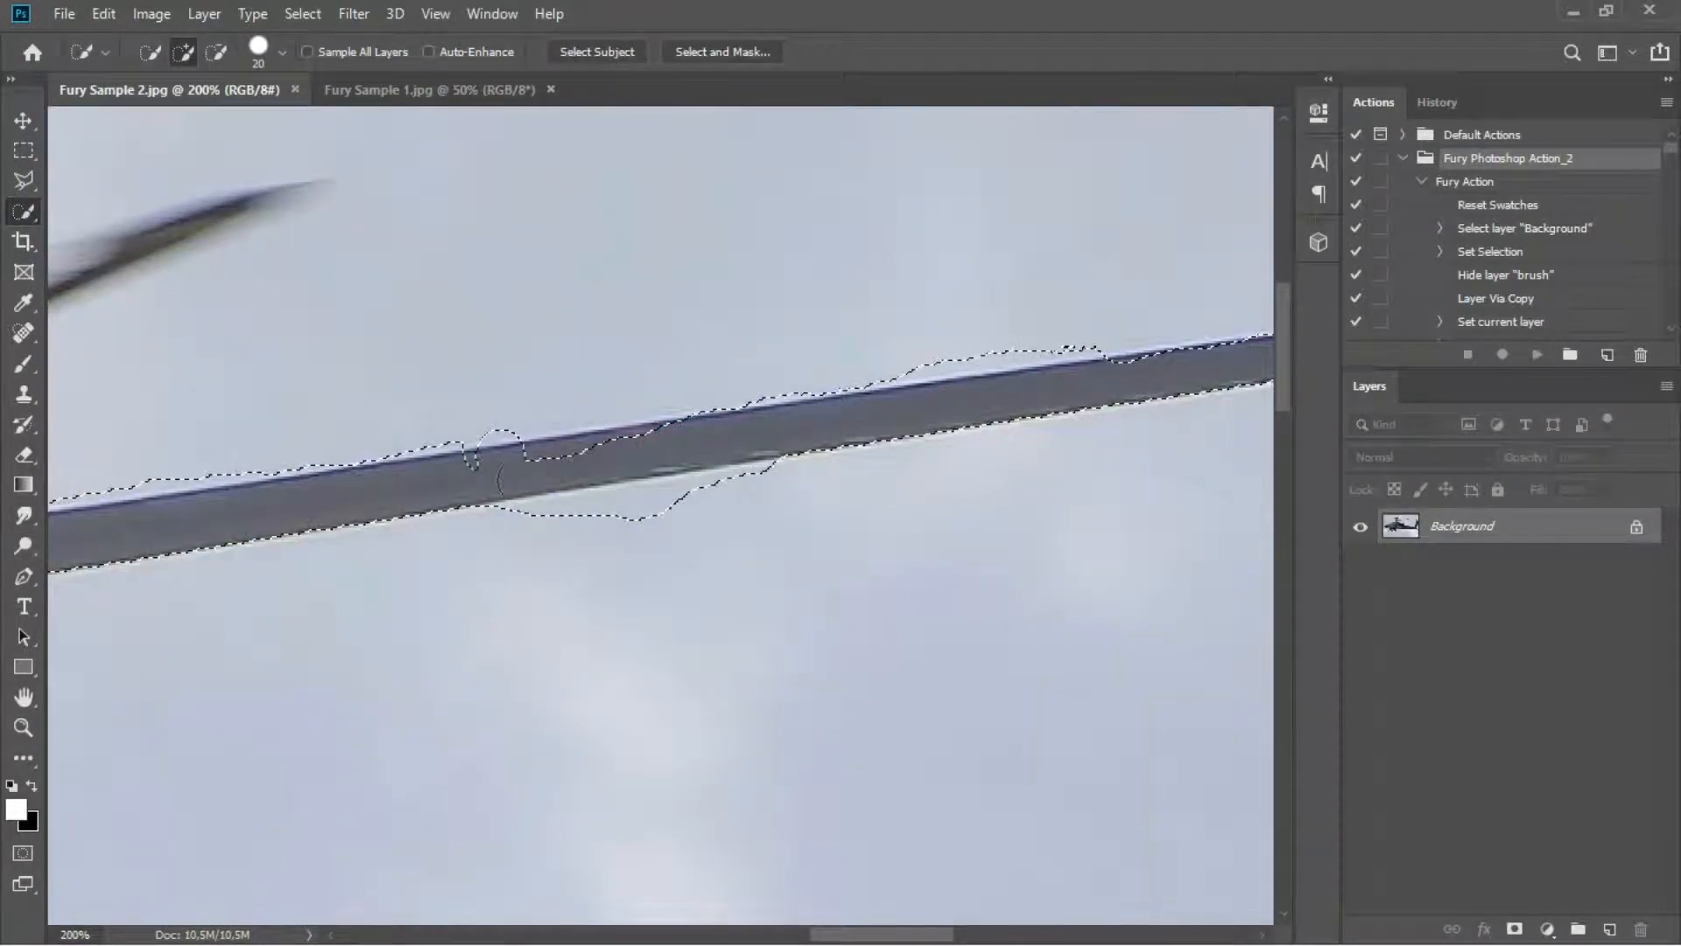
pyautogui.moveTo(482, 477); pyautogui.dragTo(583, 448)
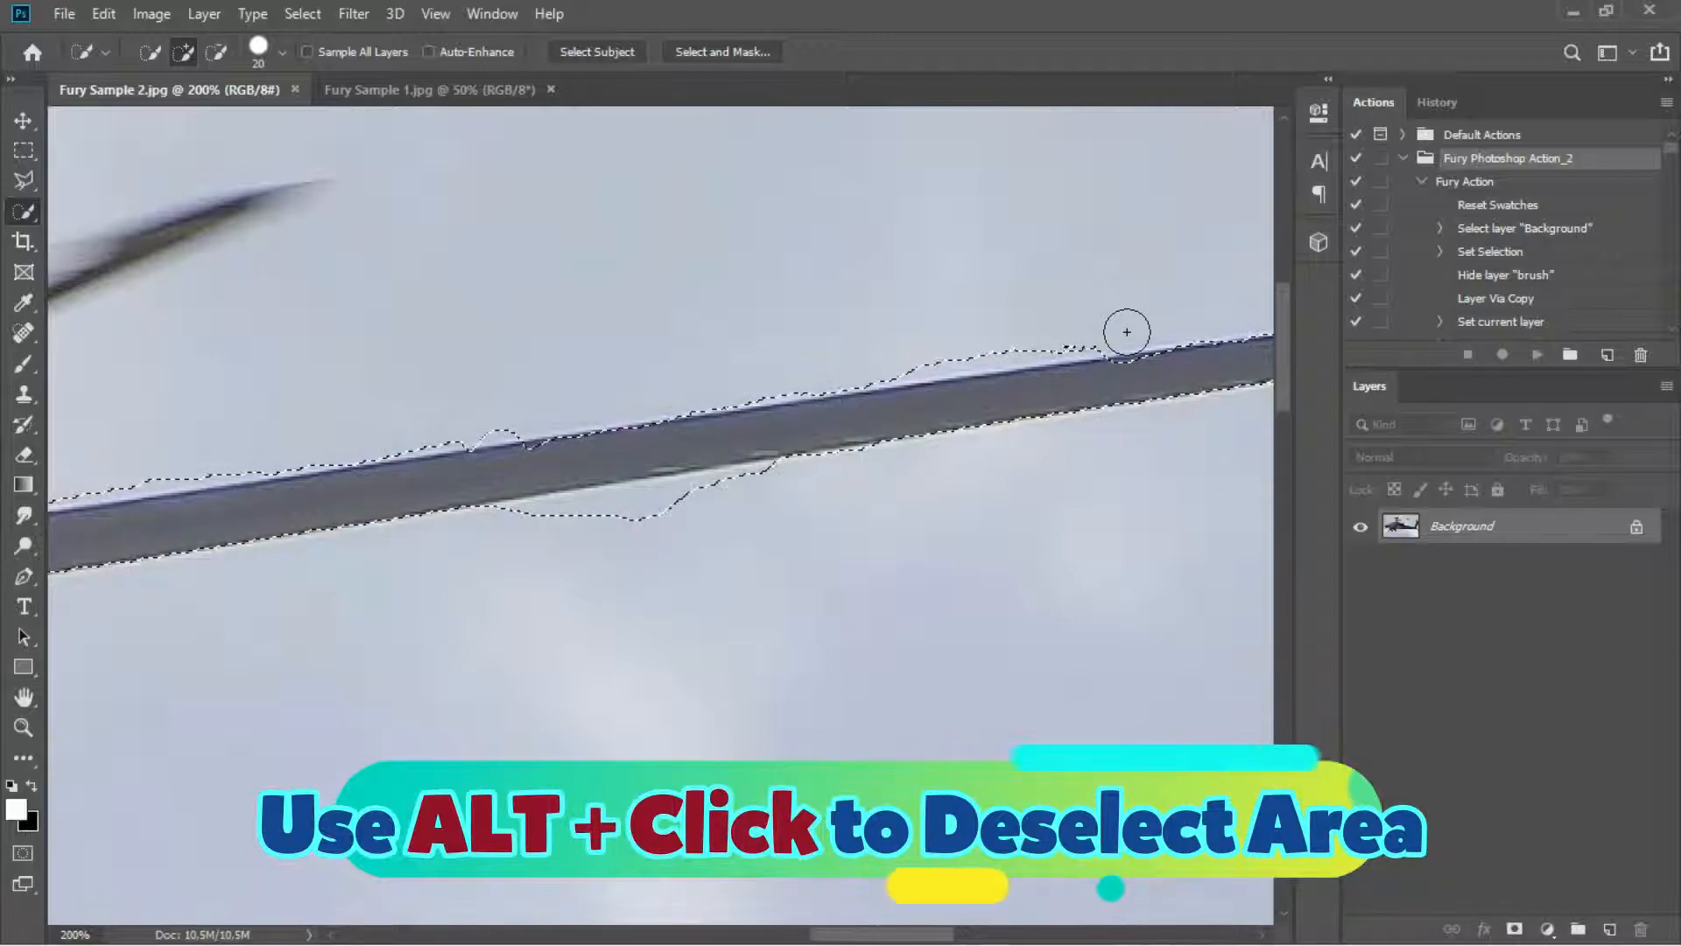
# - Subtract the excess sky along the edges of the tail-side rotor blade from the selection
pyautogui.keyDown('alt'); pyautogui.click(1126, 332); pyautogui.keyUp('alt')
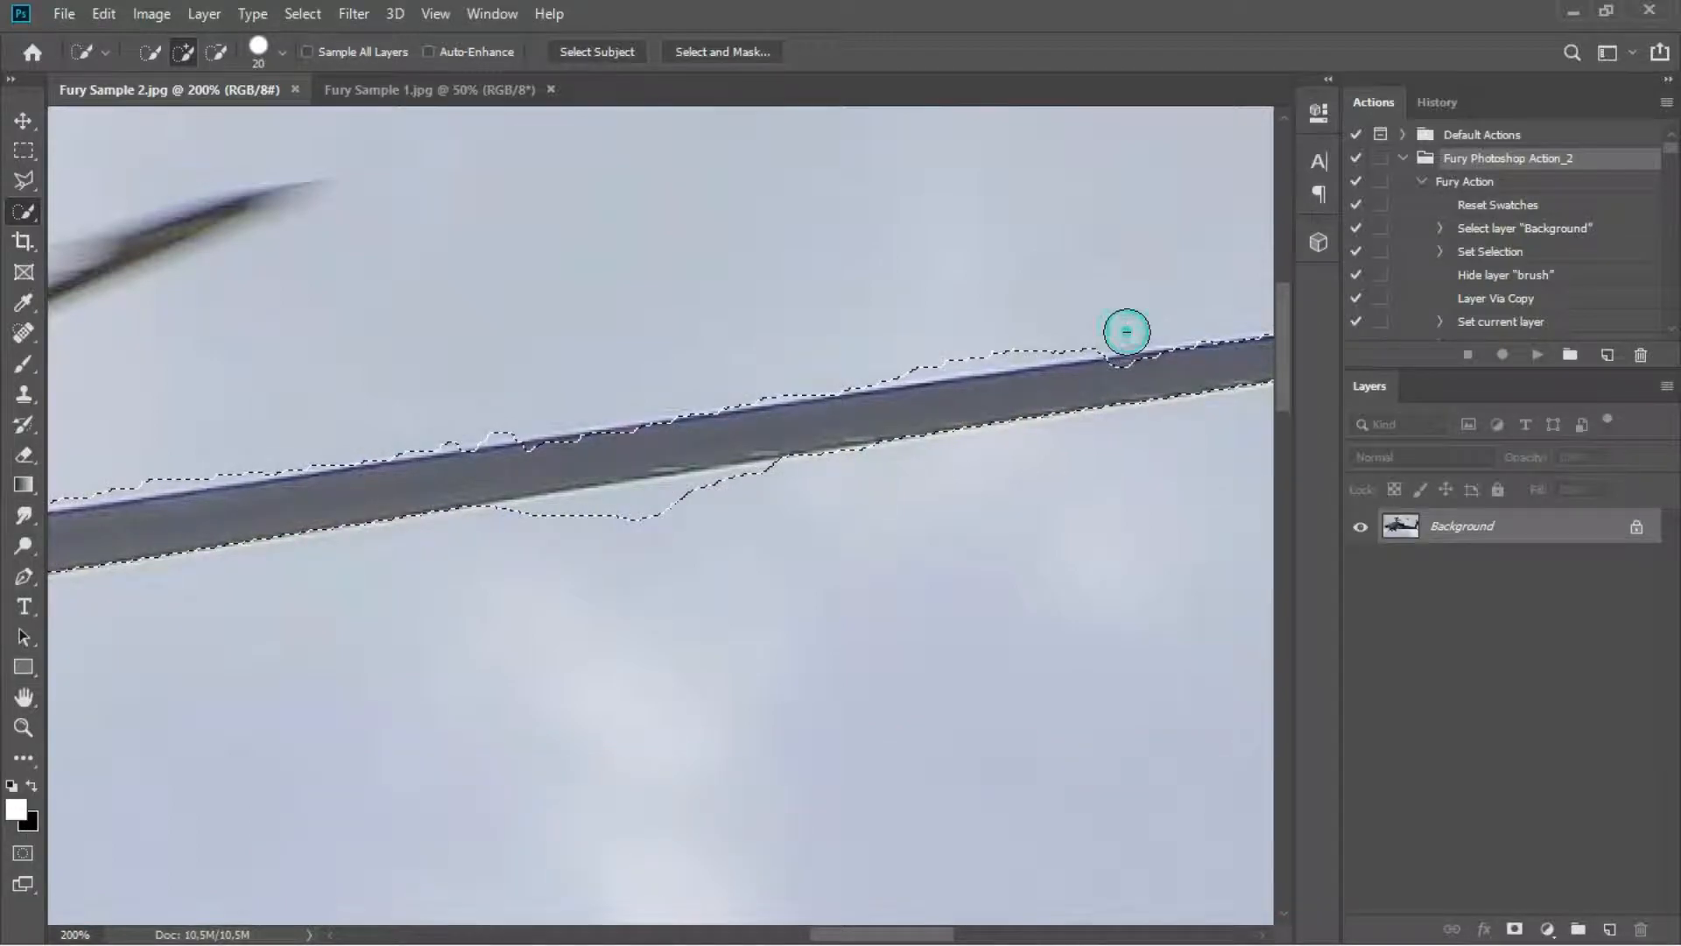
pyautogui.keyDown('alt'); pyautogui.click(443, 420); pyautogui.keyUp('alt')
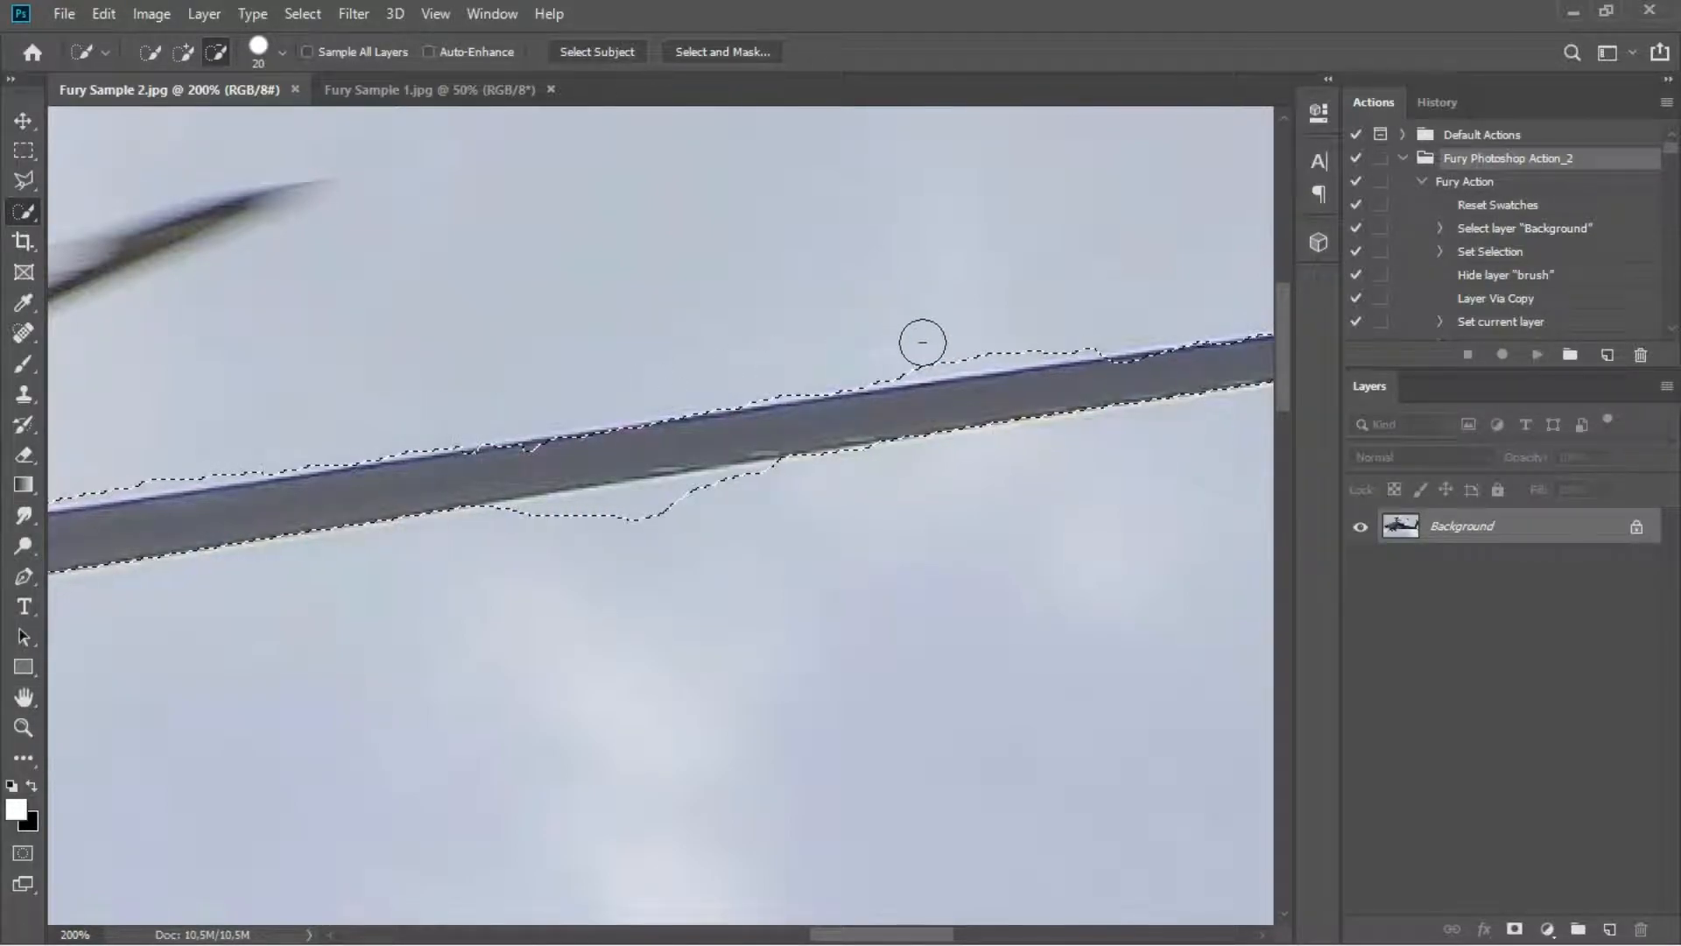
pyautogui.moveTo(997, 339); pyautogui.dragTo(1077, 327)
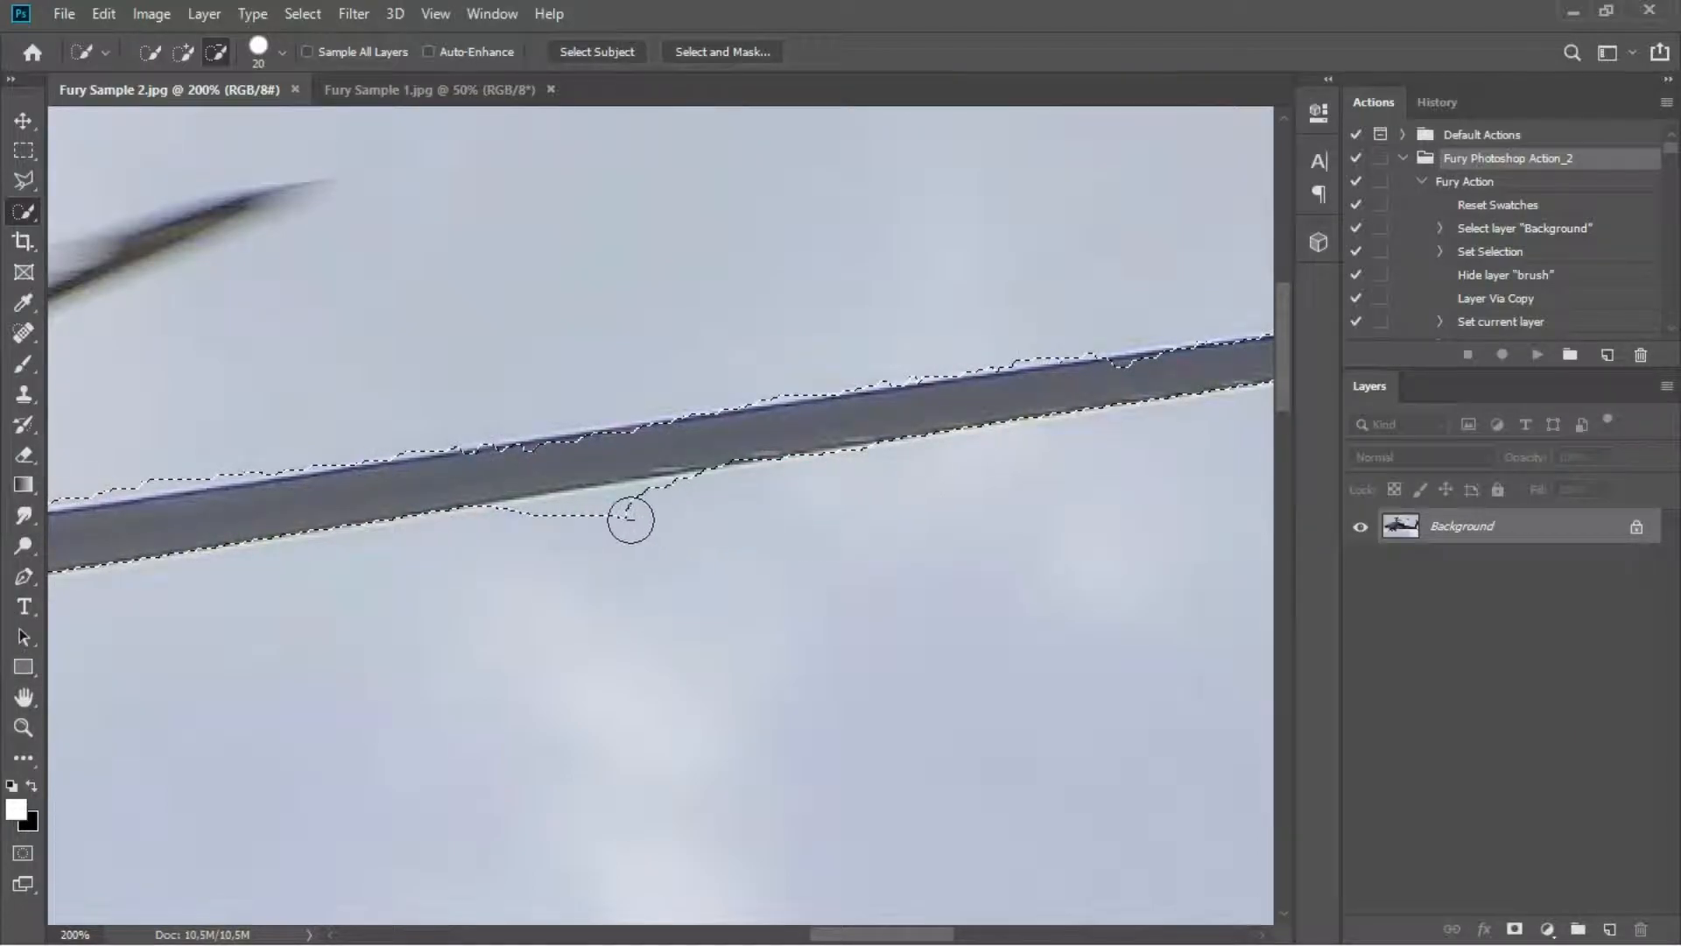
# - Subtract the sky above the nose-side rotor blade, starting from the image's outer edge, from the selection
pyautogui.moveTo(424, 551)
pyautogui.mouseDown()
pyautogui.moveTo(364, 552)
pyautogui.moveTo(570, 481)
pyautogui.moveTo(762, 499)
pyautogui.mouseUp()
pyautogui.moveTo(484, 517); pyautogui.dragTo(692, 496)
pyautogui.moveTo(586, 499); pyautogui.dragTo(771, 499)
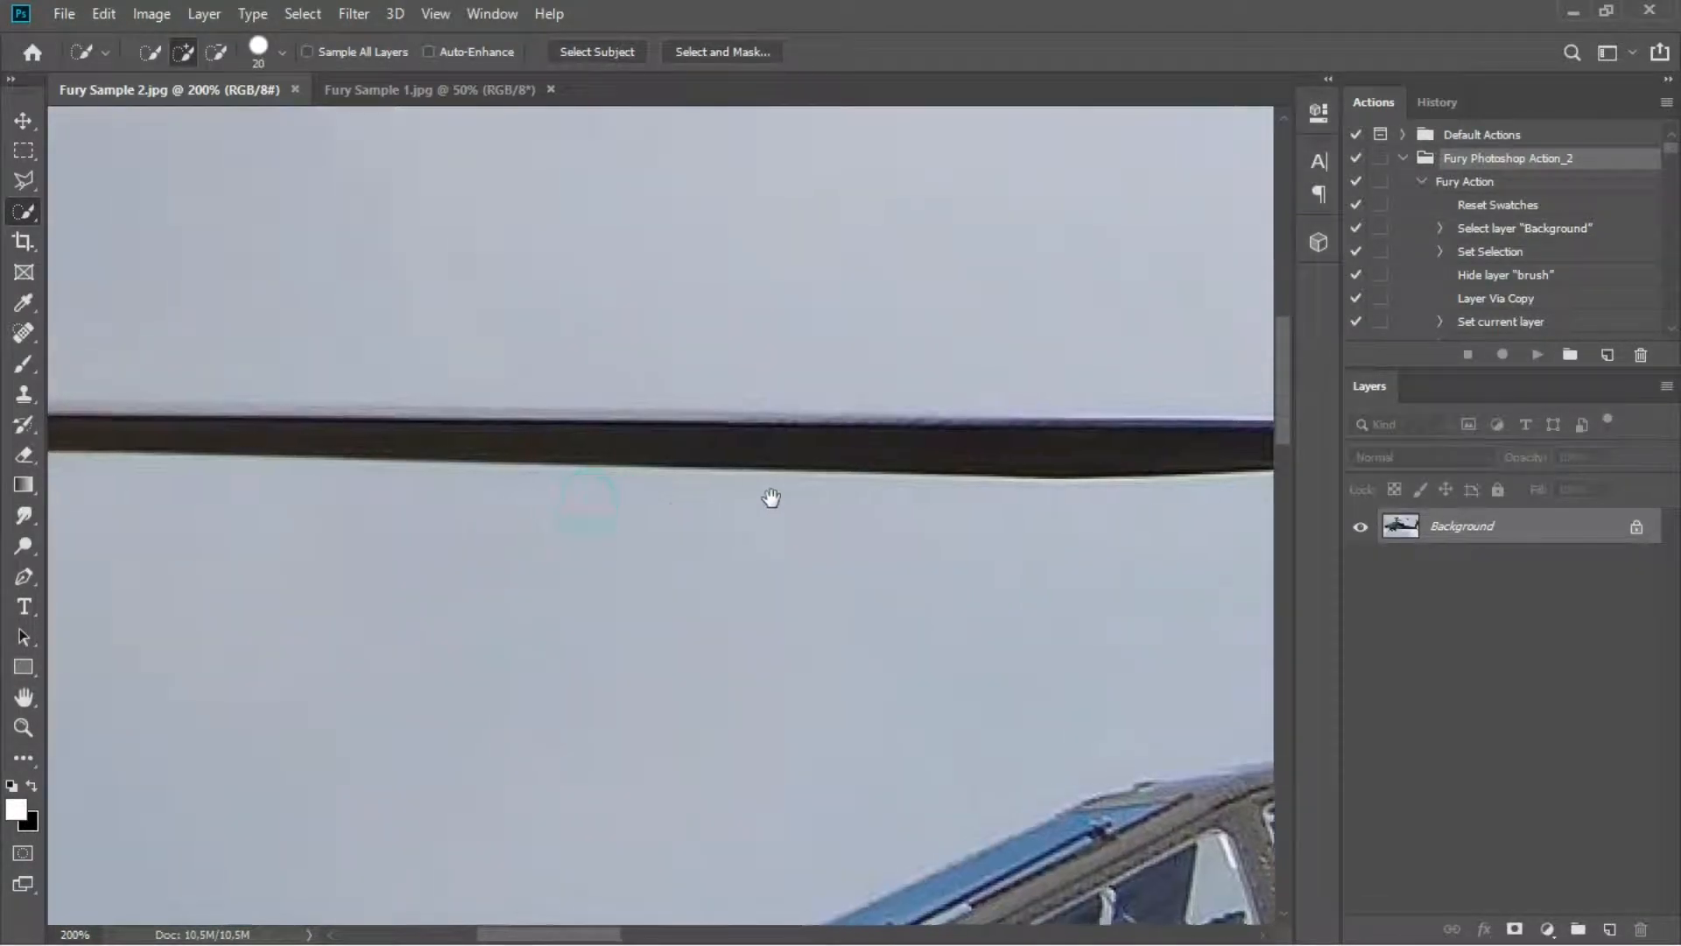
pyautogui.moveTo(631, 518); pyautogui.dragTo(585, 567)
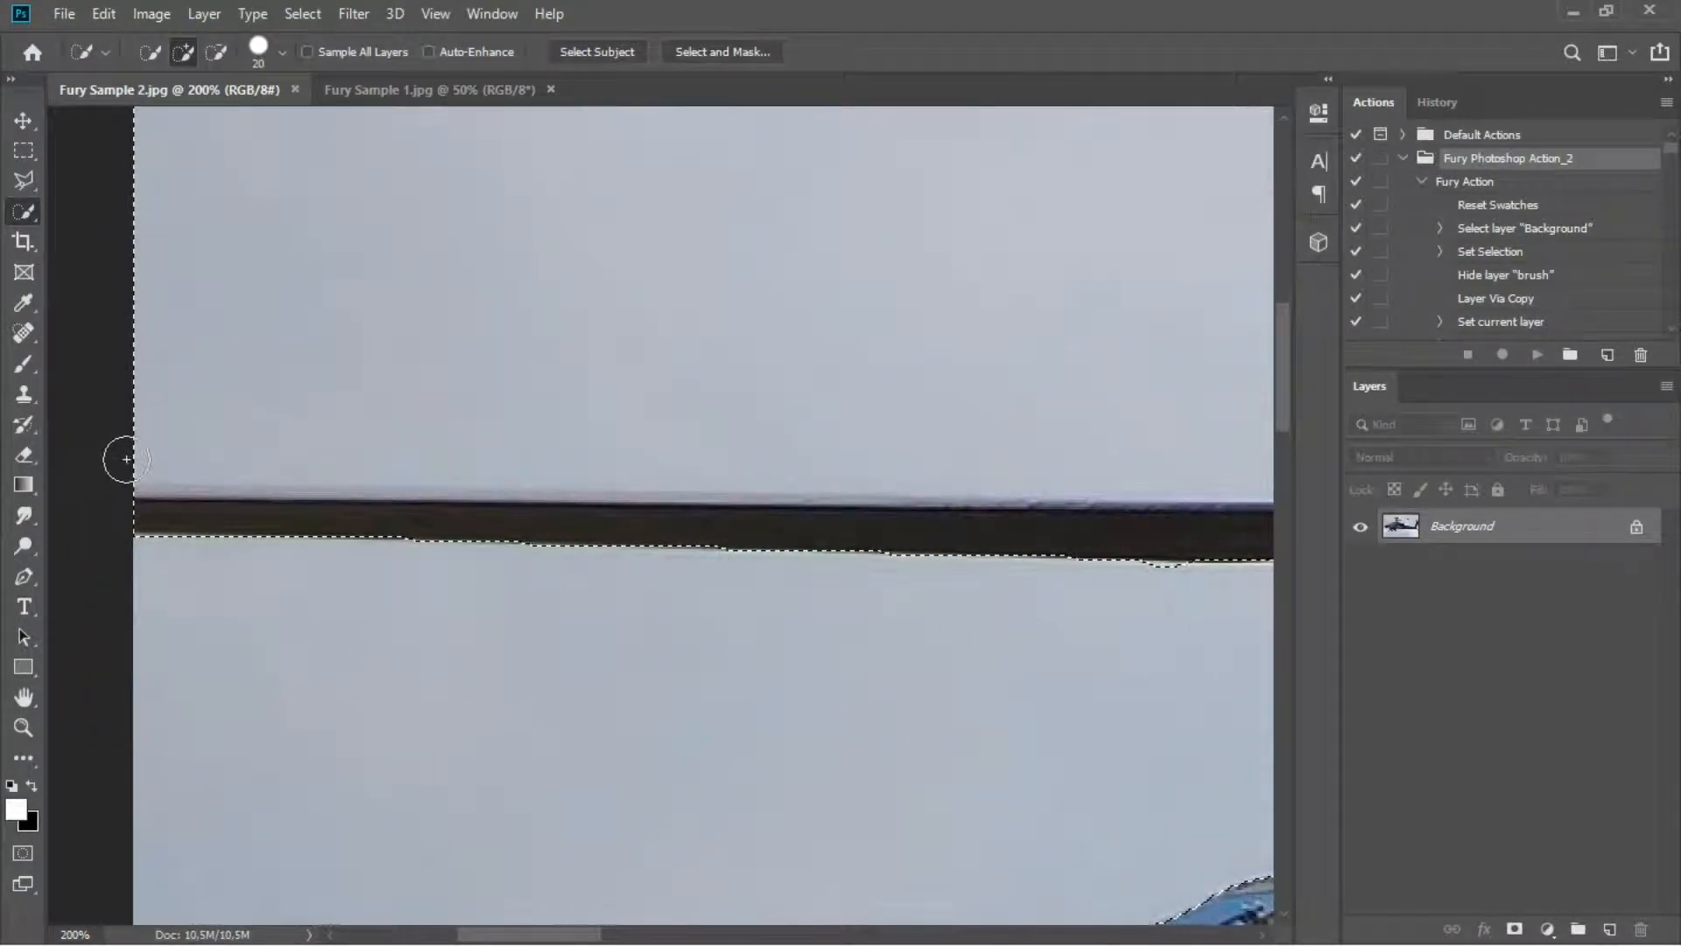
pyautogui.keyDown('alt'); pyautogui.click(128, 454); pyautogui.keyUp('alt')
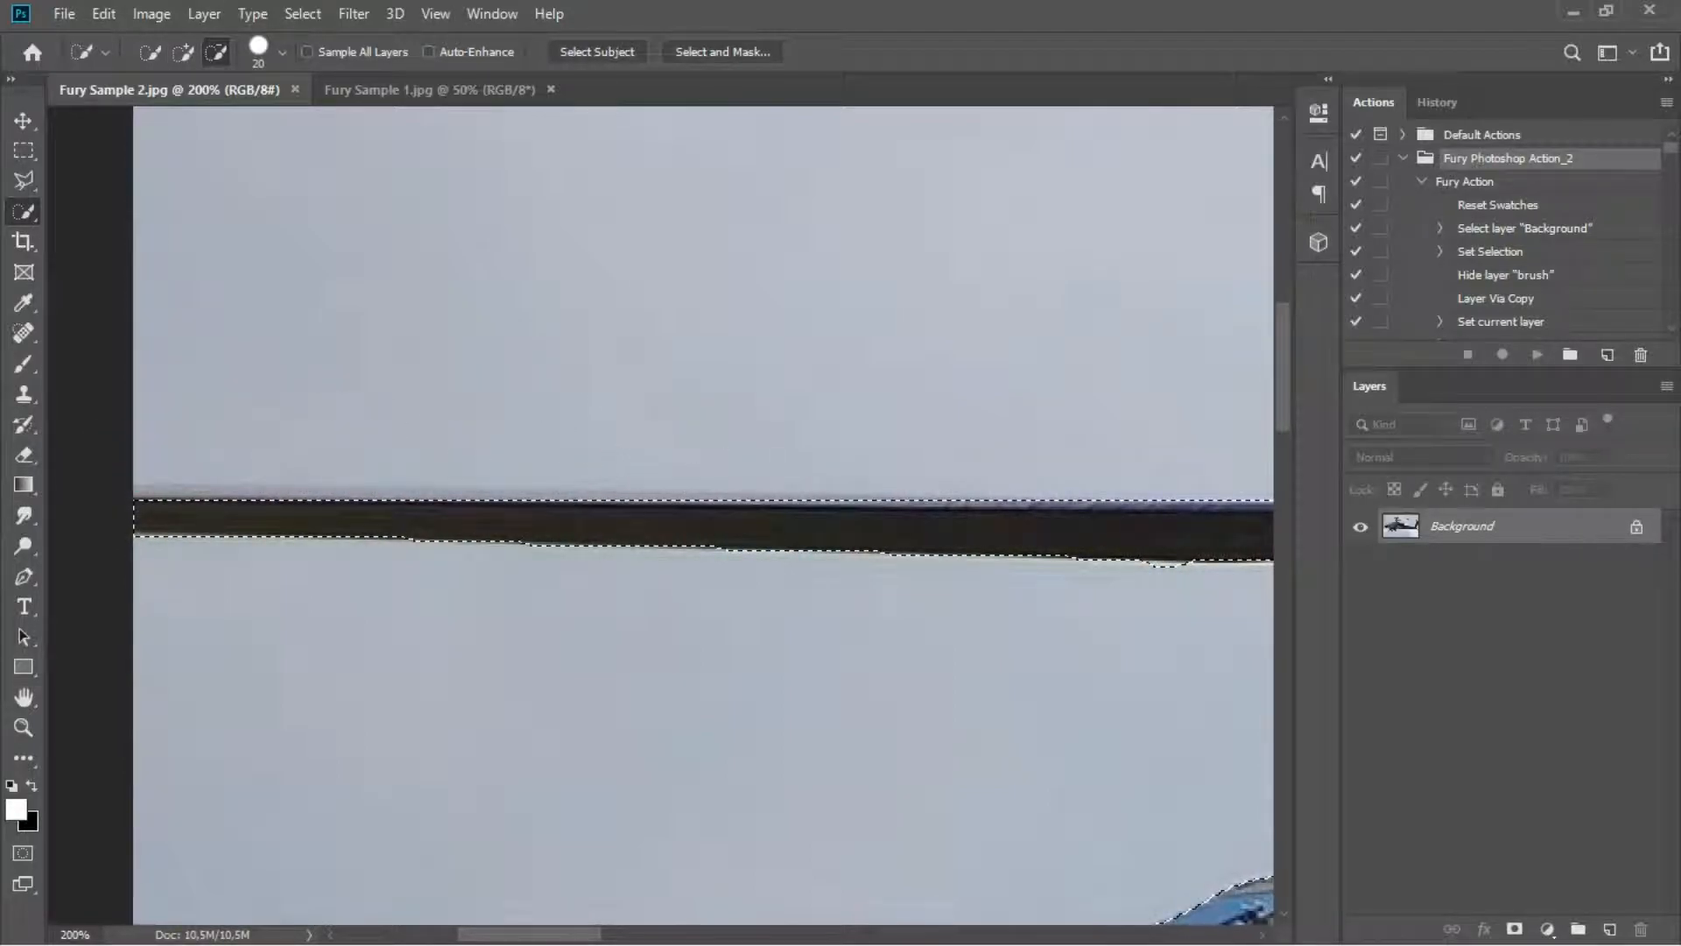
# - Subtract the sky above the nose-side rotor blade near the hub and in the gaps between the rotor mast linkages from the selection
pyautogui.moveTo(1002, 406); pyautogui.dragTo(619, 514)
pyautogui.moveTo(832, 535); pyautogui.dragTo(529, 537)
pyautogui.moveTo(668, 536); pyautogui.dragTo(644, 541)
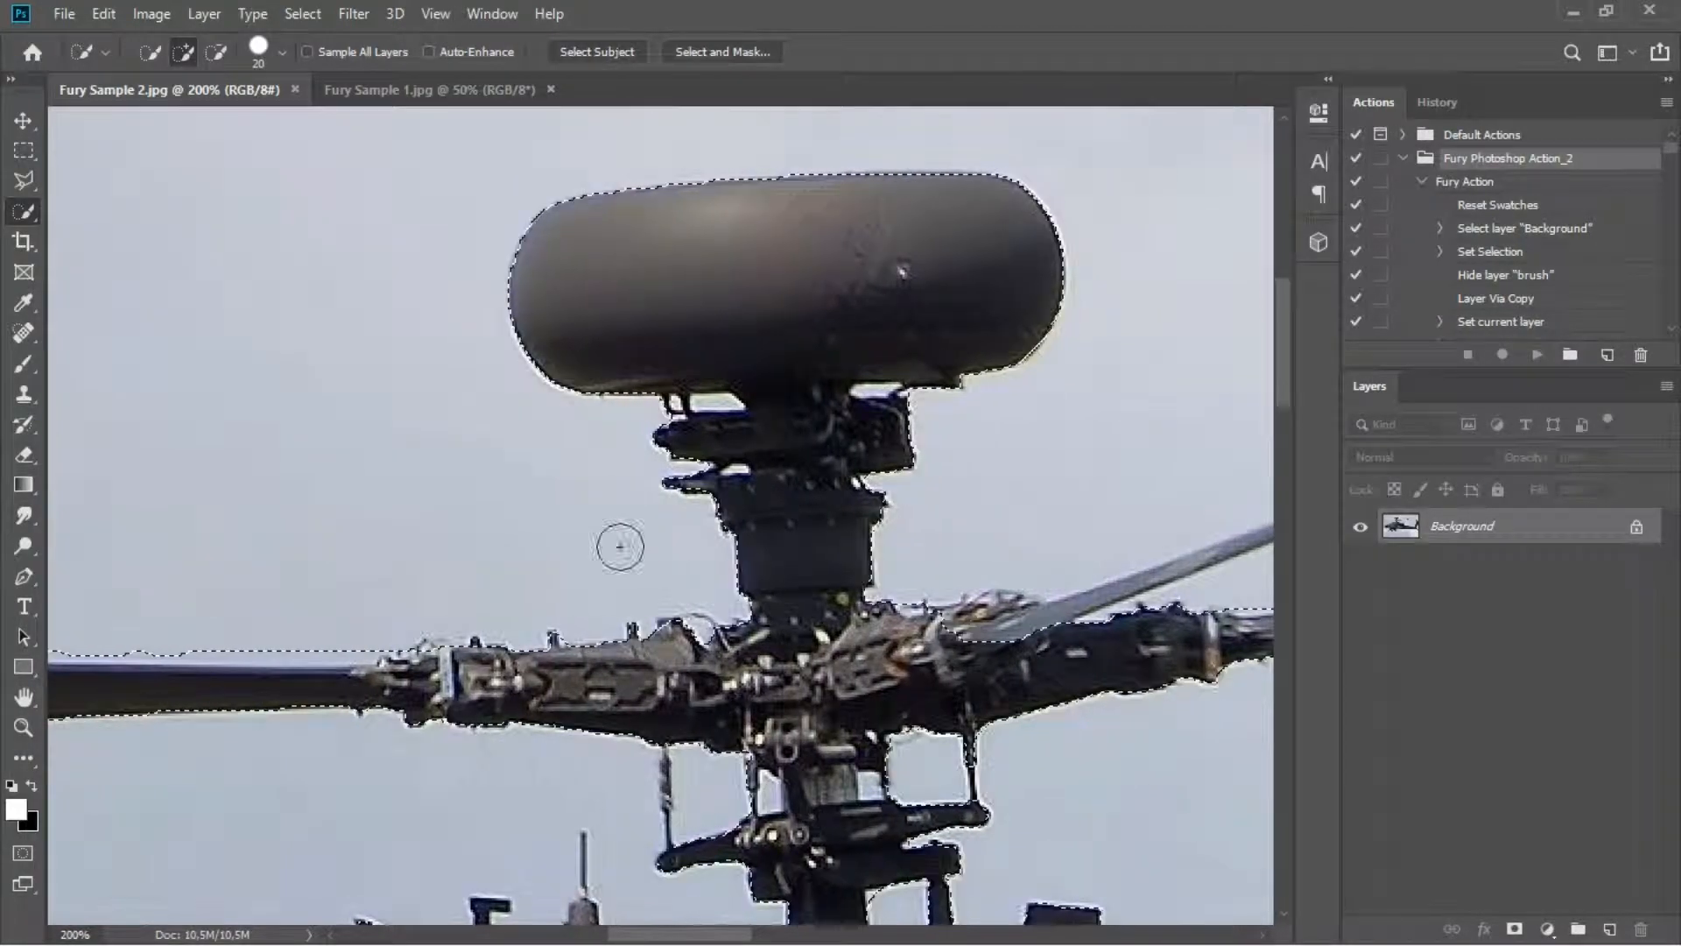
pyautogui.keyDown('alt'); pyautogui.moveTo(234, 639); pyautogui.dragTo(131, 638); pyautogui.keyUp('alt')
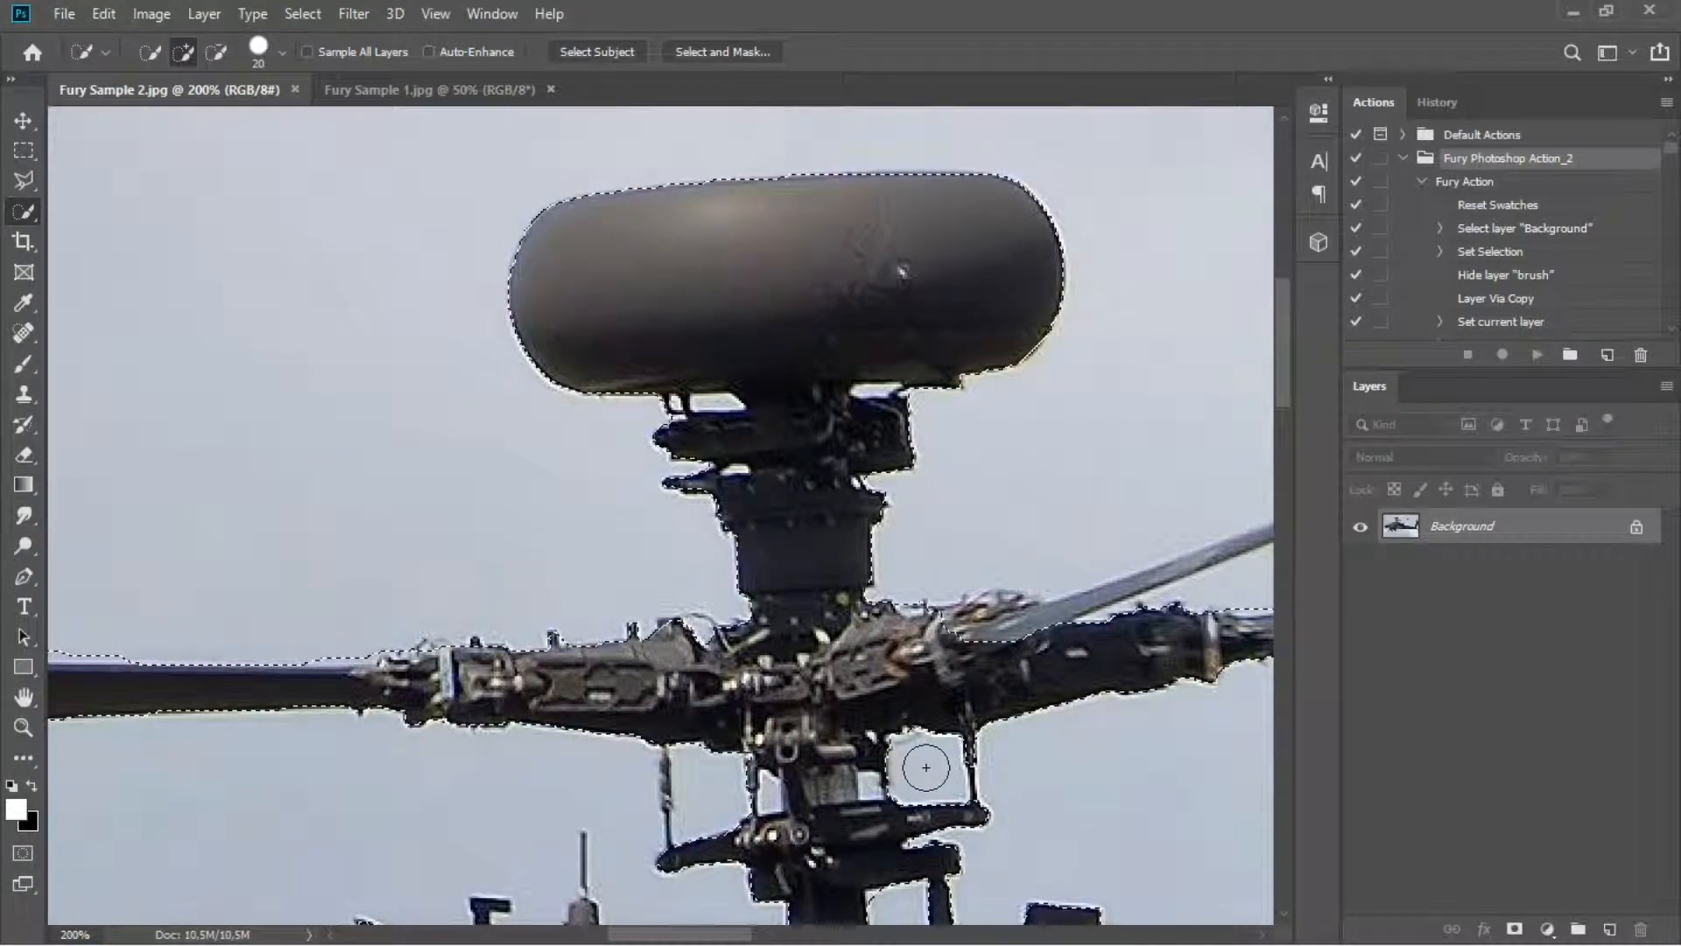
pyautogui.press('alt')
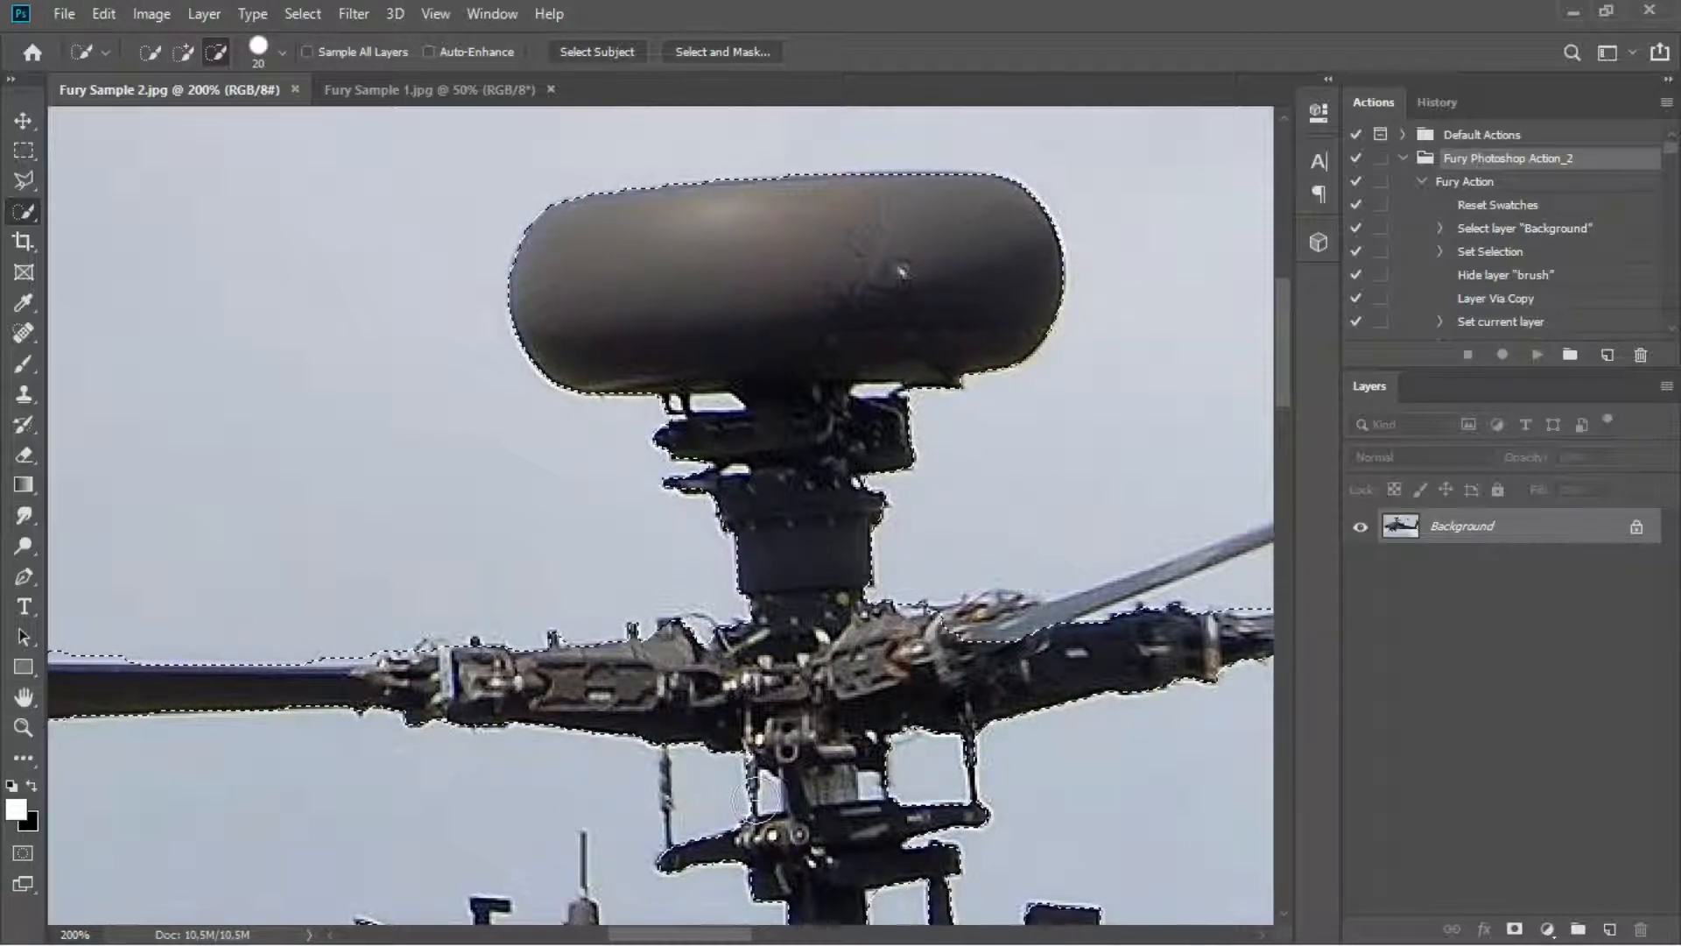
pyautogui.keyDown('alt'); pyautogui.click(760, 795); pyautogui.keyUp('alt')
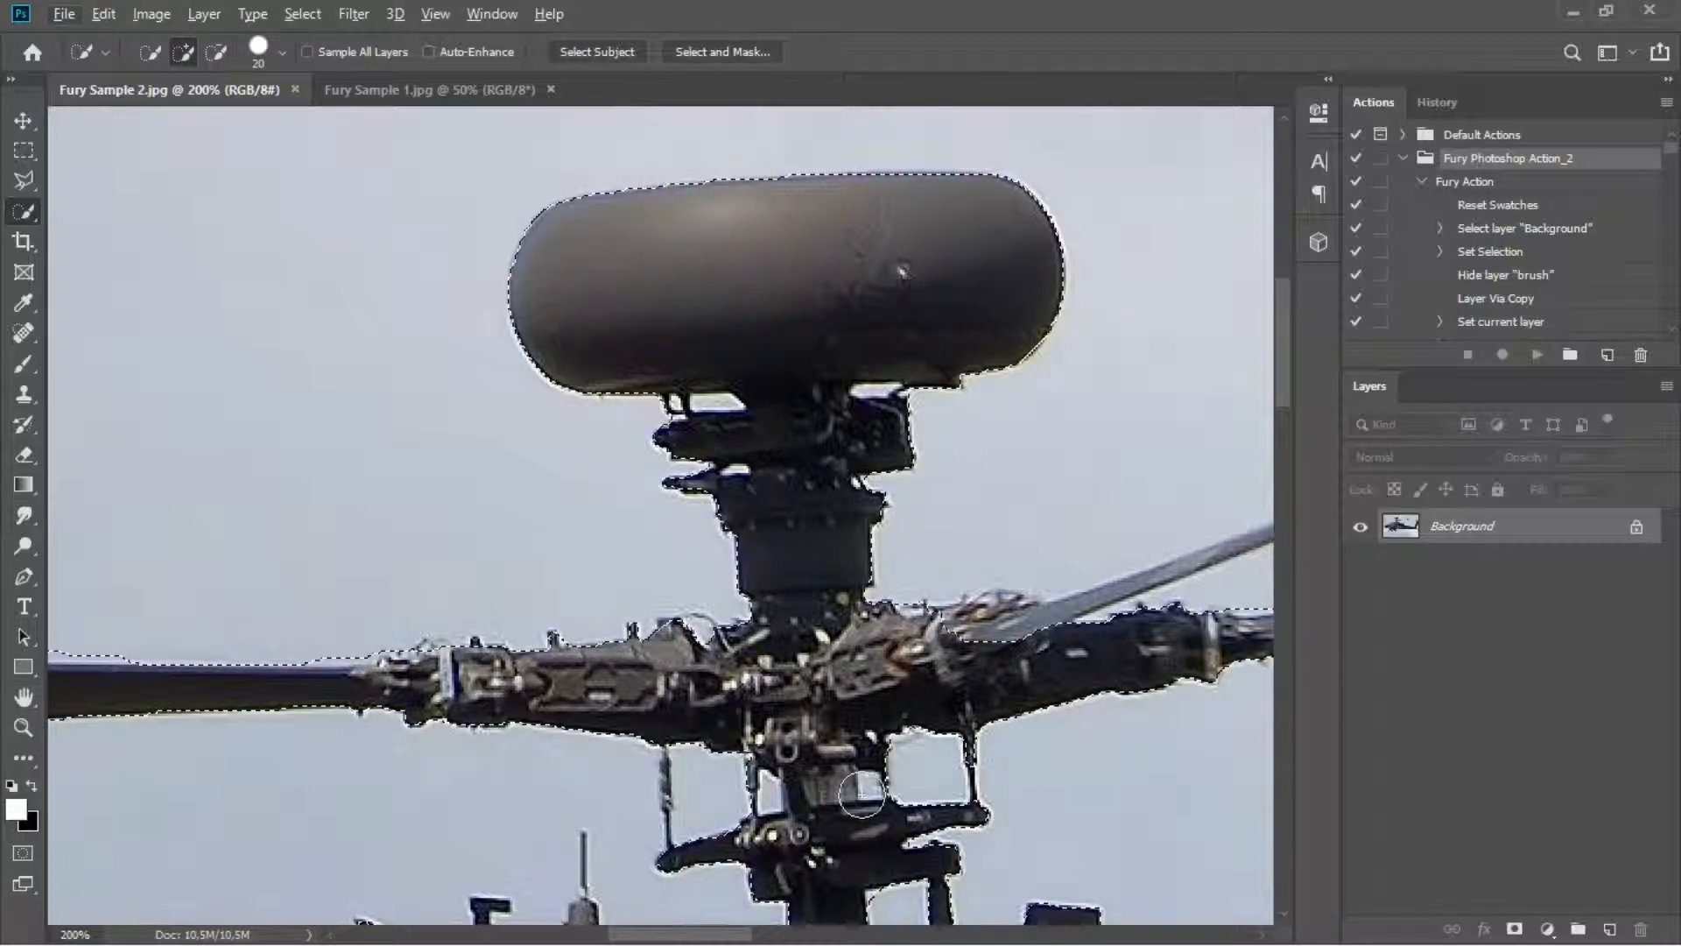
# - Set the Quick Selection brush size to 9 px and add the gun barrel under the nose to the selection
pyautogui.moveTo(855, 915); pyautogui.dragTo(835, 368)
pyautogui.moveTo(548, 612); pyautogui.dragTo(979, 260)
pyautogui.moveTo(634, 570); pyautogui.dragTo(1022, 238)
pyautogui.moveTo(659, 511)
pyautogui.mouseDown()
pyautogui.moveTo(678, 500)
pyautogui.moveTo(596, 230)
pyautogui.mouseUp()
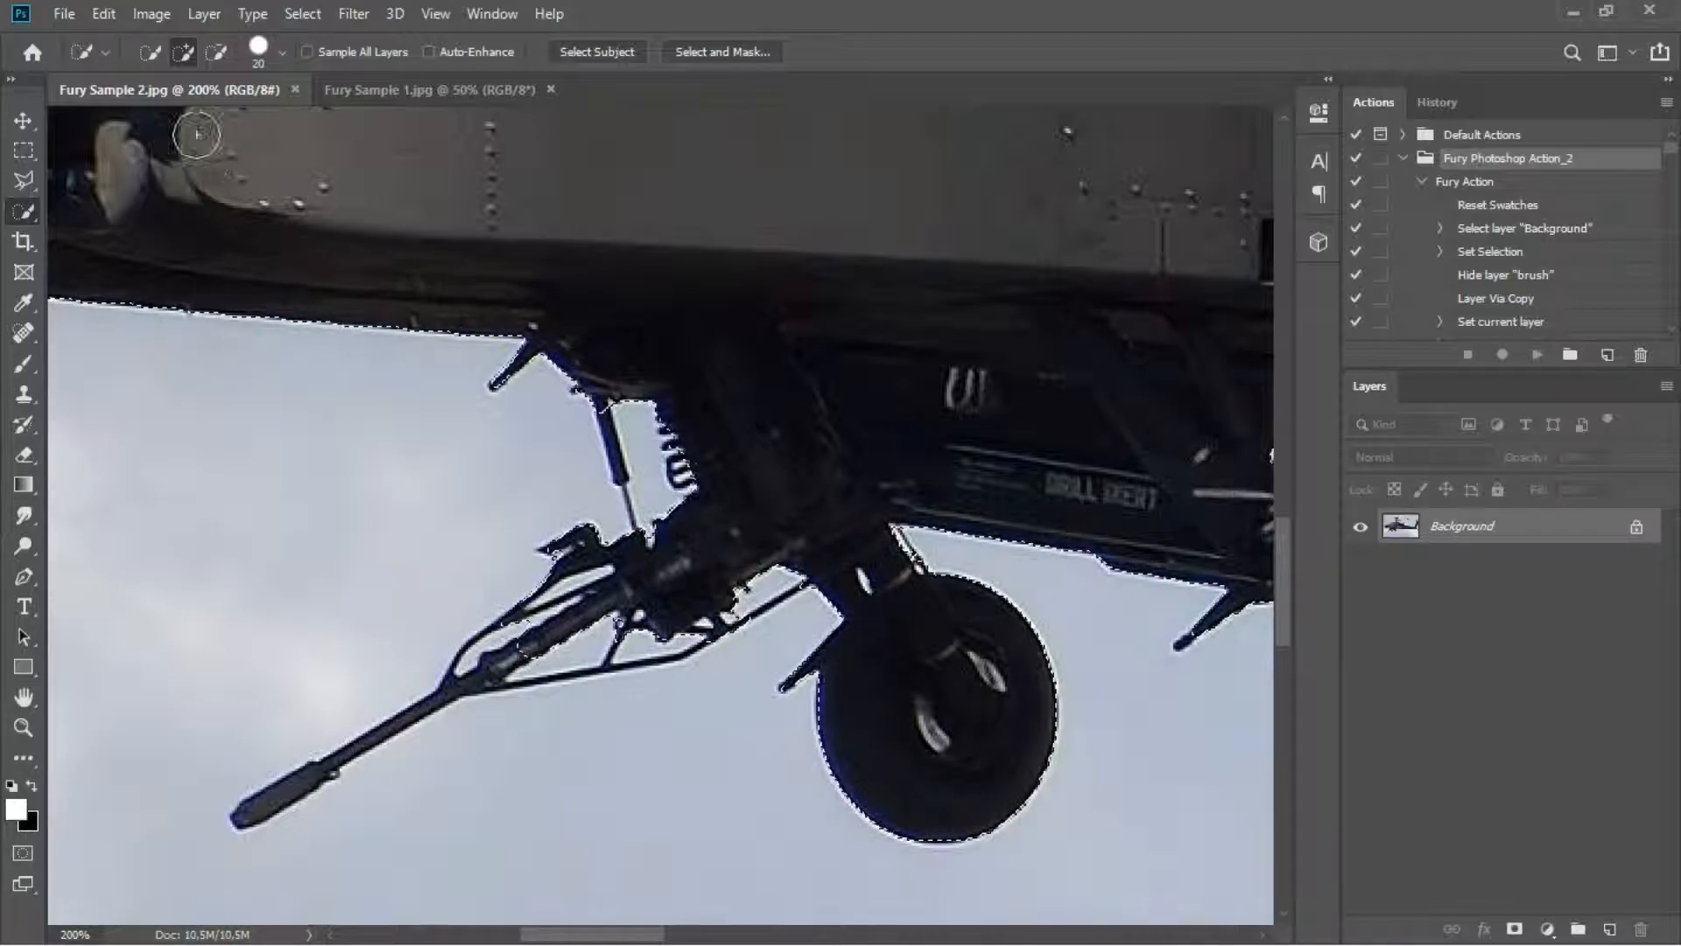
pyautogui.click(278, 53)
pyautogui.moveTo(169, 122); pyautogui.dragTo(161, 119)
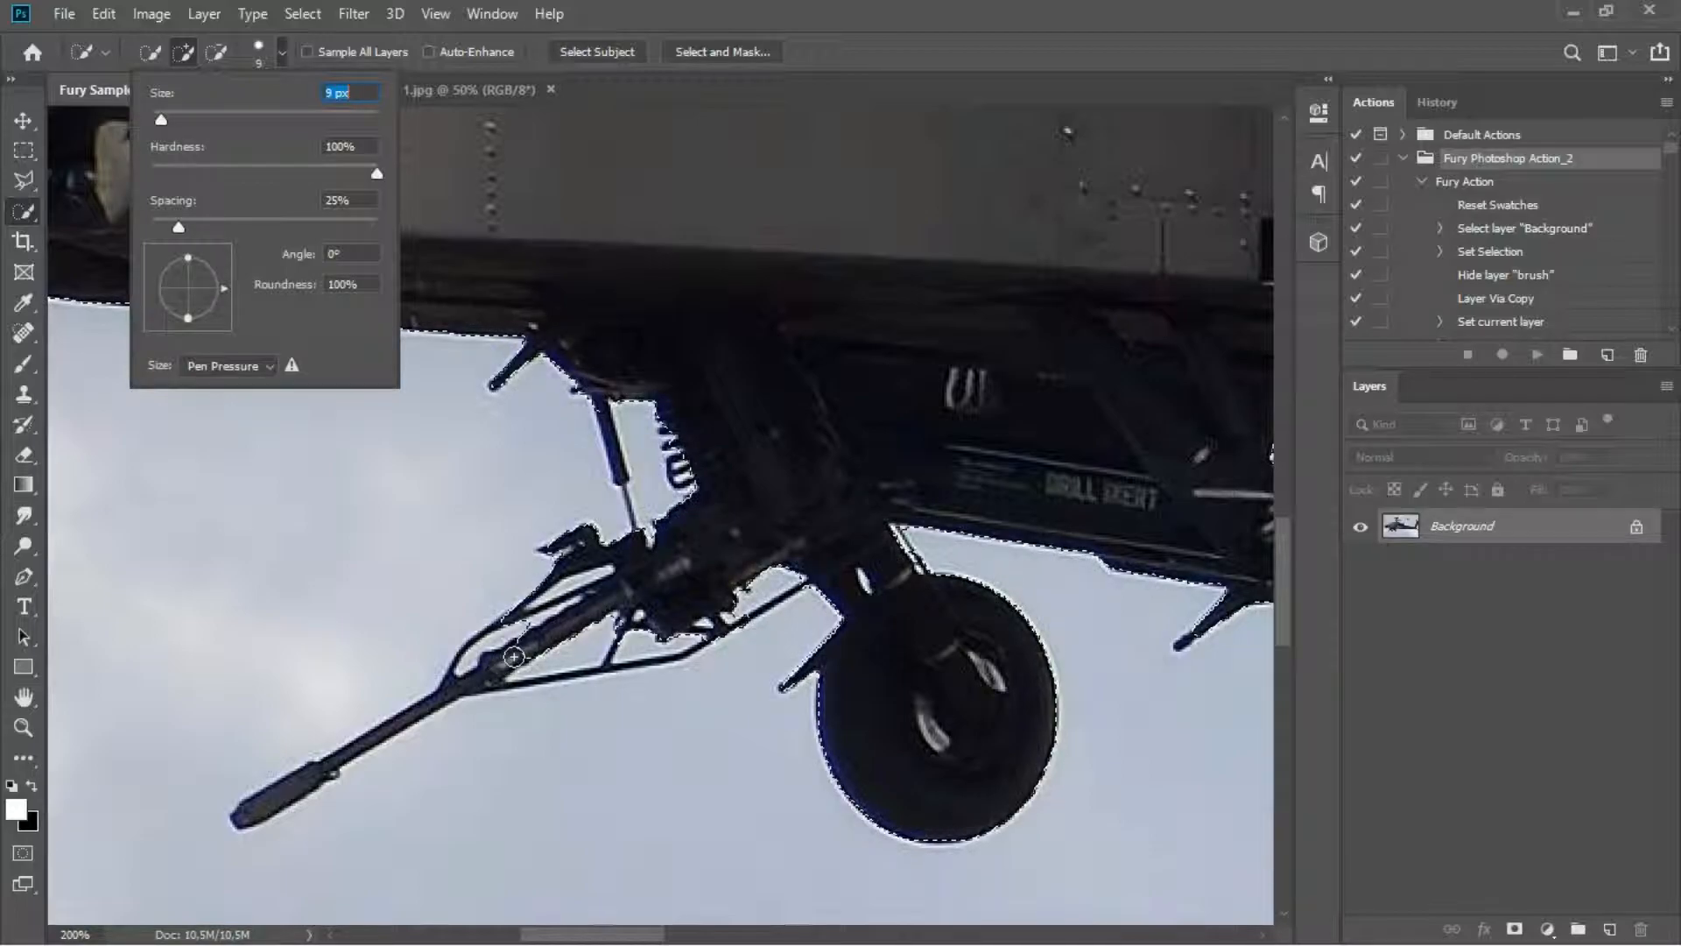
pyautogui.press('Return')
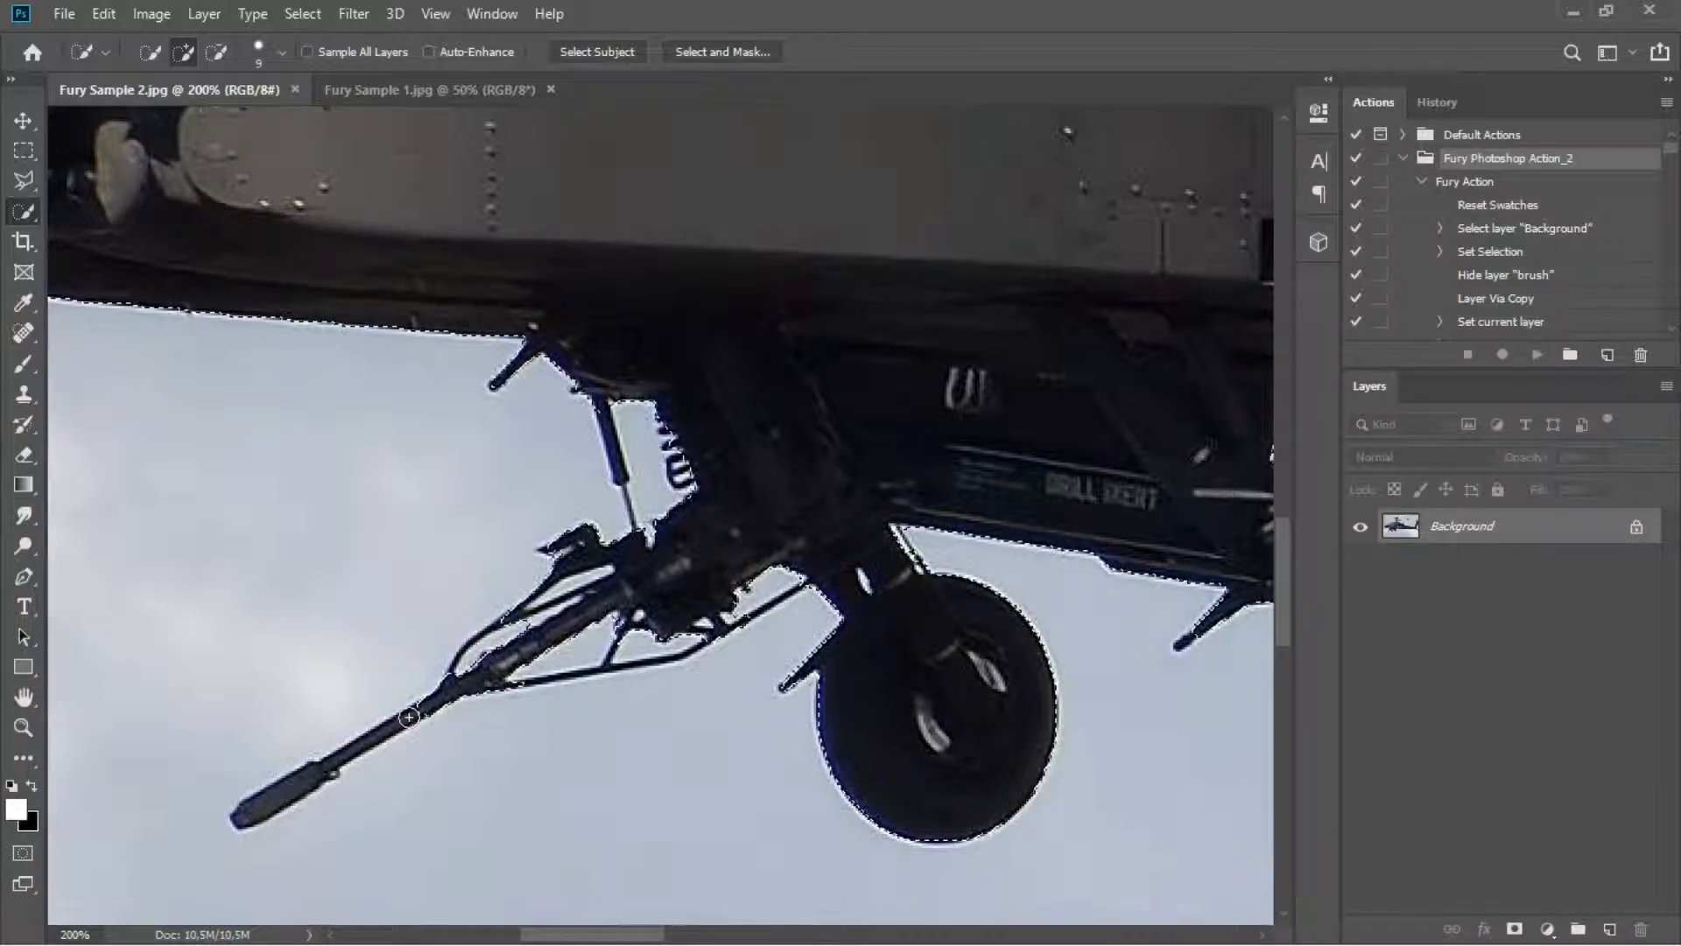
# - Add the missed small fins and antennas along the helicopter's underside to the selection
pyautogui.moveTo(1179, 653)
pyautogui.mouseDown()
pyautogui.moveTo(859, 679)
pyautogui.moveTo(672, 652)
pyautogui.moveTo(683, 691)
pyautogui.moveTo(785, 669)
pyautogui.mouseUp()
pyautogui.moveTo(896, 548); pyautogui.dragTo(459, 678)
pyautogui.moveTo(873, 662); pyautogui.dragTo(608, 649)
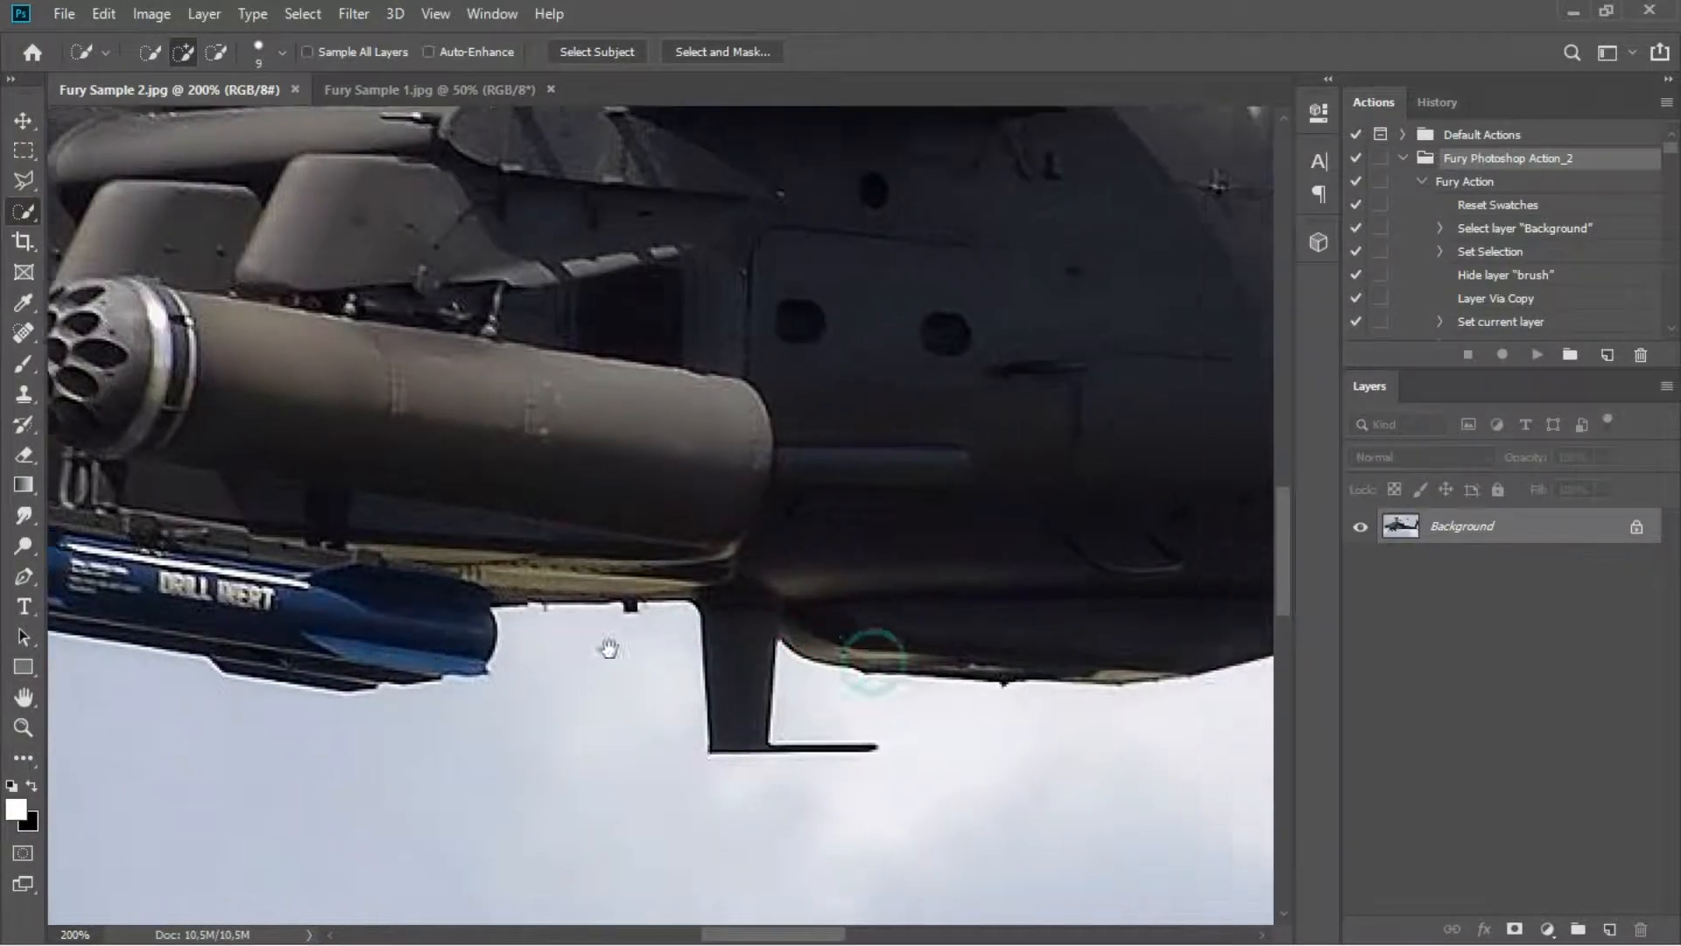
pyautogui.click(732, 632)
pyautogui.moveTo(935, 568); pyautogui.dragTo(565, 653)
pyautogui.click(589, 735)
# - Add the vertical tail fin and the horizontal stabilizer to the selection
pyautogui.moveTo(952, 564); pyautogui.dragTo(542, 652)
pyautogui.moveTo(1017, 645); pyautogui.dragTo(657, 644)
pyautogui.moveTo(964, 648); pyautogui.dragTo(556, 643)
pyautogui.moveTo(870, 616); pyautogui.dragTo(561, 633)
pyautogui.moveTo(710, 660); pyautogui.dragTo(488, 526)
pyautogui.scroll(10, 601, 499)
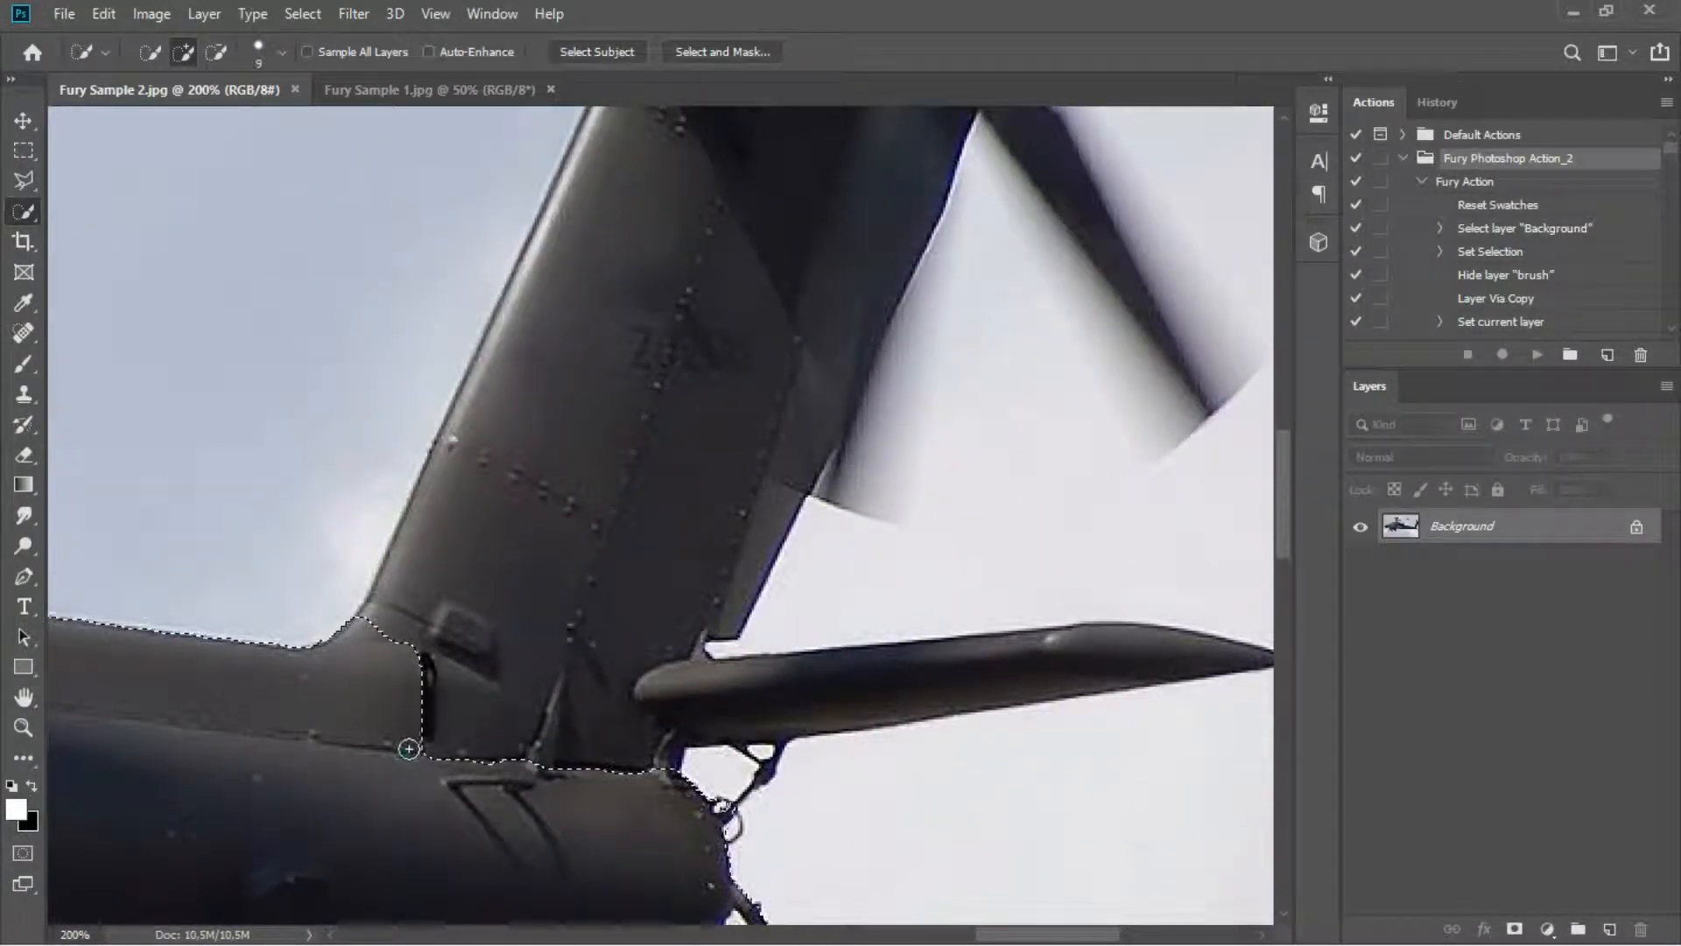
pyautogui.moveTo(409, 749)
pyautogui.mouseDown()
pyautogui.moveTo(555, 450)
pyautogui.moveTo(601, 544)
pyautogui.moveTo(850, 700)
pyautogui.mouseUp()
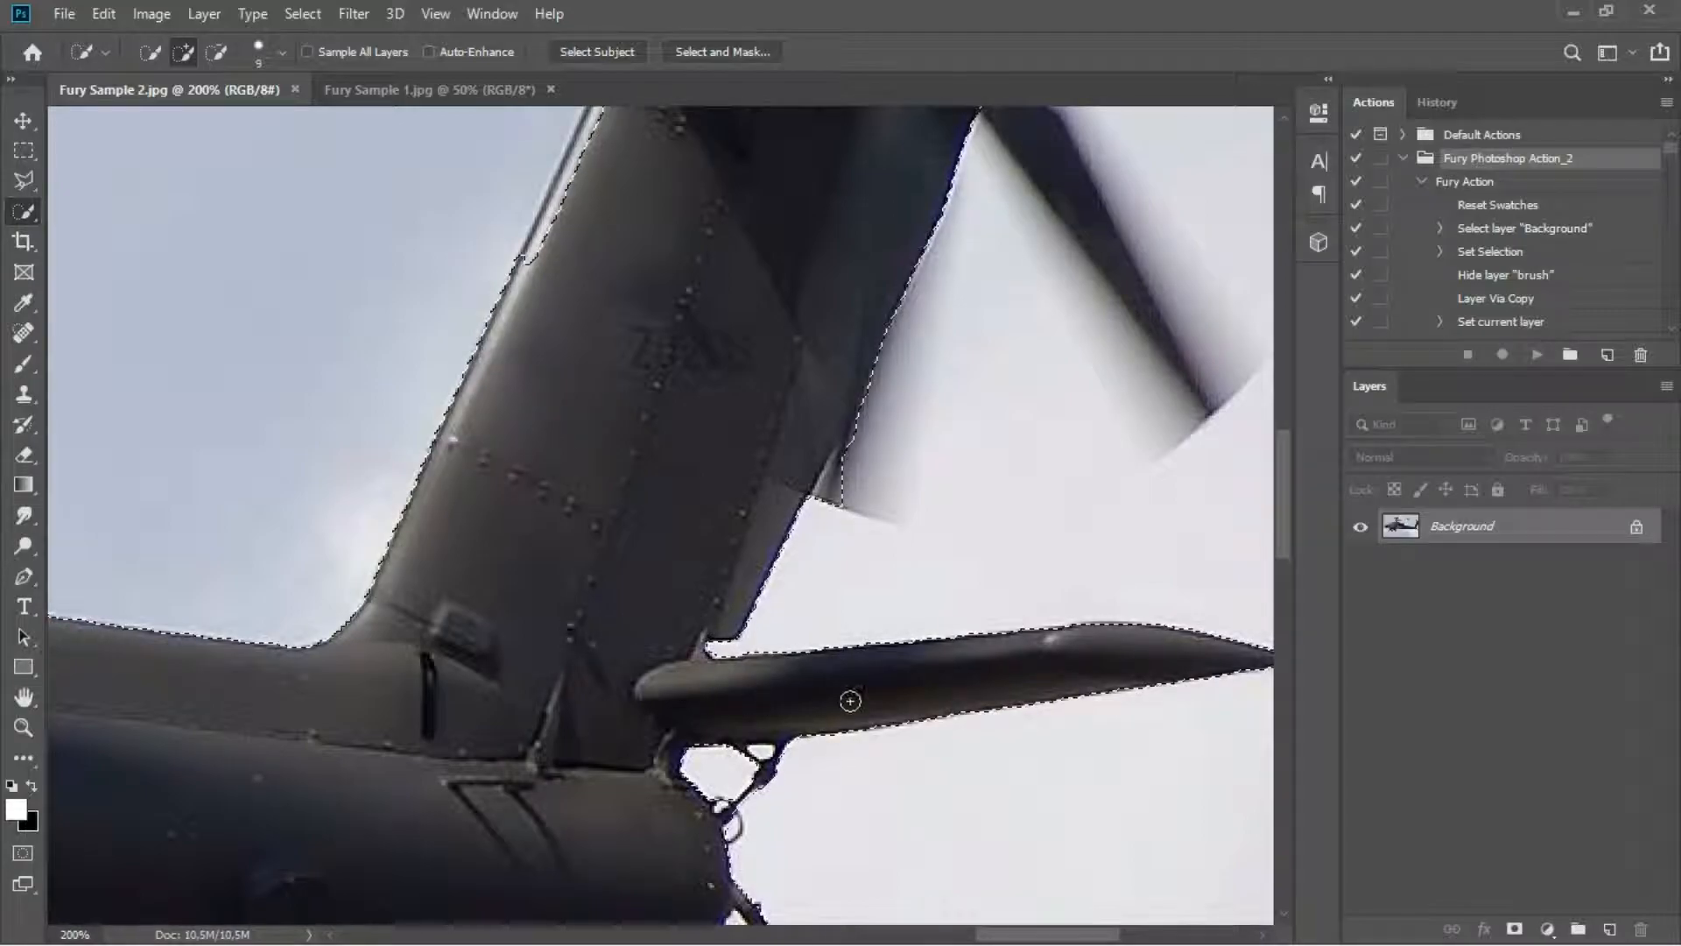
# - Add the top of the tail and the upper tail rotor blades to the selection, and check the rear of the helicopter
pyautogui.moveTo(875, 438); pyautogui.dragTo(760, 784)
pyautogui.moveTo(725, 452); pyautogui.dragTo(753, 741)
pyautogui.moveTo(778, 516); pyautogui.dragTo(782, 573)
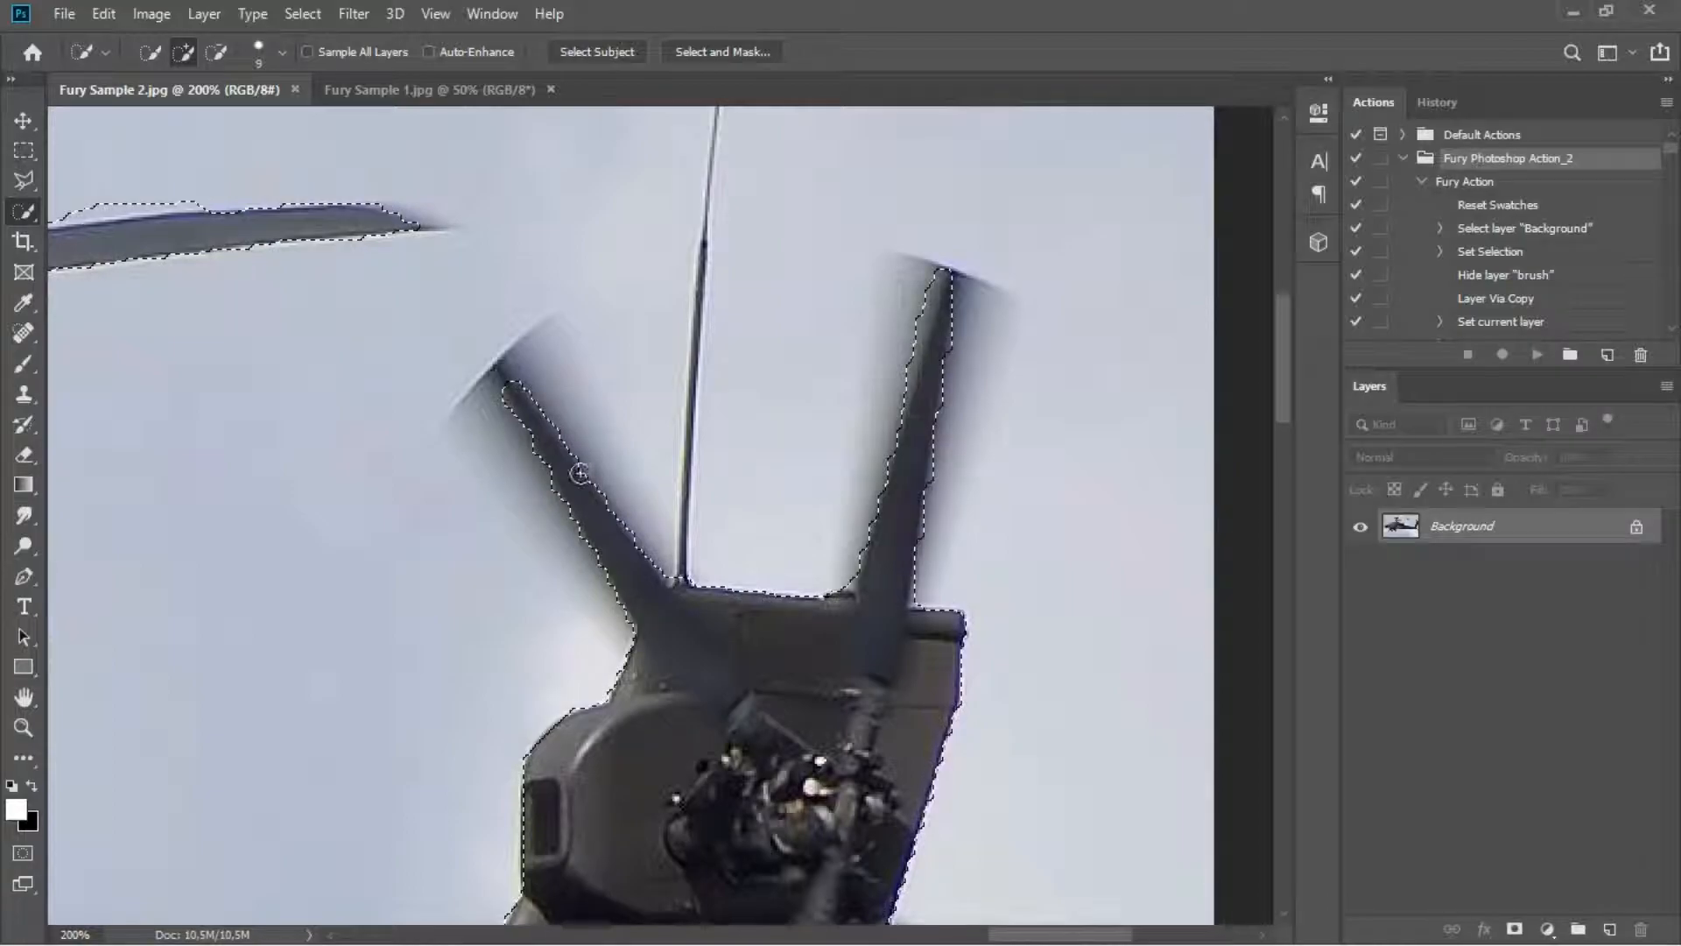
pyautogui.hotkey('ctrl', '-')
pyautogui.hotkey('ctrl', '-')
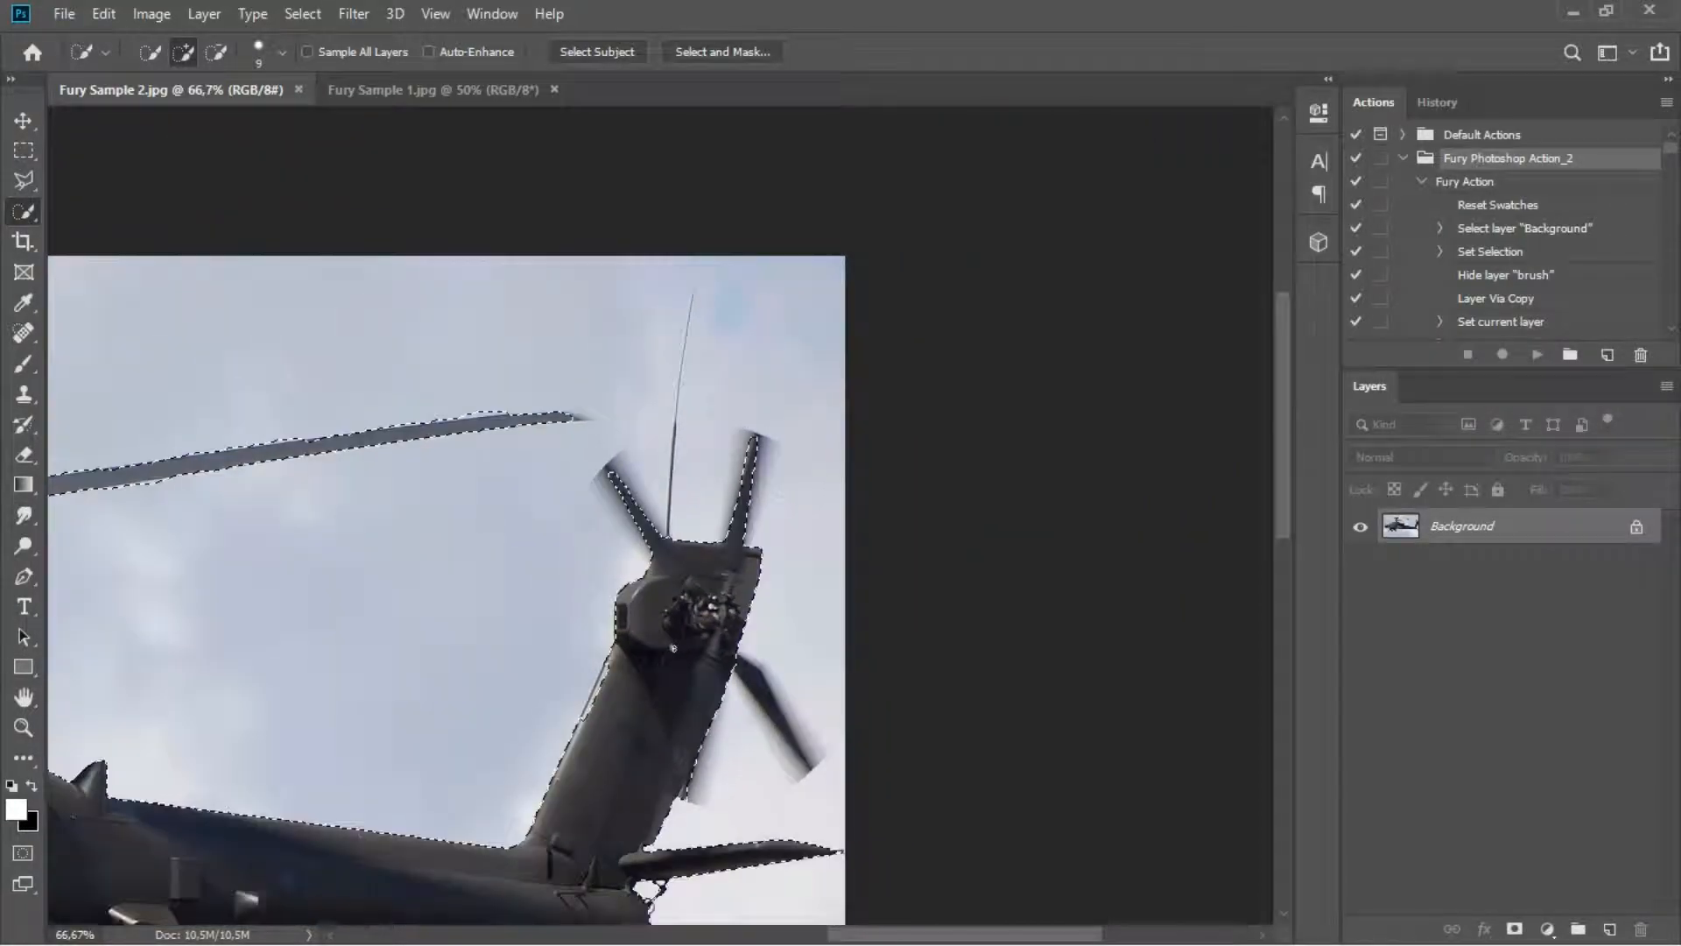
pyautogui.moveTo(567, 660); pyautogui.dragTo(727, 500)
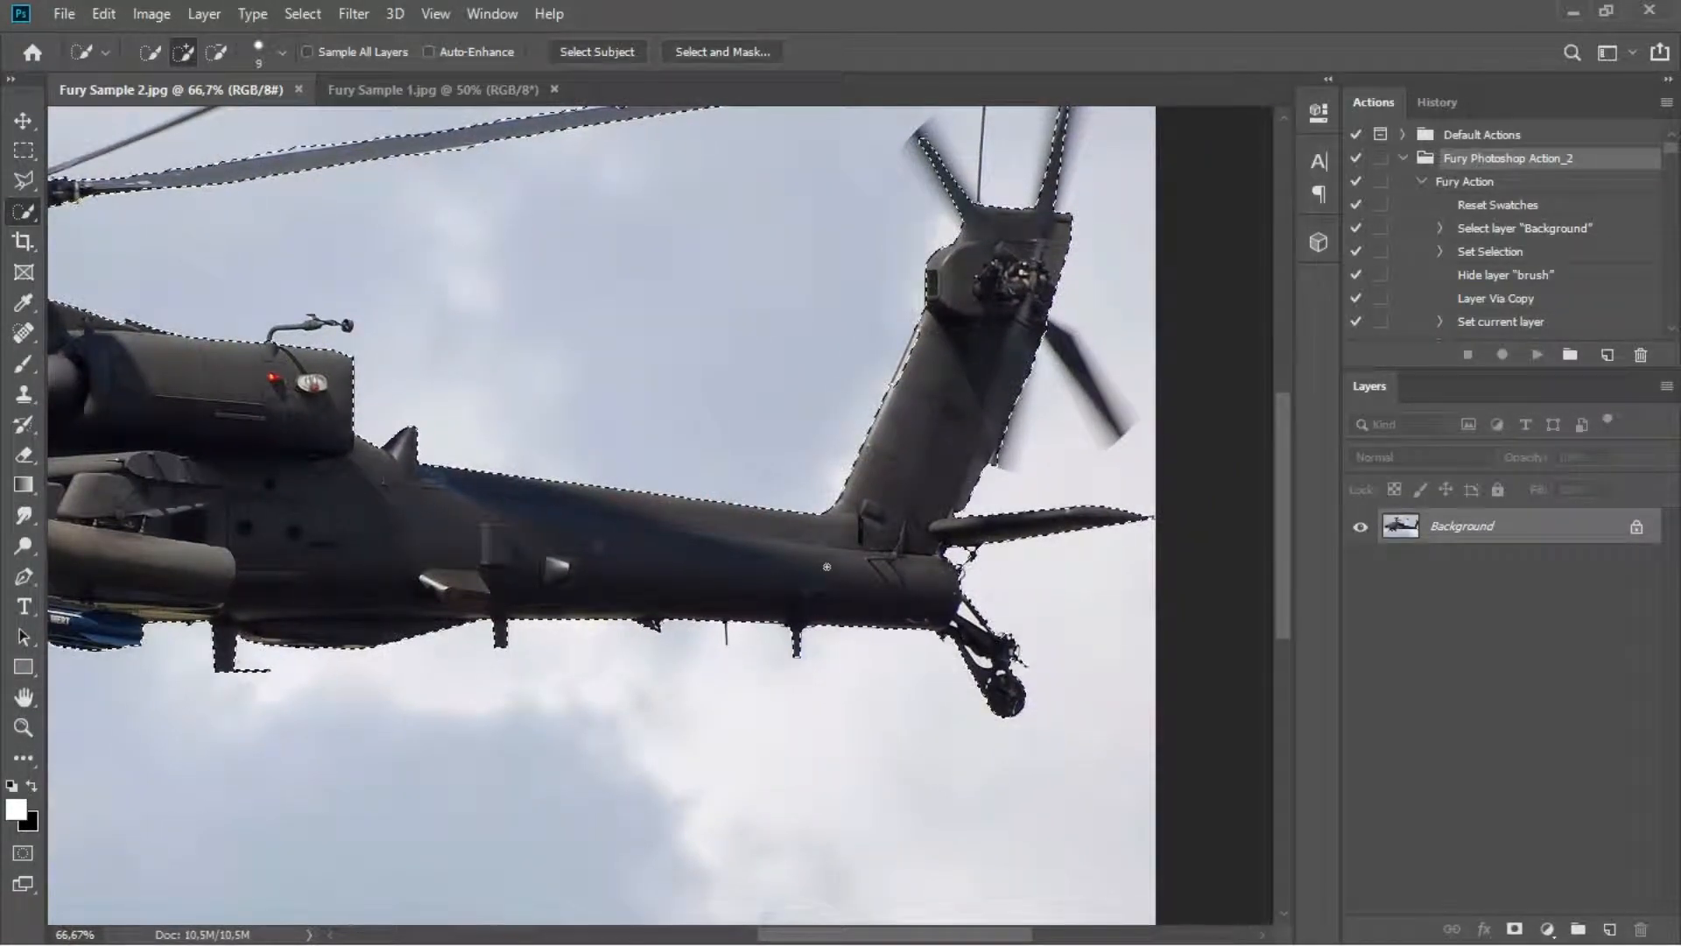
# - Create a new layer above the Background and name it brush
pyautogui.click(1612, 931)
pyautogui.doubleClick(1452, 525)
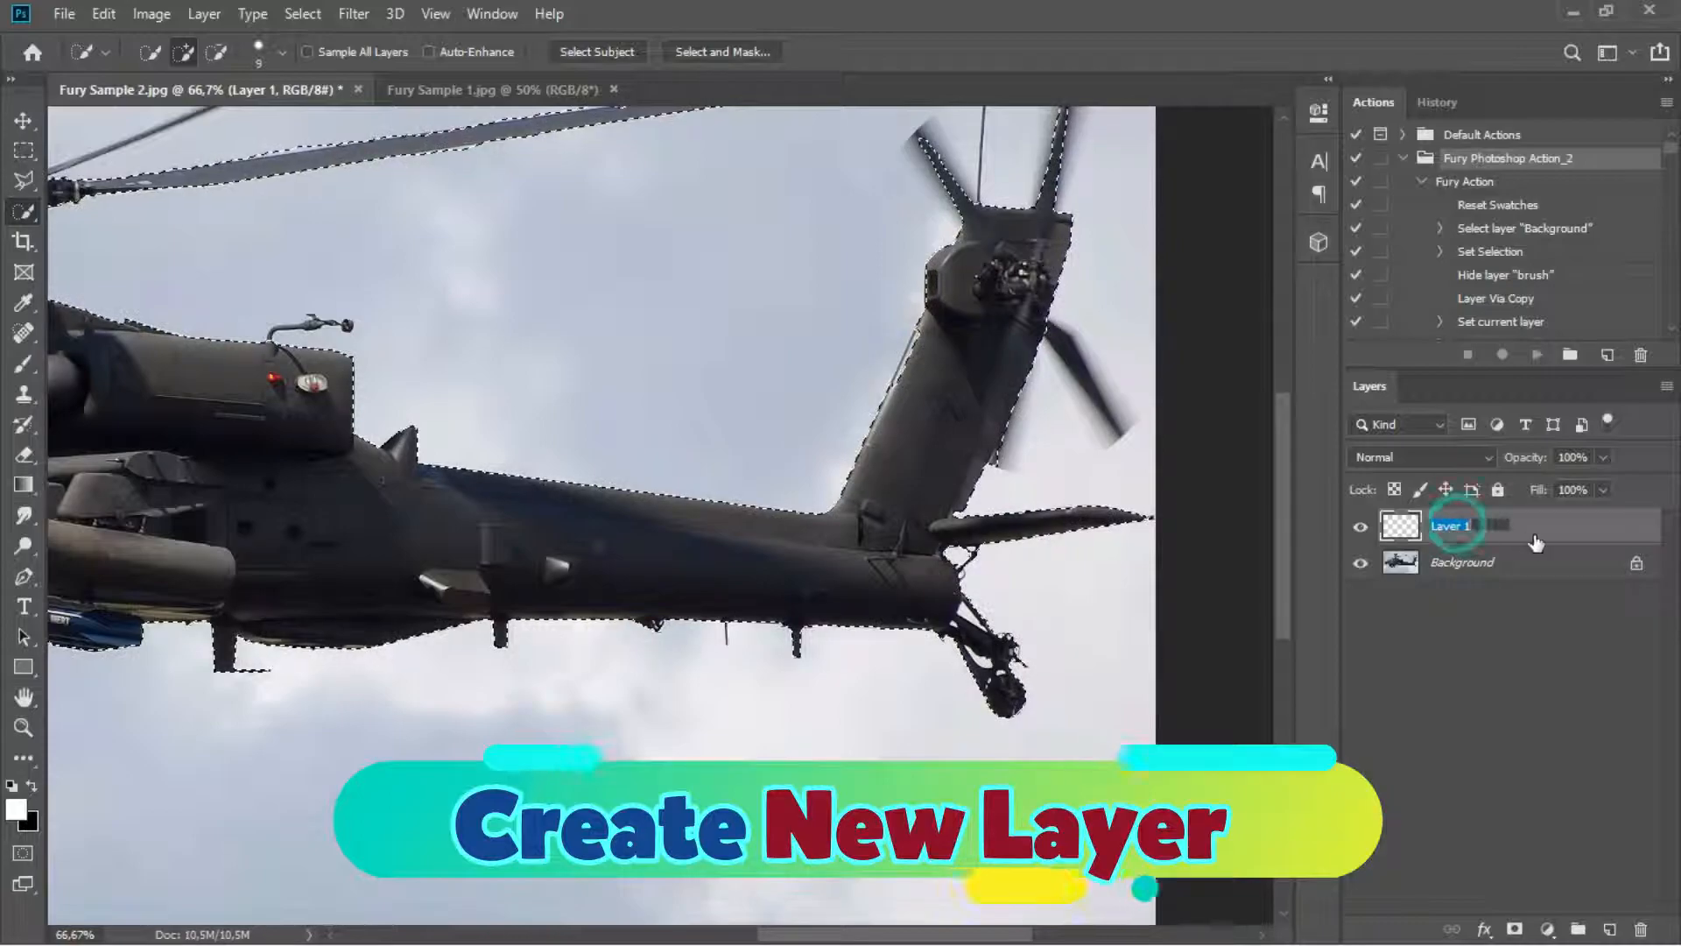
pyautogui.write('brush')
pyautogui.press('Return')
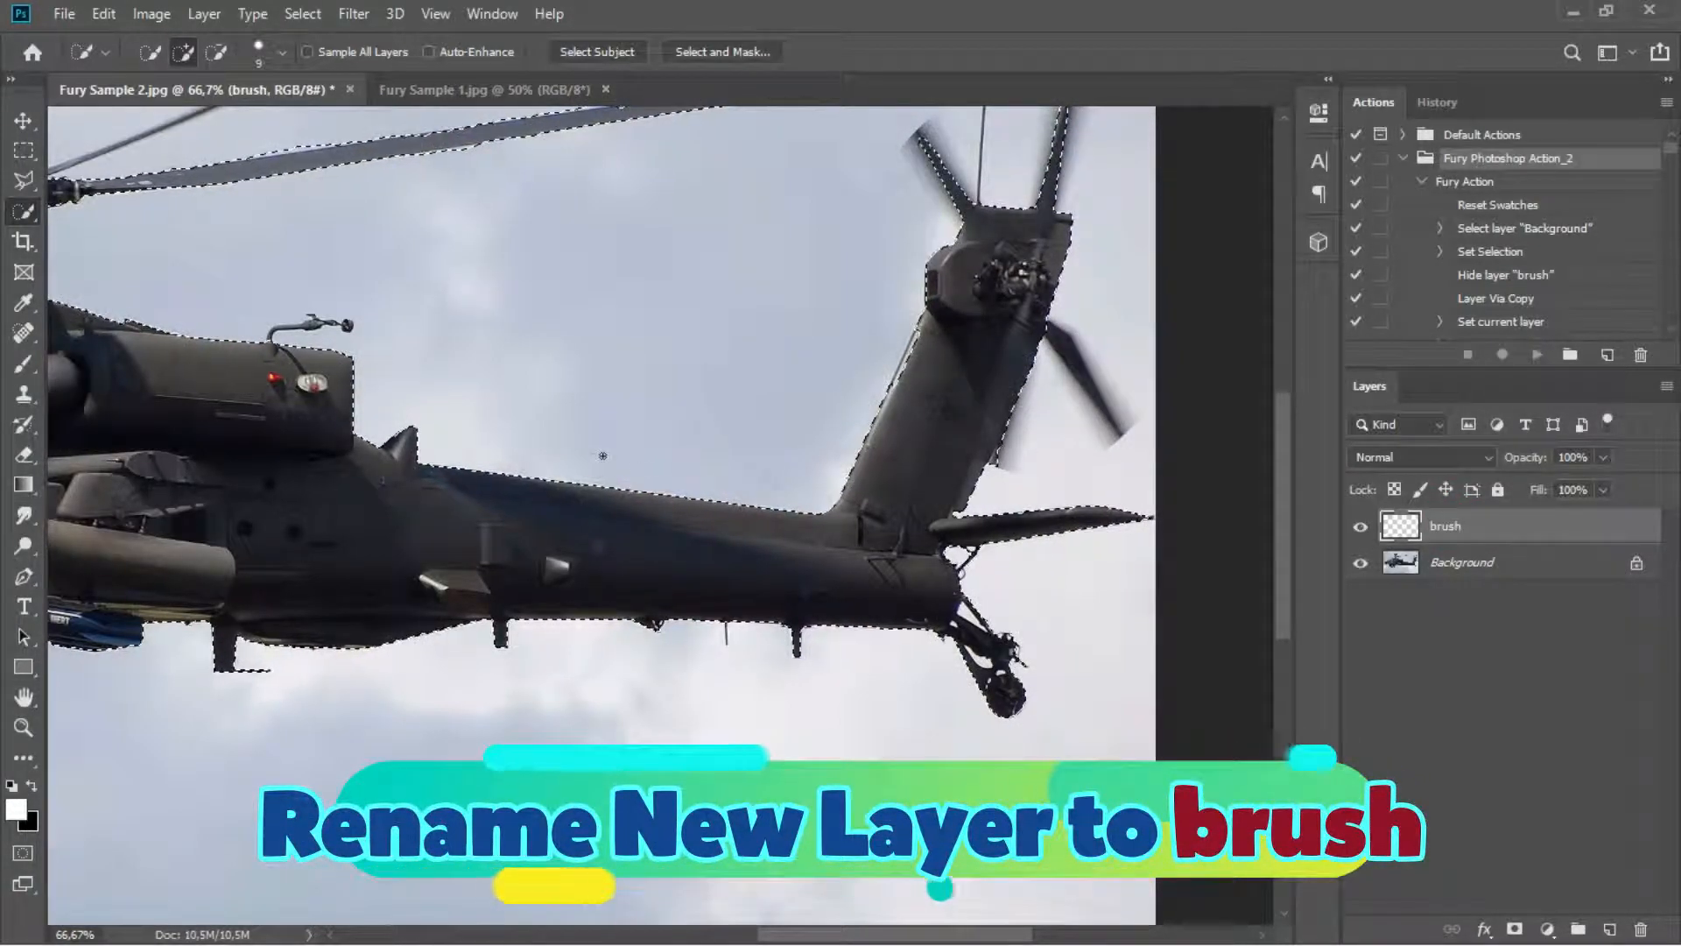
# - Choose the Brush tool and set the foreground color to purple, #886cff
pyautogui.click(21, 364)
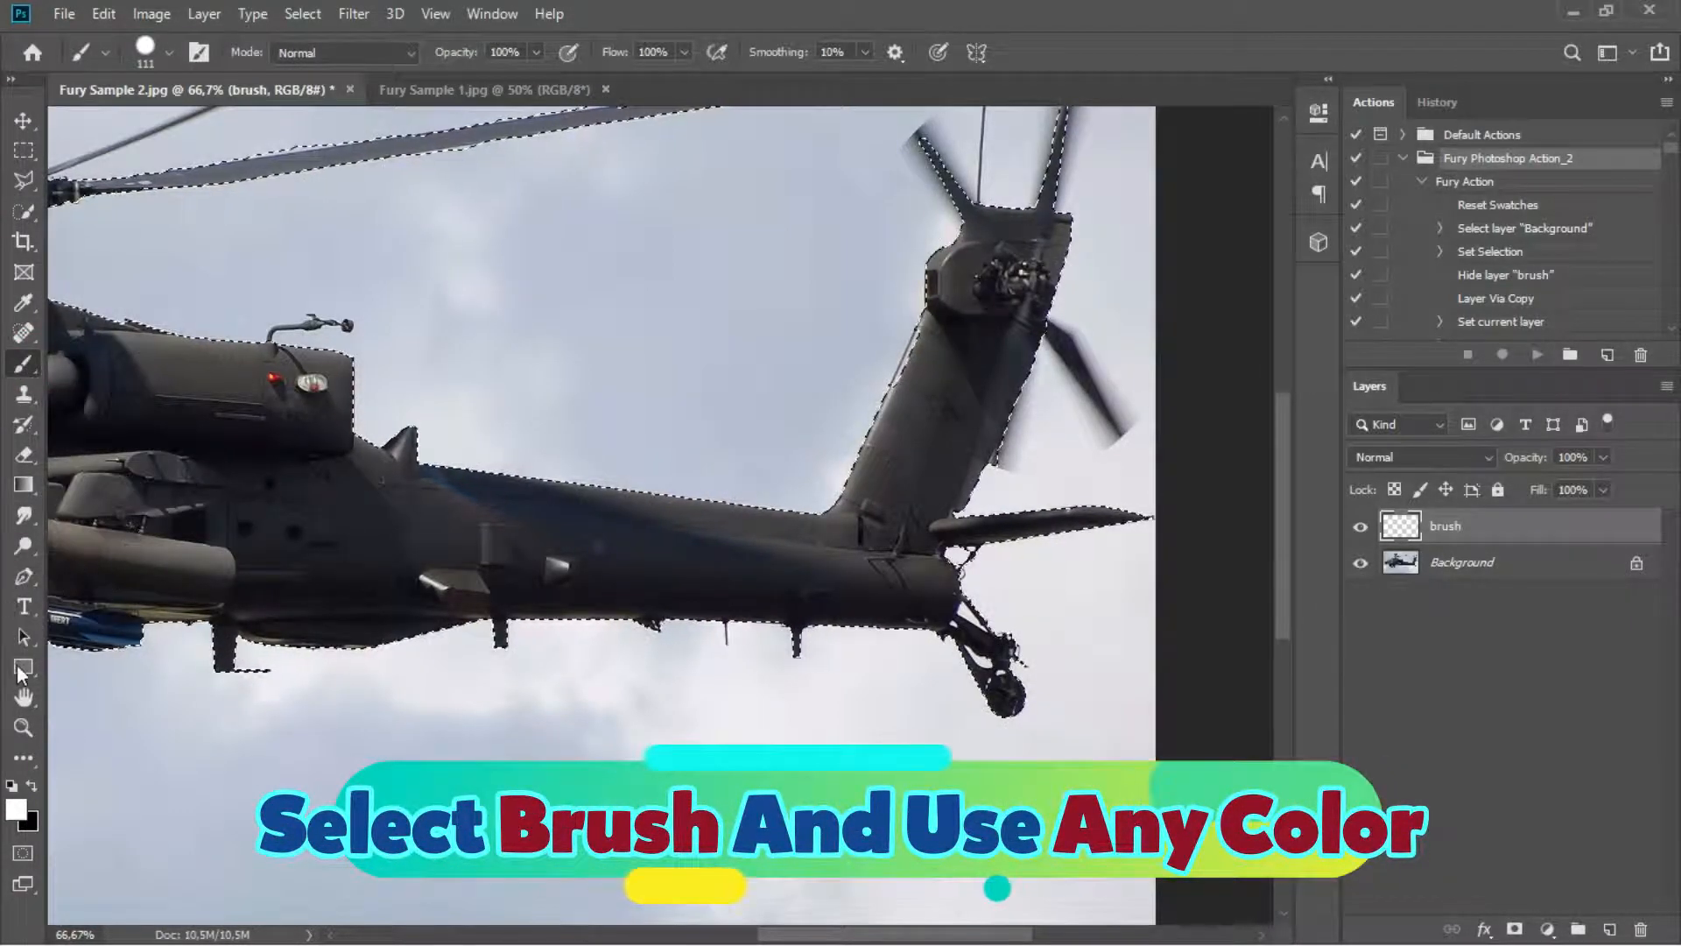
pyautogui.click(16, 809)
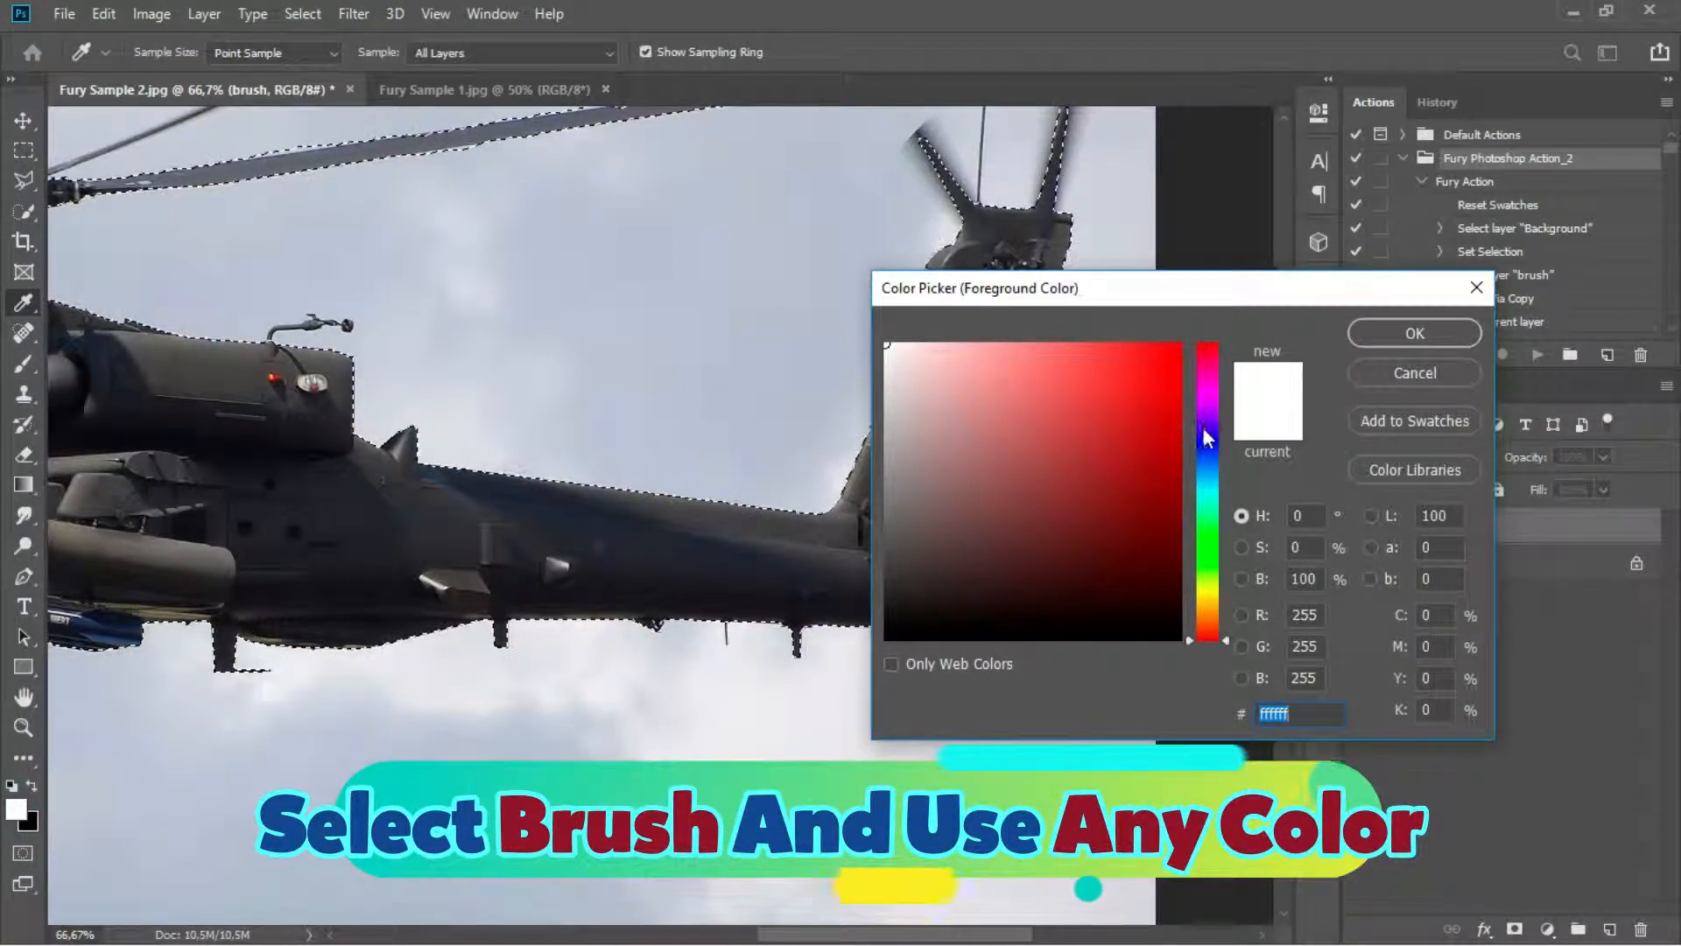
pyautogui.click(1213, 433)
pyautogui.moveTo(1171, 350); pyautogui.dragTo(1053, 341)
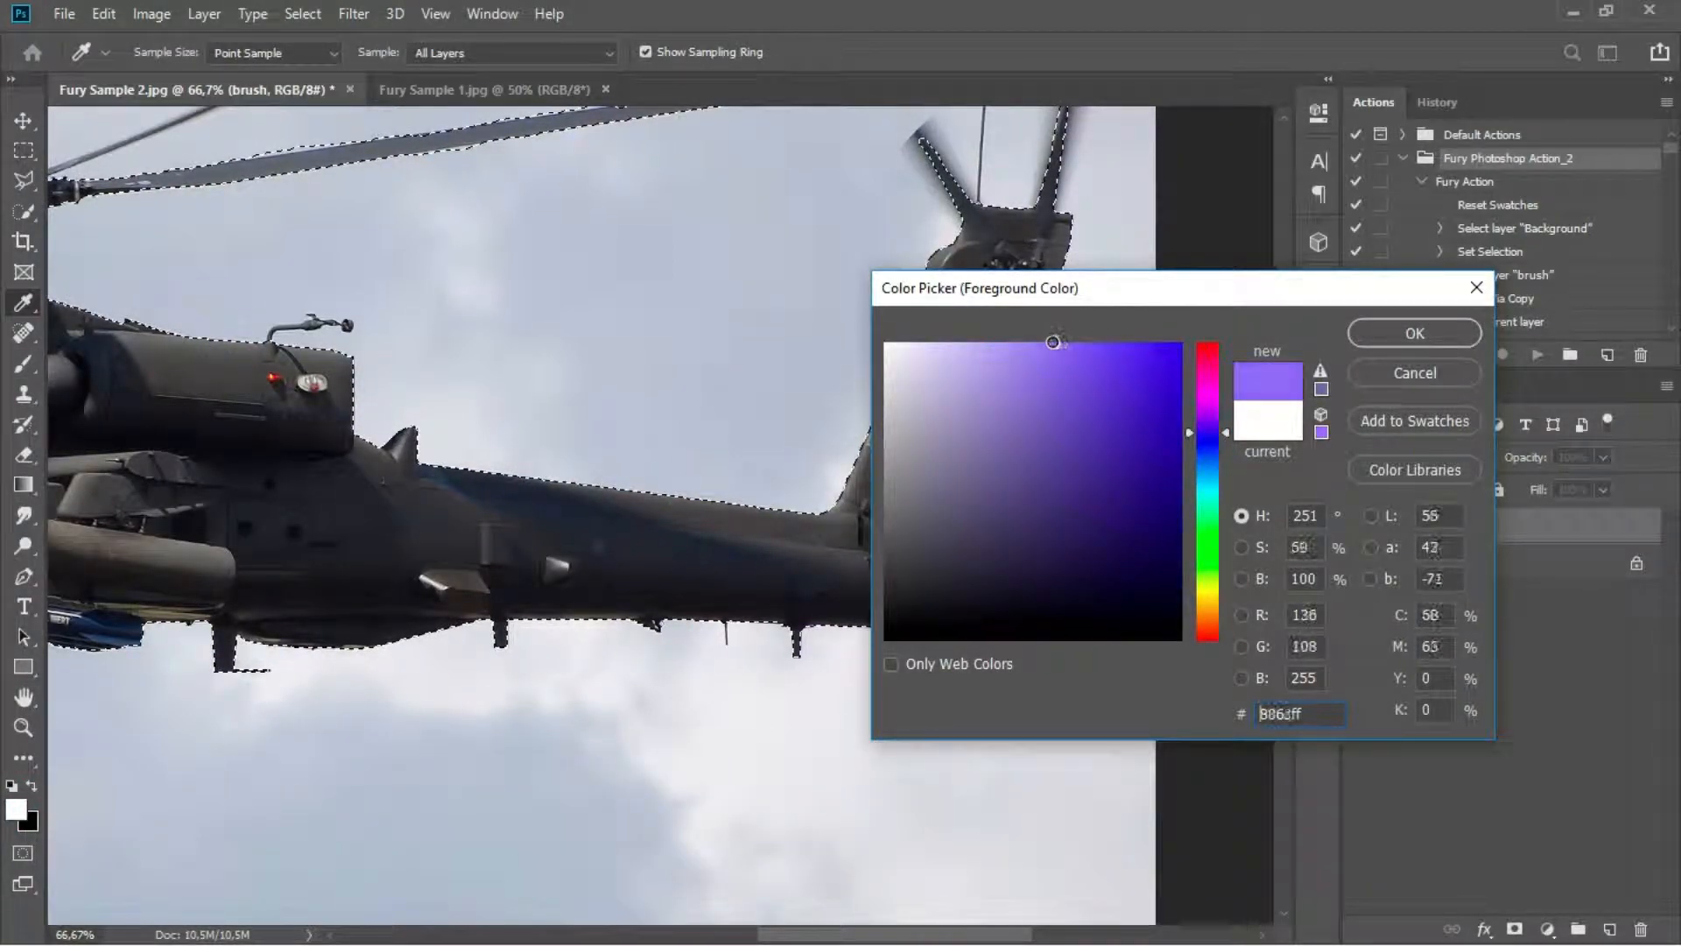
pyautogui.click(1379, 341)
# - Set the hard round brush size to 322 px and paint the whole selected helicopter purple on the brush layer
pyautogui.rightClick(478, 521)
pyautogui.moveTo(684, 575); pyautogui.dragTo(721, 580)
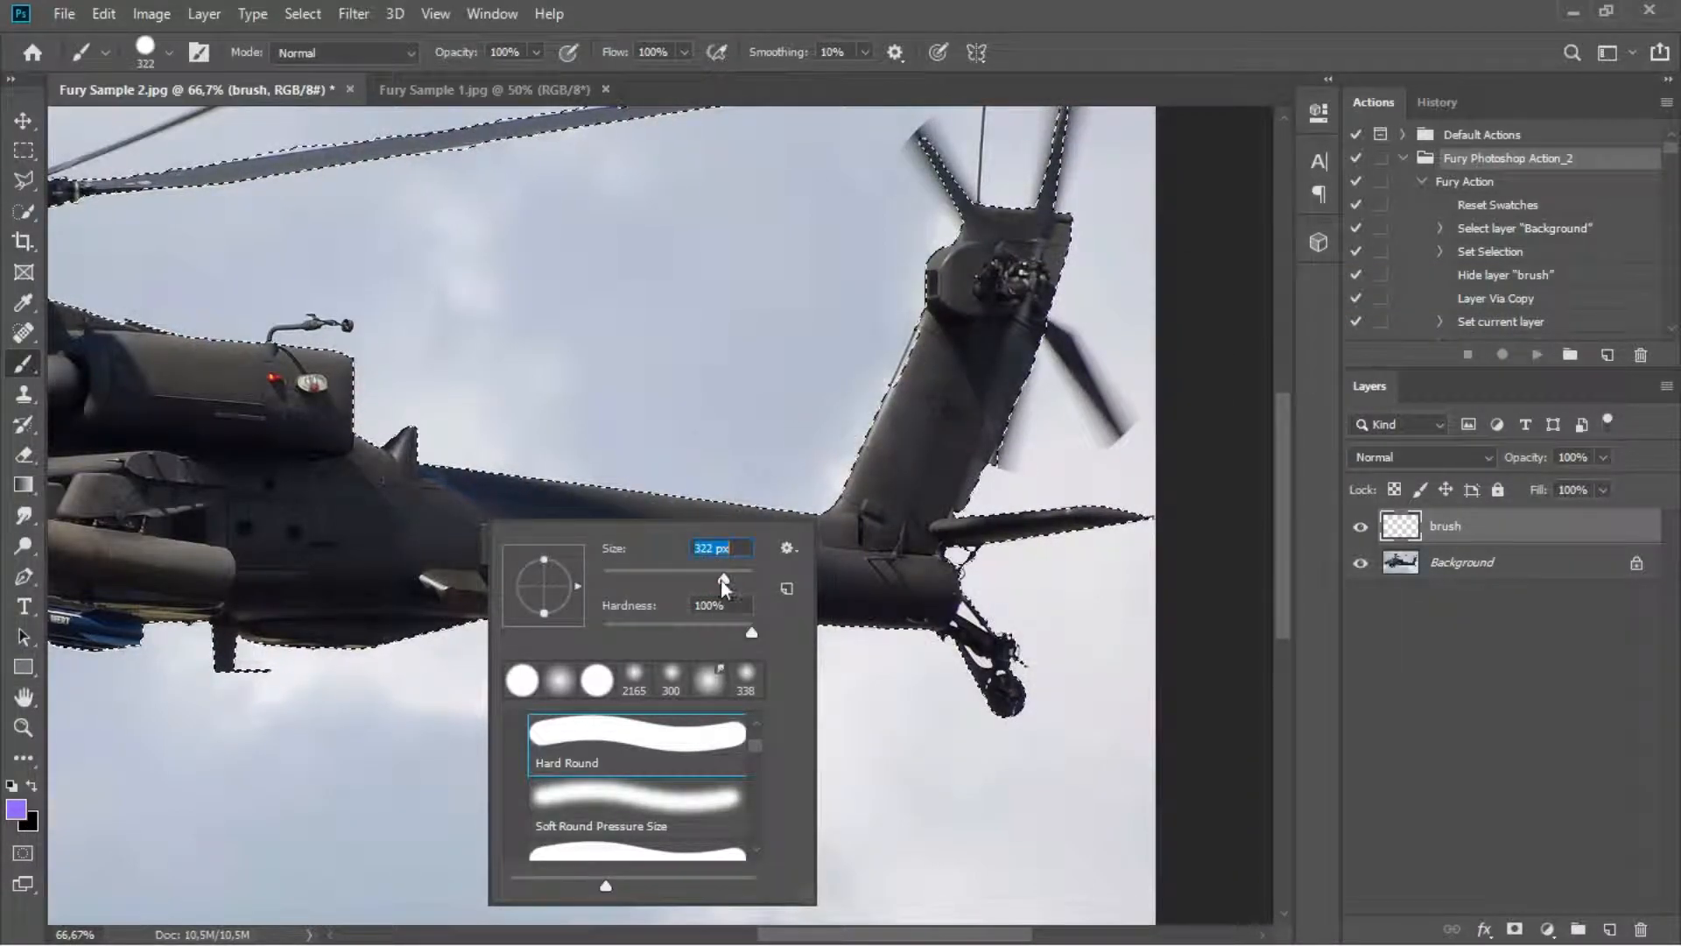
pyautogui.click(367, 461)
pyautogui.moveTo(368, 462)
pyautogui.mouseDown()
pyautogui.moveTo(333, 595)
pyautogui.moveTo(422, 541)
pyautogui.moveTo(868, 526)
pyautogui.moveTo(950, 325)
pyautogui.moveTo(975, 299)
pyautogui.moveTo(1025, 315)
pyautogui.moveTo(992, 212)
pyautogui.moveTo(964, 357)
pyautogui.moveTo(966, 643)
pyautogui.moveTo(235, 535)
pyautogui.moveTo(309, 505)
pyautogui.moveTo(698, 507)
pyautogui.mouseUp()
pyautogui.moveTo(670, 509)
pyautogui.mouseDown()
pyautogui.moveTo(635, 573)
pyautogui.moveTo(544, 602)
pyautogui.moveTo(331, 595)
pyautogui.moveTo(284, 629)
pyautogui.moveTo(344, 583)
pyautogui.moveTo(614, 584)
pyautogui.moveTo(472, 607)
pyautogui.moveTo(449, 694)
pyautogui.moveTo(239, 704)
pyautogui.moveTo(202, 448)
pyautogui.moveTo(496, 384)
pyautogui.moveTo(965, 390)
pyautogui.moveTo(459, 488)
pyautogui.moveTo(367, 543)
pyautogui.moveTo(548, 519)
pyautogui.mouseUp()
pyautogui.moveTo(351, 588); pyautogui.dragTo(225, 589)
pyautogui.moveTo(739, 321)
pyautogui.mouseDown()
pyautogui.moveTo(762, 174)
pyautogui.moveTo(587, 225)
pyautogui.moveTo(140, 253)
pyautogui.mouseUp()
pyautogui.moveTo(865, 331)
pyautogui.mouseDown()
pyautogui.moveTo(402, 477)
pyautogui.moveTo(407, 457)
pyautogui.moveTo(931, 401)
pyautogui.moveTo(1128, 343)
pyautogui.mouseUp()
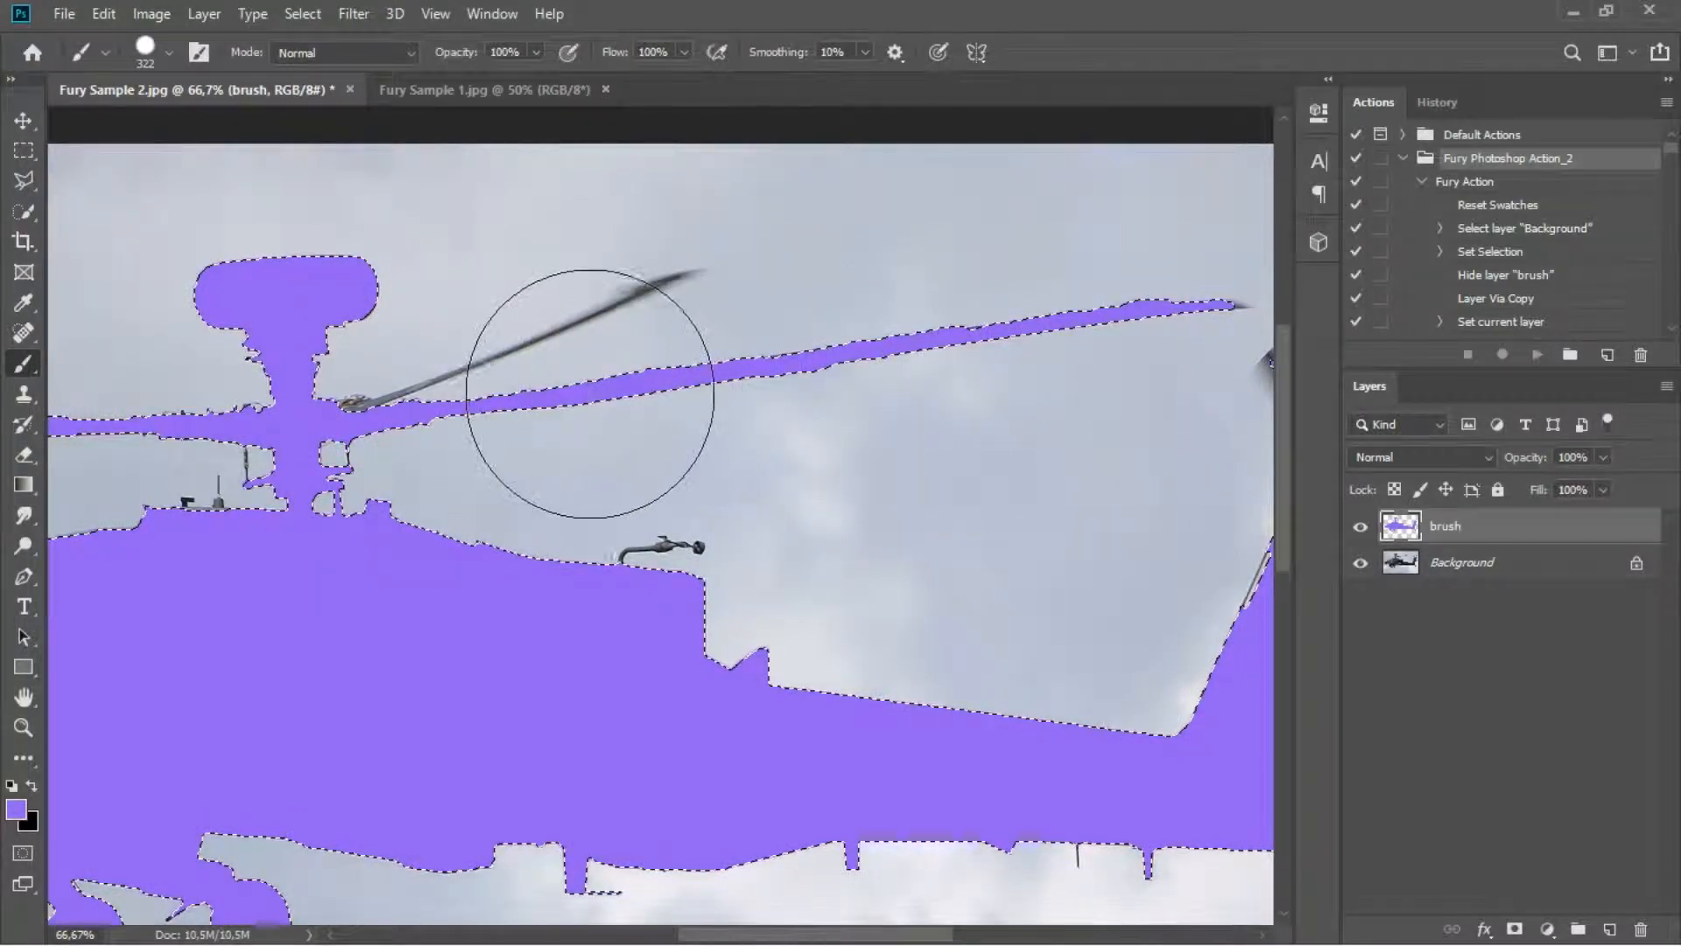
# - Deselect the helicopter selection using the Rectangular Marquee tool
pyautogui.click(26, 151)
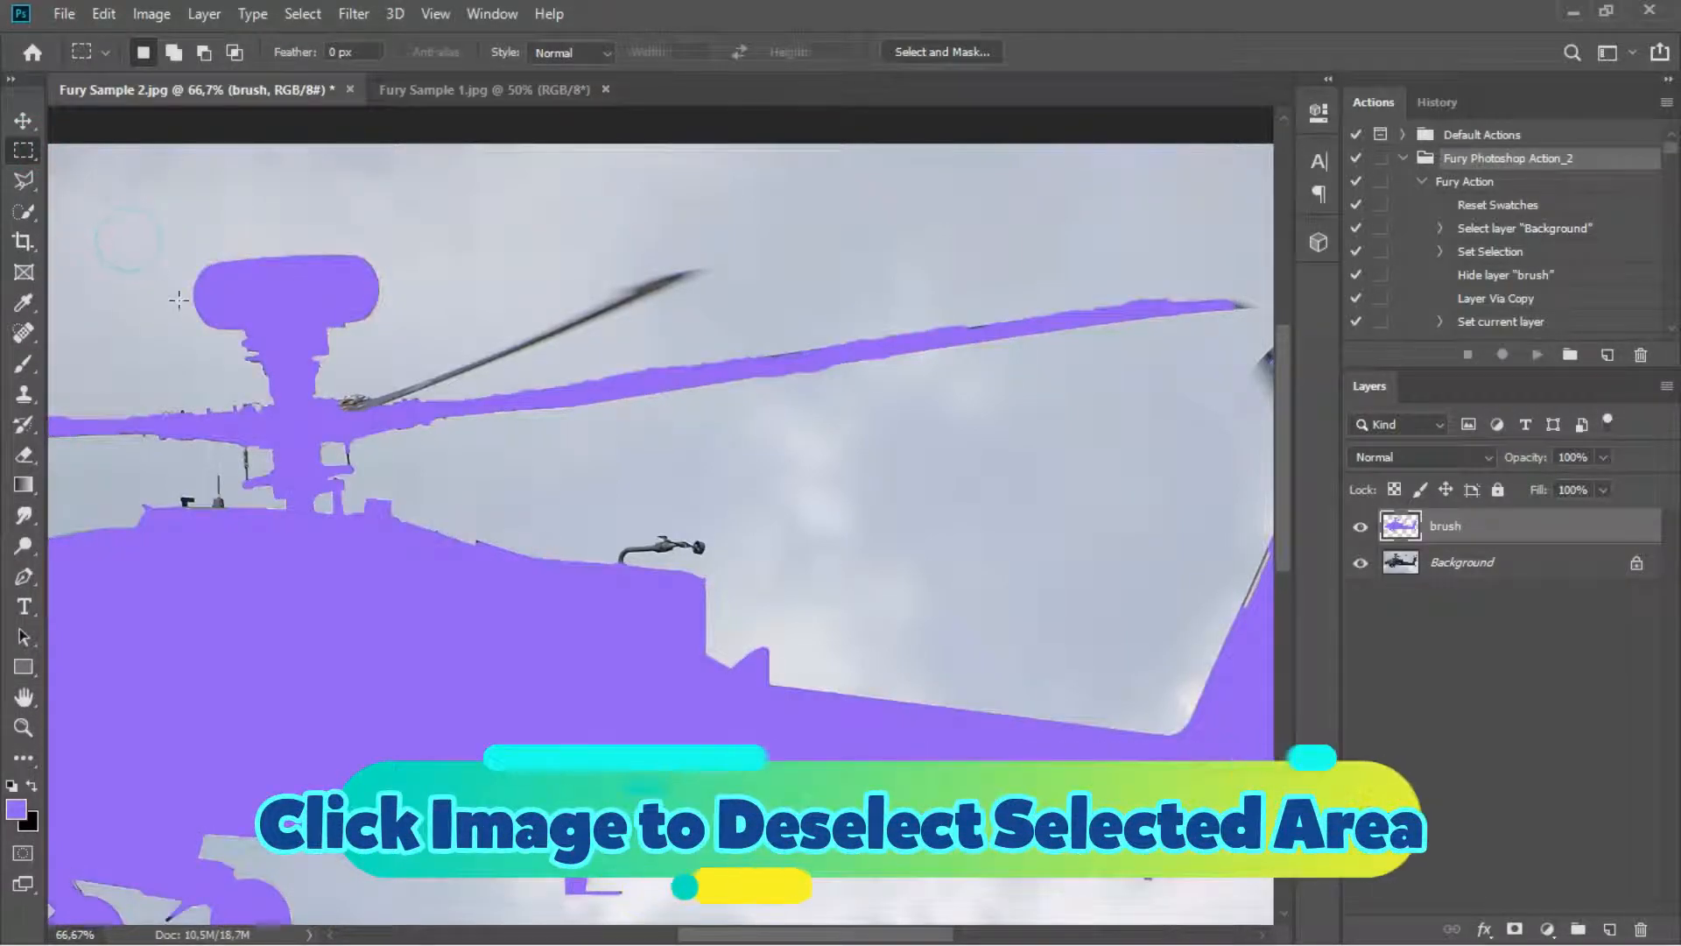
pyautogui.click(318, 401)
pyautogui.hotkey('ctrl', '-')
pyautogui.hotkey('ctrl', '-')
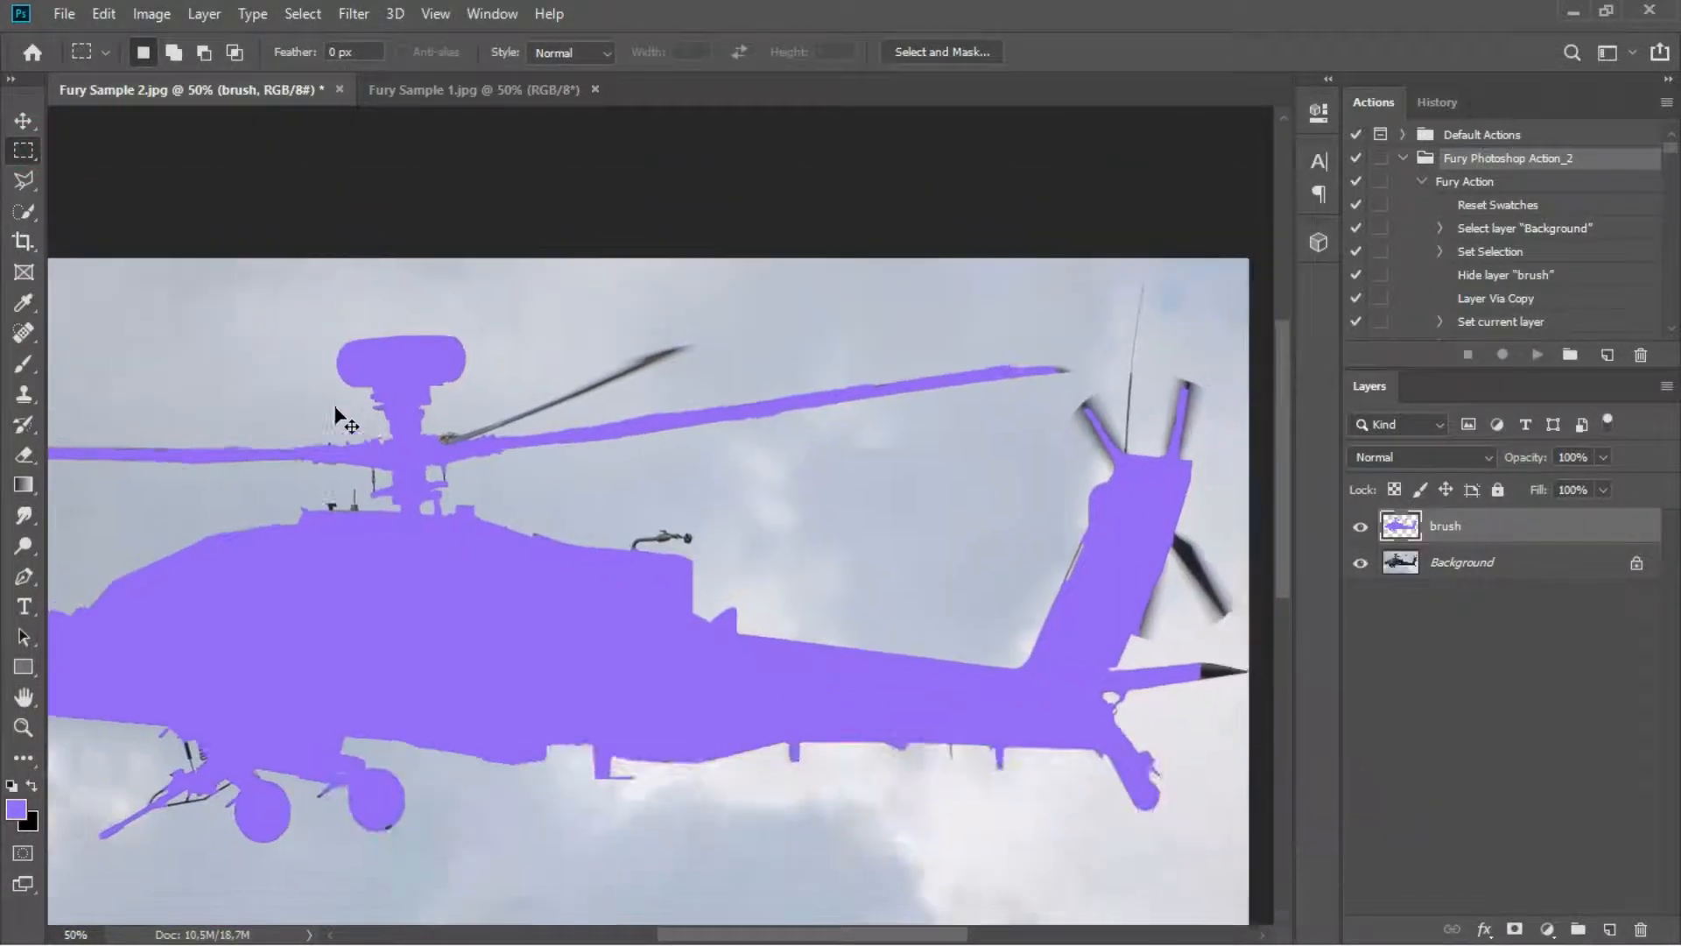
# - Play the Fury Action from the Fury Photoshop Action_2 set on the image
pyautogui.hotkey('ctrl', '+')
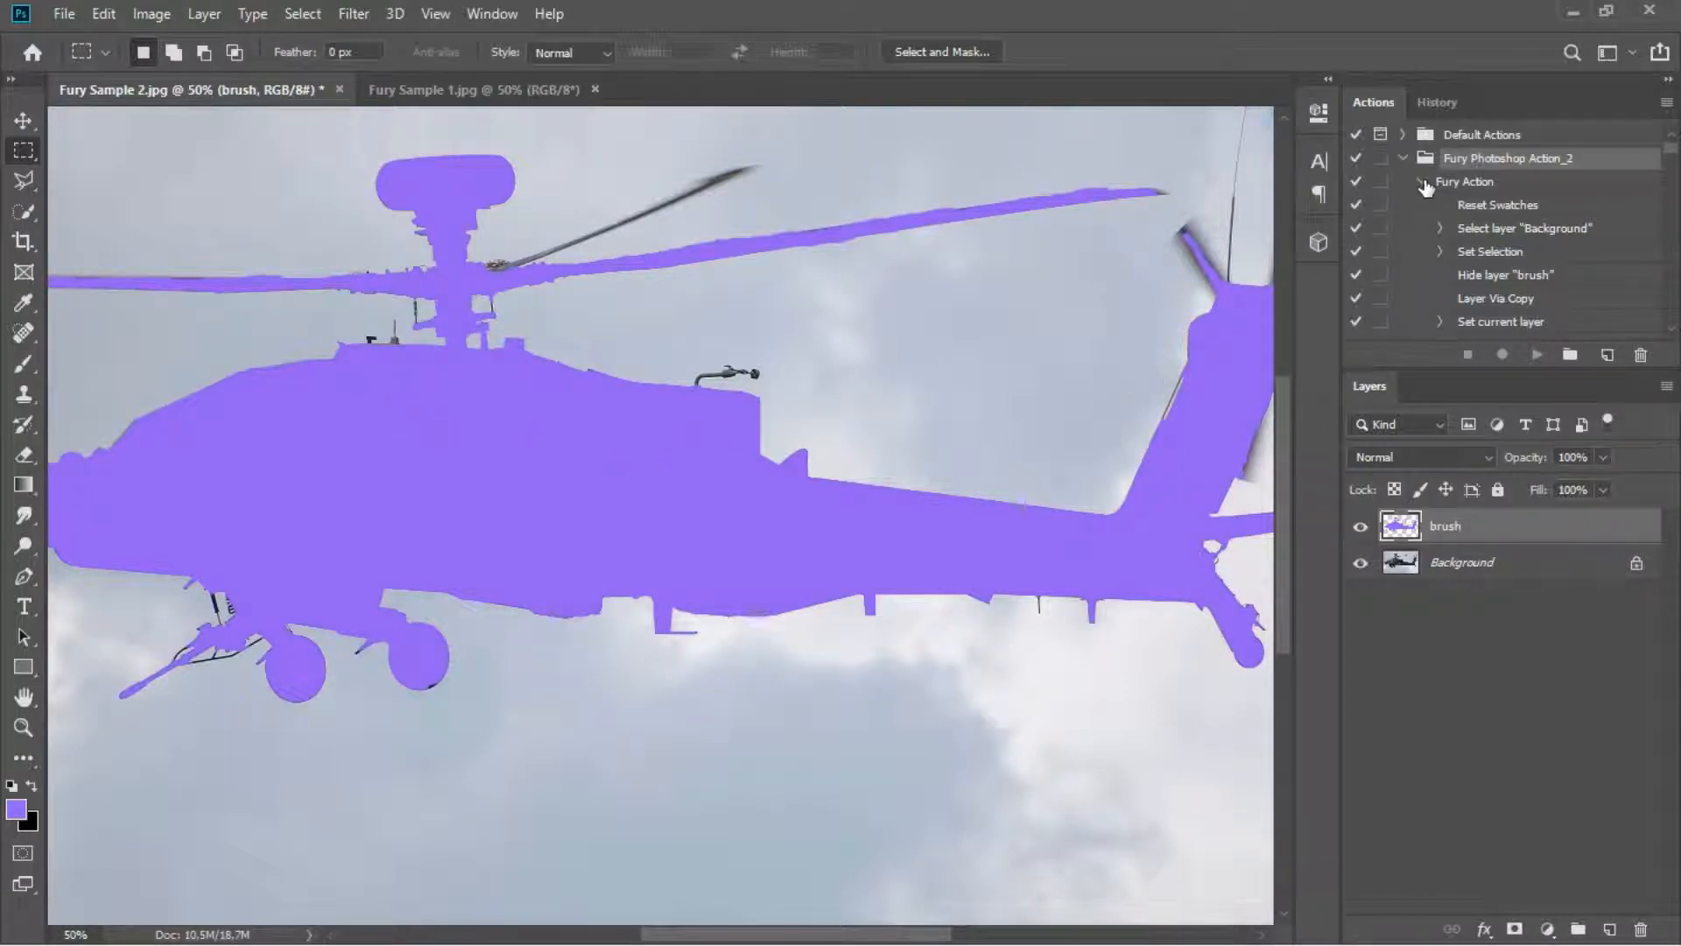
pyautogui.click(1458, 182)
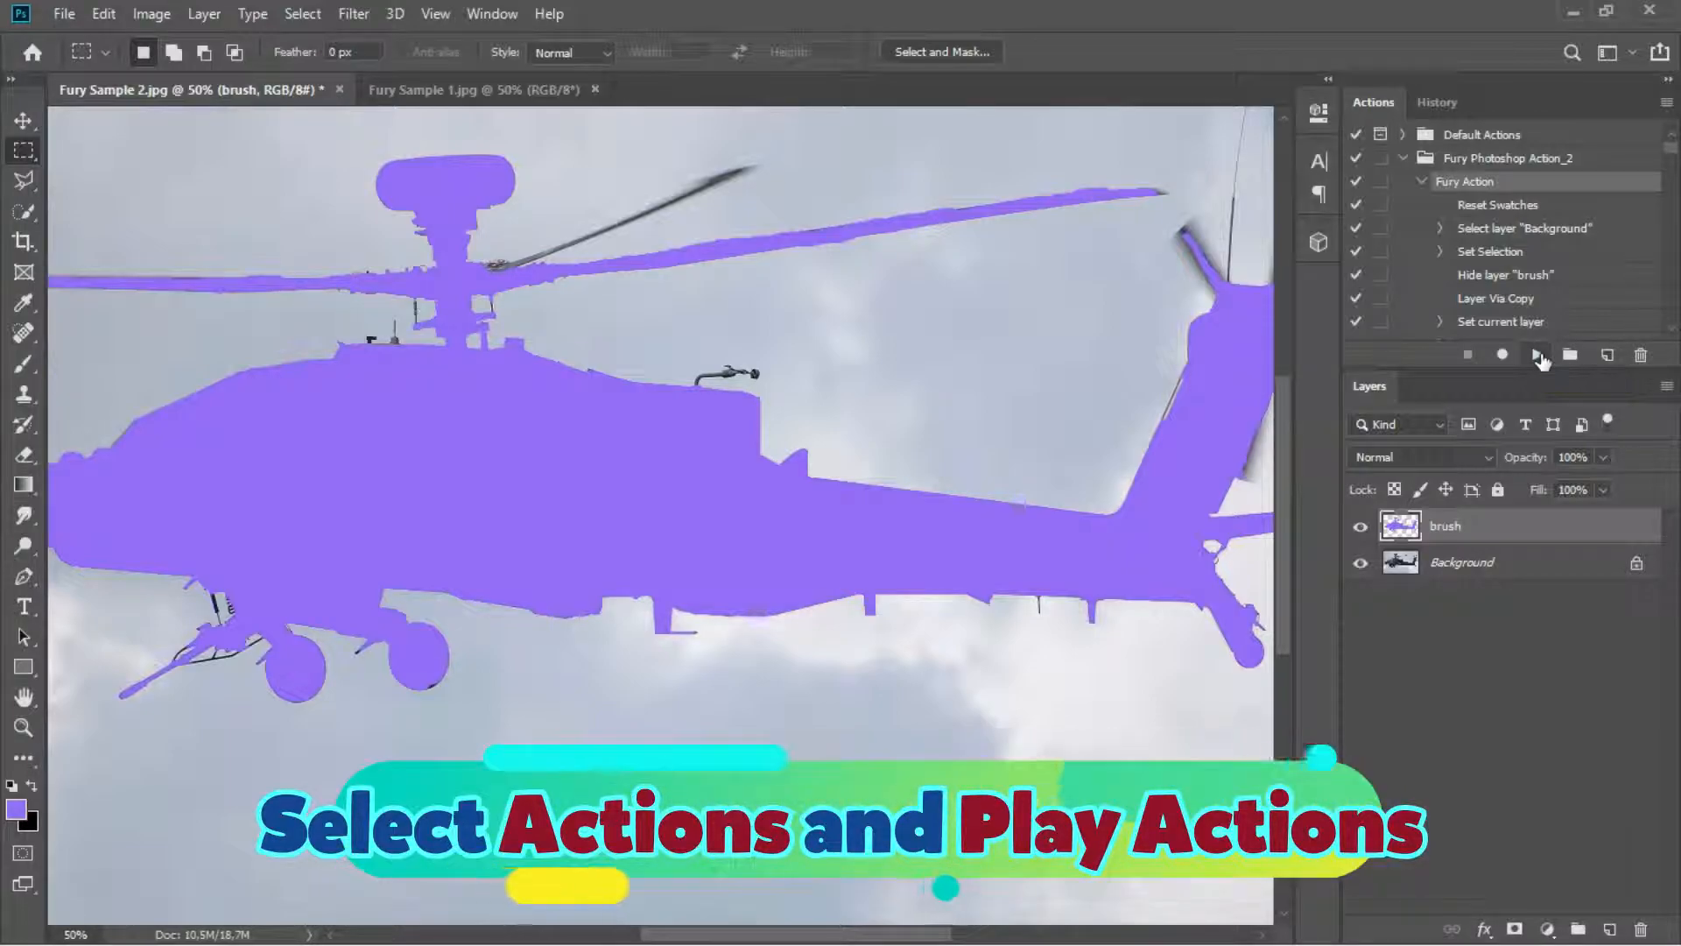
pyautogui.click(1539, 355)
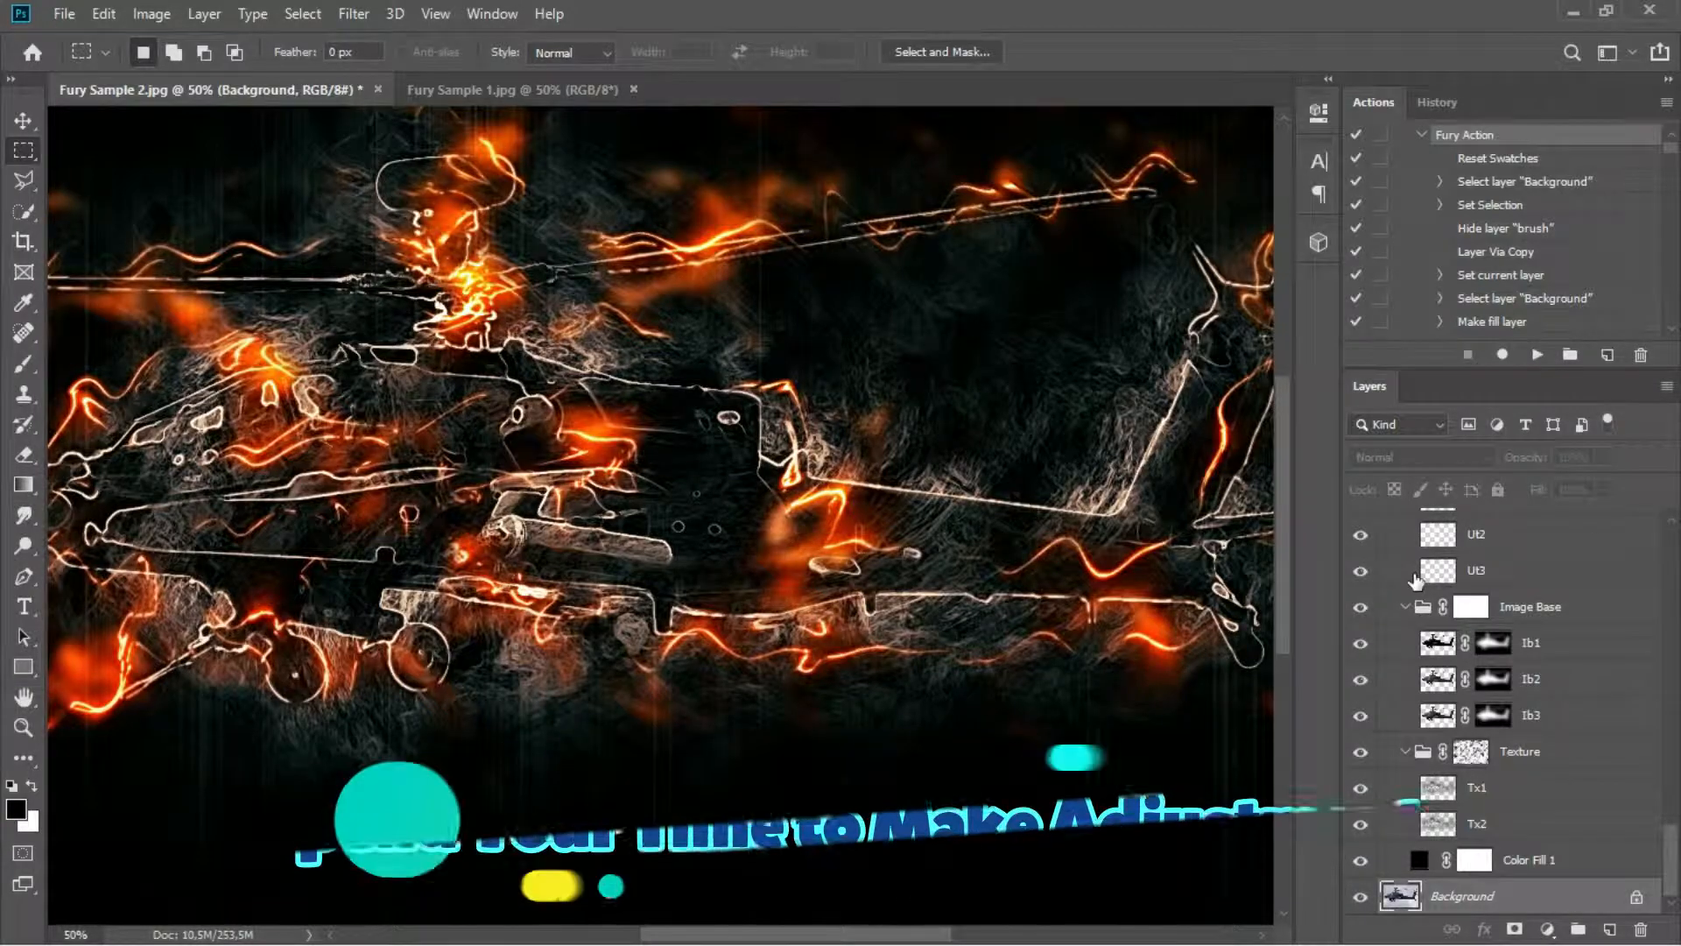
# - Toggle the visibility of the Image Base group, its Ib1 layer and Color Fill 2 to compare their effect on the image
pyautogui.click(1362, 608)
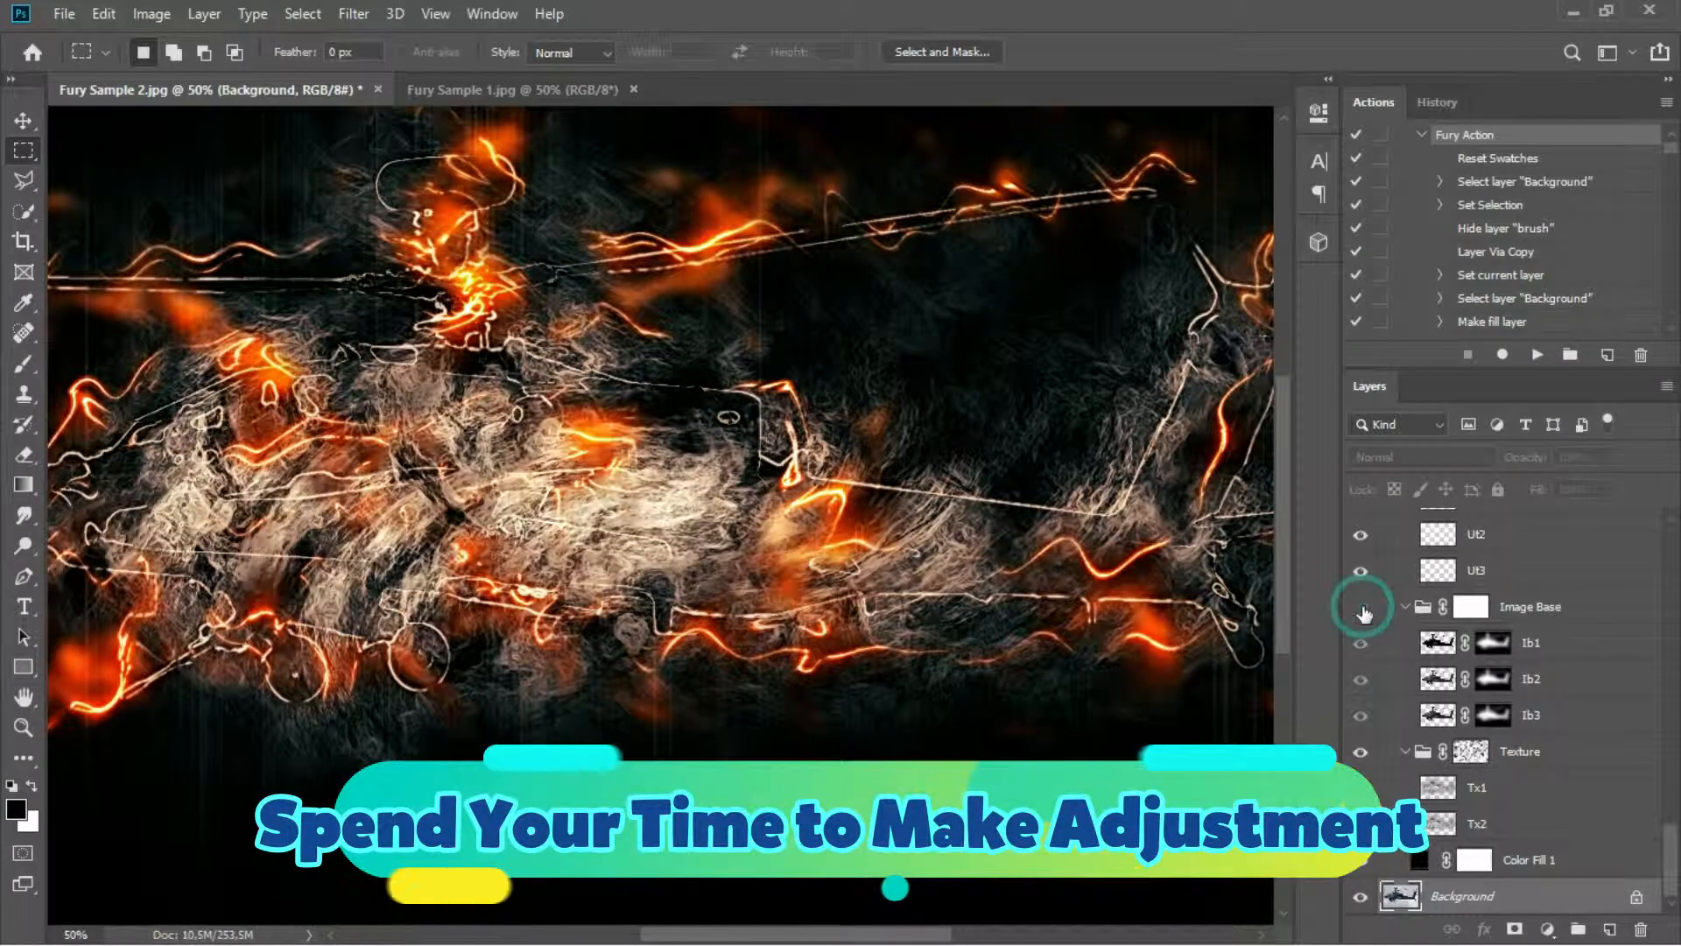
pyautogui.click(1360, 608)
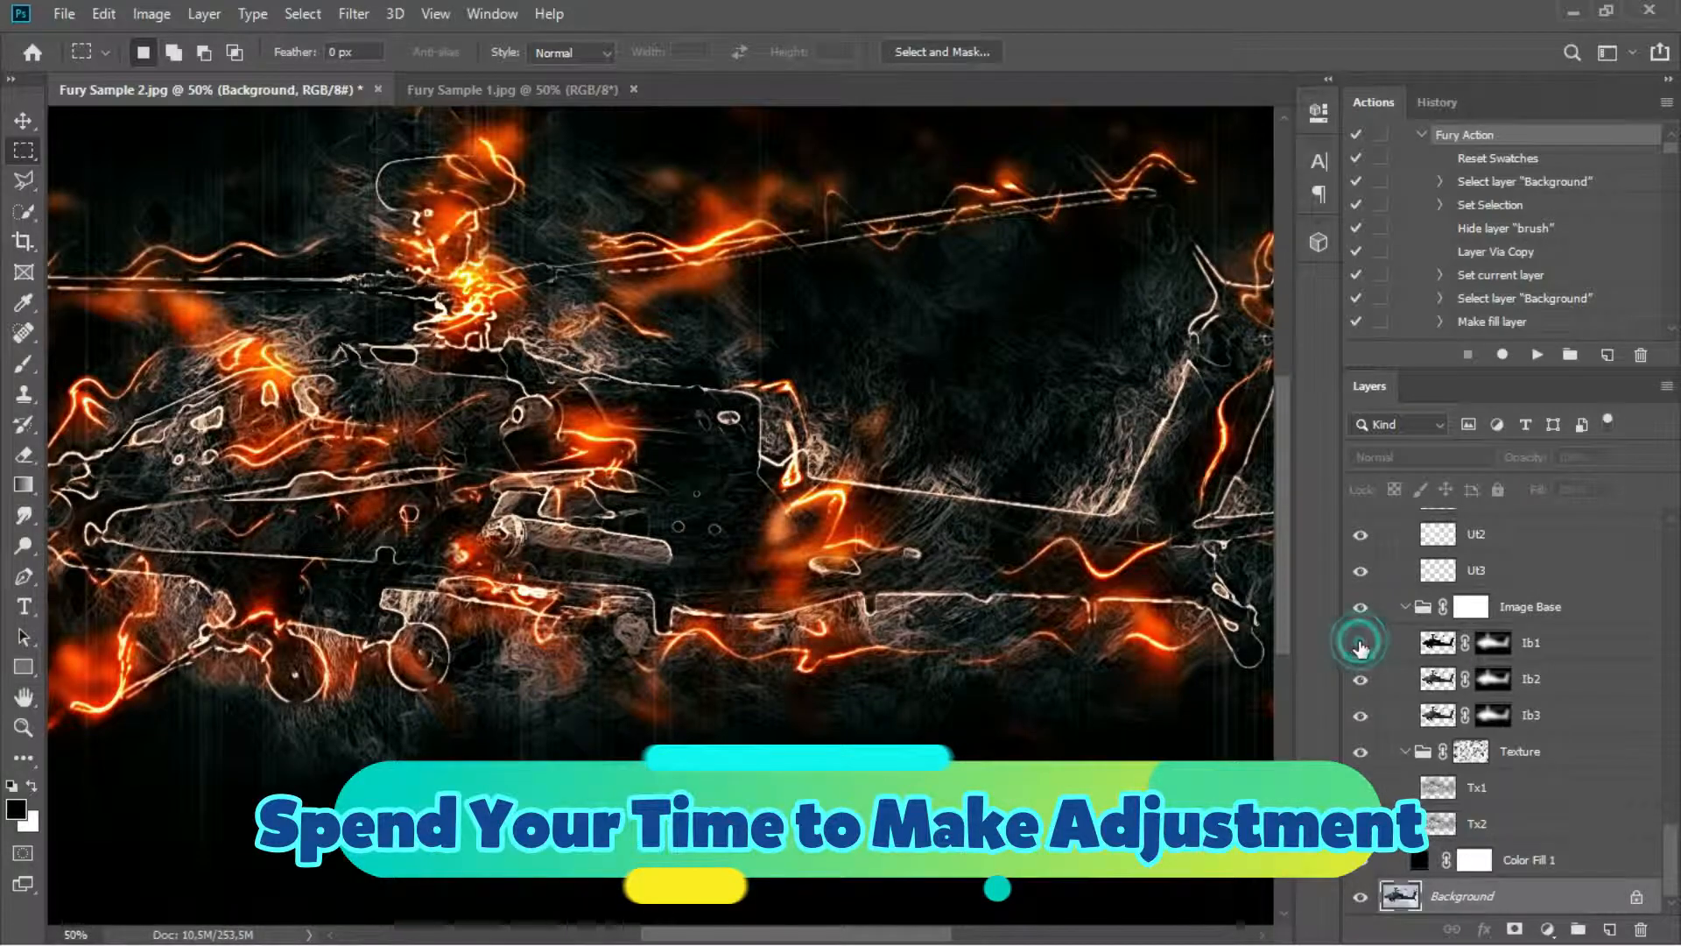
pyautogui.click(1360, 644)
pyautogui.click(1360, 644)
pyautogui.scroll(3, 1401, 639)
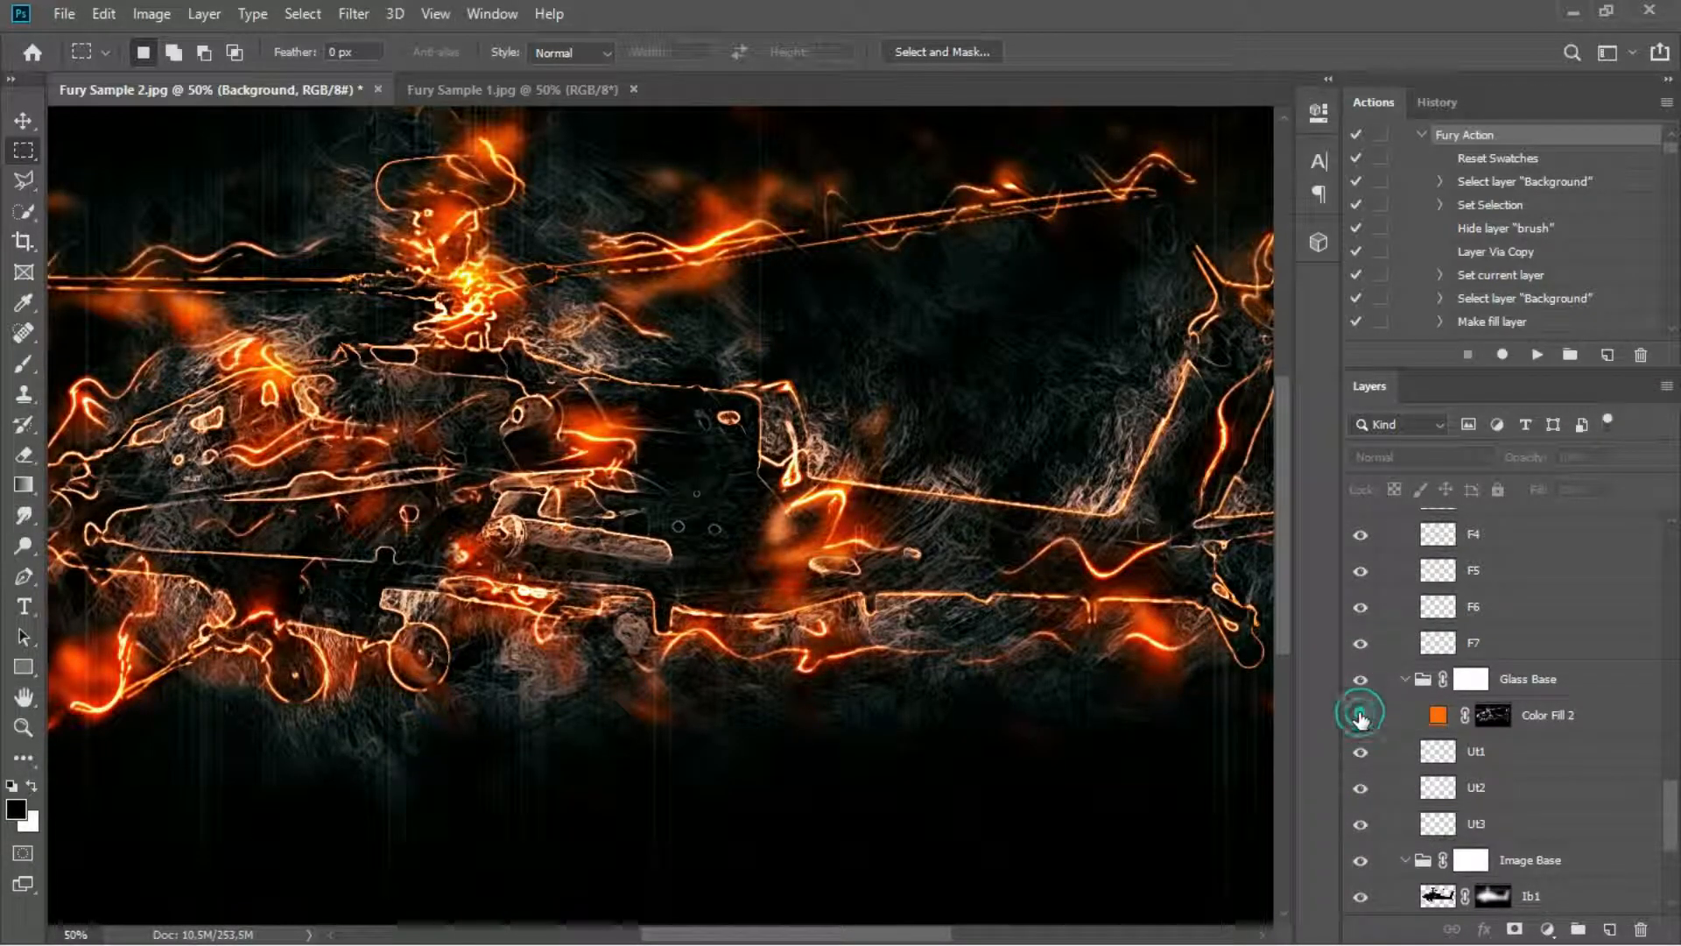
pyautogui.scroll(8, 1388, 683)
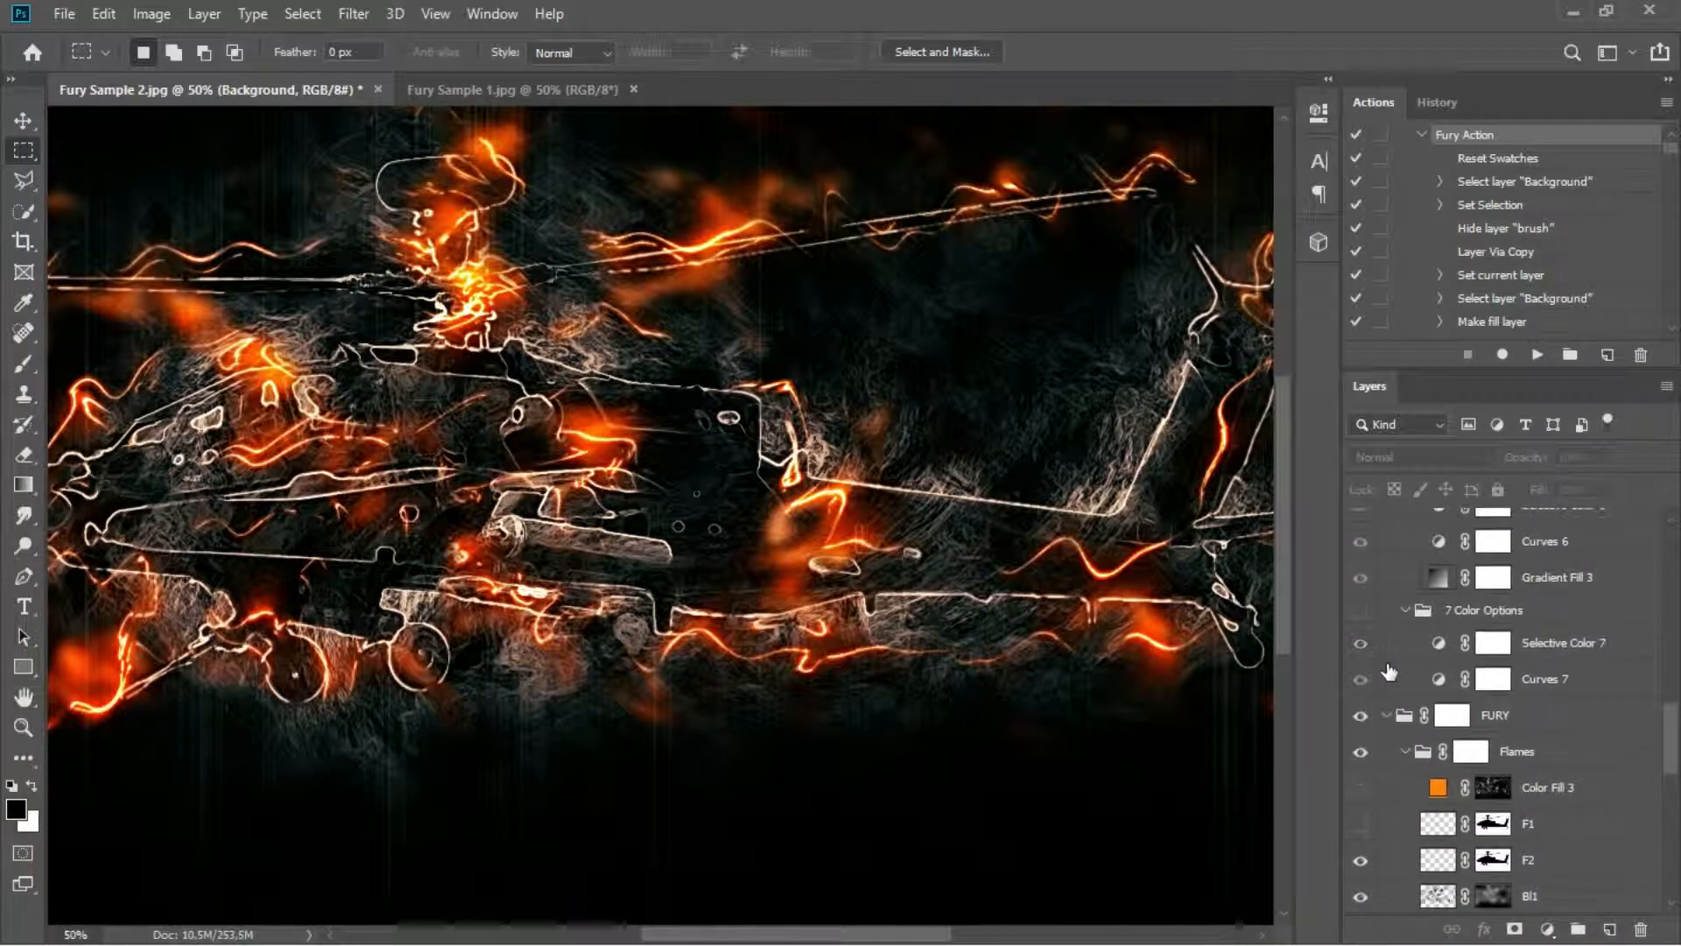
# - Preview the 3 Color Options and 4 Color Options groups by showing and hiding each of them in turn
pyautogui.scroll(5, 1392, 665)
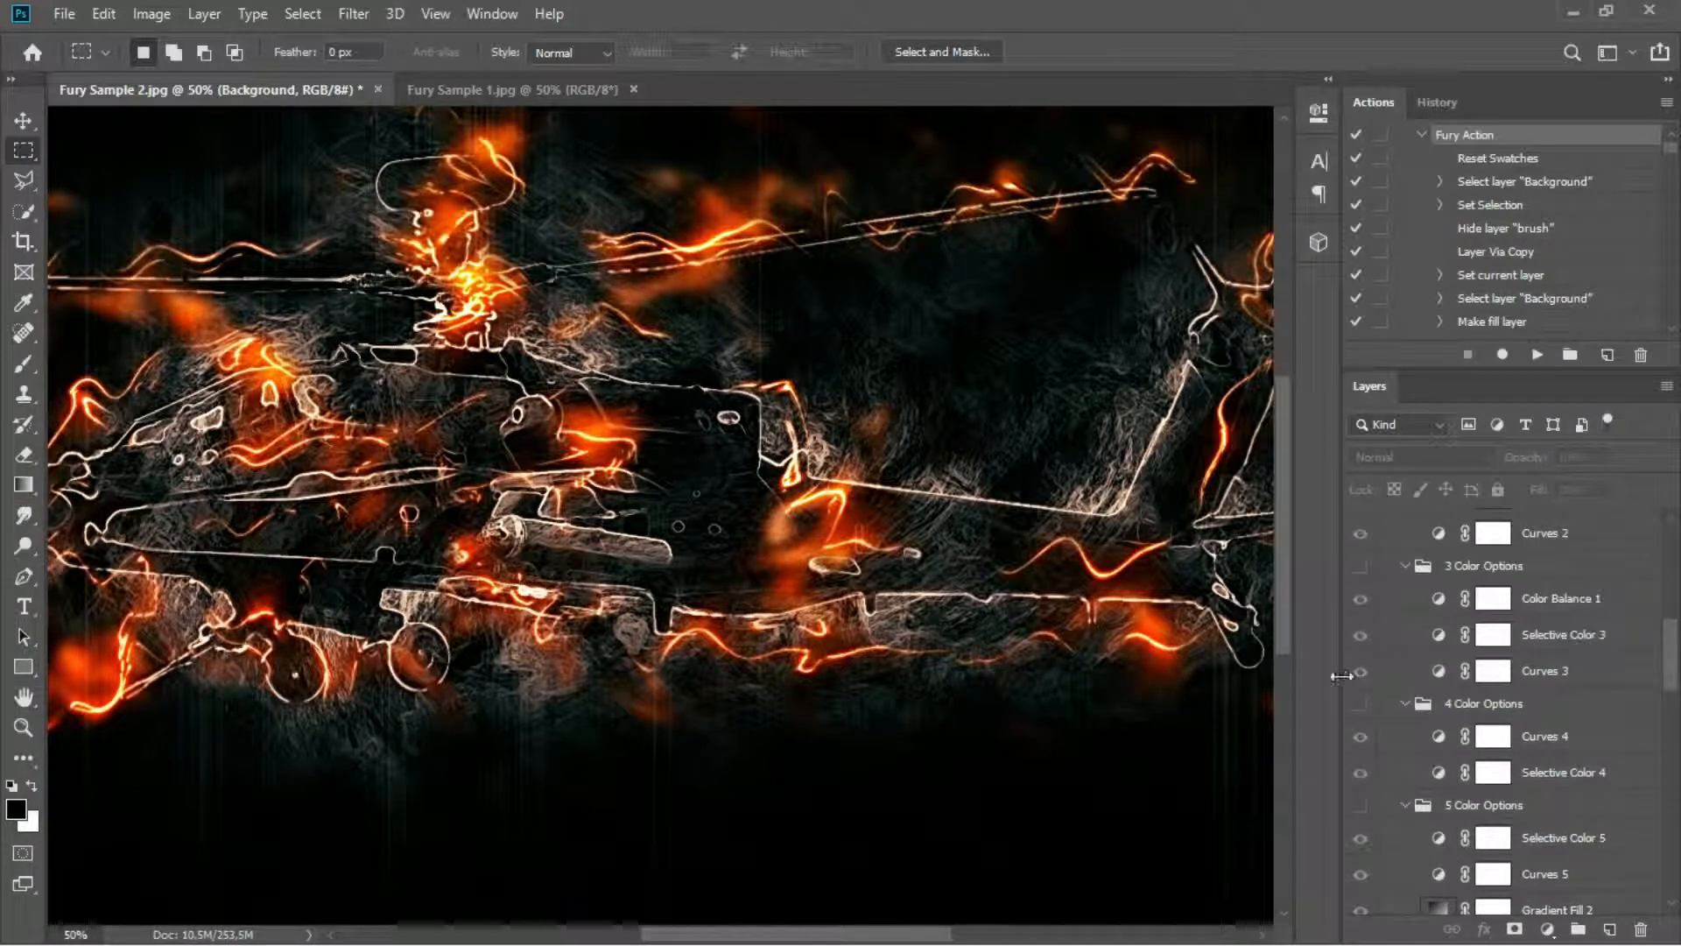
pyautogui.click(1361, 567)
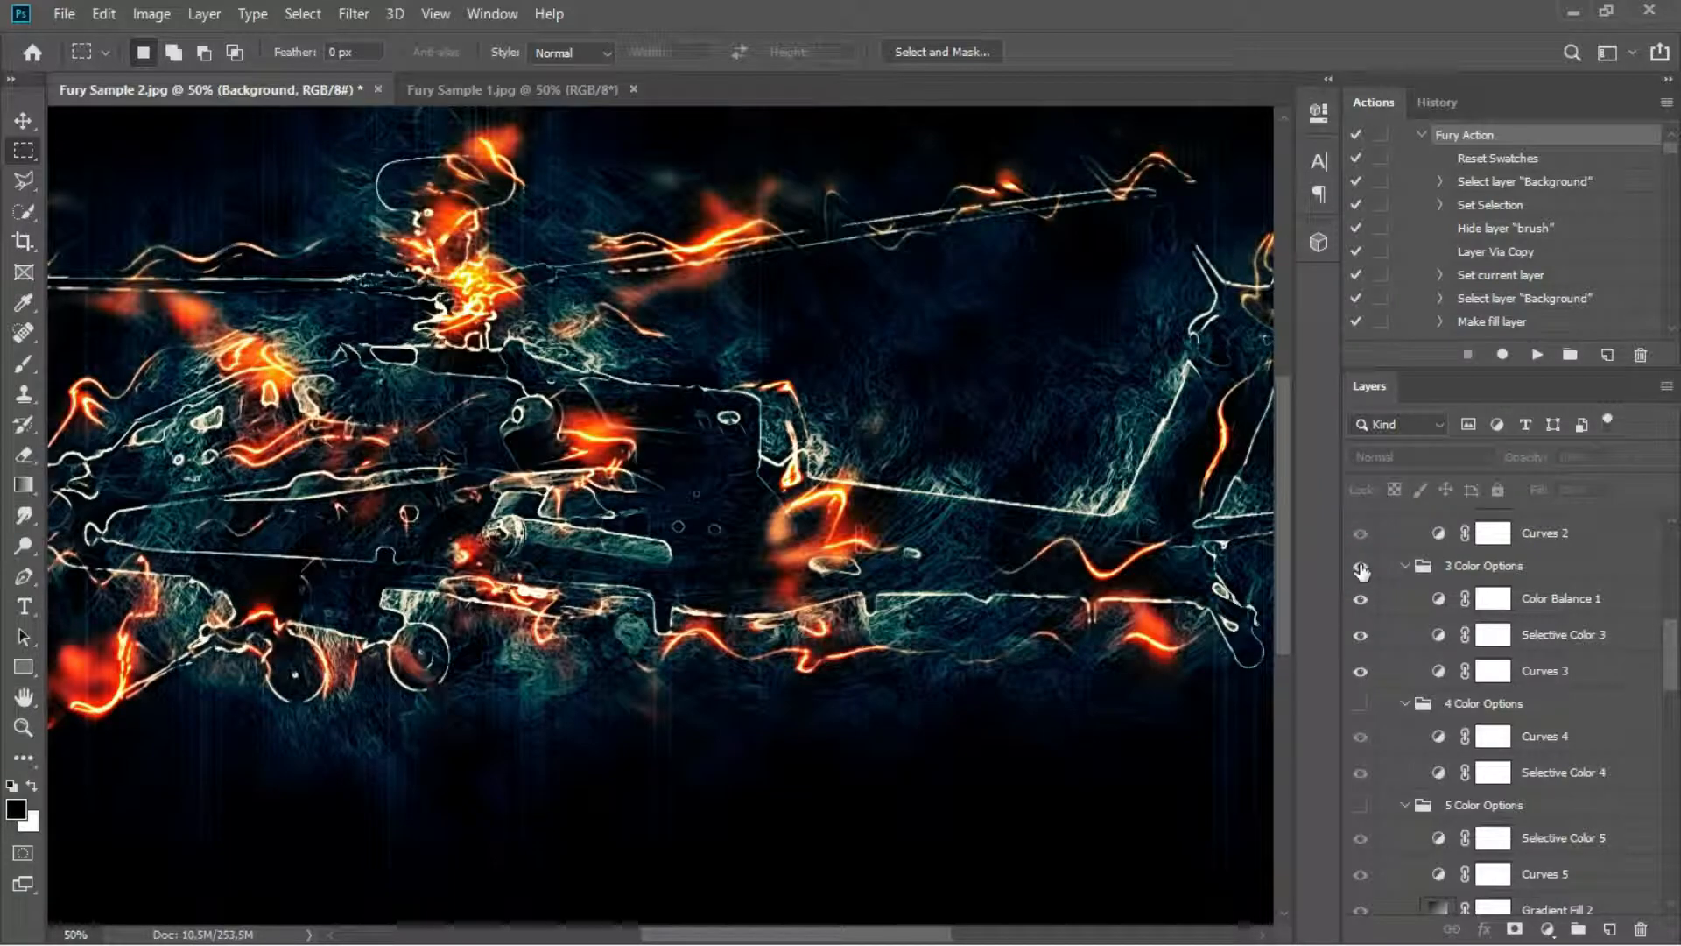
pyautogui.click(1361, 567)
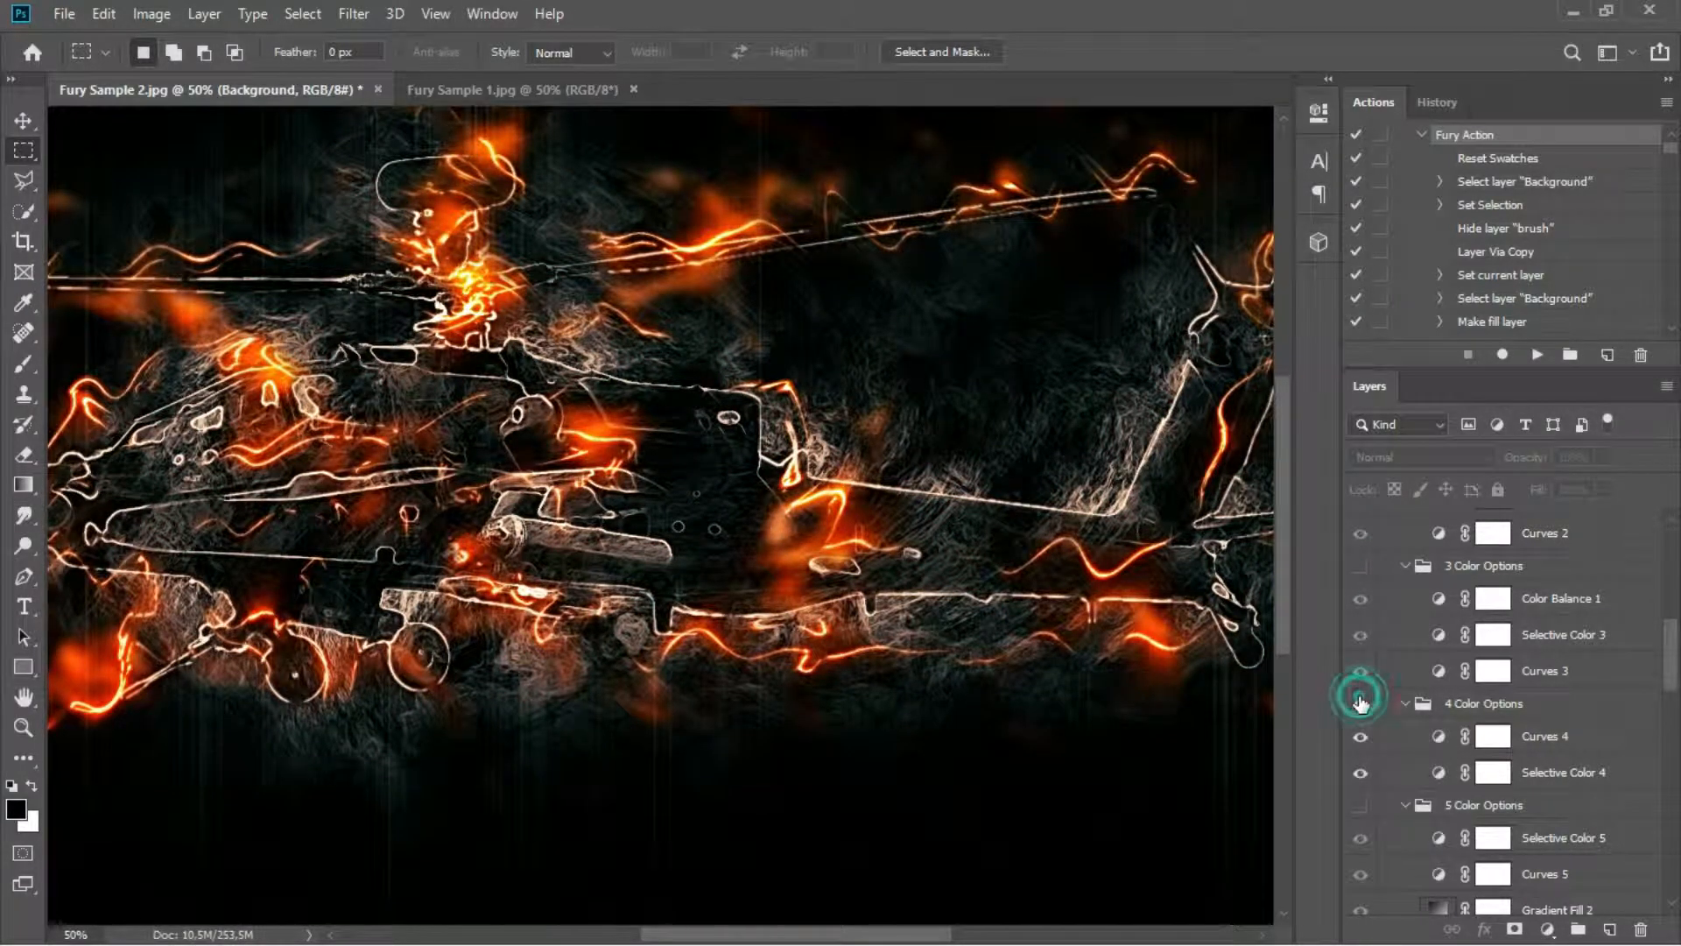
pyautogui.click(1360, 701)
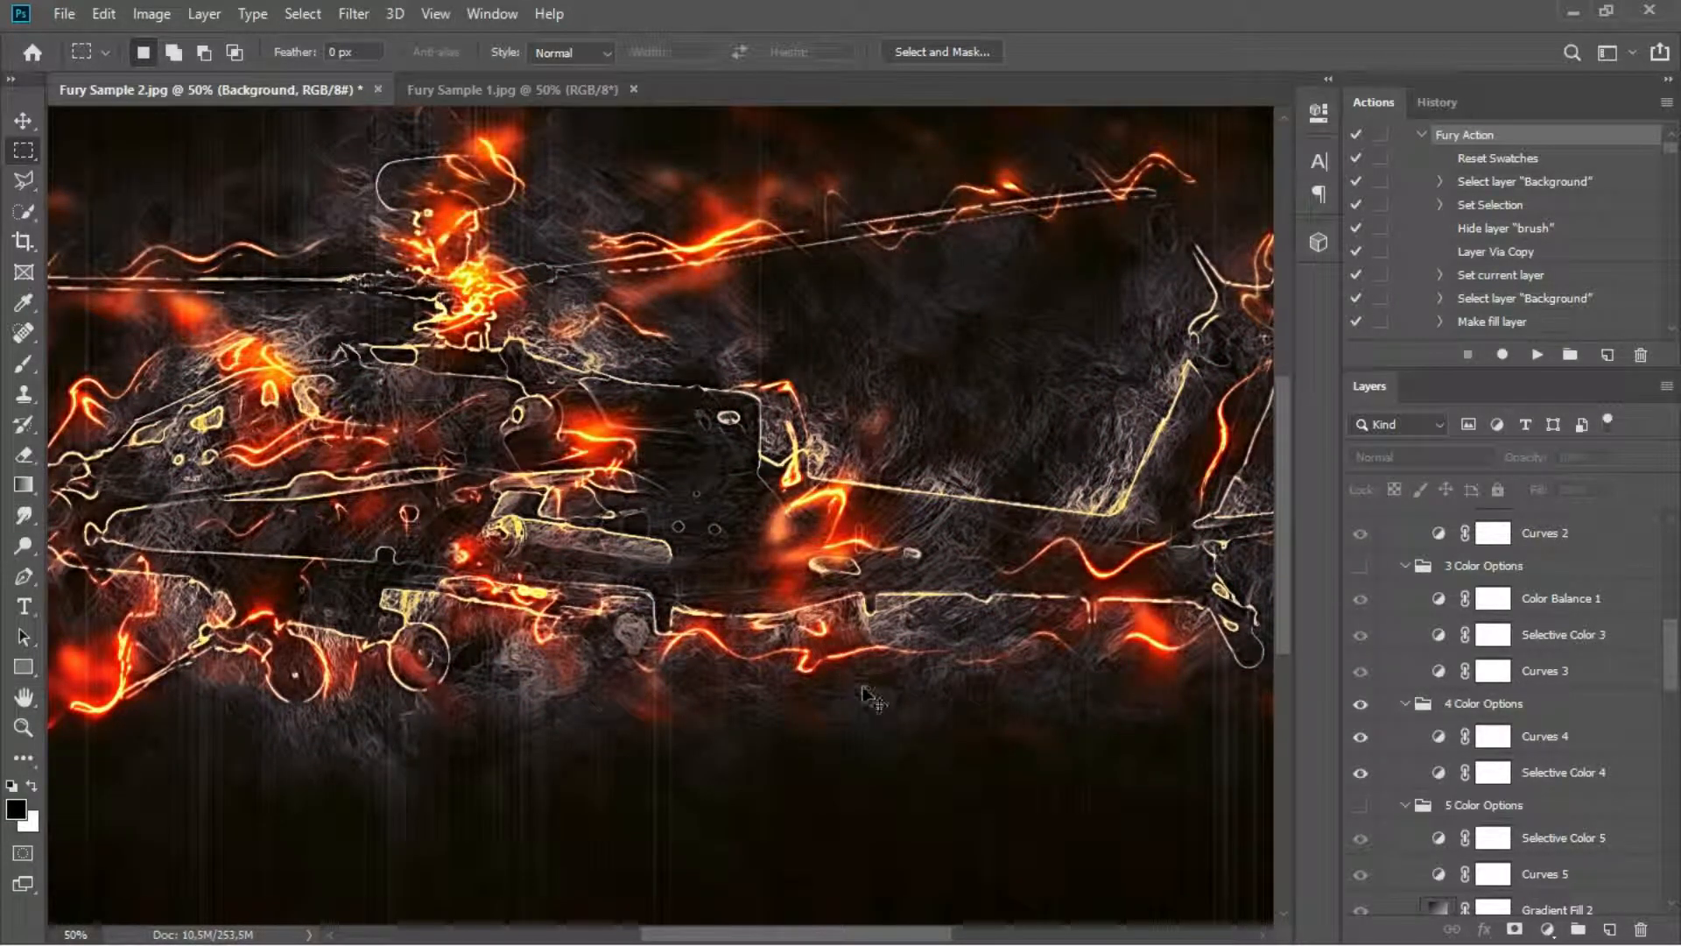
pyautogui.hotkey('ctrl', '-')
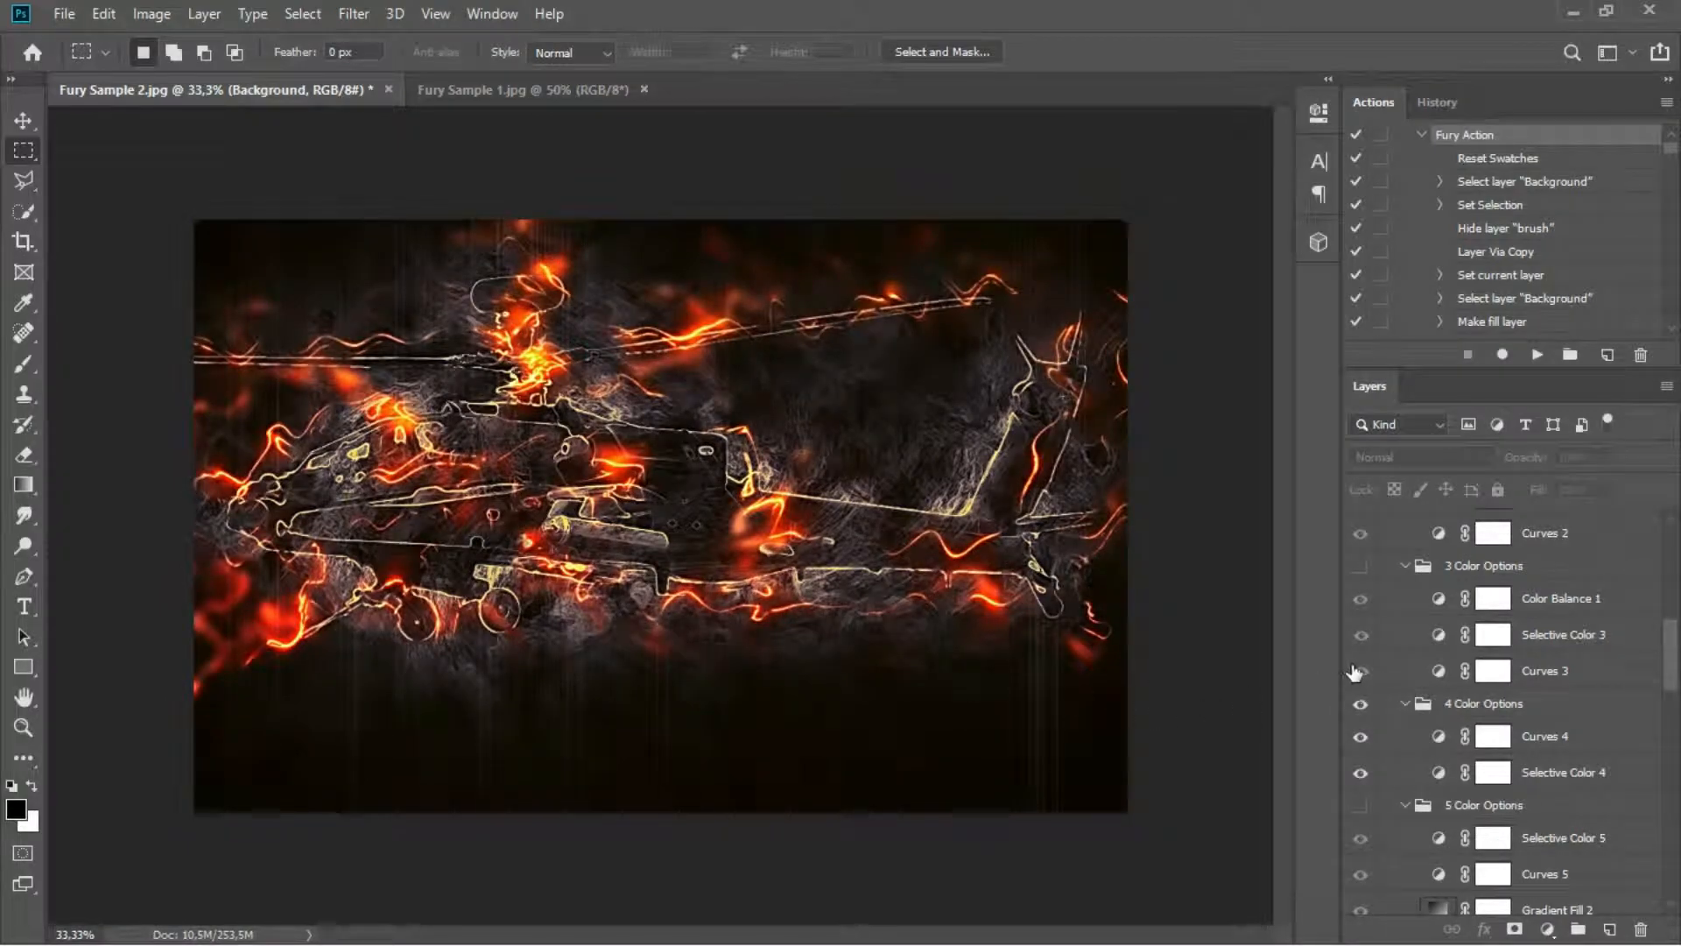
pyautogui.click(1359, 706)
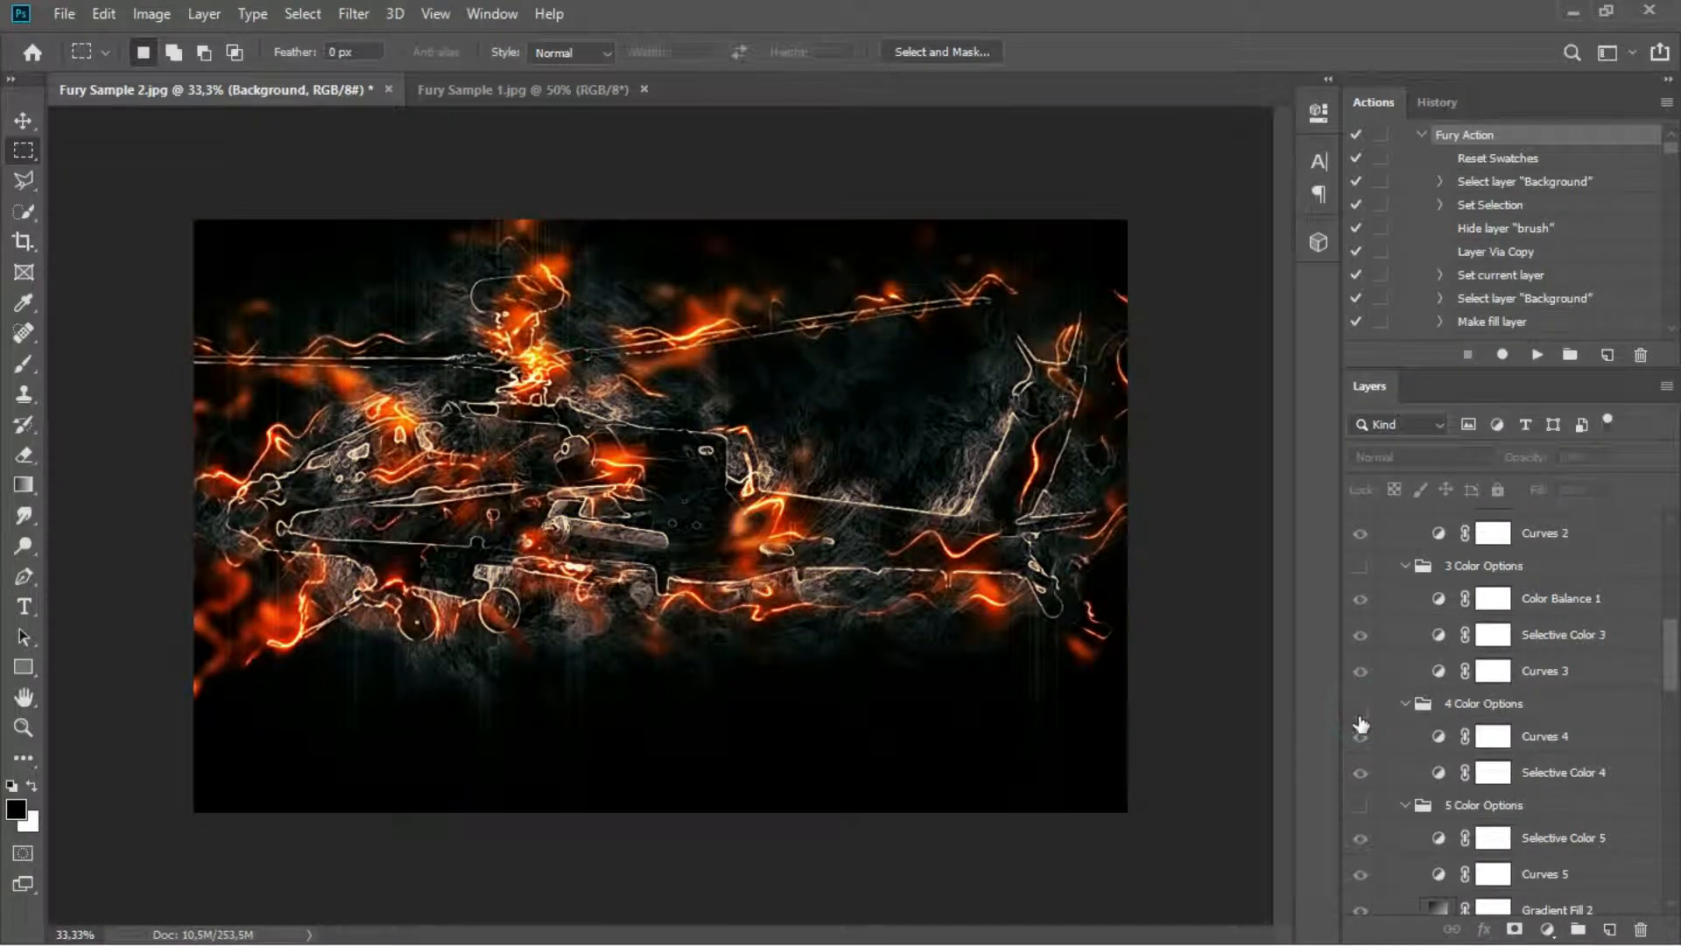
# - Show the 5 Color Options group and preview Color Fill 4 and Gradient Fill 1 by showing and hiding each
pyautogui.click(1360, 804)
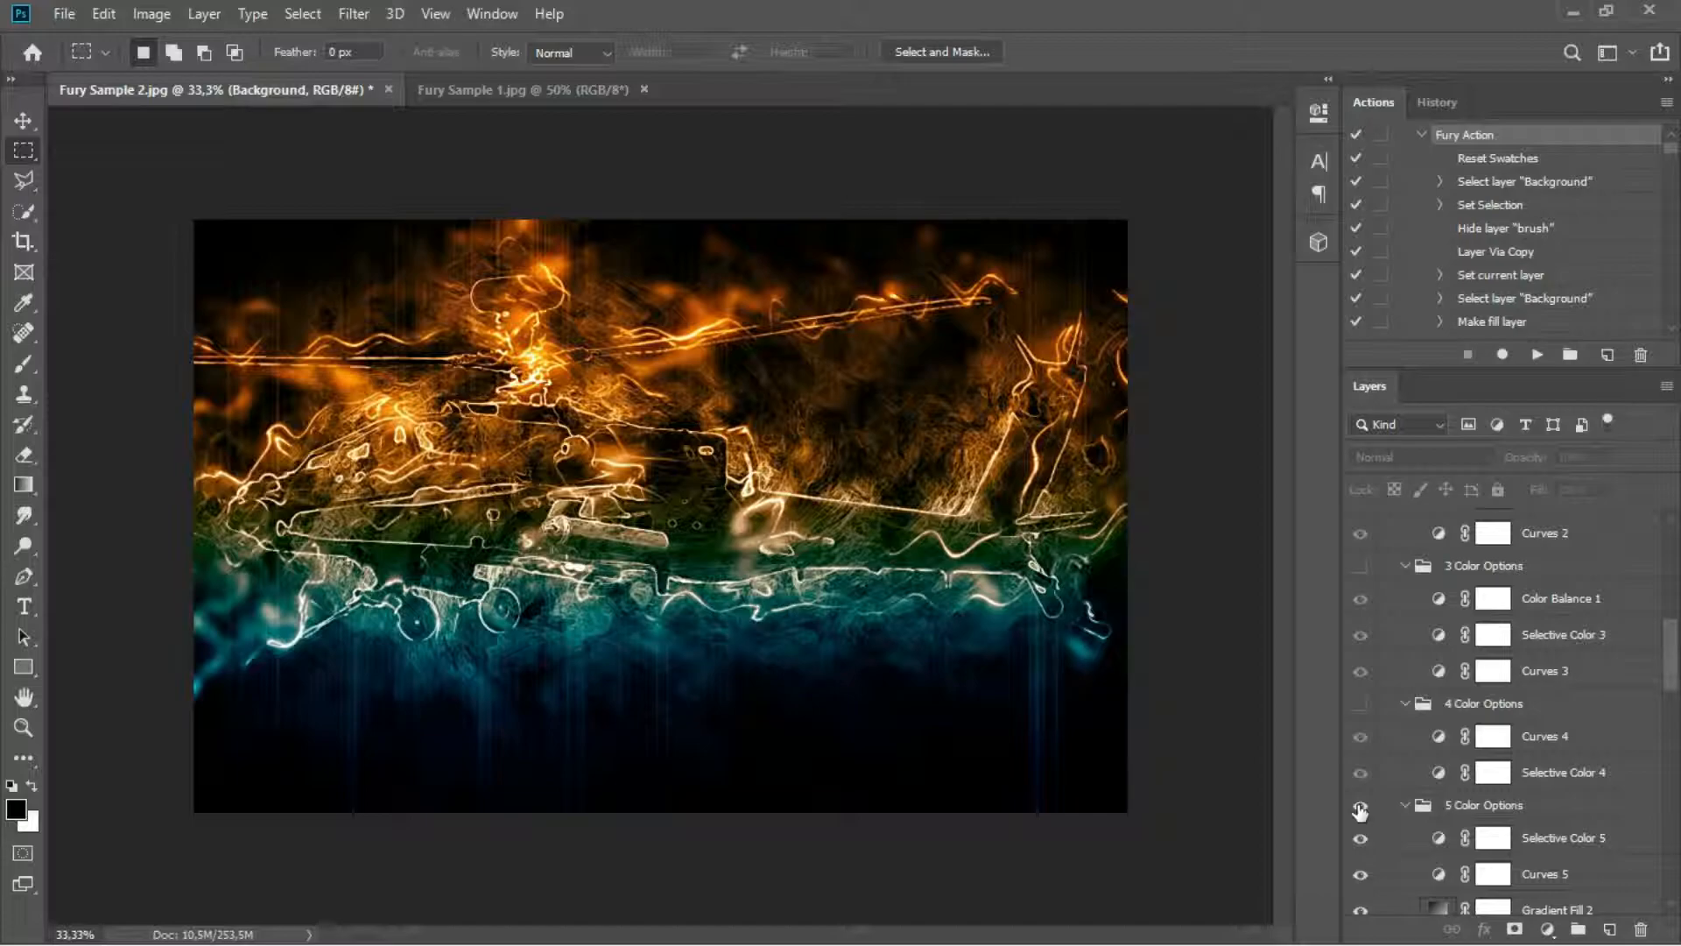
pyautogui.scroll(6, 1410, 620)
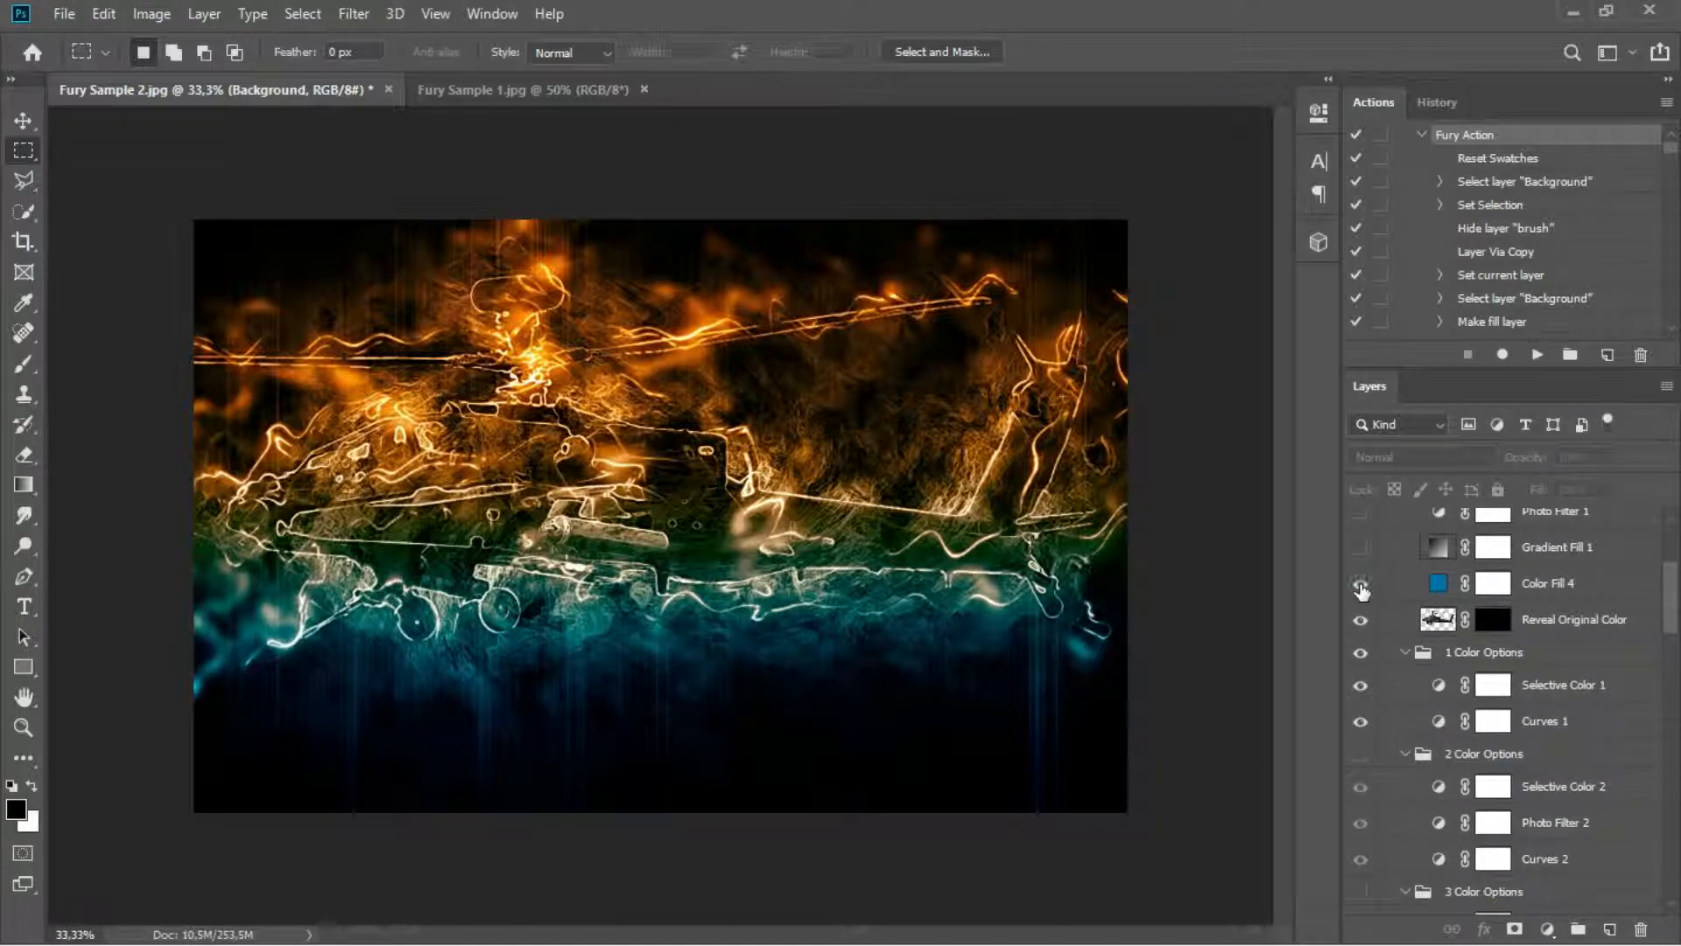
pyautogui.click(1361, 584)
pyautogui.click(1360, 584)
pyautogui.click(1360, 548)
pyautogui.click(1361, 549)
# - Show Gradient Fill 1, try several gradient presets and apply the violet, green and orange one
pyautogui.scroll(3, 1363, 584)
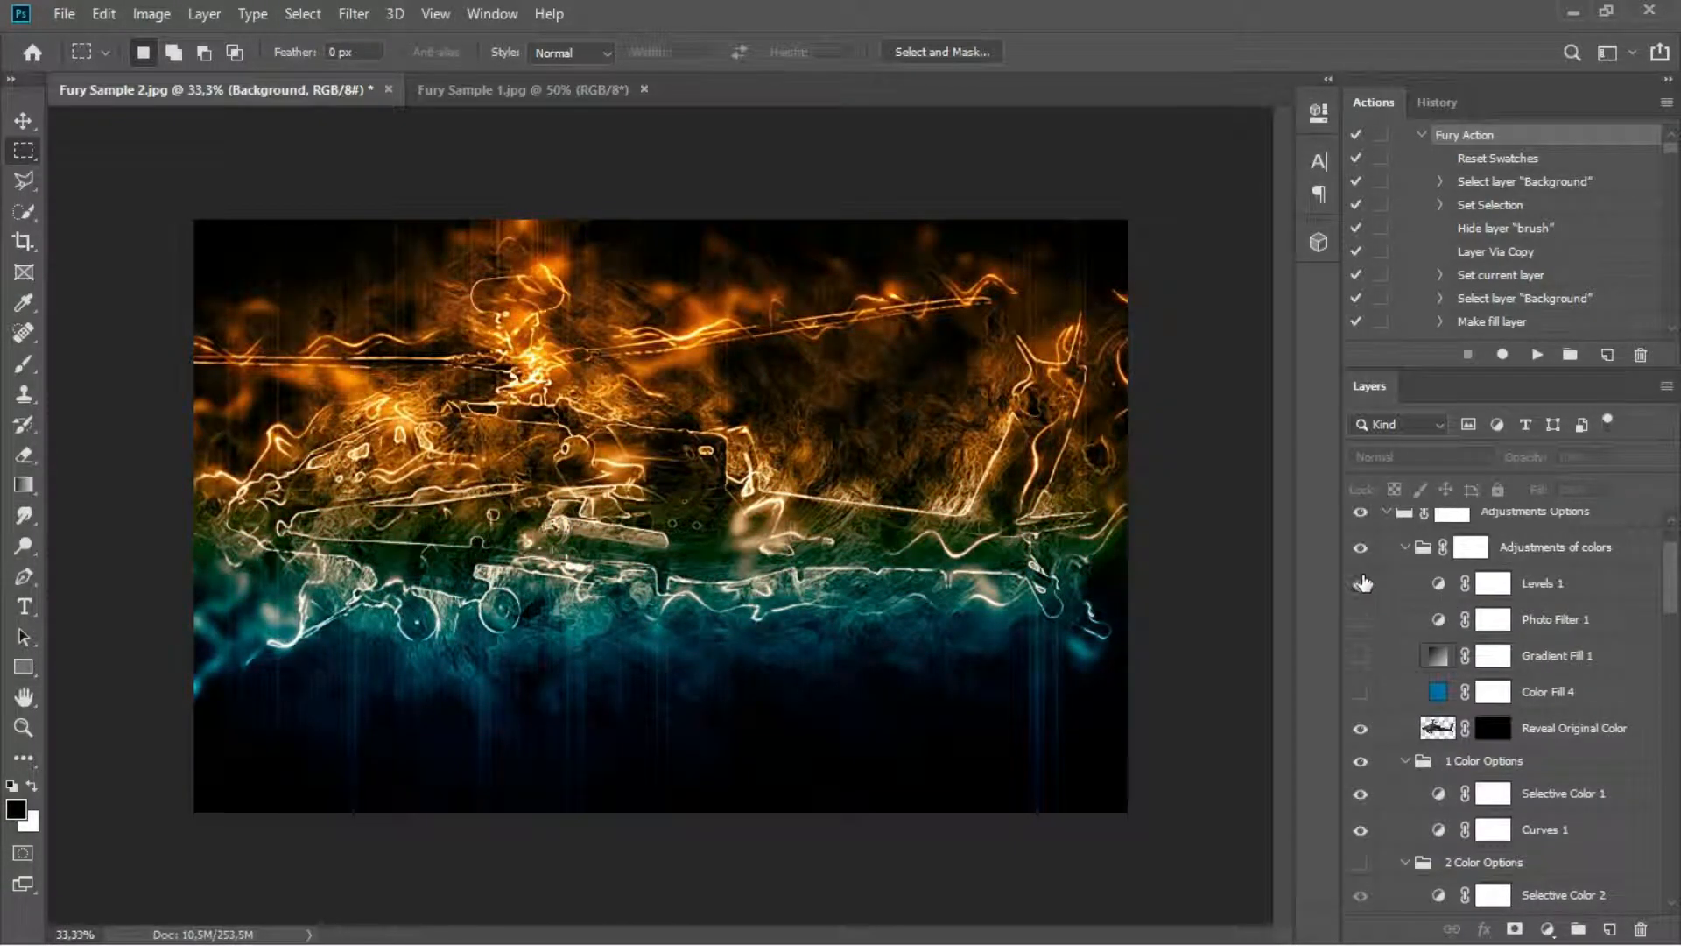
pyautogui.click(1360, 656)
pyautogui.doubleClick(1438, 658)
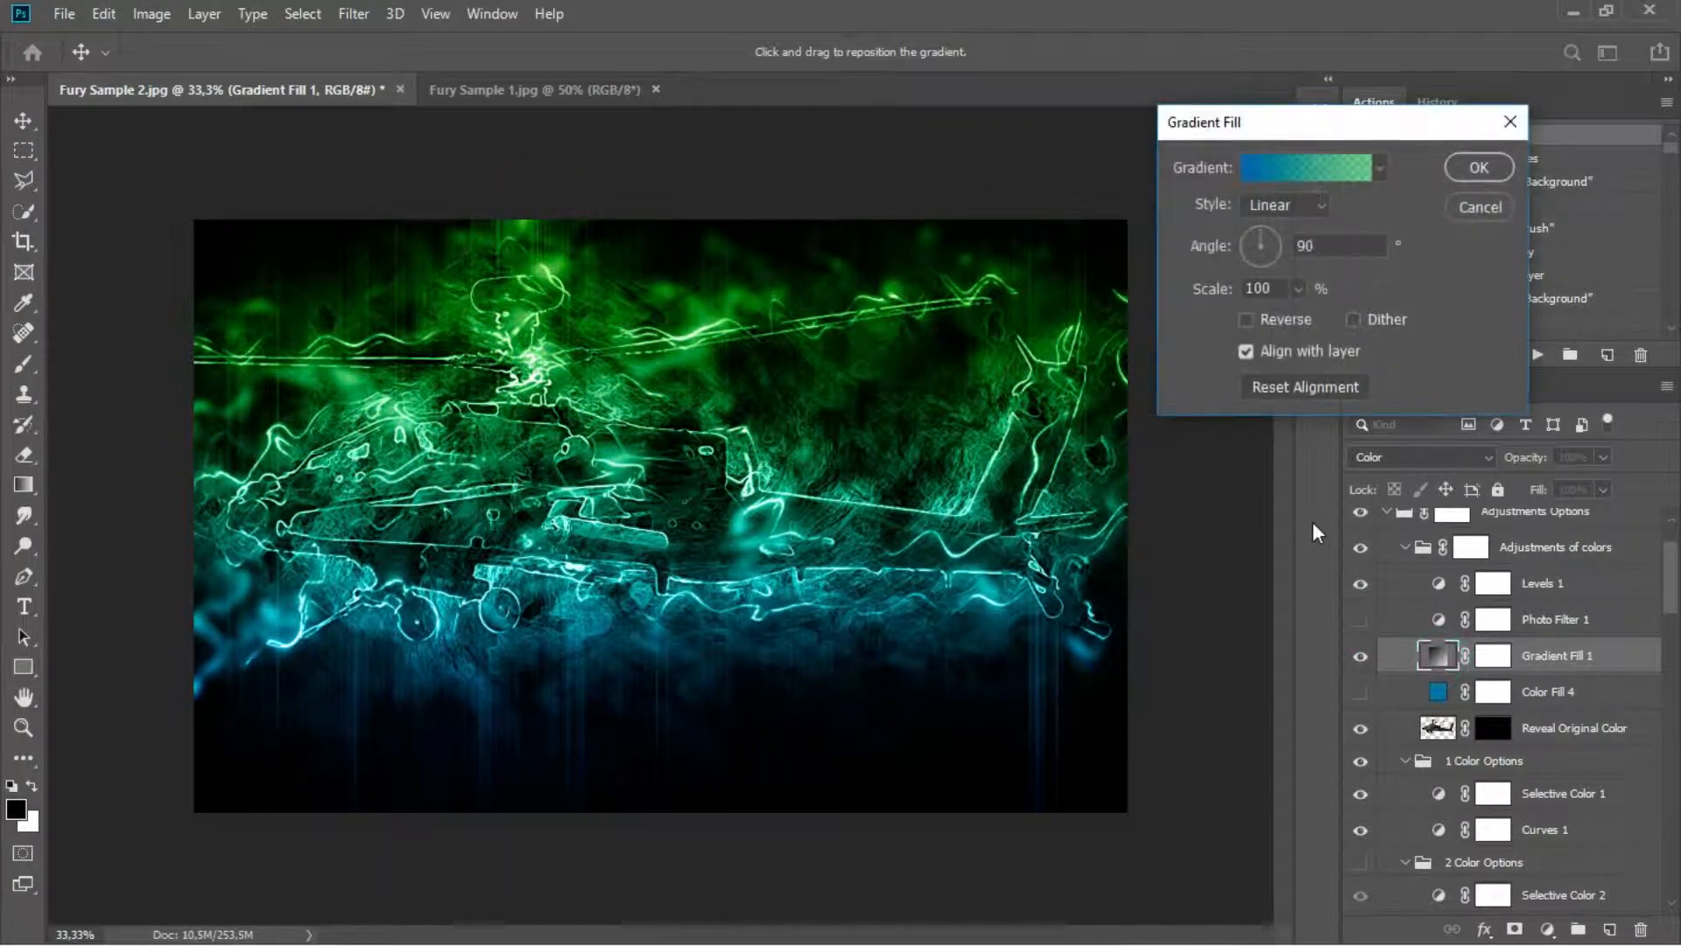
pyautogui.click(1381, 168)
pyautogui.click(1305, 216)
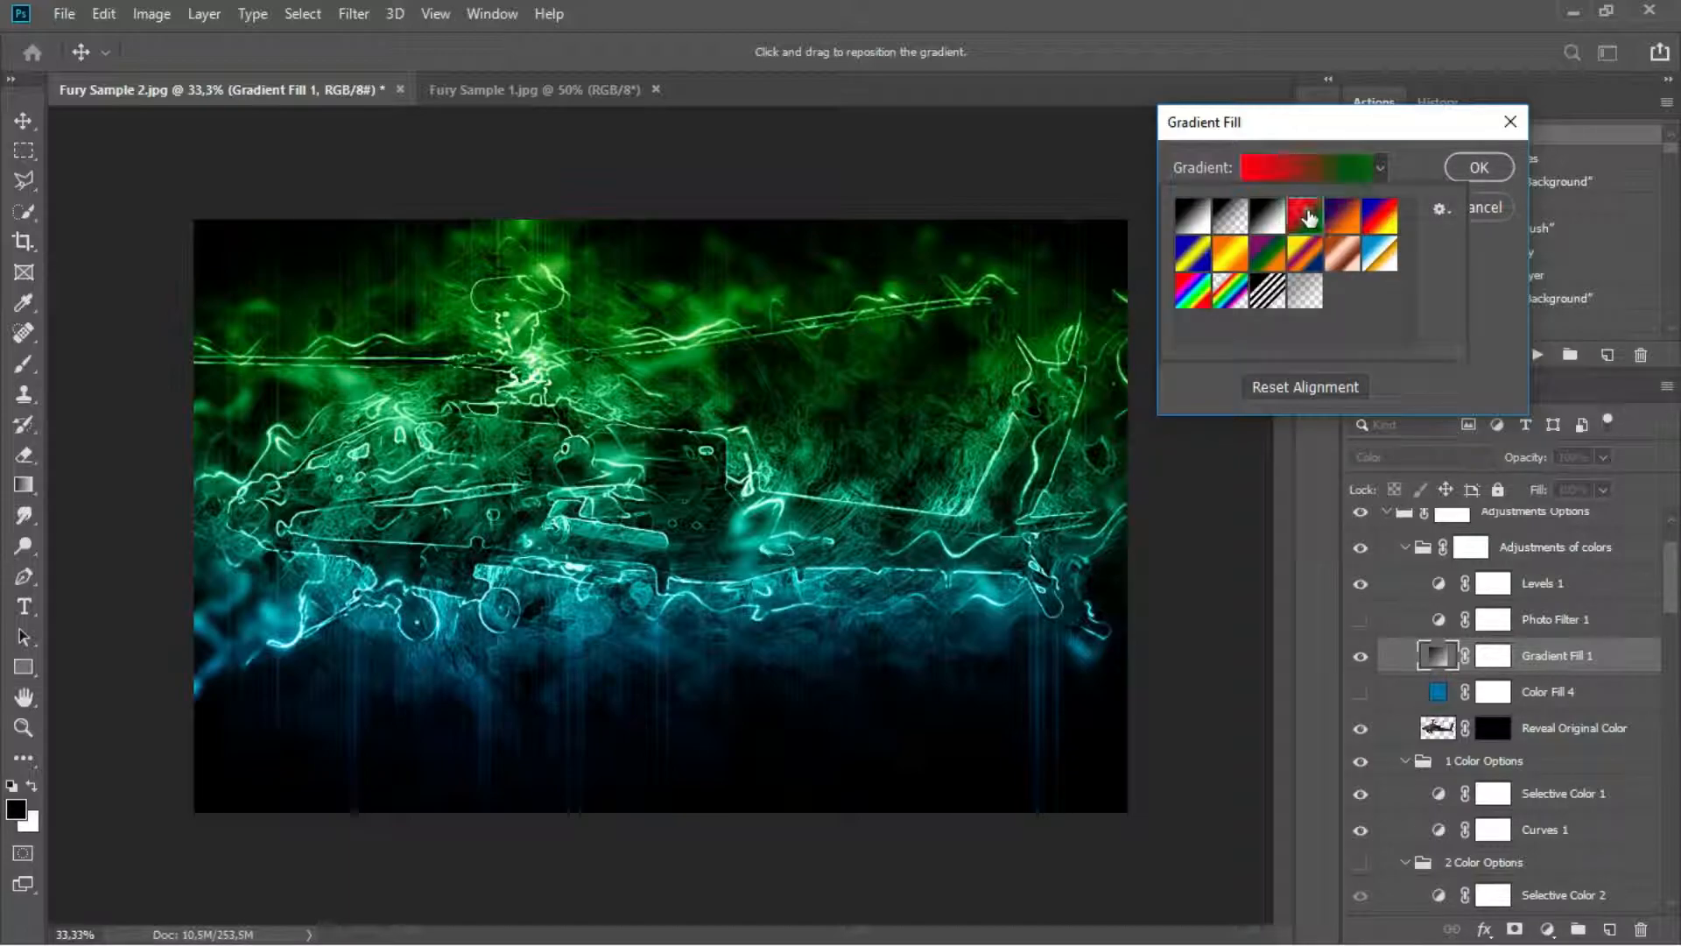
pyautogui.click(1305, 256)
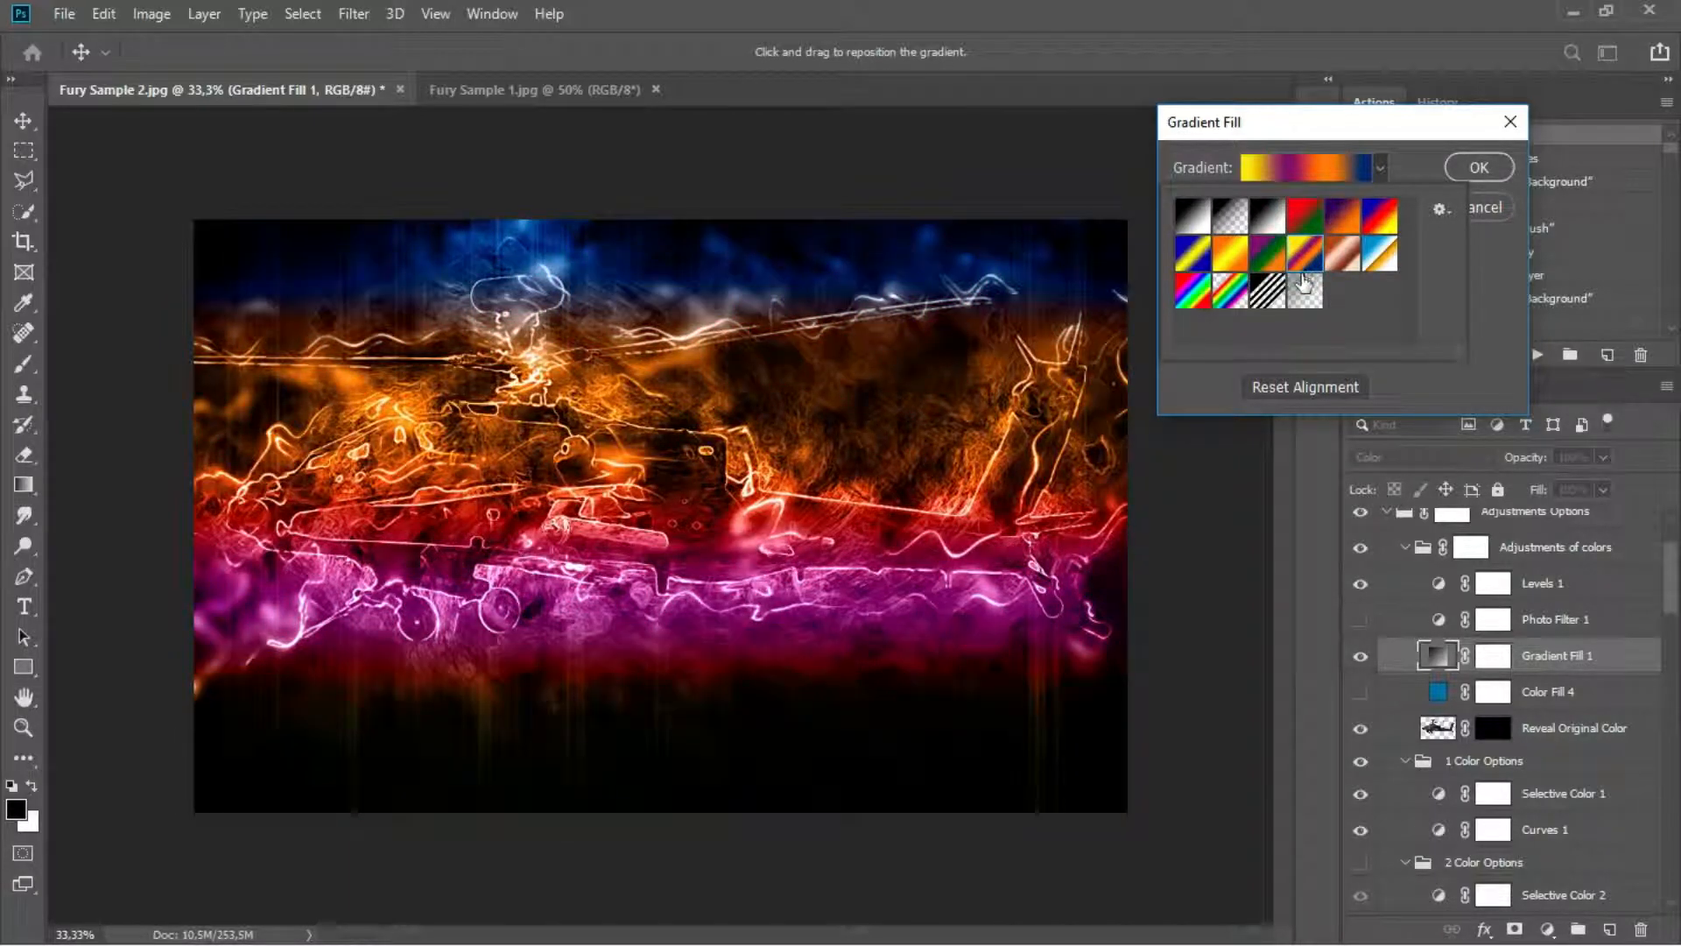
pyautogui.click(1265, 256)
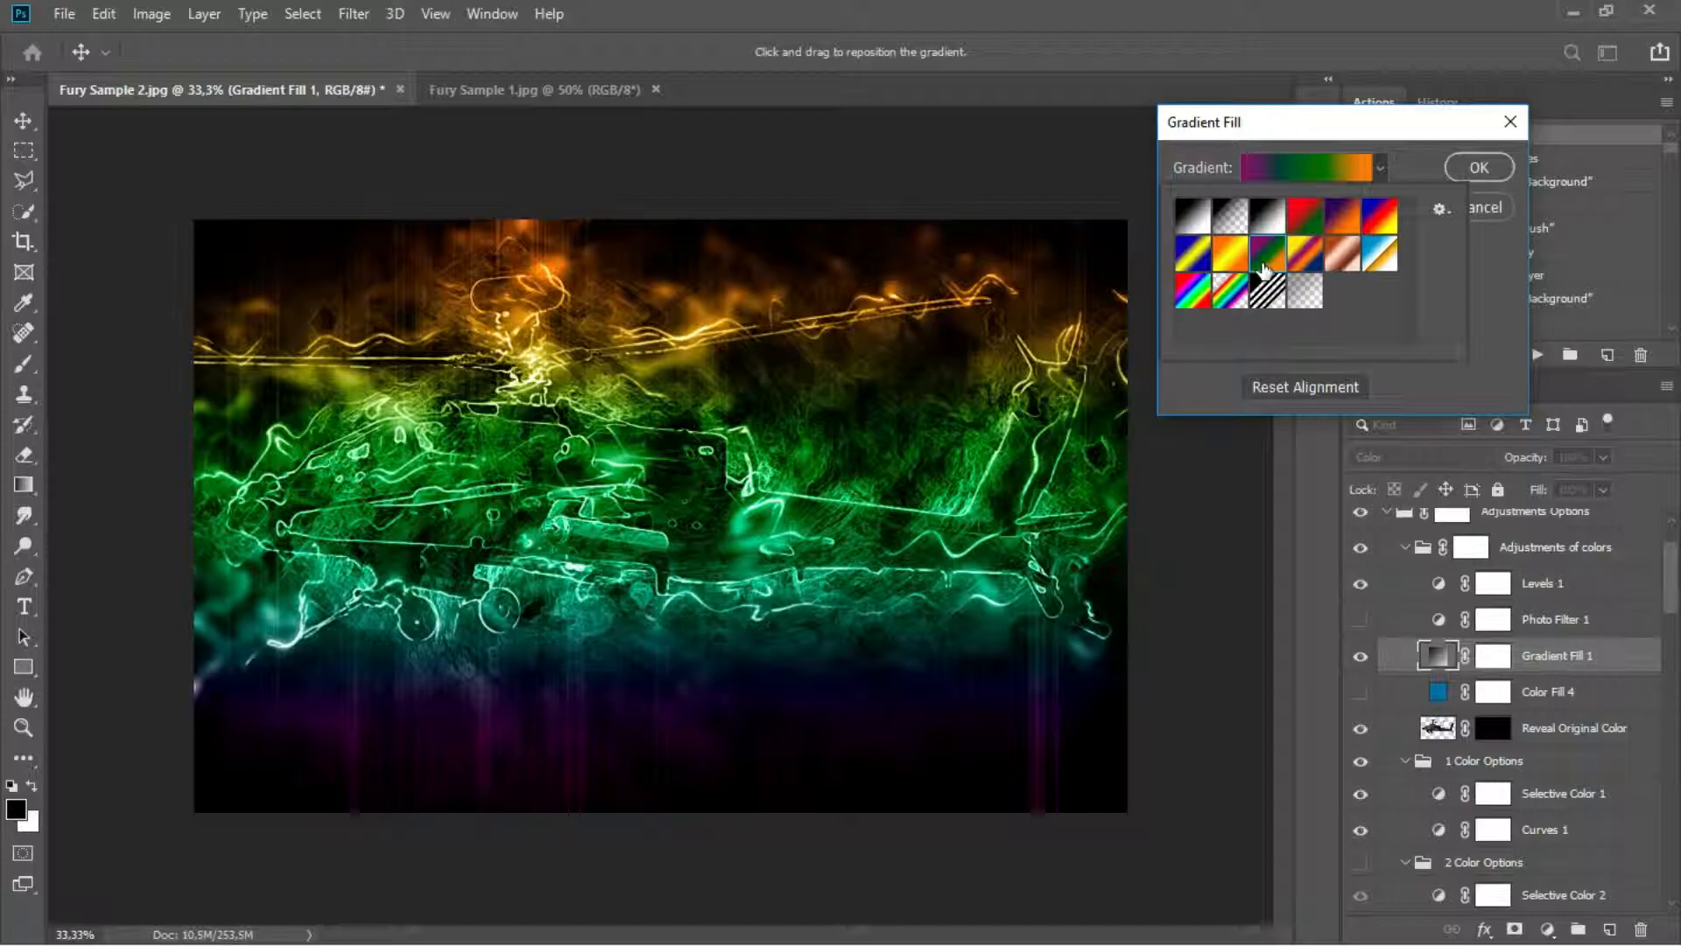
pyautogui.click(1474, 168)
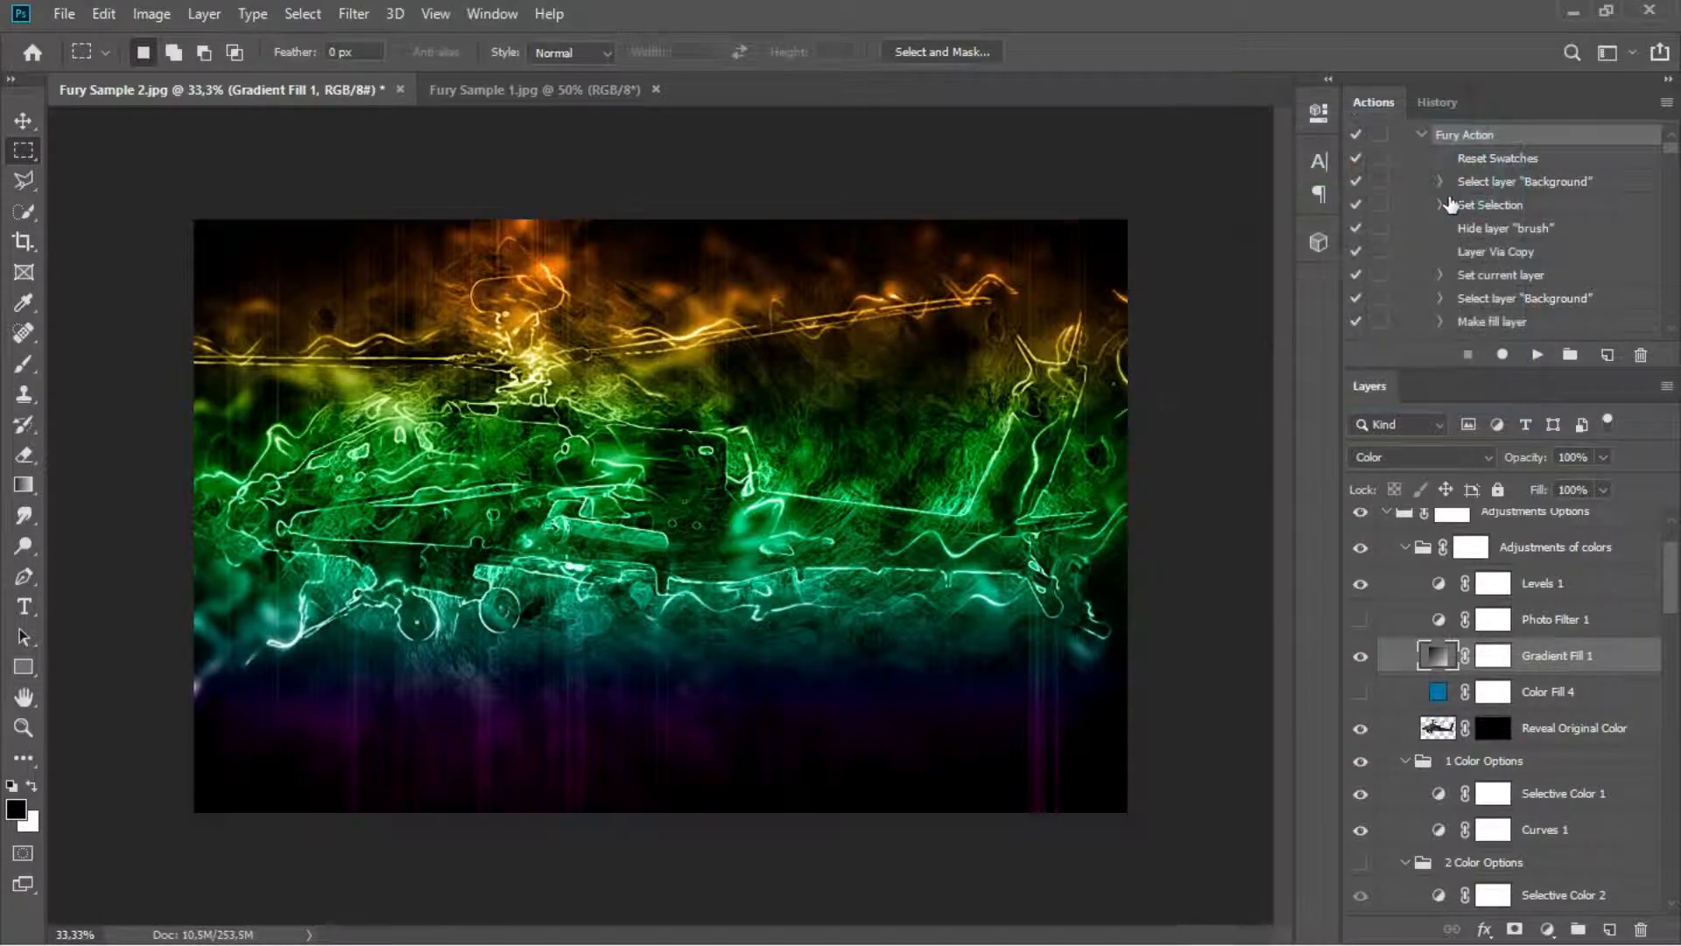
# - Save the image as a JPEG named Fury Sample 2 after, at maximum quality 12 with the Baseline ("Standard") format
pyautogui.click(64, 14)
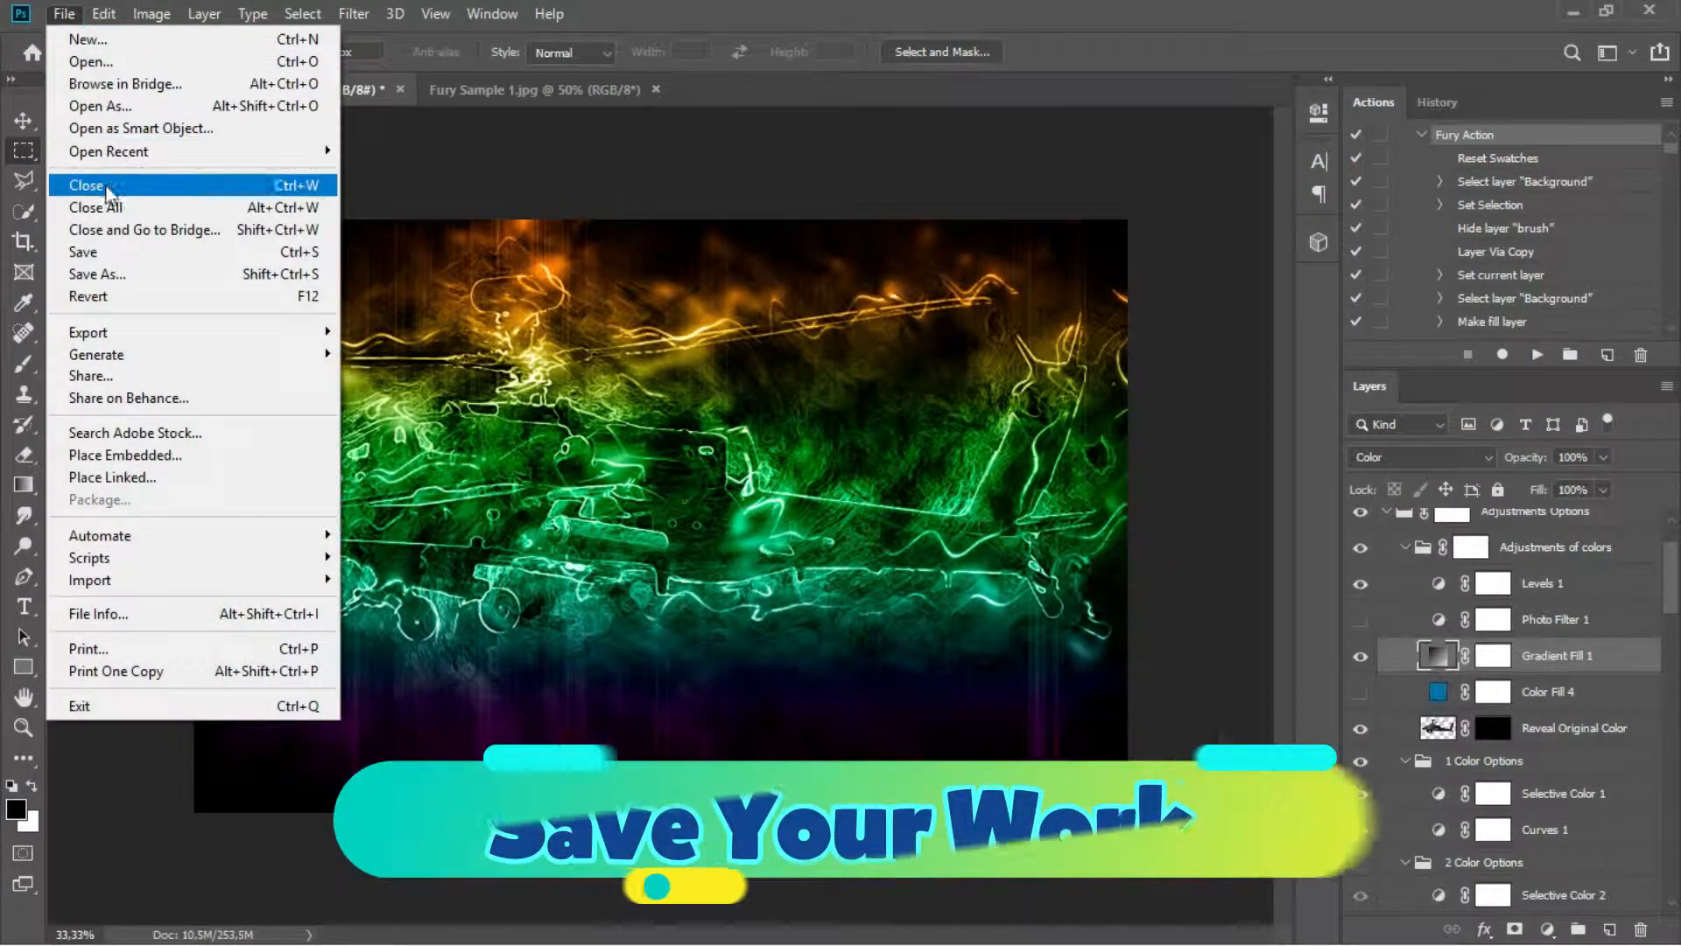
pyautogui.click(188, 277)
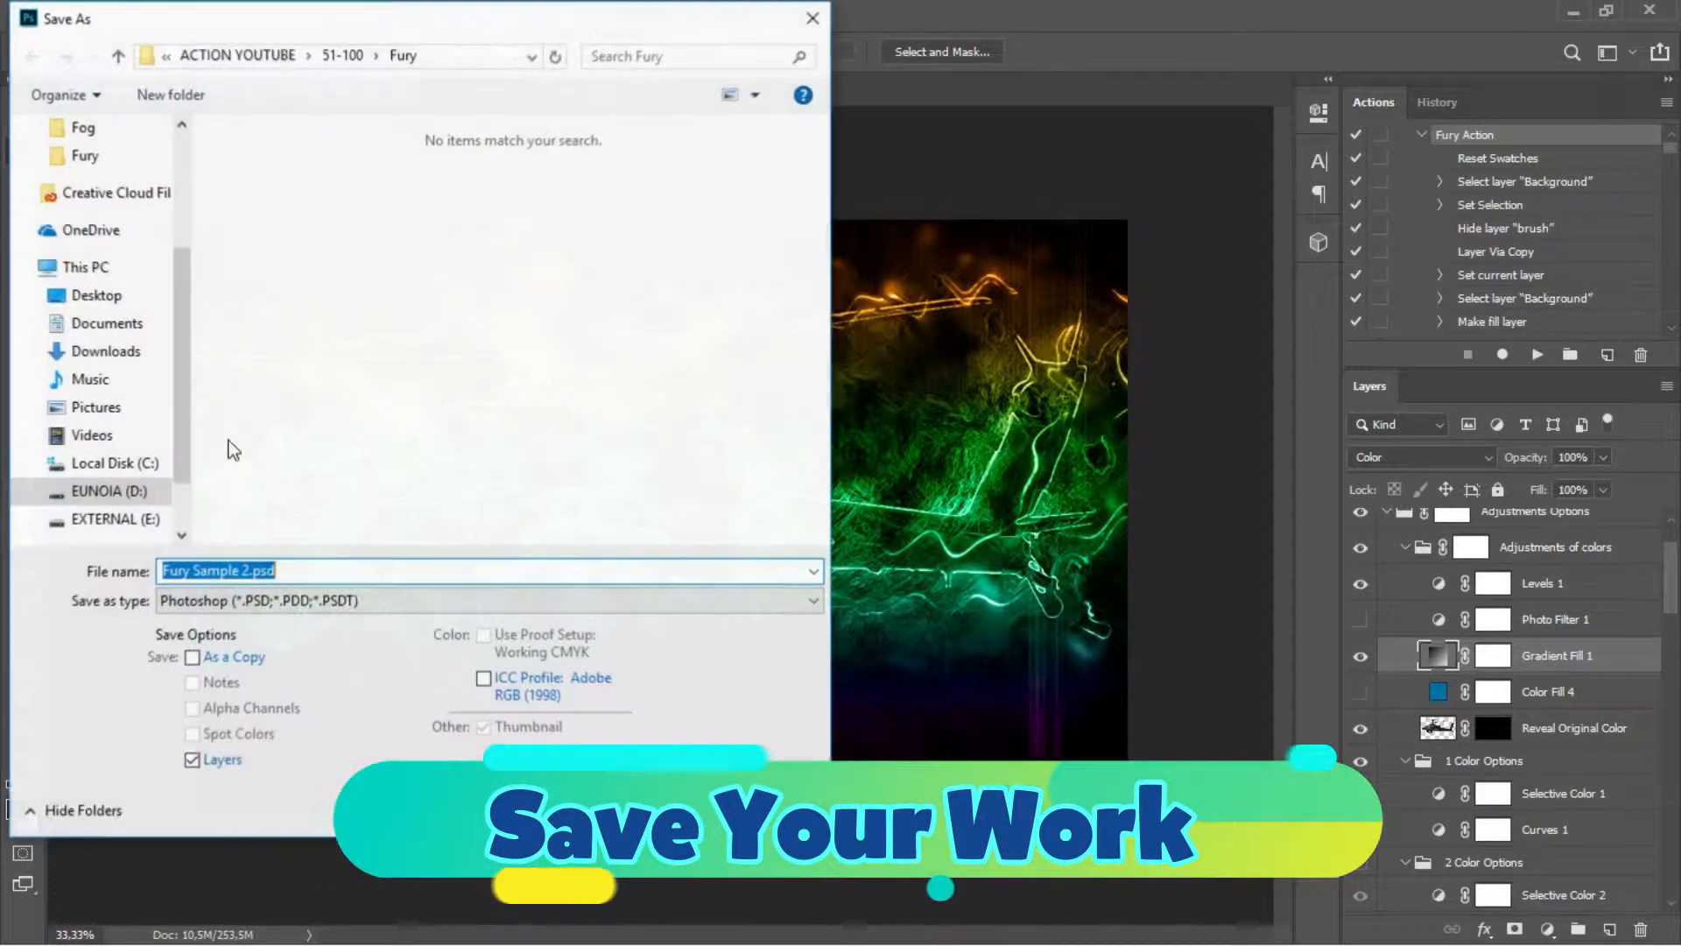
pyautogui.write('aft')
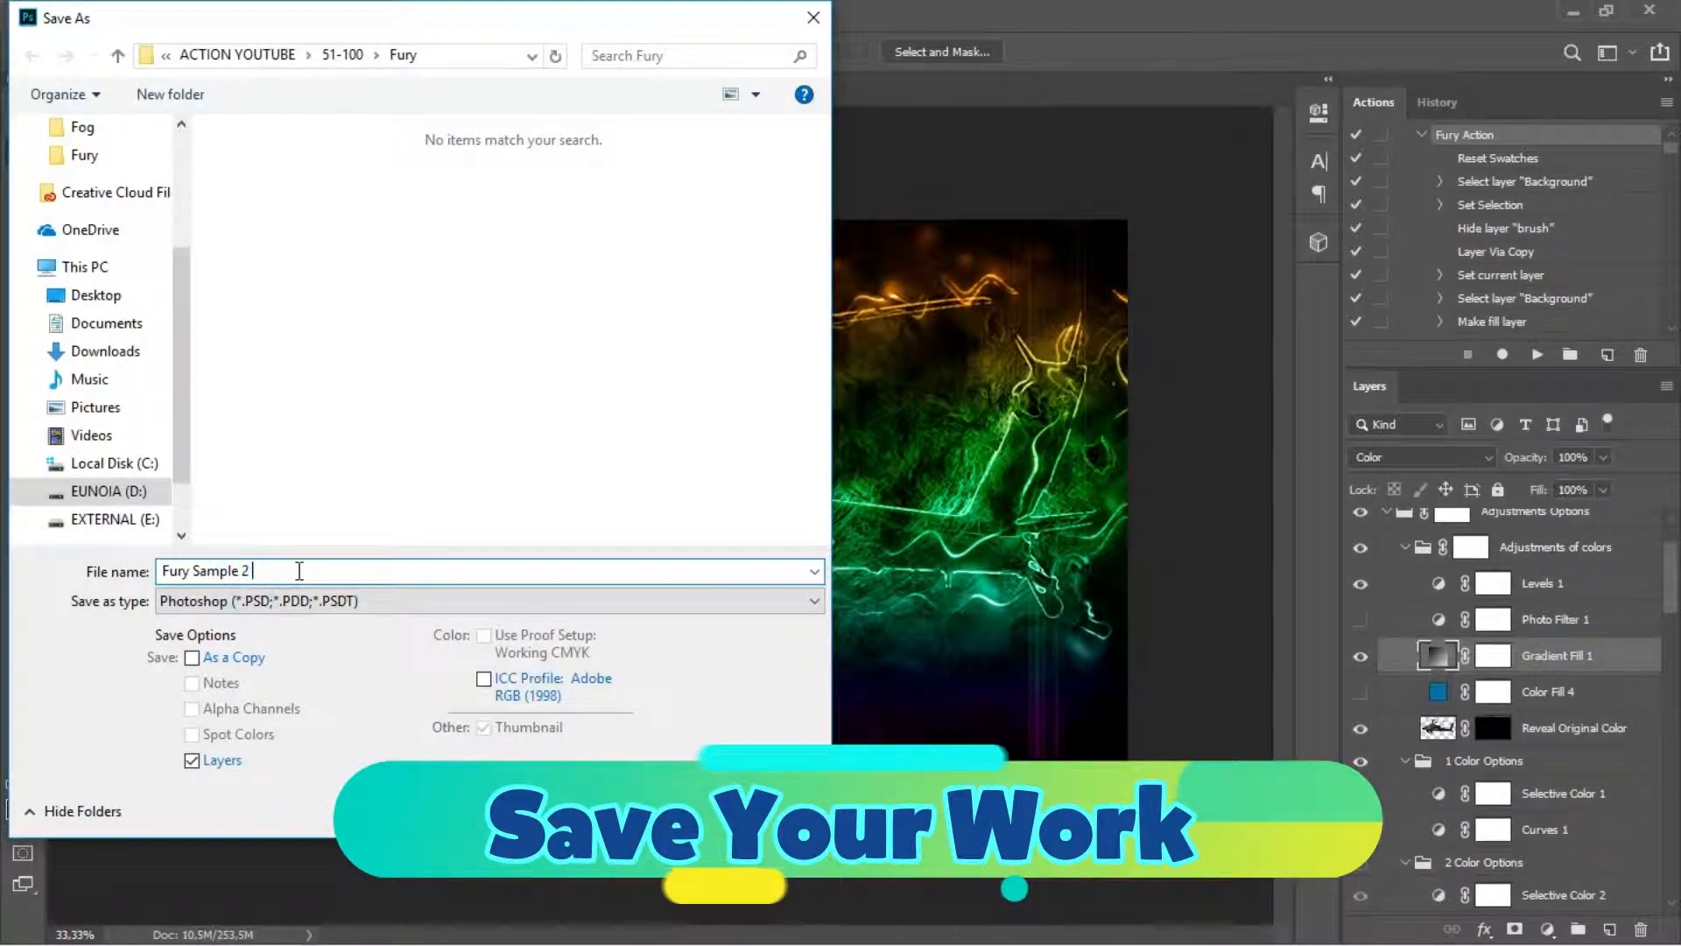
pyautogui.write('er')
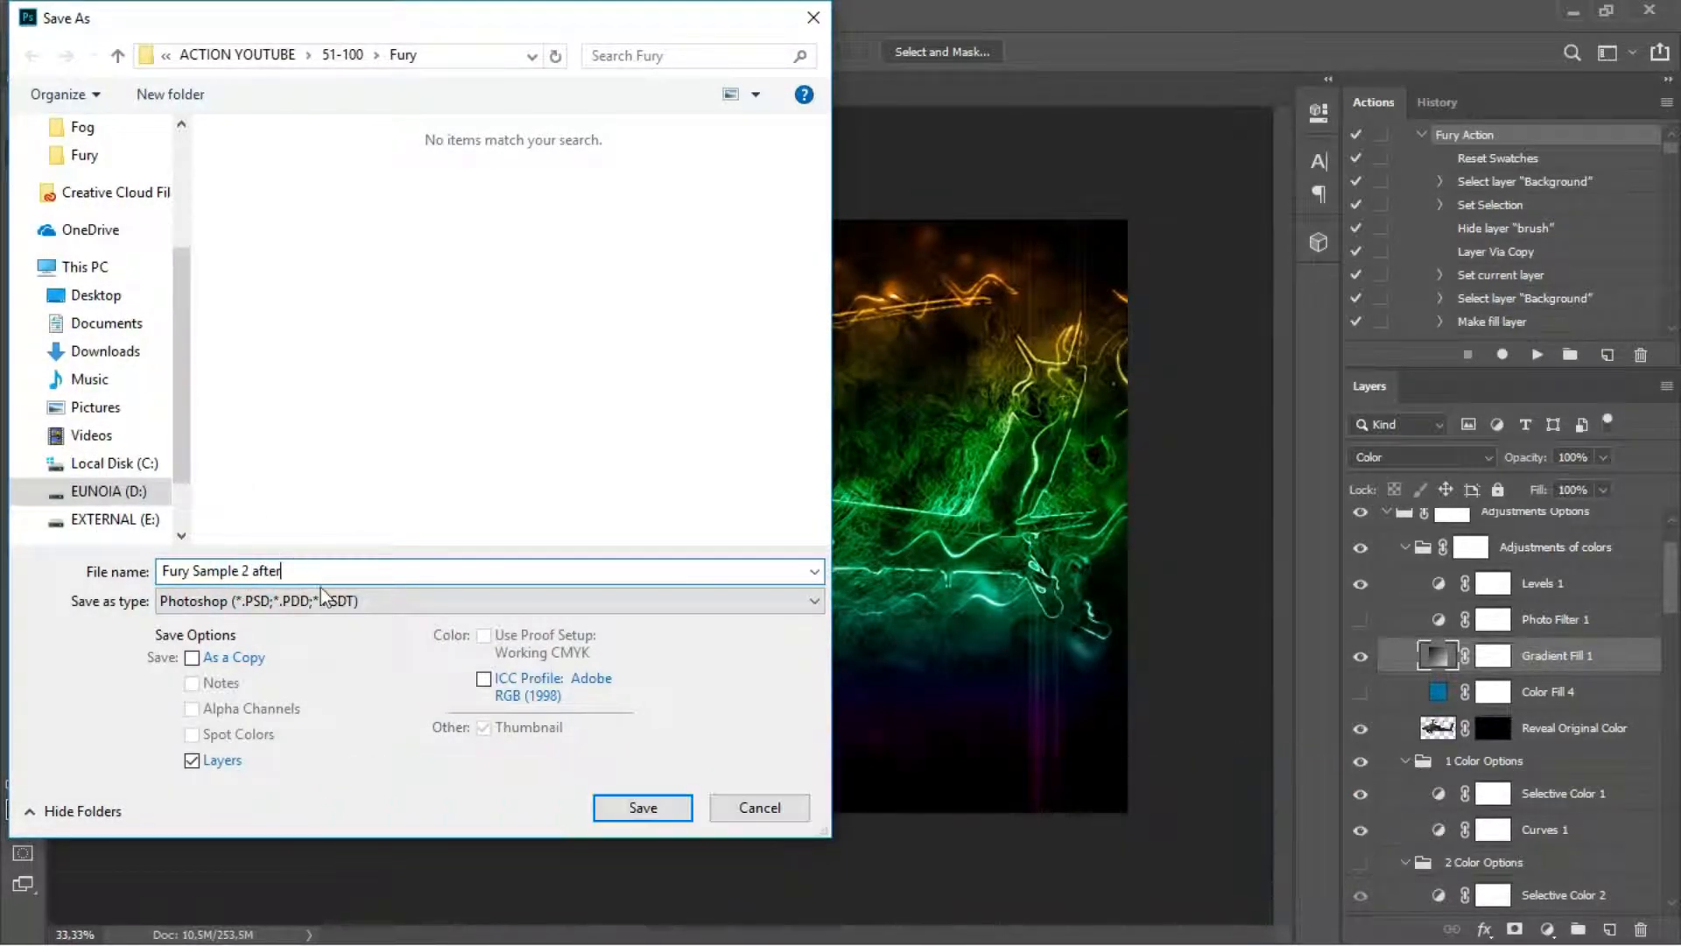
pyautogui.click(329, 600)
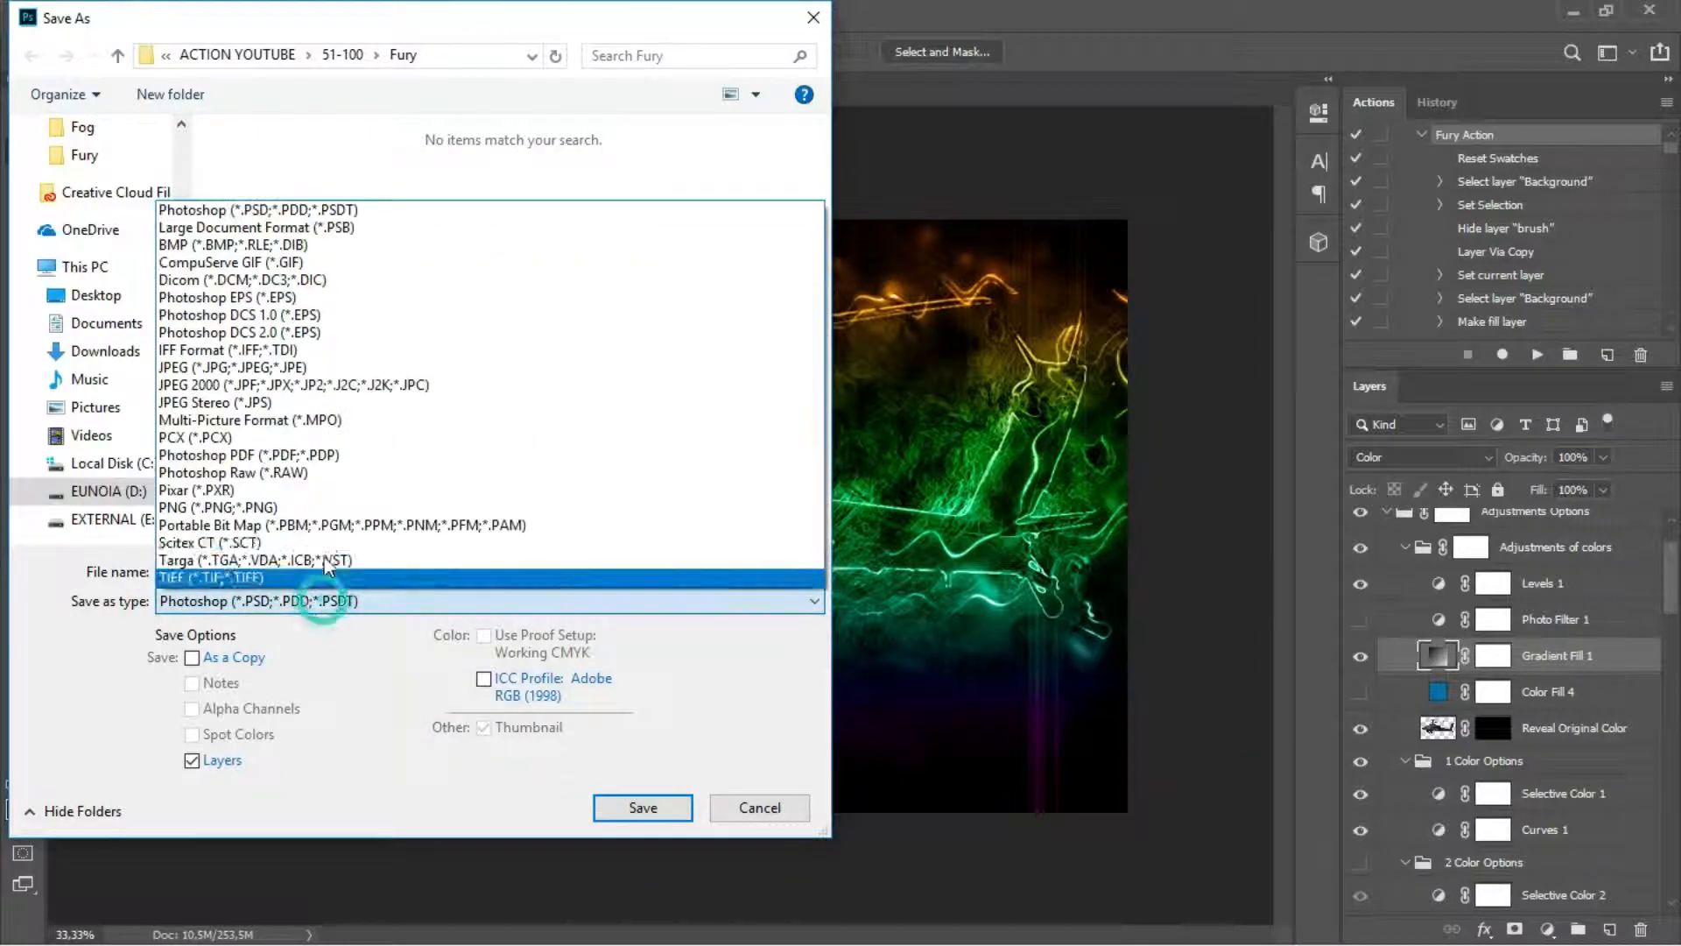
pyautogui.click(329, 367)
pyautogui.click(666, 799)
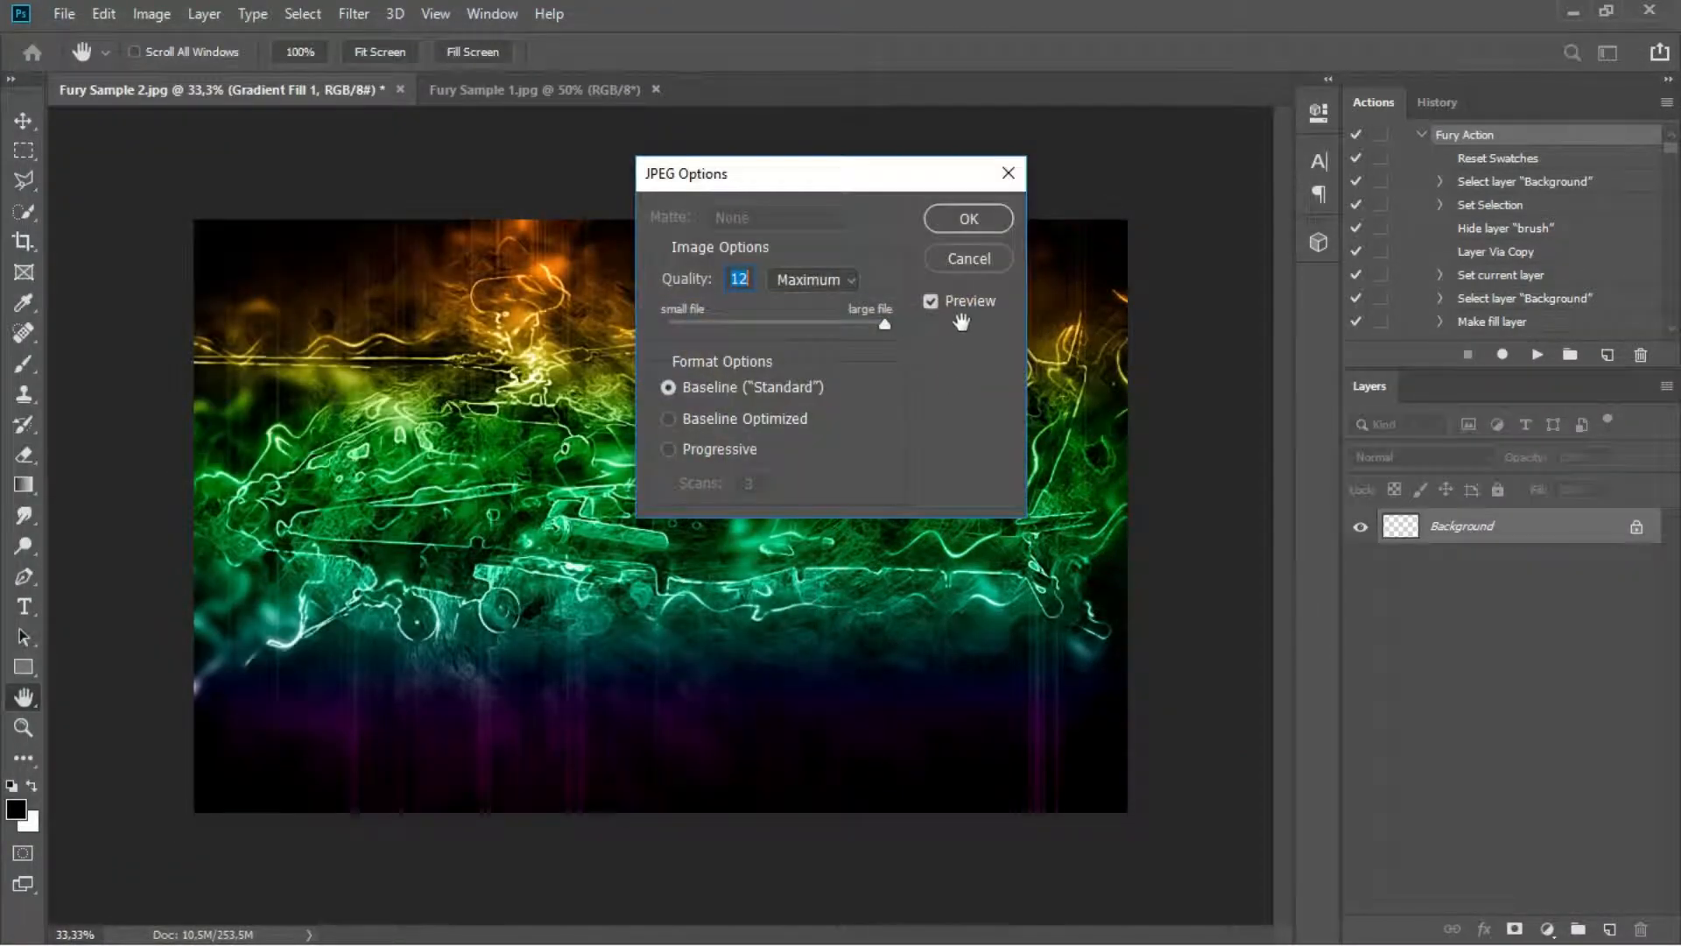
pyautogui.click(965, 220)
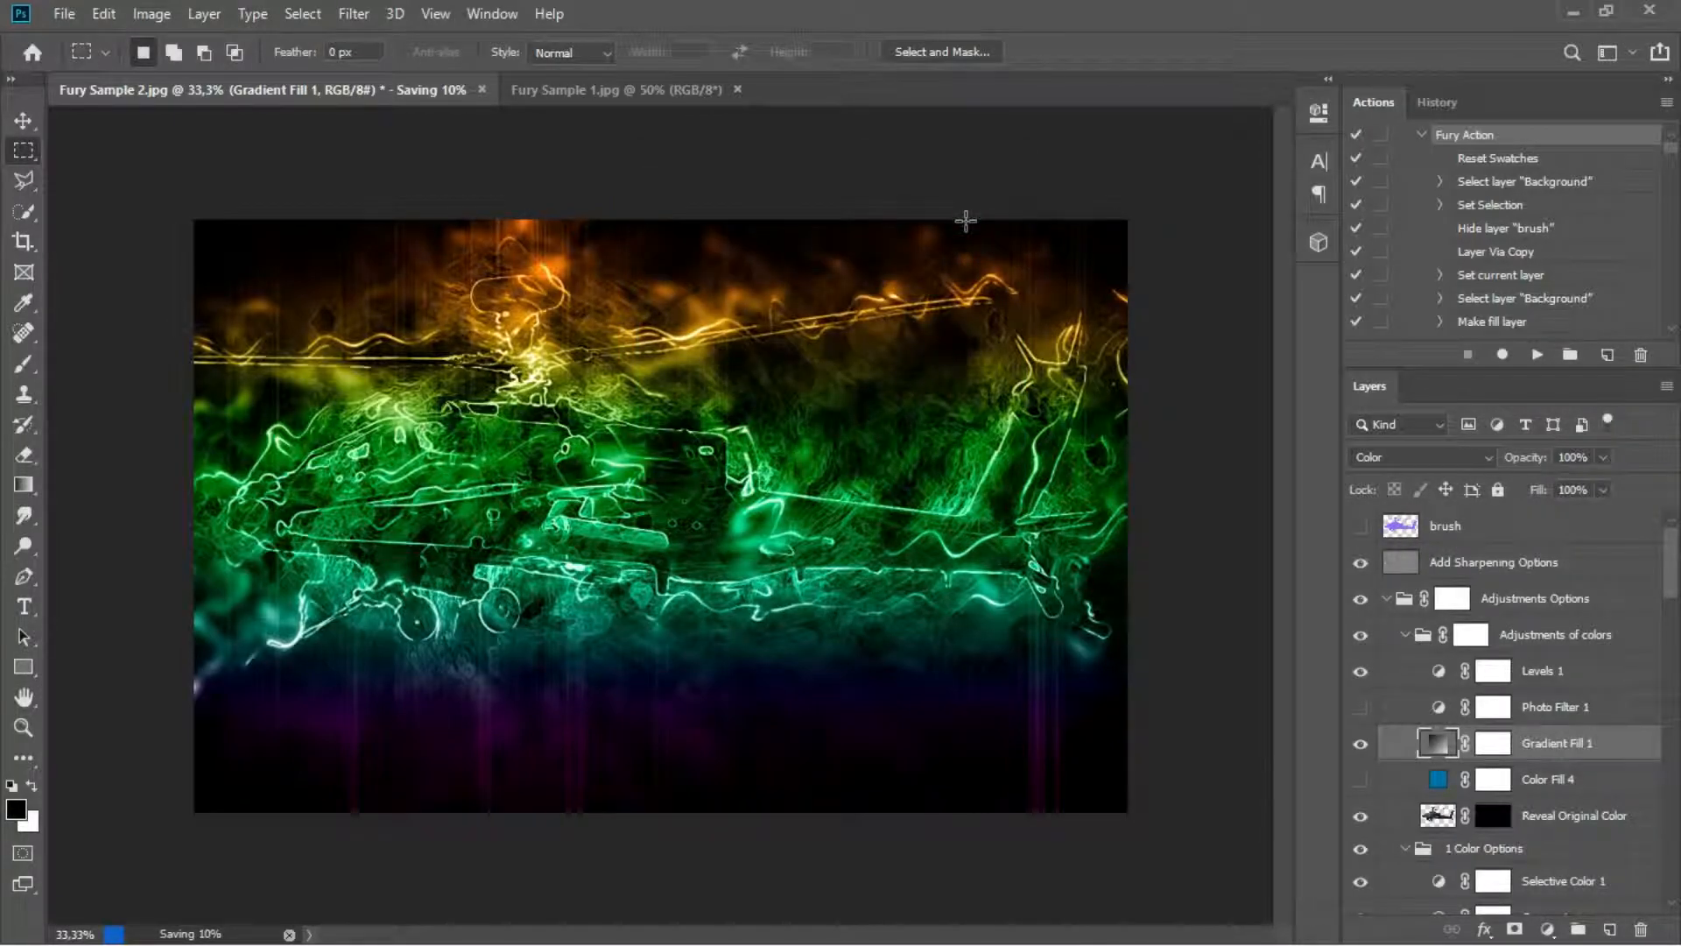
# - Switch to Fury Sample 1.jpg and set up the Quick Selection tool with a brush size of 27 px
pyautogui.click(538, 92)
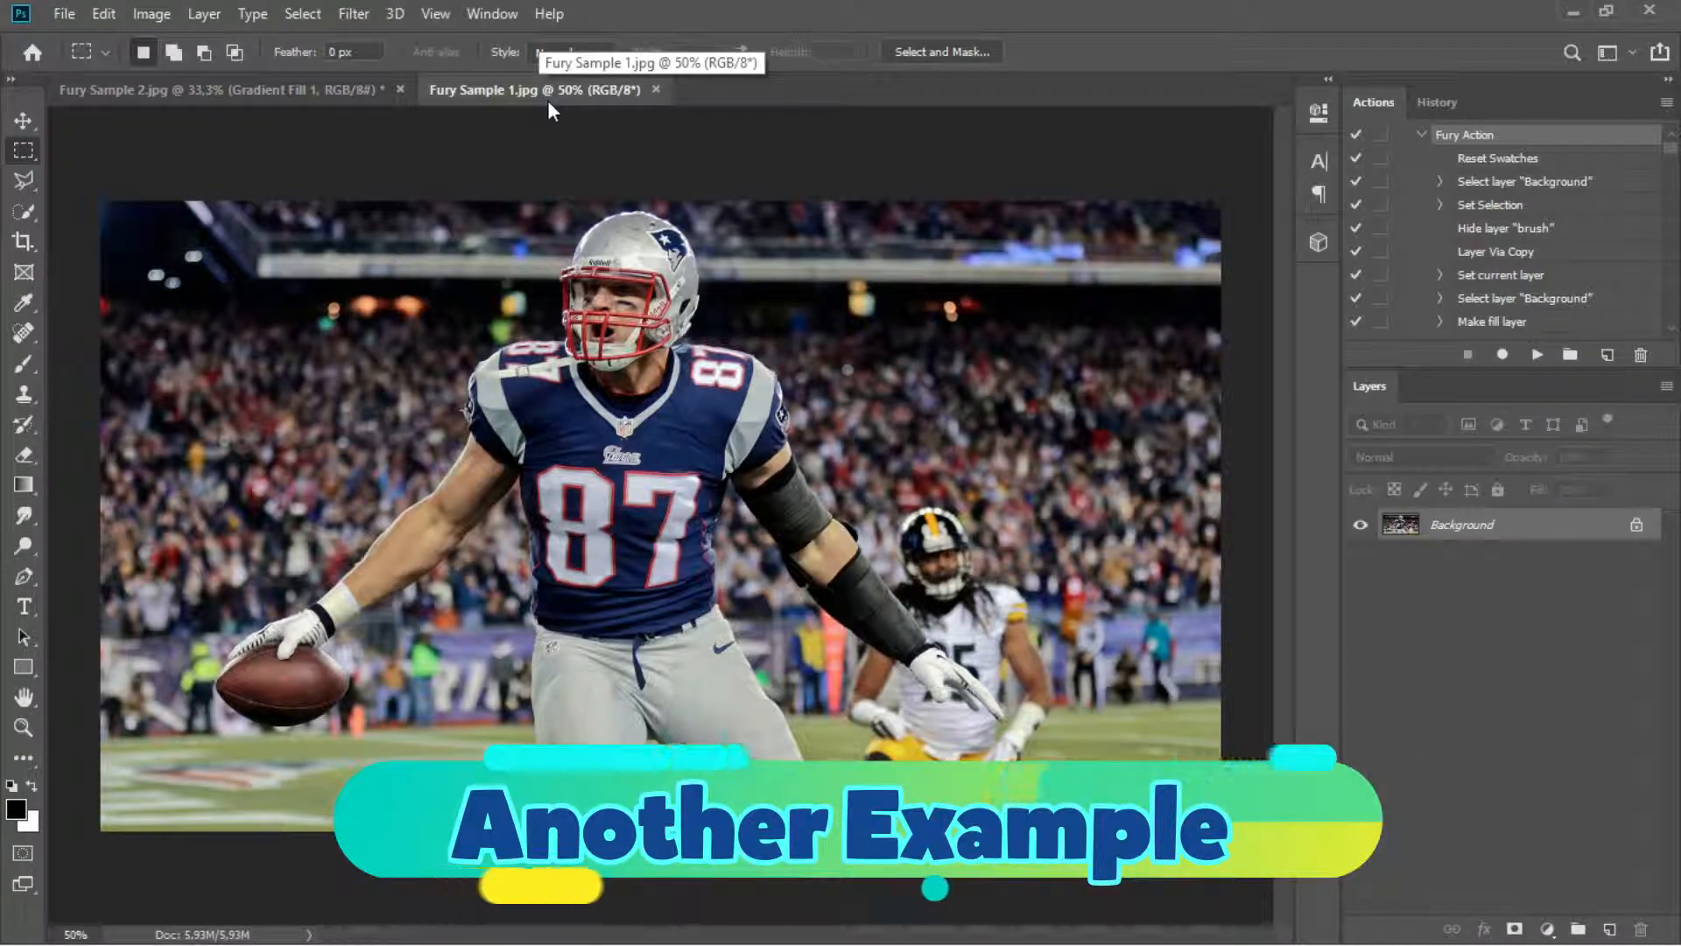
pyautogui.hotkey('ctrl', '+')
pyautogui.hotkey('ctrl', '+')
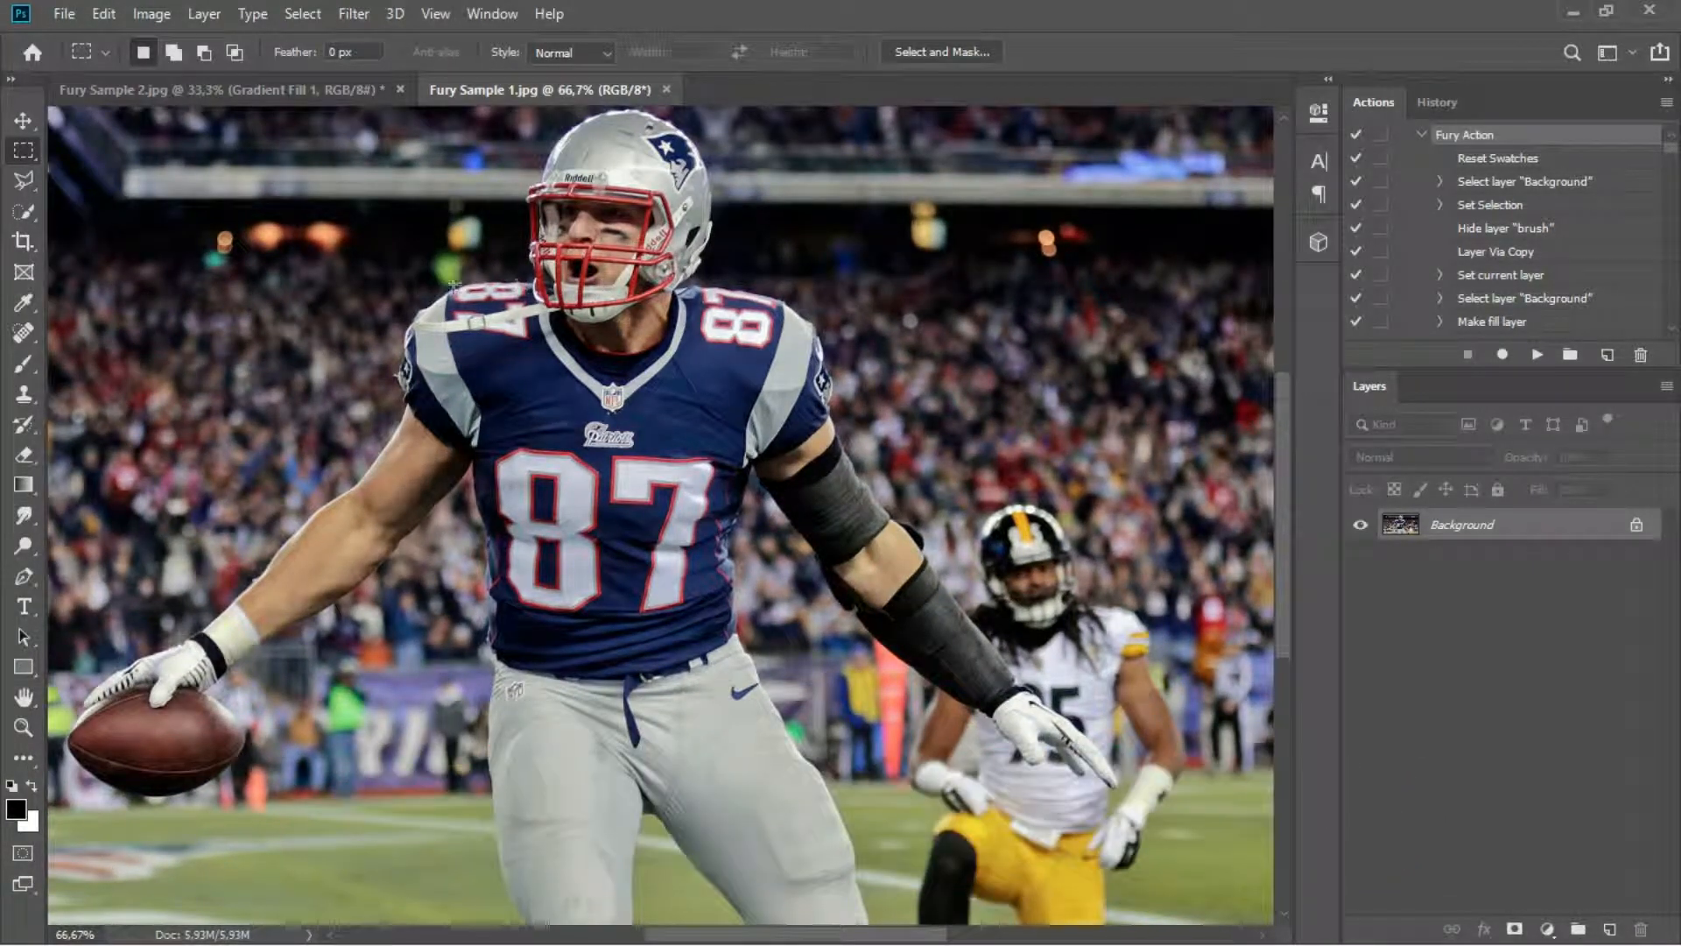
pyautogui.click(24, 212)
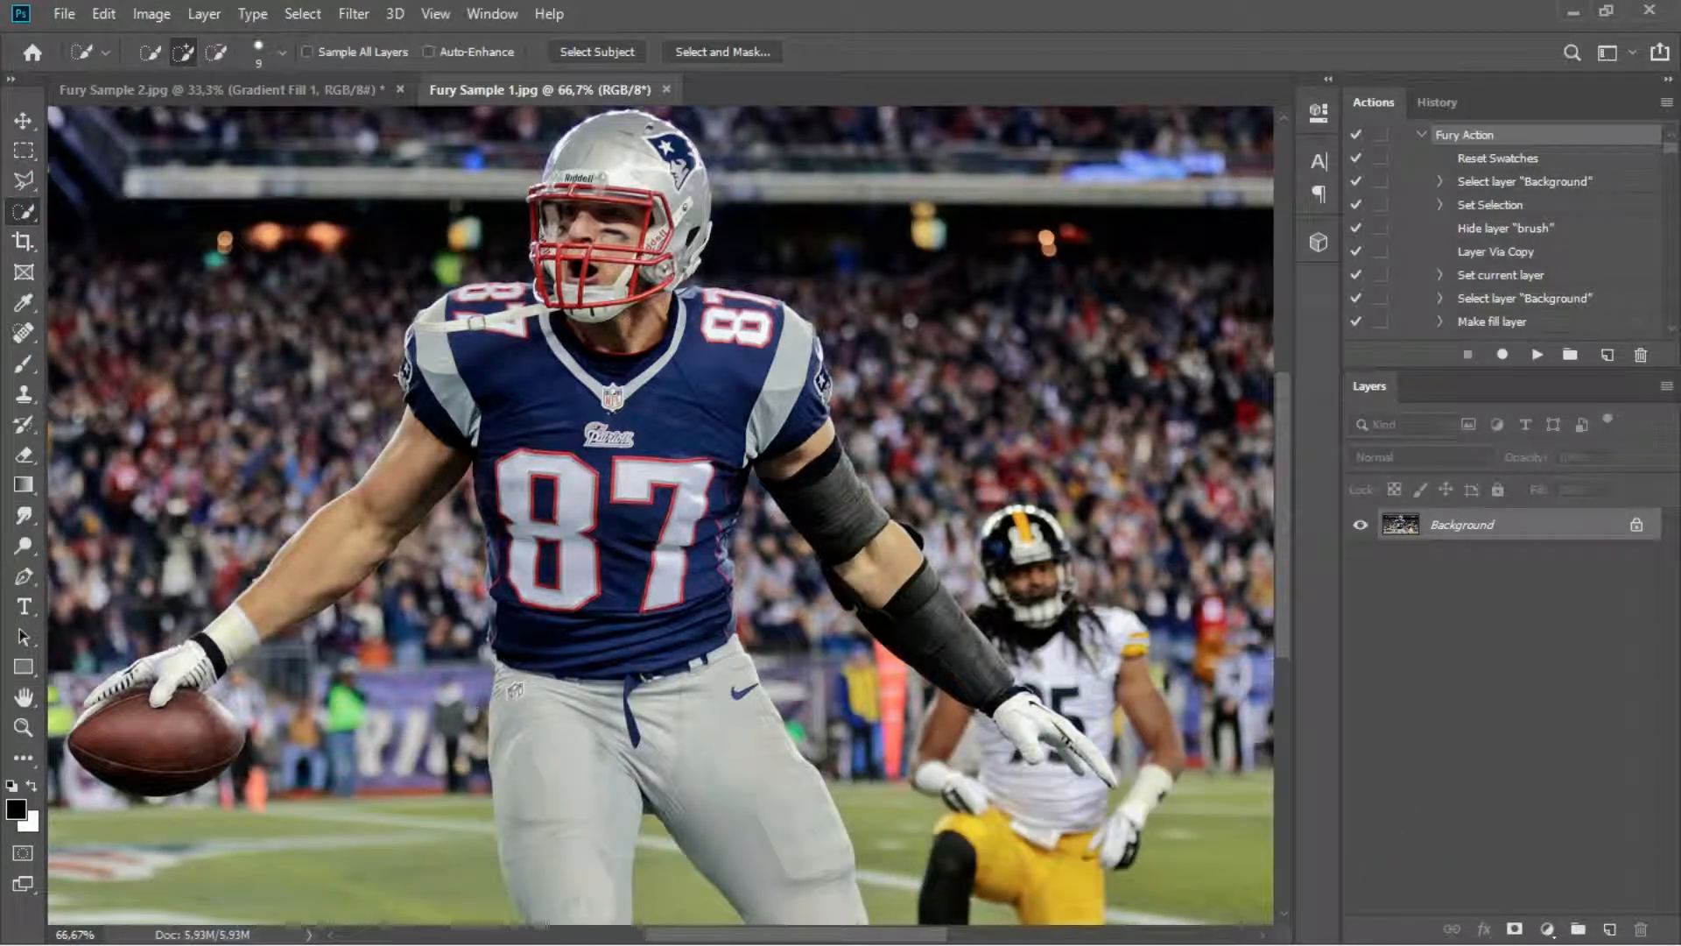
pyautogui.rightClick(161, 743)
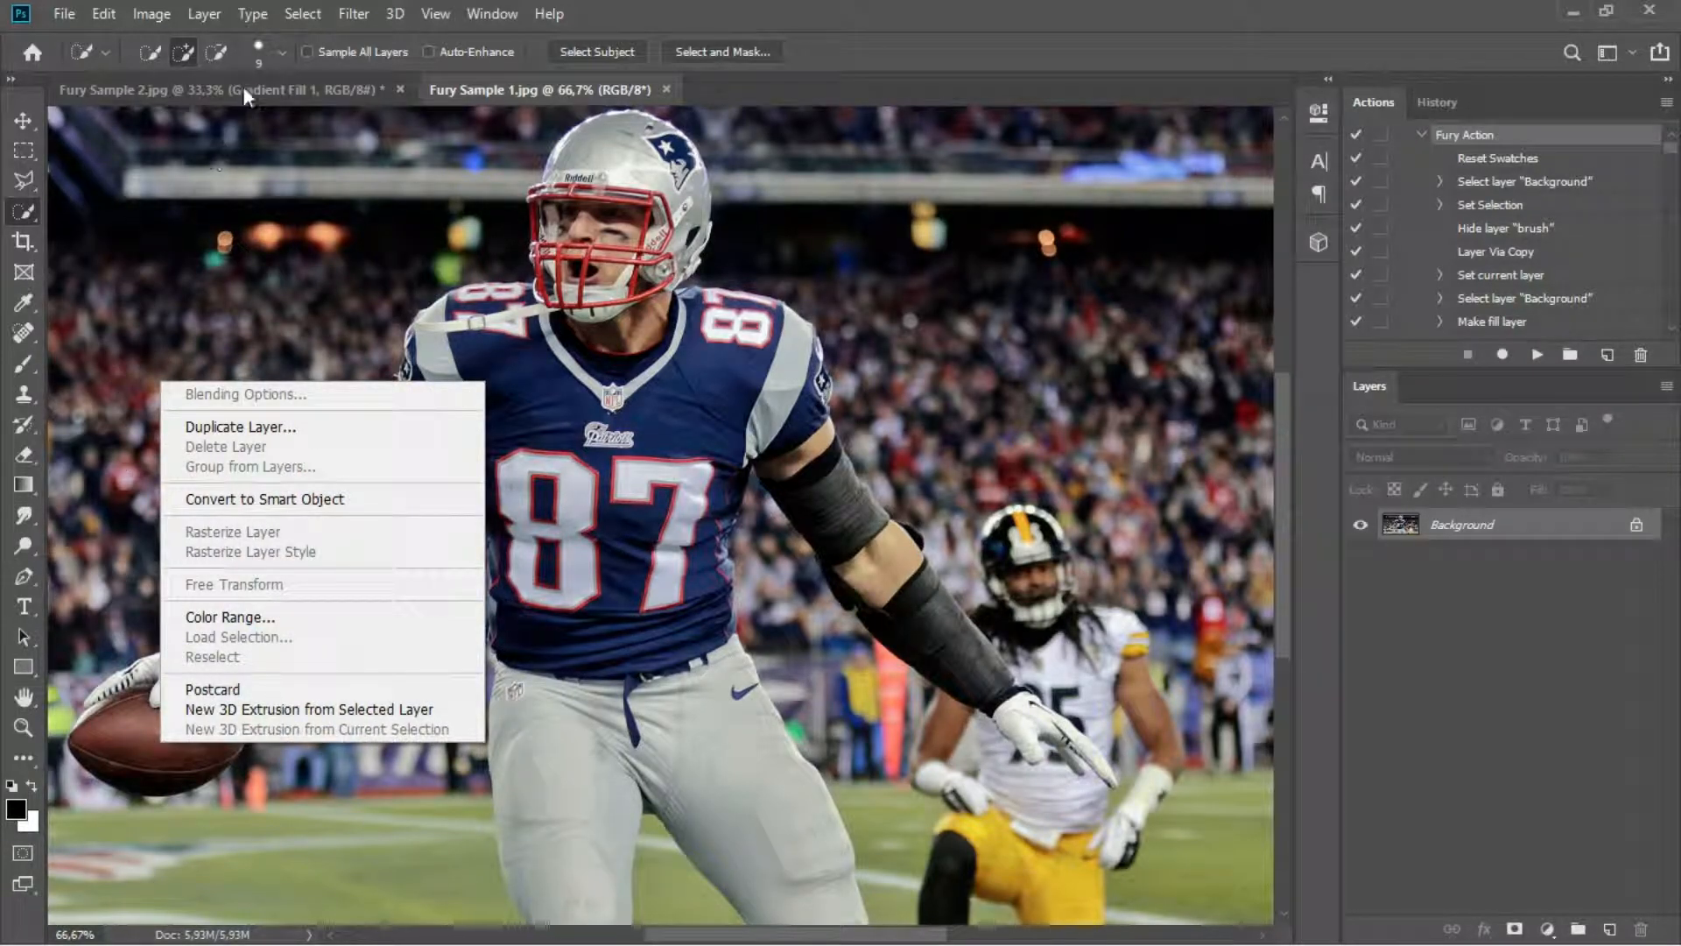
pyautogui.click(280, 52)
pyautogui.click(282, 53)
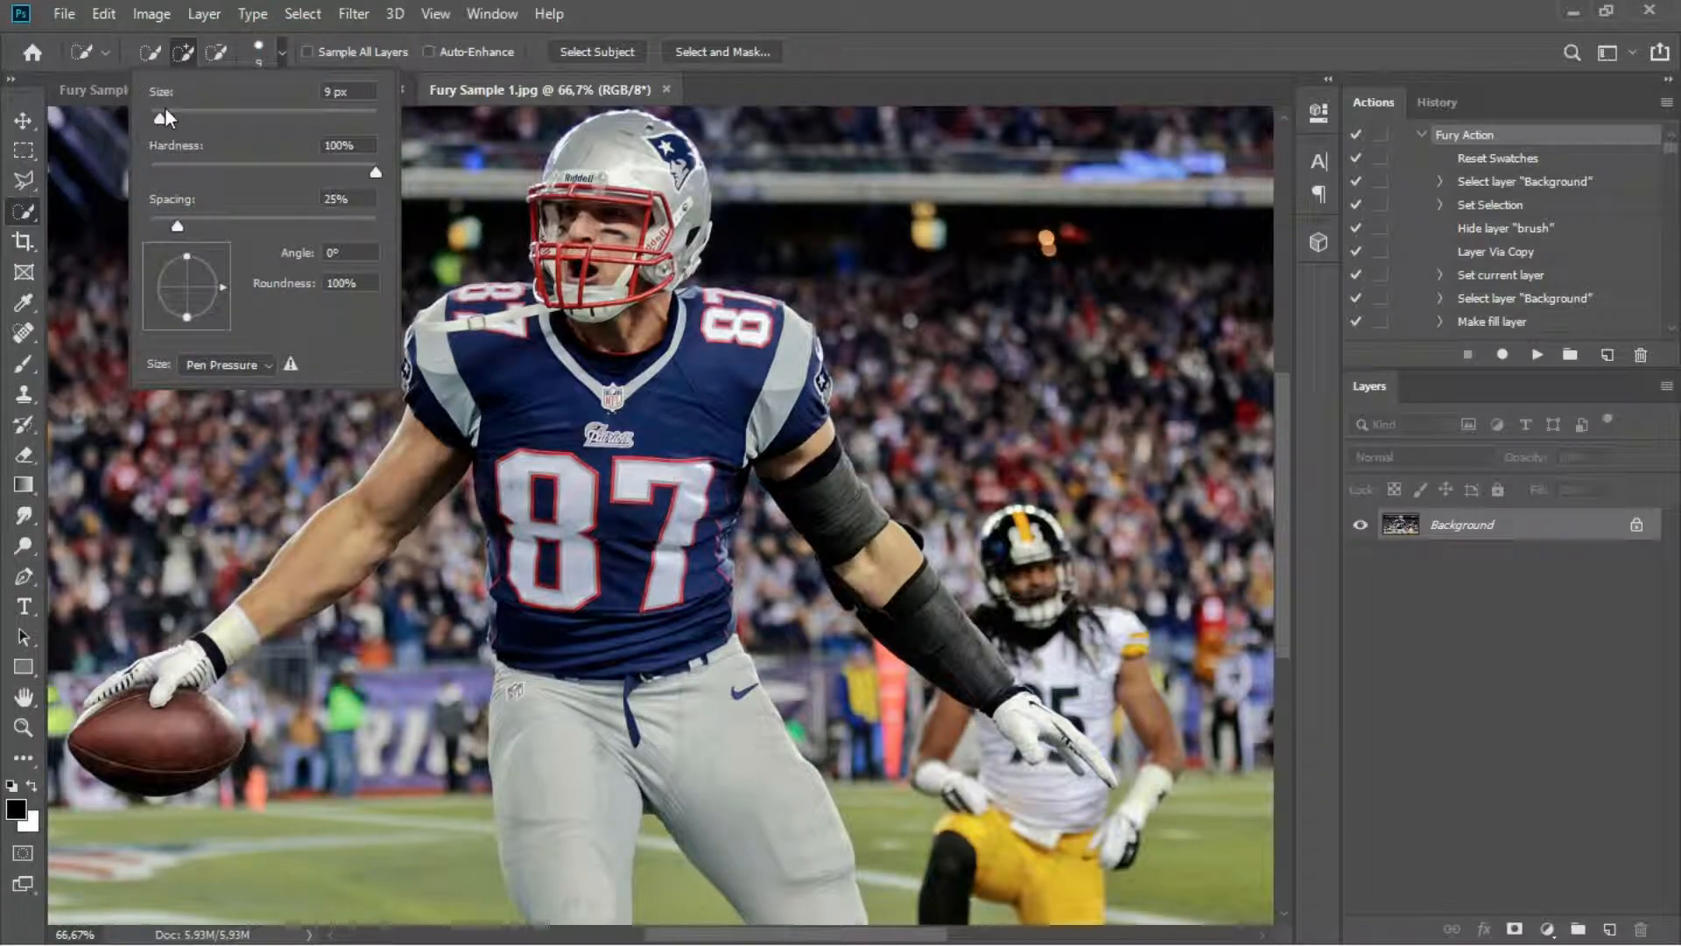
pyautogui.moveTo(172, 114); pyautogui.dragTo(181, 113)
# - Select the football, gloved hand and bare arm, subtracting the spill below the ball and under the forearm
pyautogui.moveTo(158, 739); pyautogui.dragTo(164, 738)
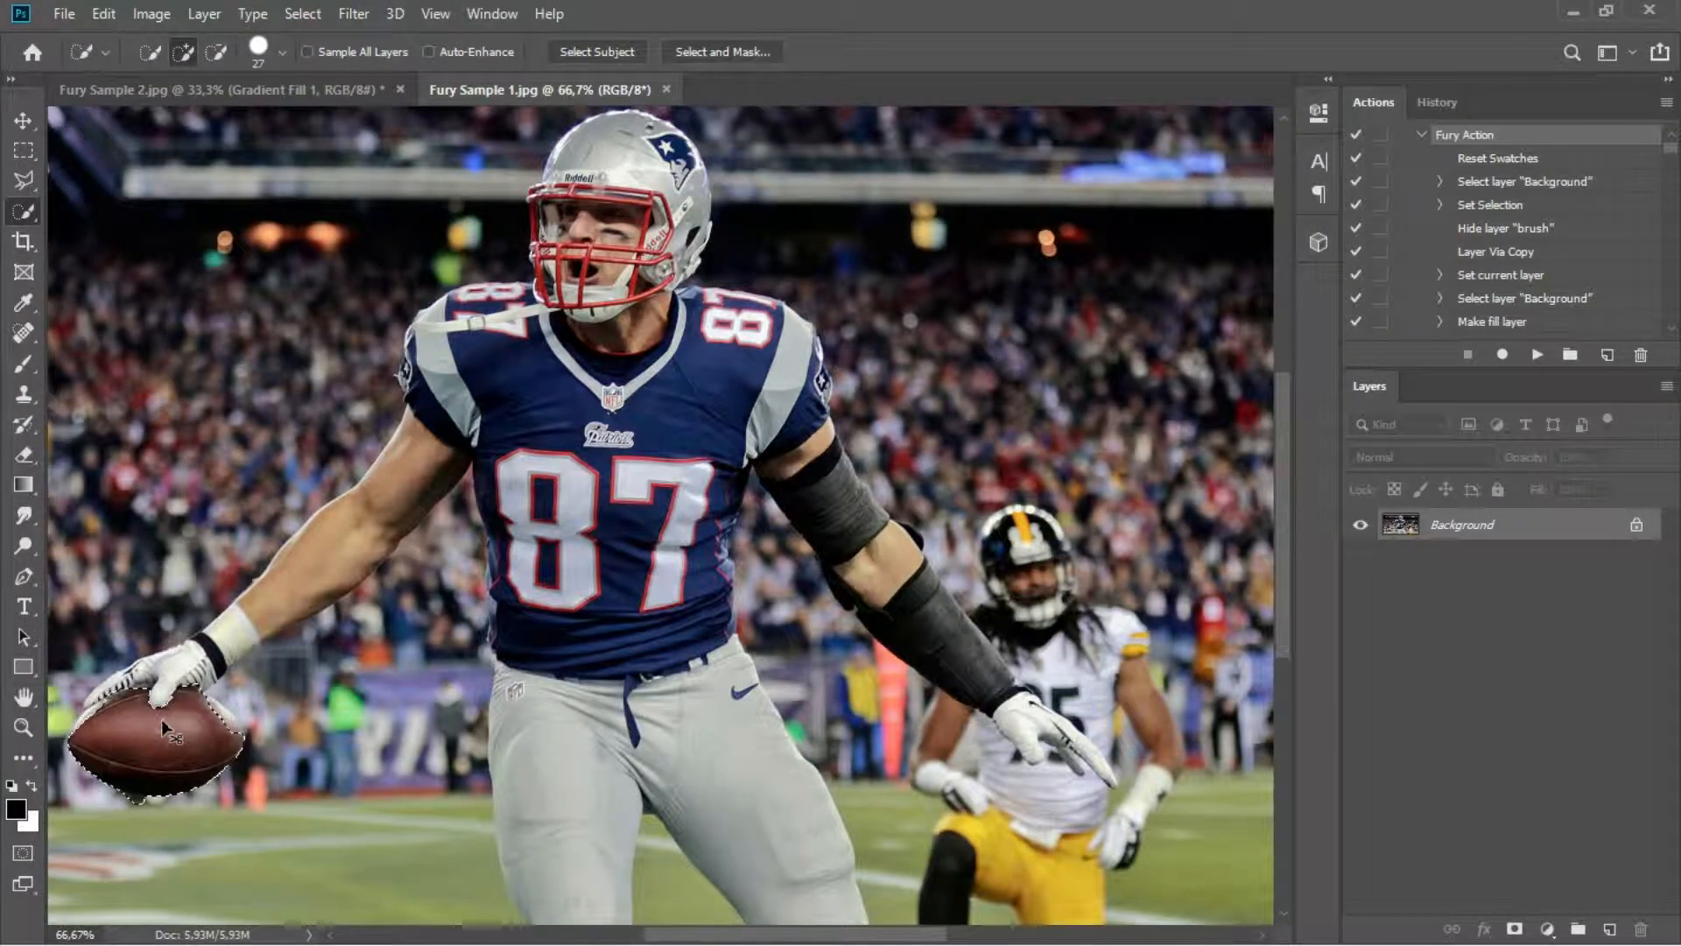
pyautogui.hotkey('ctrl', '+')
pyautogui.moveTo(331, 574); pyautogui.dragTo(852, 510)
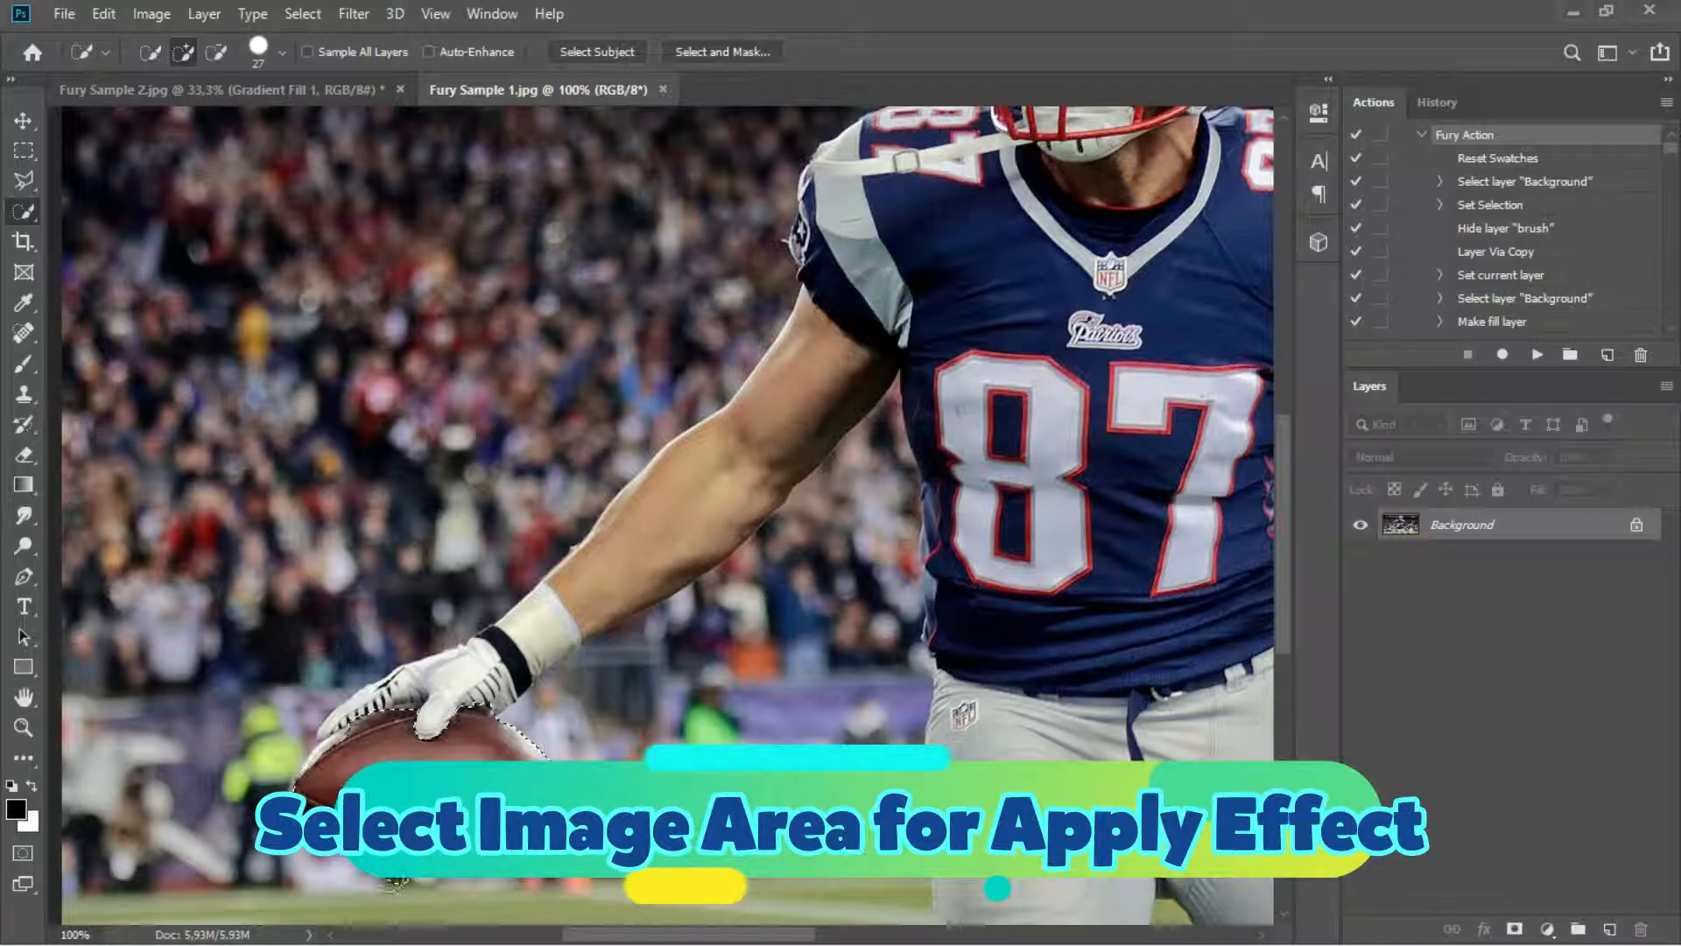
pyautogui.keyDown('alt'); pyautogui.click(372, 884); pyautogui.keyUp('alt')
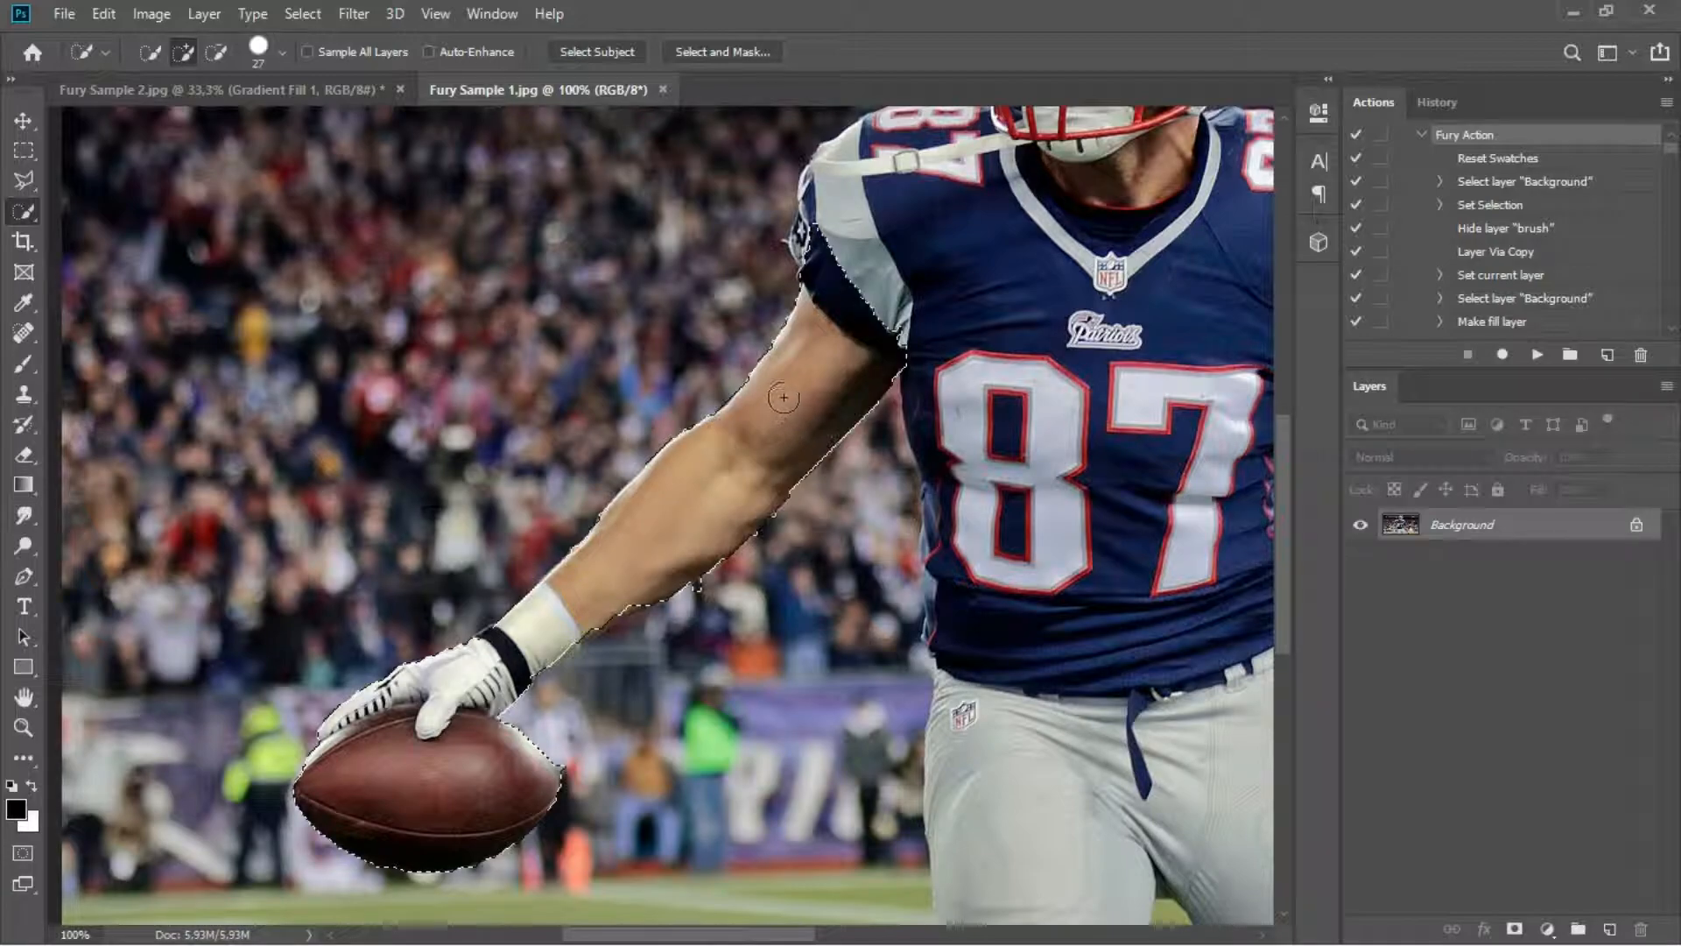
pyautogui.keyDown('alt'); pyautogui.click(698, 596); pyautogui.keyUp('alt')
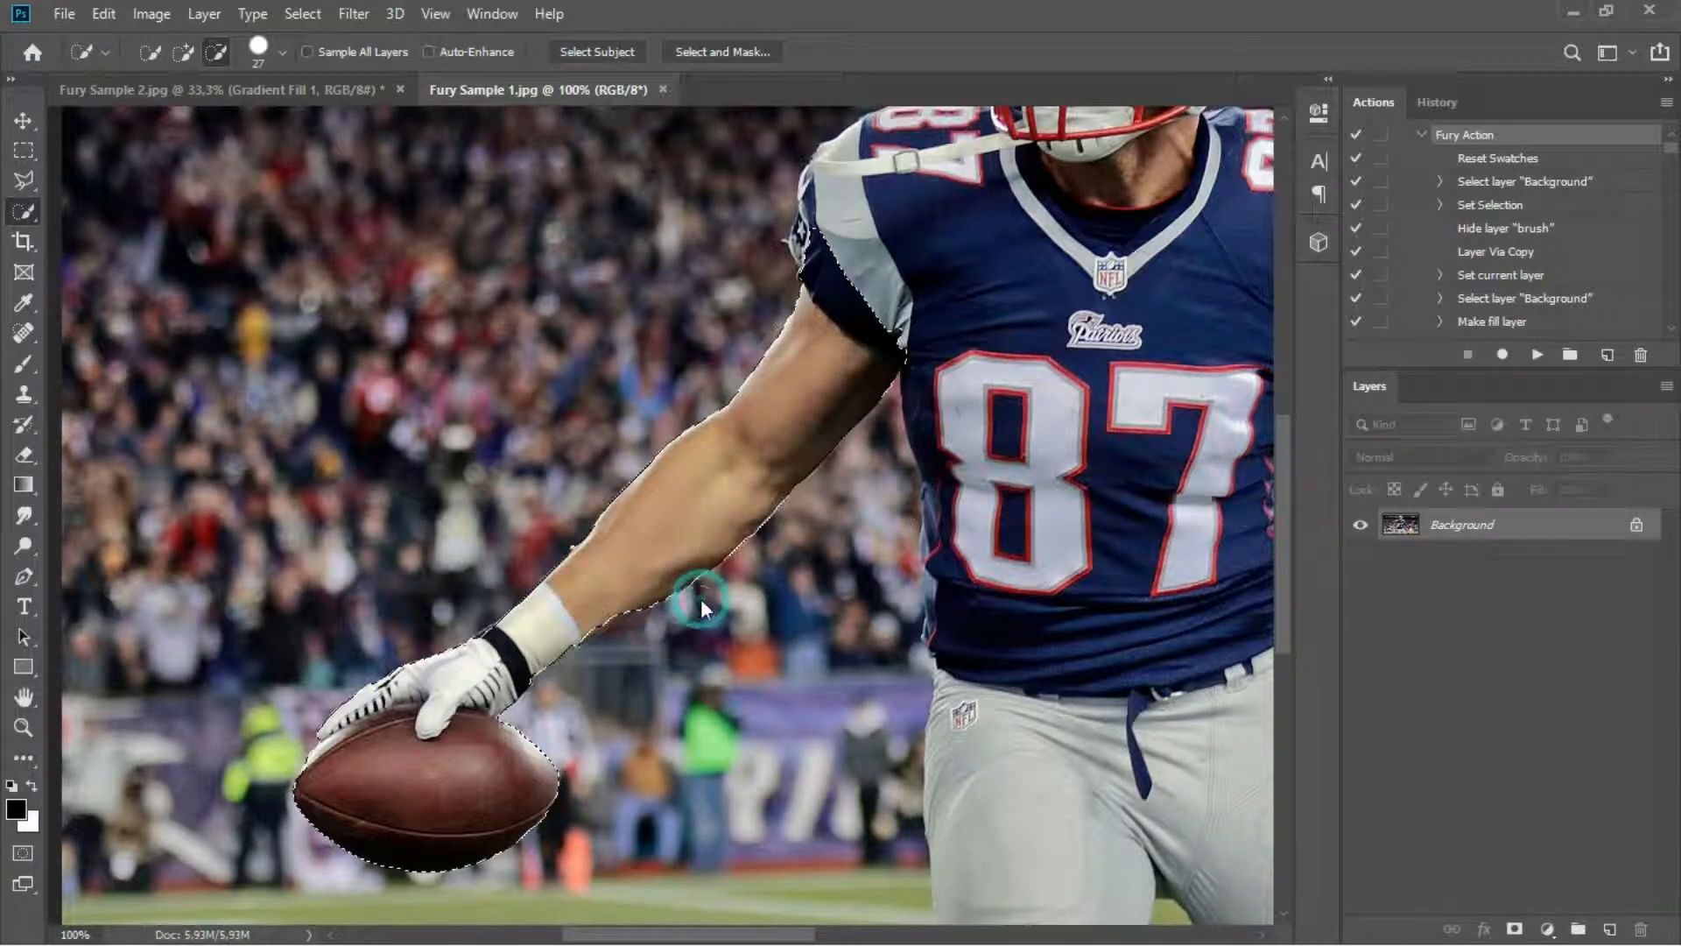
# - Add the player's shoulders, collar, neck and the front of the number 87 jersey to the selection
pyautogui.moveTo(822, 319)
pyautogui.mouseDown()
pyautogui.moveTo(612, 675)
pyautogui.moveTo(575, 646)
pyautogui.mouseUp()
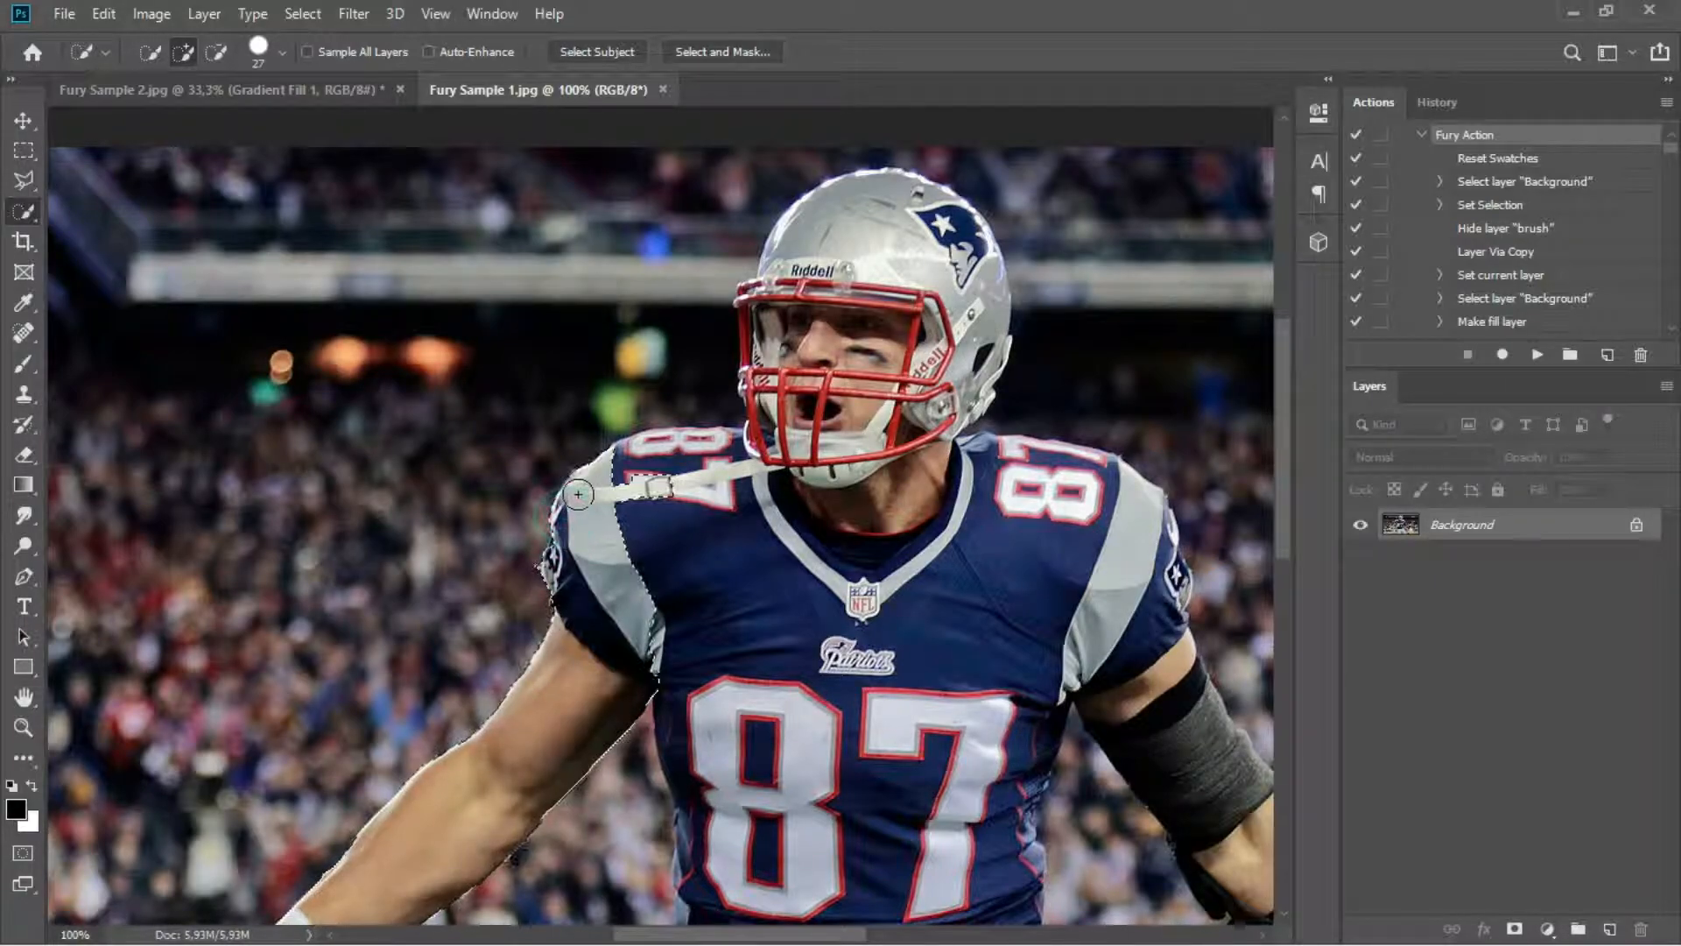
pyautogui.click(654, 448)
pyautogui.click(807, 664)
pyautogui.click(830, 535)
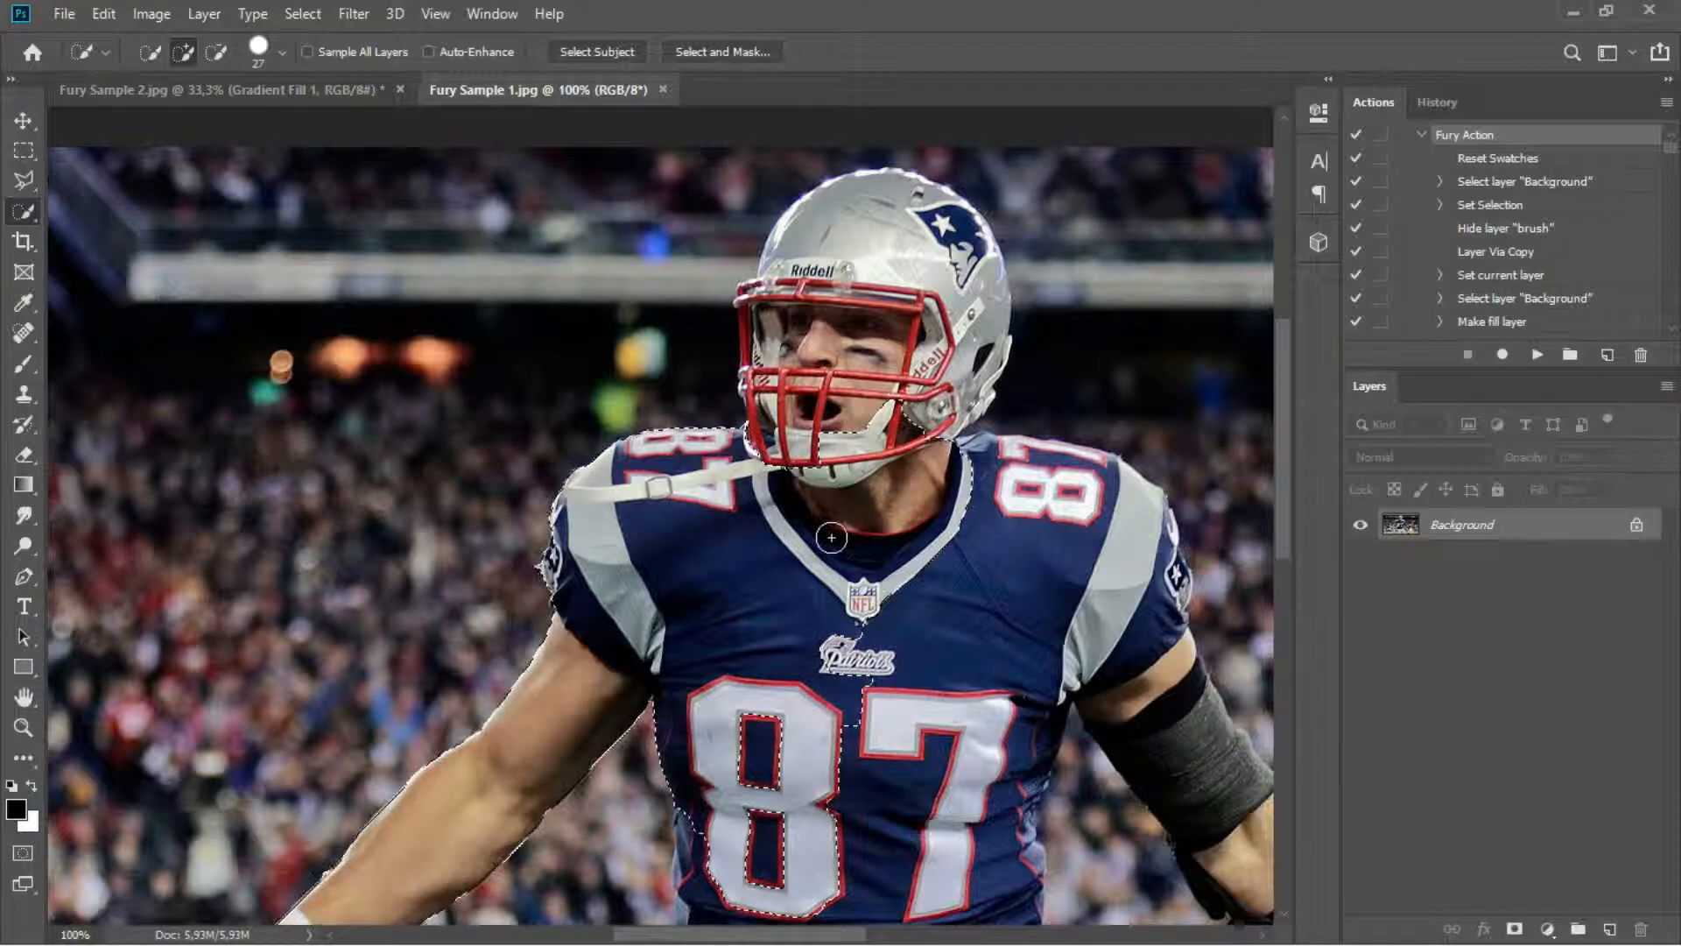
pyautogui.scroll(-3, 886, 714)
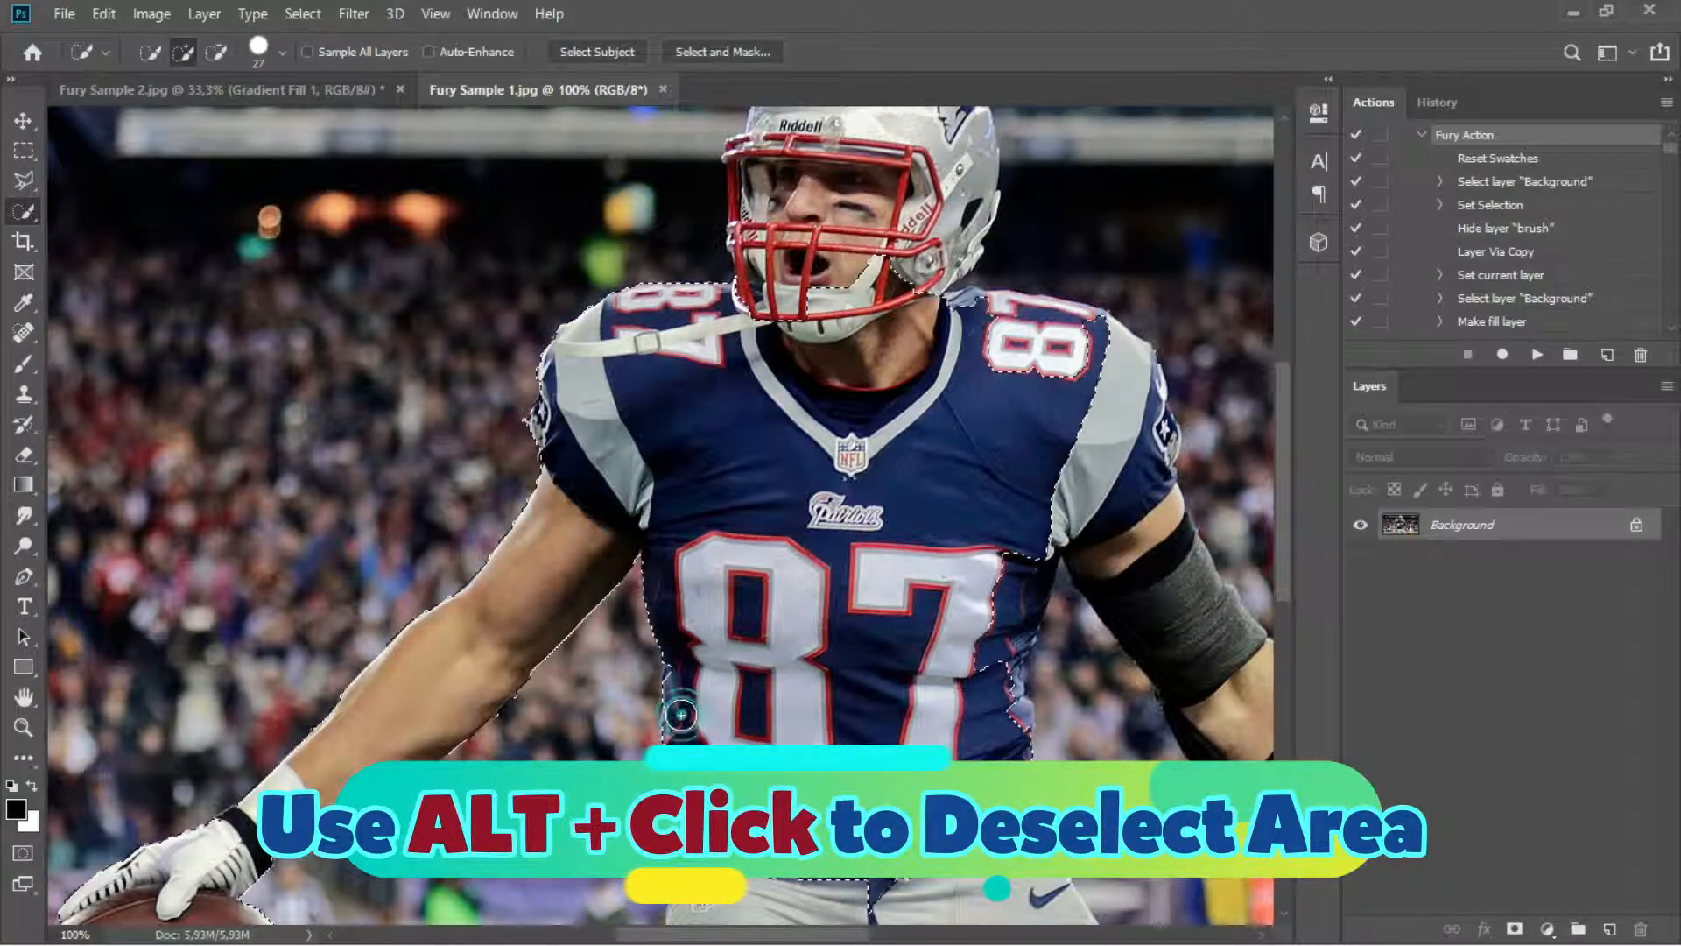
# - Add the player's helmet, face and face mask to the selection
pyautogui.scroll(5, 681, 720)
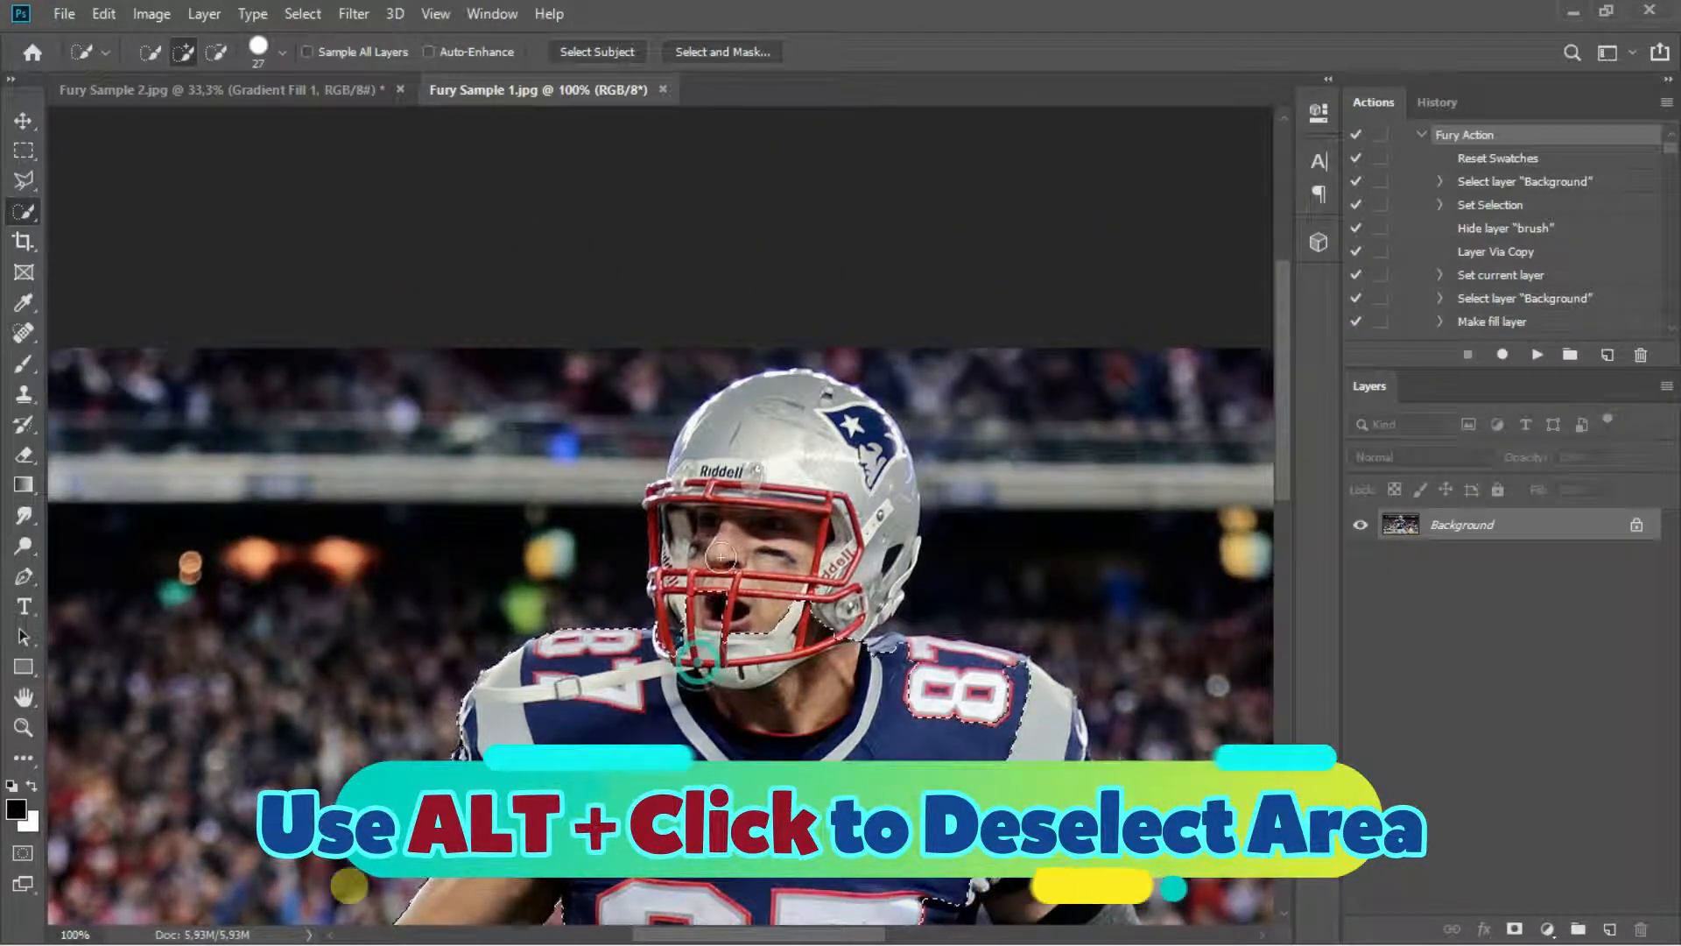
pyautogui.click(700, 514)
pyautogui.moveTo(701, 515)
pyautogui.mouseDown()
pyautogui.moveTo(749, 436)
pyautogui.moveTo(821, 463)
pyautogui.moveTo(843, 545)
pyautogui.moveTo(782, 598)
pyautogui.mouseUp()
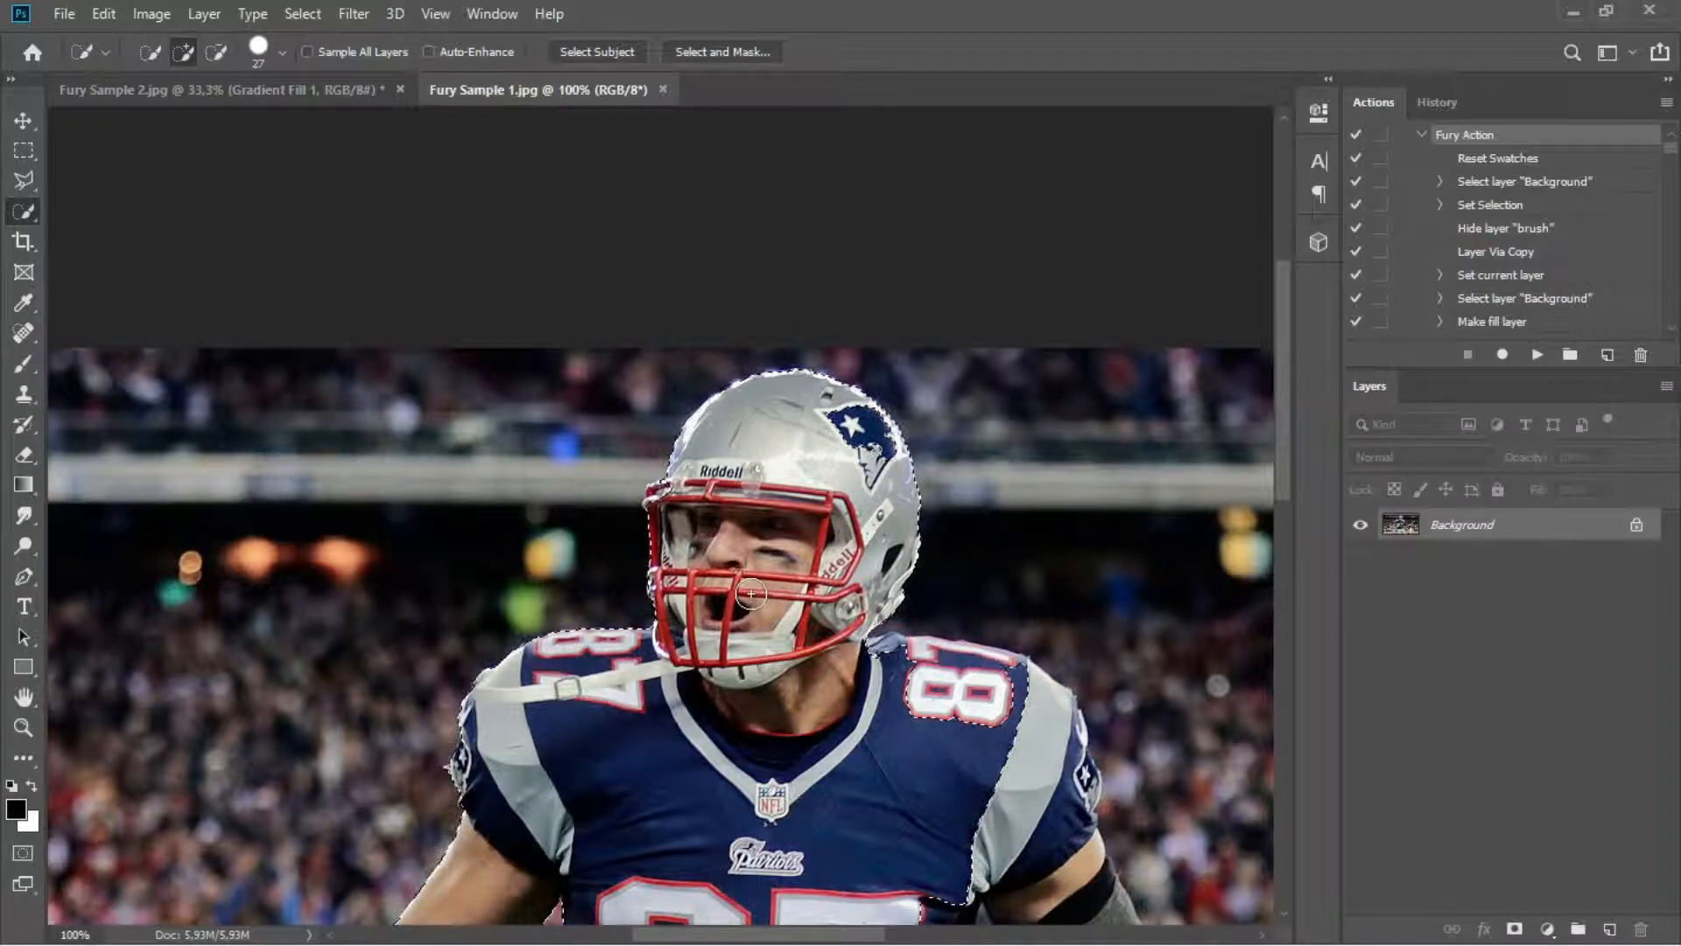
# - Add the jersey sleeve with its star emblem and the bare skin above the black arm sleeve to the selection
pyautogui.hotkey('ctrl', '+')
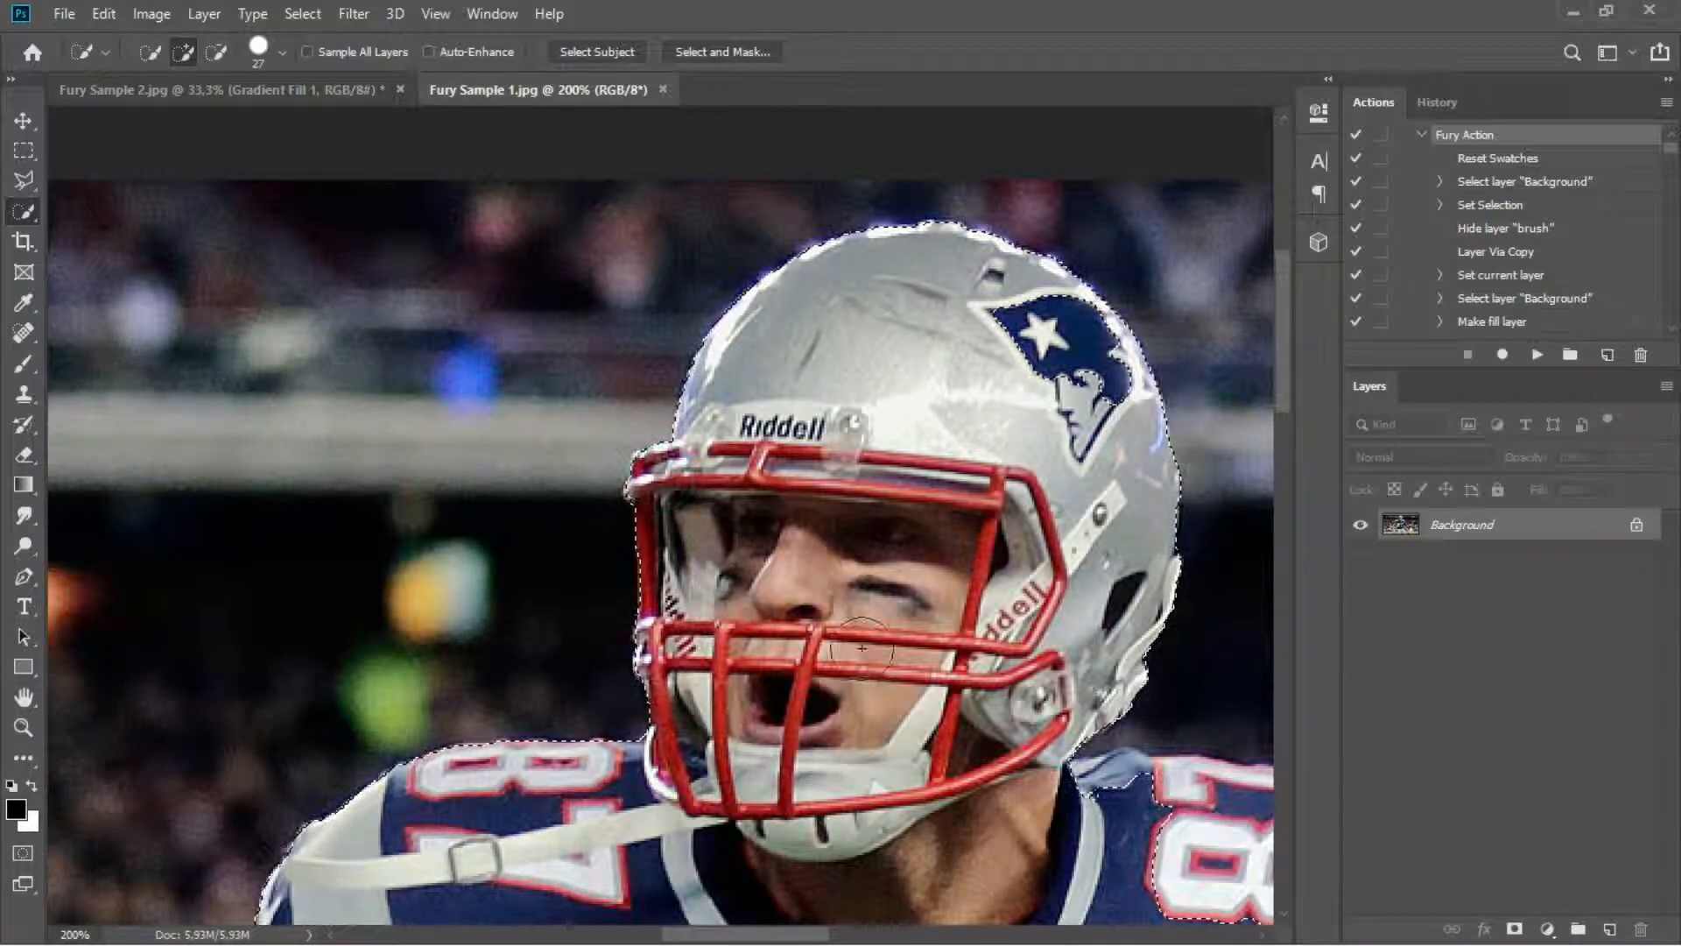
pyautogui.moveTo(1095, 793)
pyautogui.mouseDown()
pyautogui.moveTo(830, 659)
pyautogui.moveTo(882, 646)
pyautogui.moveTo(1003, 669)
pyautogui.moveTo(1012, 741)
pyautogui.moveTo(645, 594)
pyautogui.moveTo(605, 523)
pyautogui.mouseUp()
pyautogui.moveTo(708, 523)
pyautogui.mouseDown()
pyautogui.moveTo(713, 508)
pyautogui.moveTo(769, 601)
pyautogui.moveTo(782, 666)
pyautogui.moveTo(807, 675)
pyautogui.mouseUp()
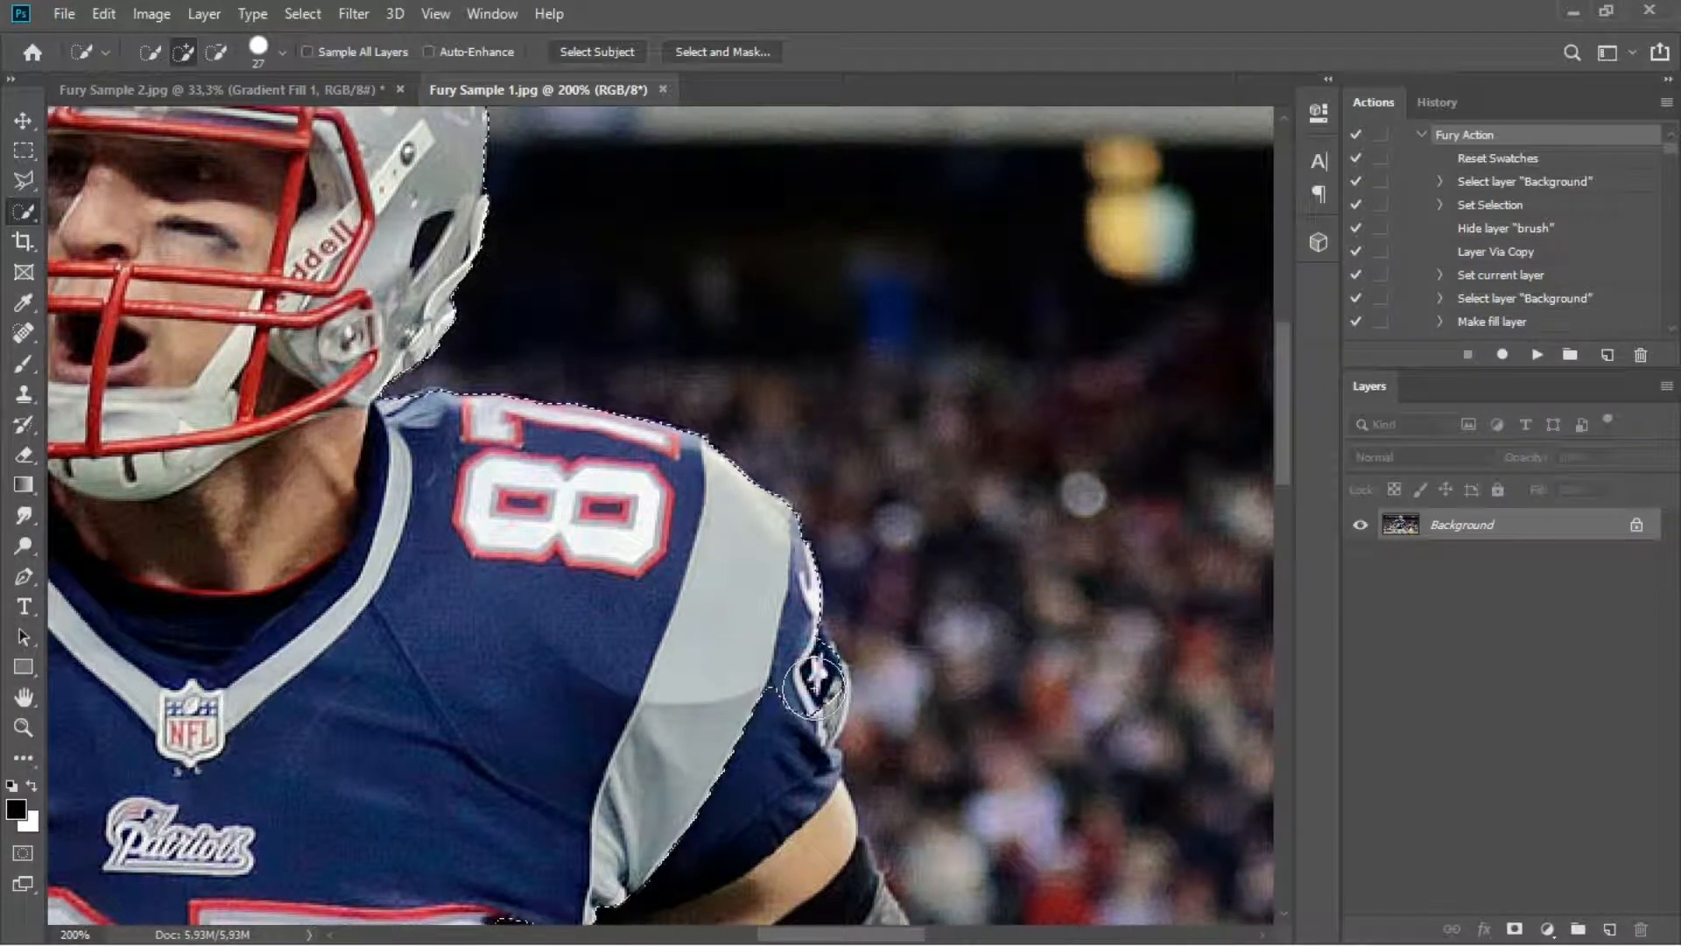
pyautogui.scroll(-4, 750, 751)
pyautogui.moveTo(749, 457); pyautogui.dragTo(751, 613)
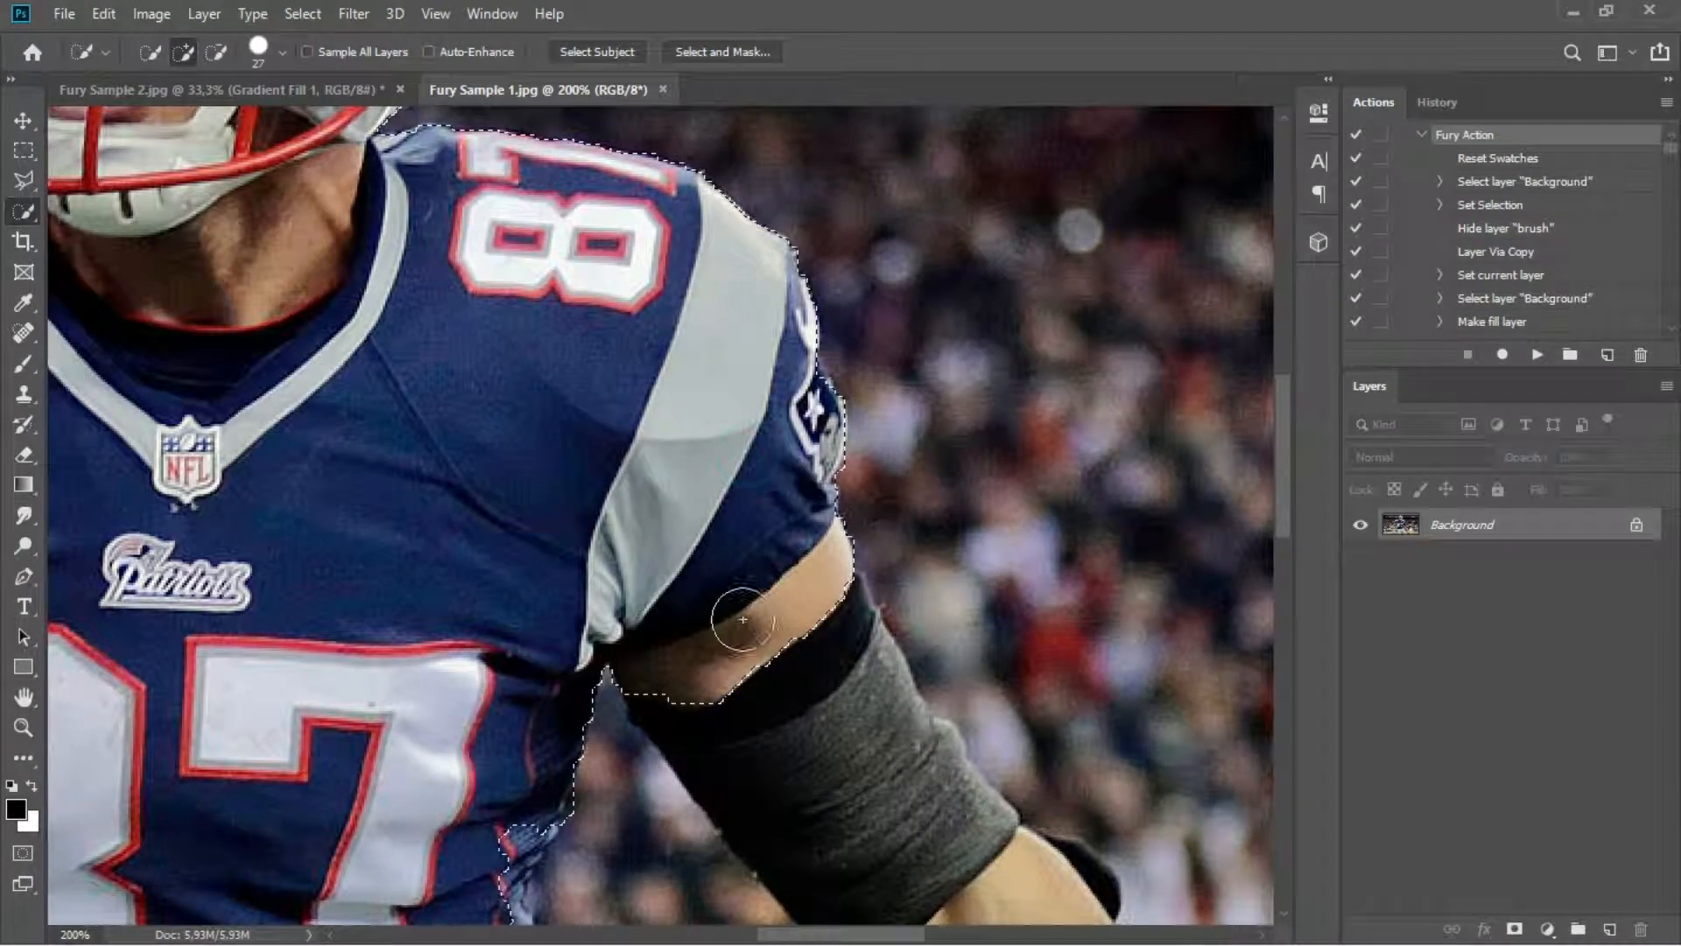
# - Add the arm in black sleeves down to the wrist to the selection, subtracting the spill along both edges of the forearm
pyautogui.moveTo(749, 736); pyautogui.dragTo(557, 437)
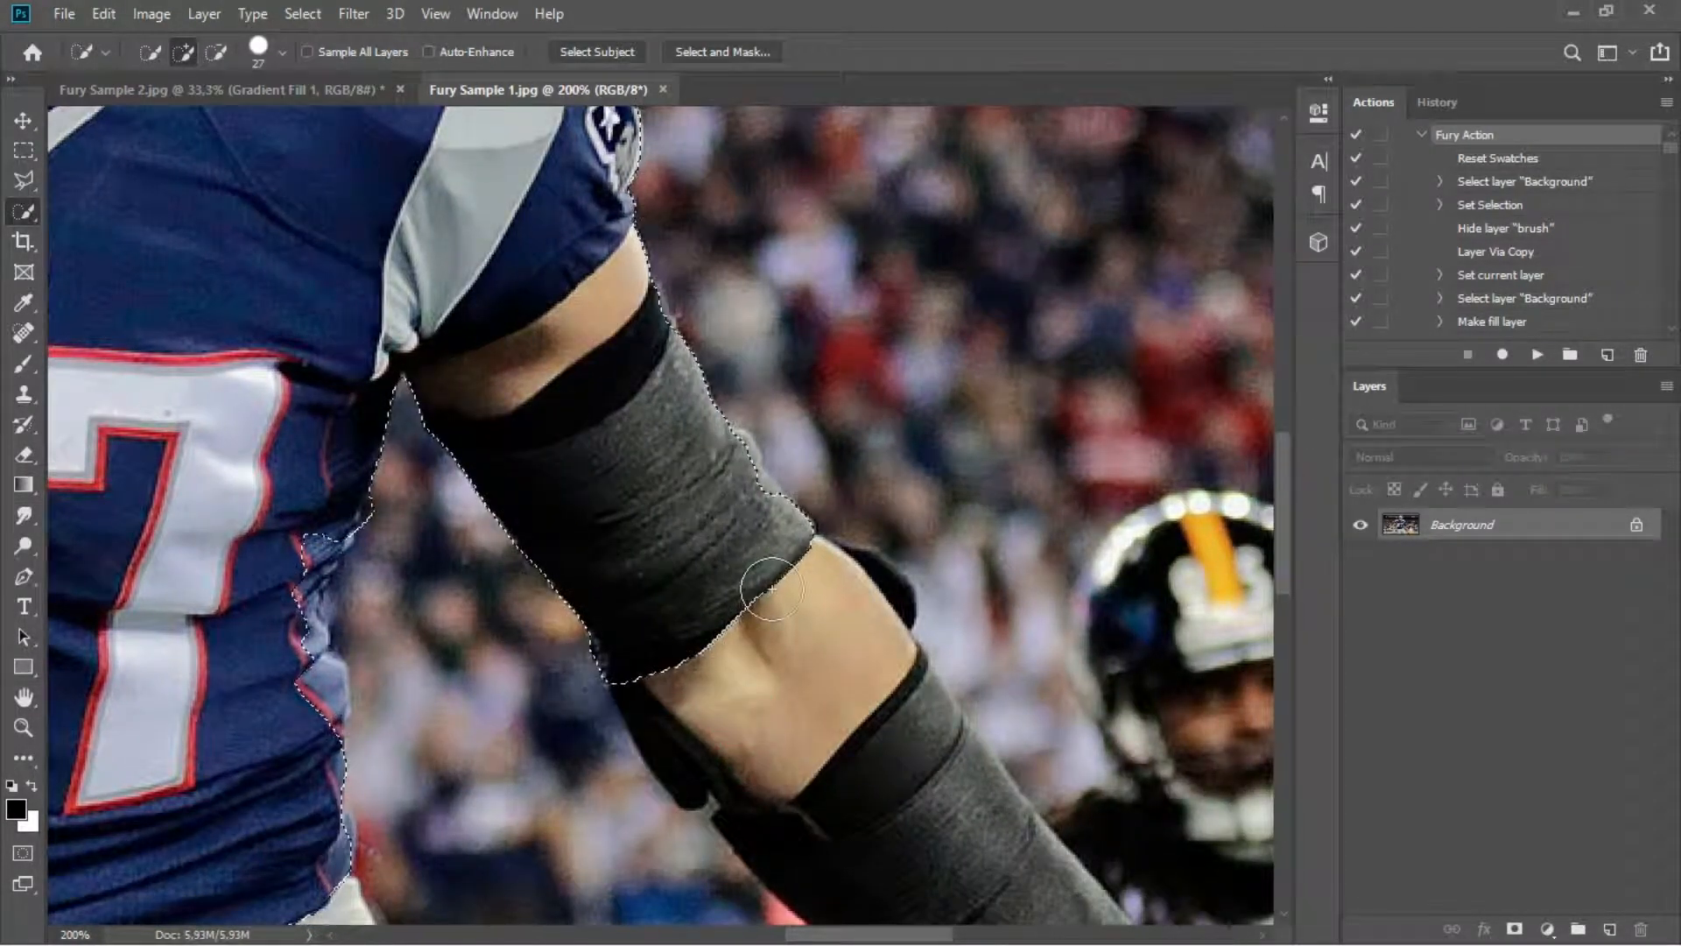
pyautogui.moveTo(830, 706)
pyautogui.mouseDown()
pyautogui.moveTo(721, 658)
pyautogui.moveTo(622, 379)
pyautogui.mouseUp()
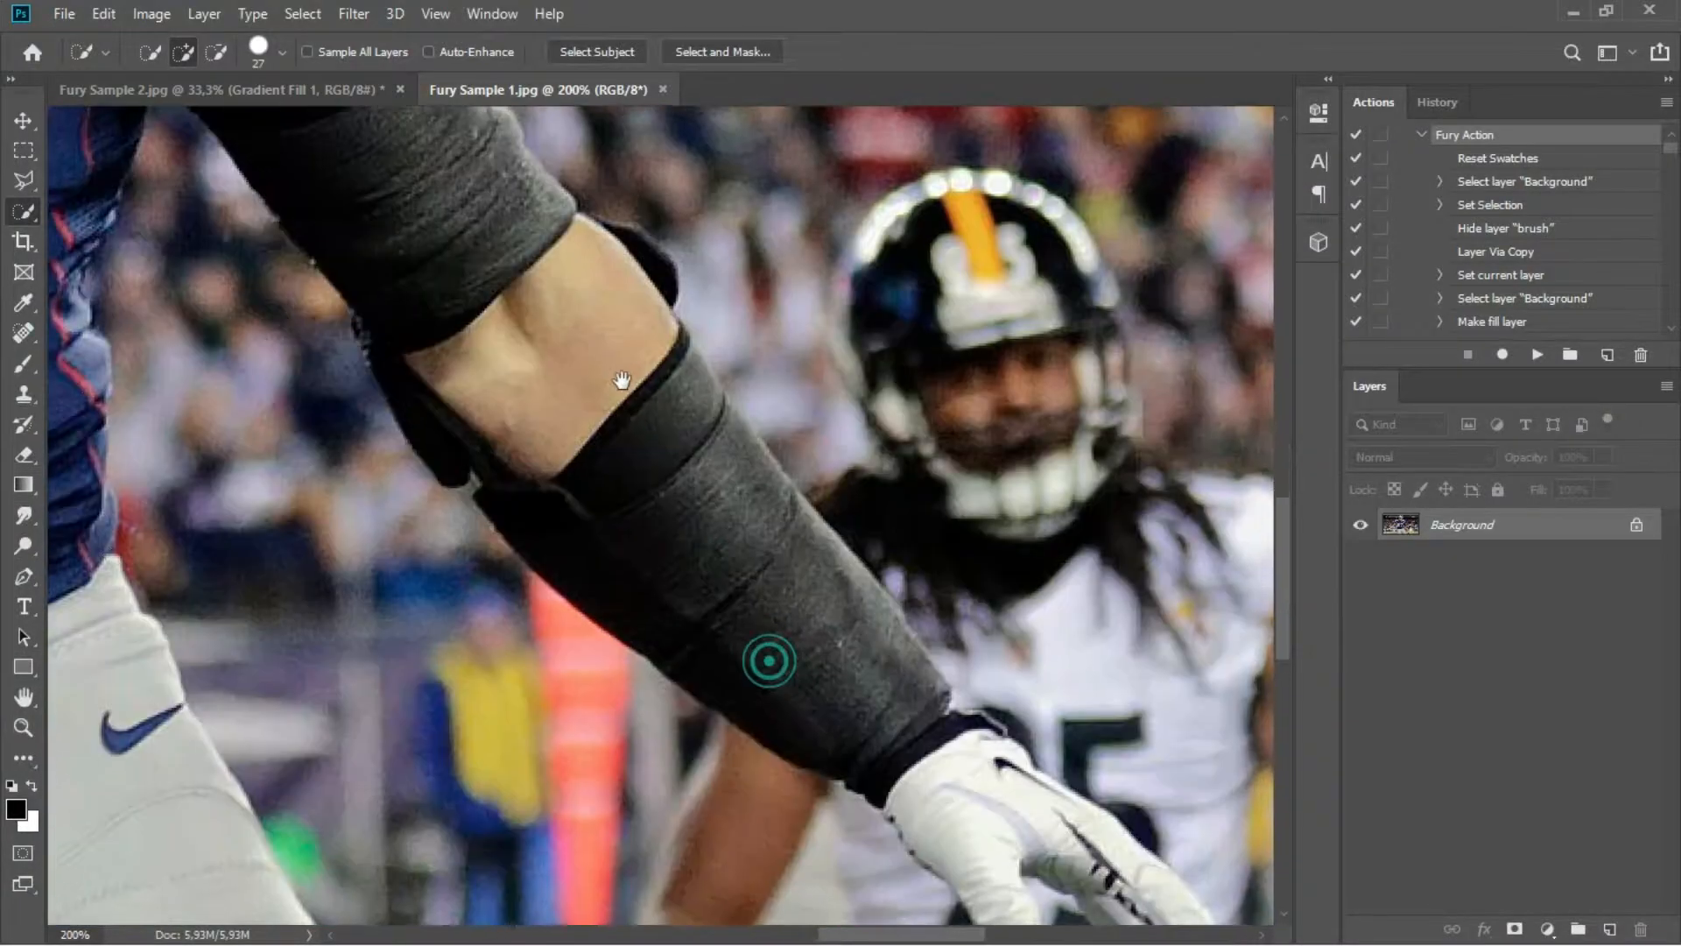
pyautogui.moveTo(634, 473); pyautogui.dragTo(711, 562)
pyautogui.press('alt')
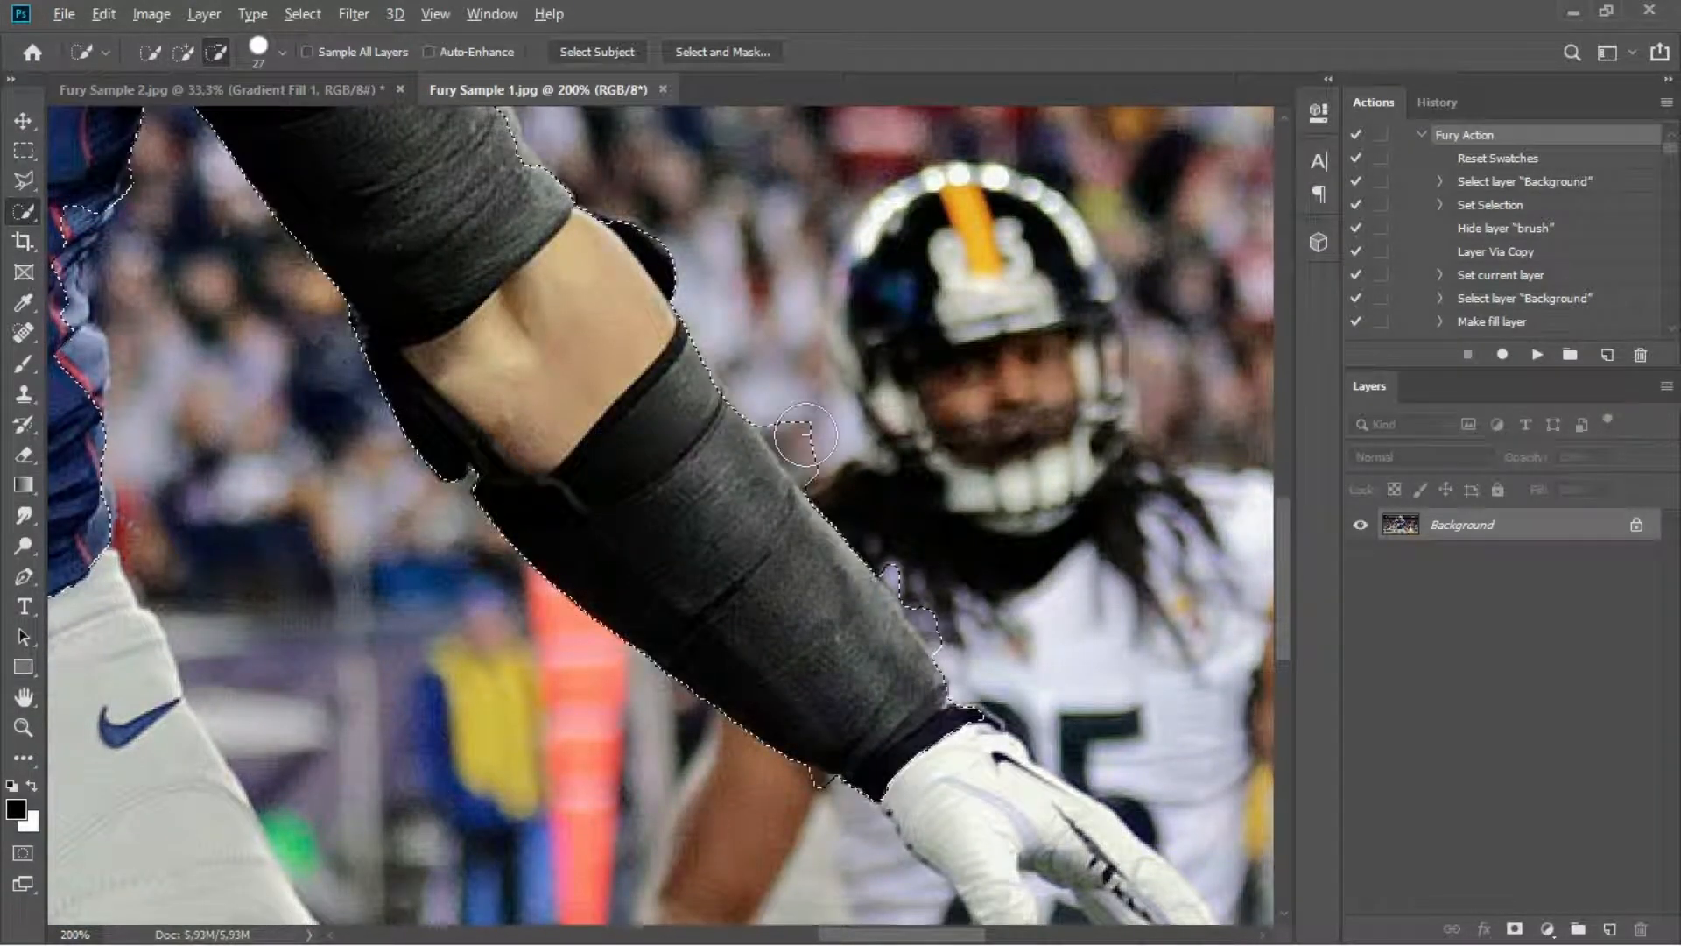
pyautogui.click(793, 419)
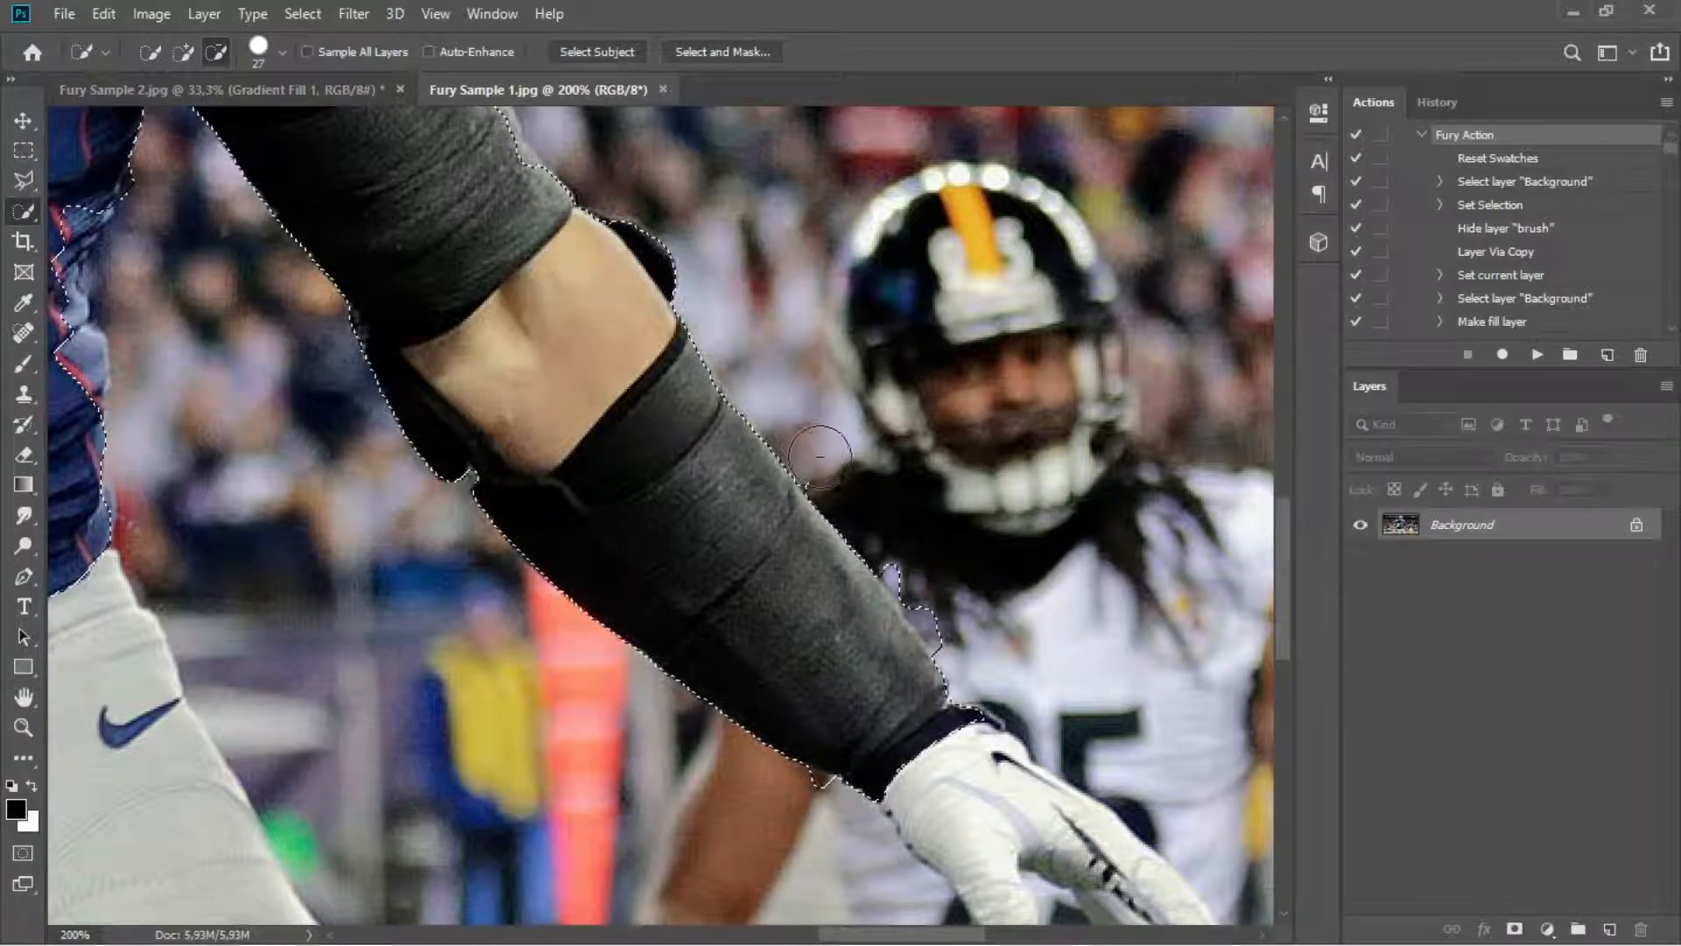
pyautogui.click(957, 630)
pyautogui.click(799, 792)
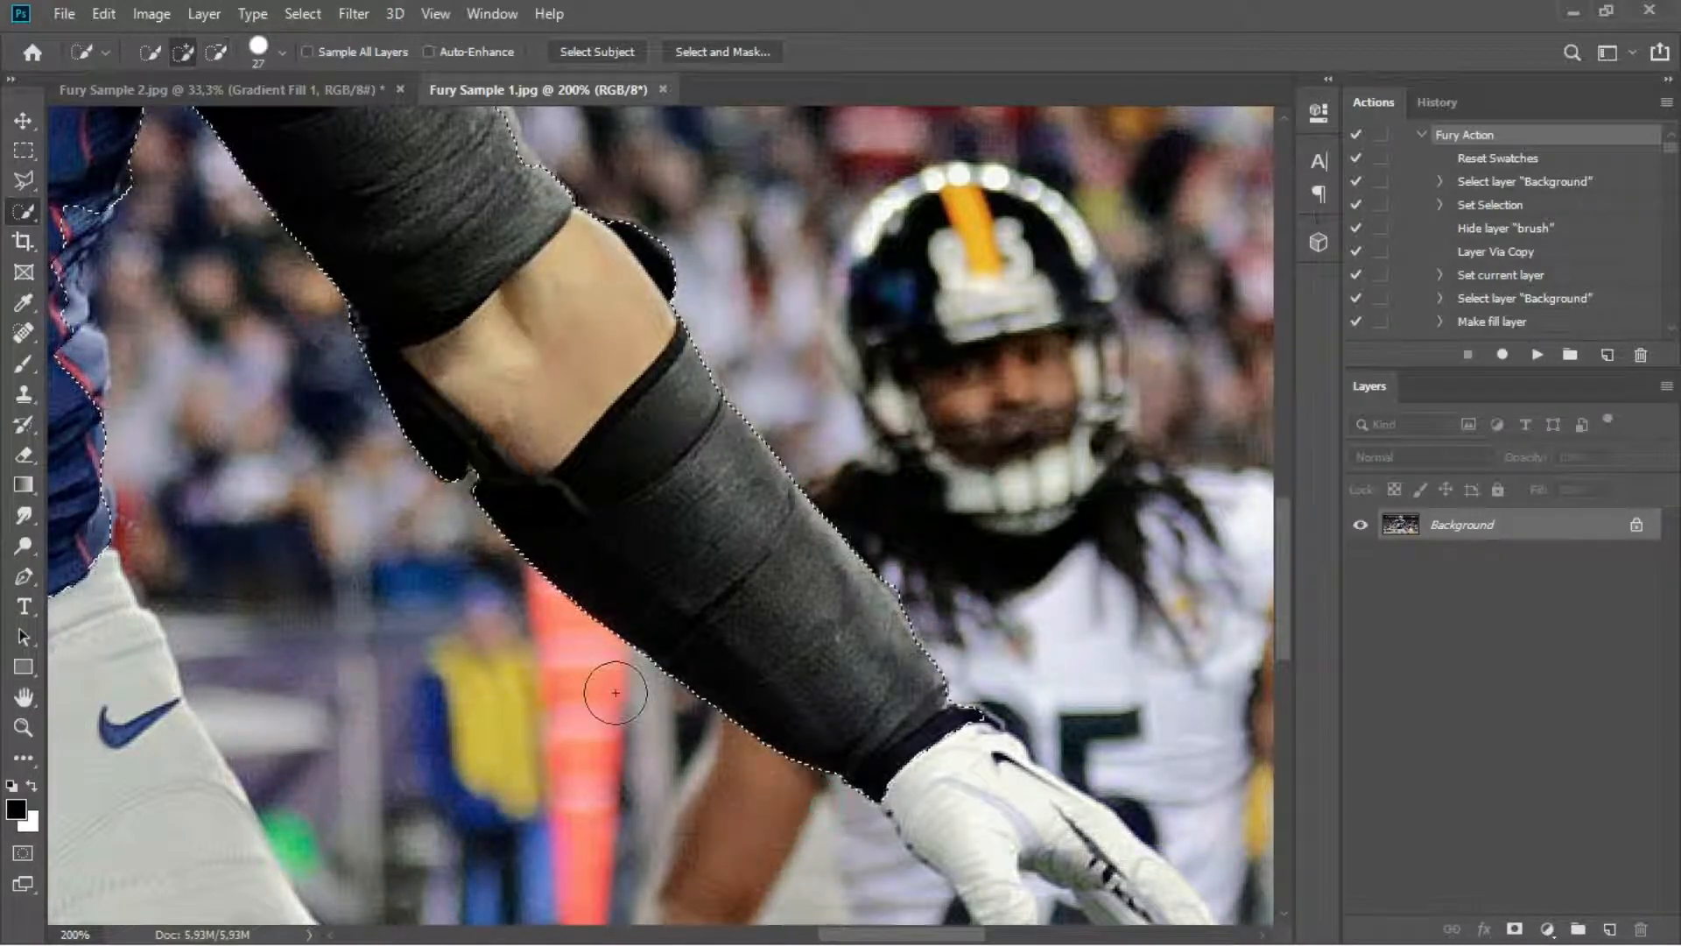
# - Add the white glove to the selection and subtract the gap between thumb and fingers with a 10 px Quick Selection brush
pyautogui.scroll(-5, 766, 639)
pyautogui.hscroll(5, 766, 639)
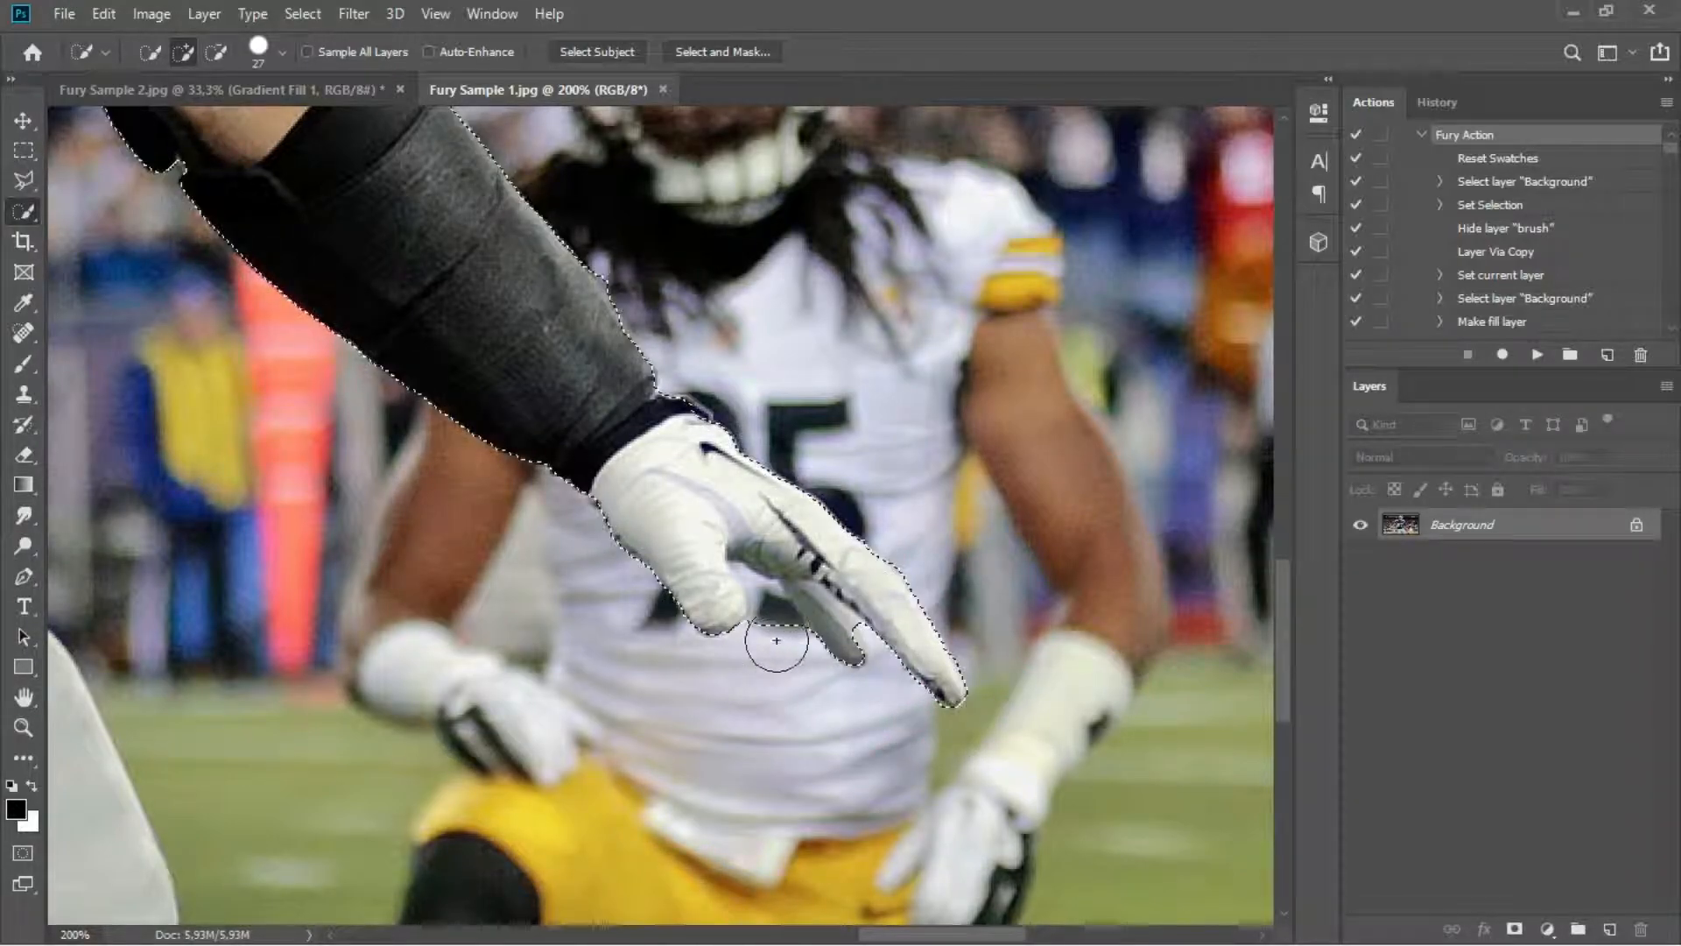
pyautogui.click(281, 52)
pyautogui.moveTo(229, 115); pyautogui.dragTo(159, 116)
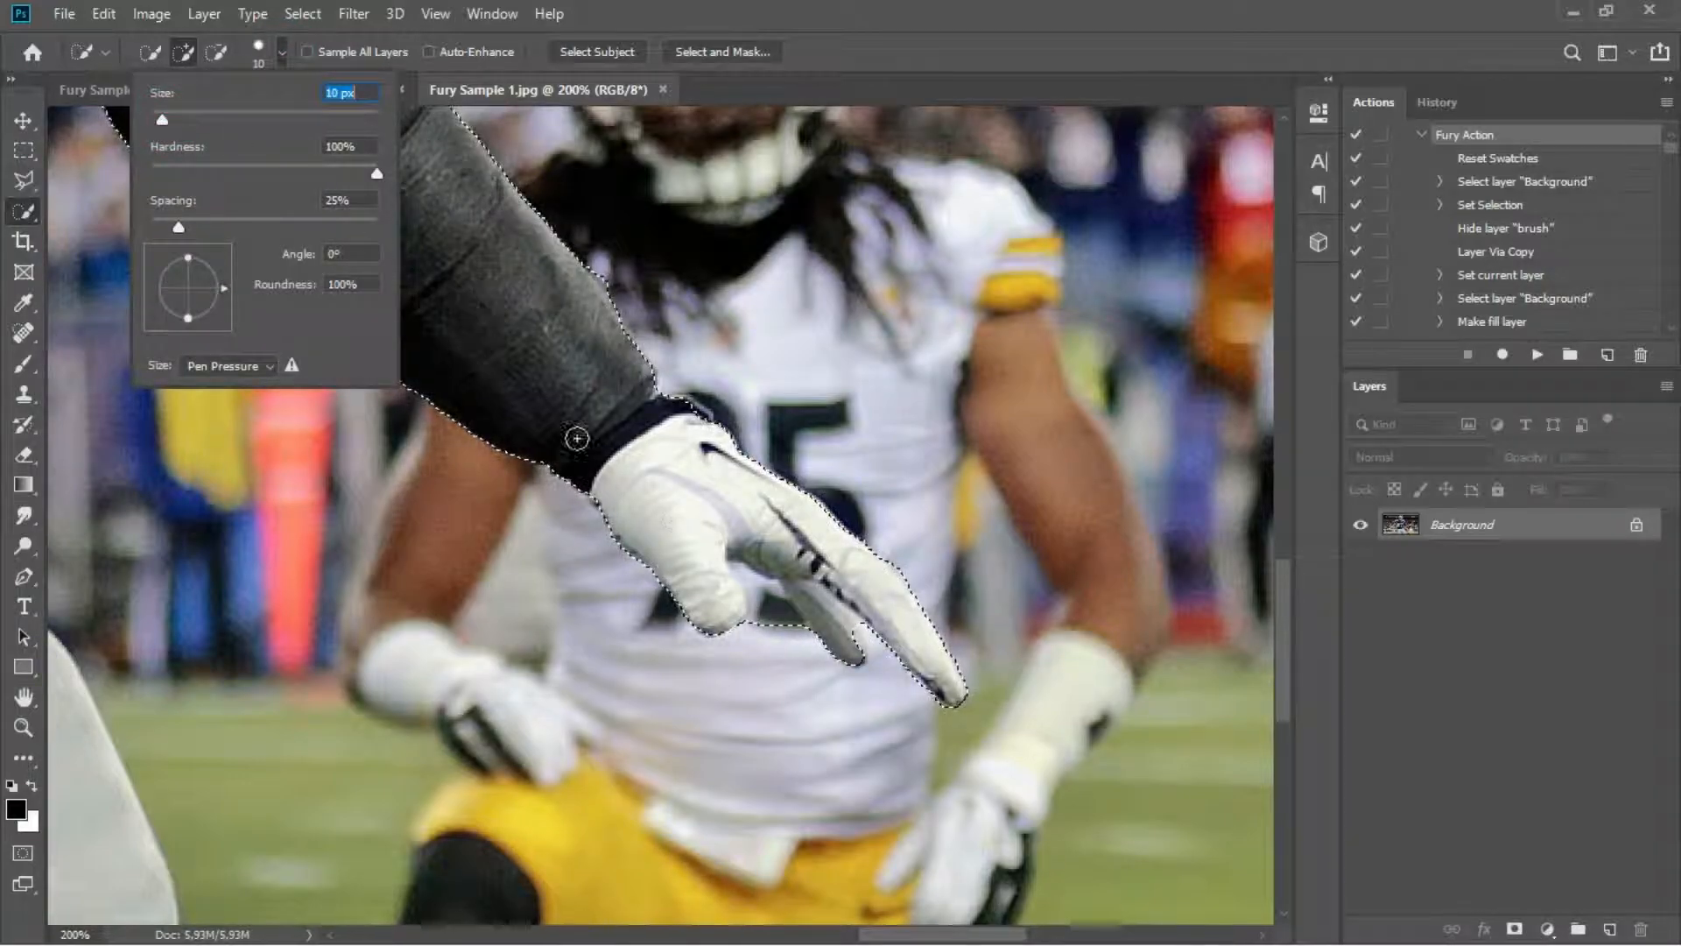
pyautogui.keyDown('alt'); pyautogui.click(754, 589); pyautogui.keyUp('alt')
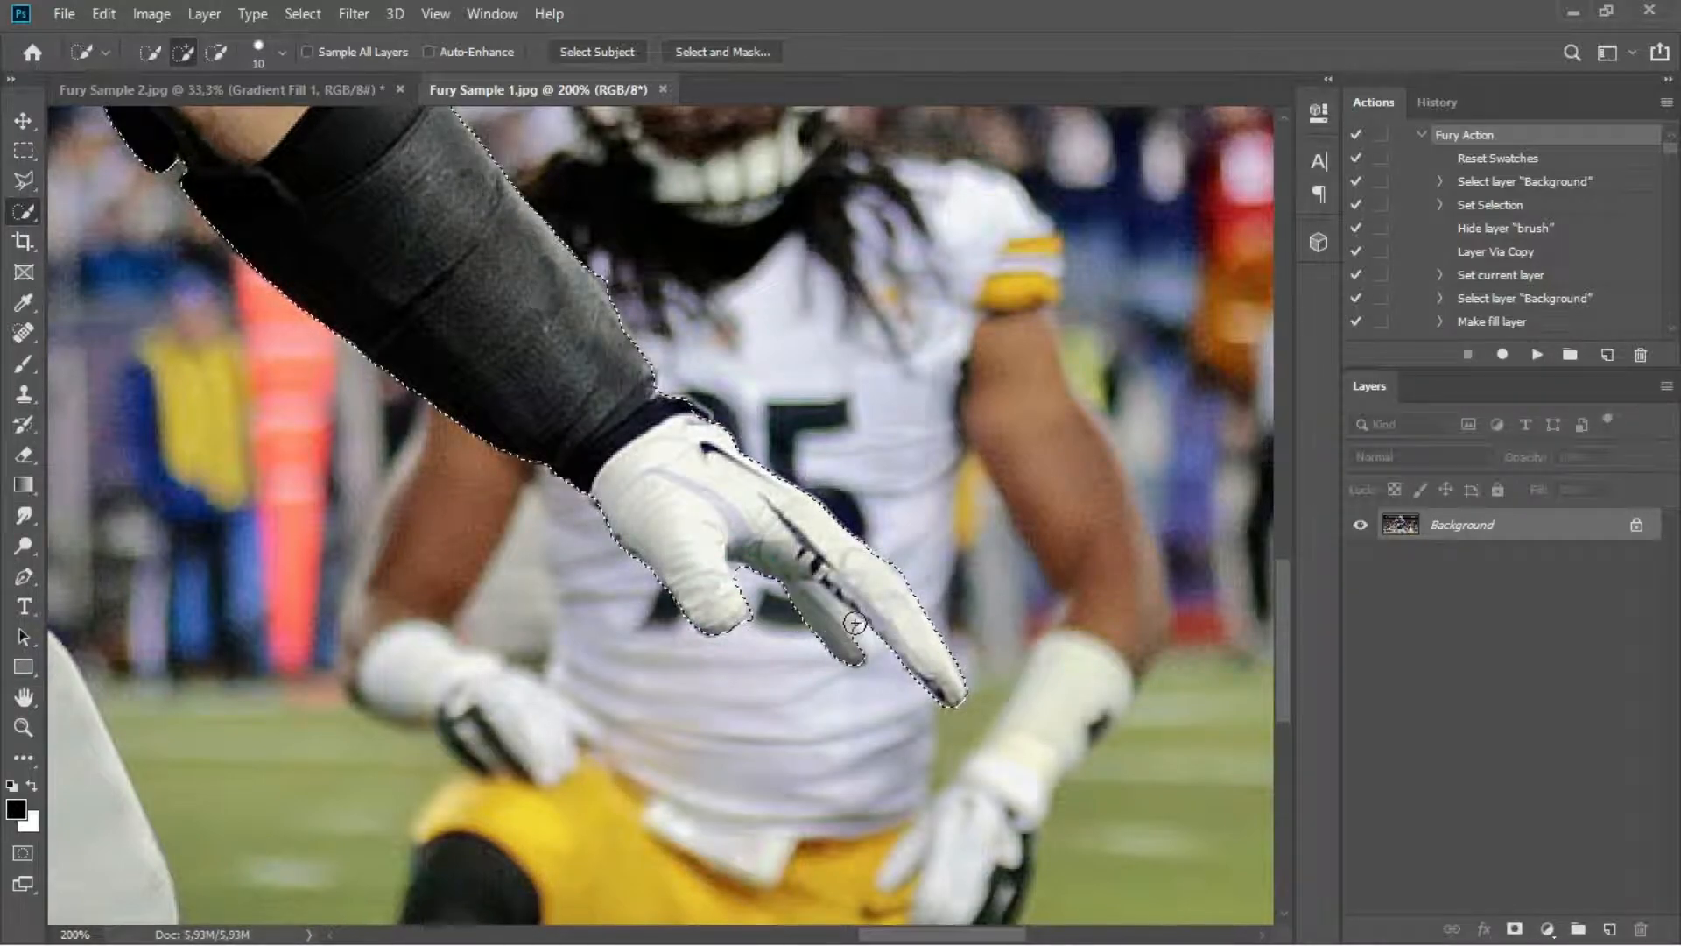
# - Add both legs of the gray pants to the selection and subtract the grass between them
pyautogui.moveTo(430, 696); pyautogui.dragTo(523, 569)
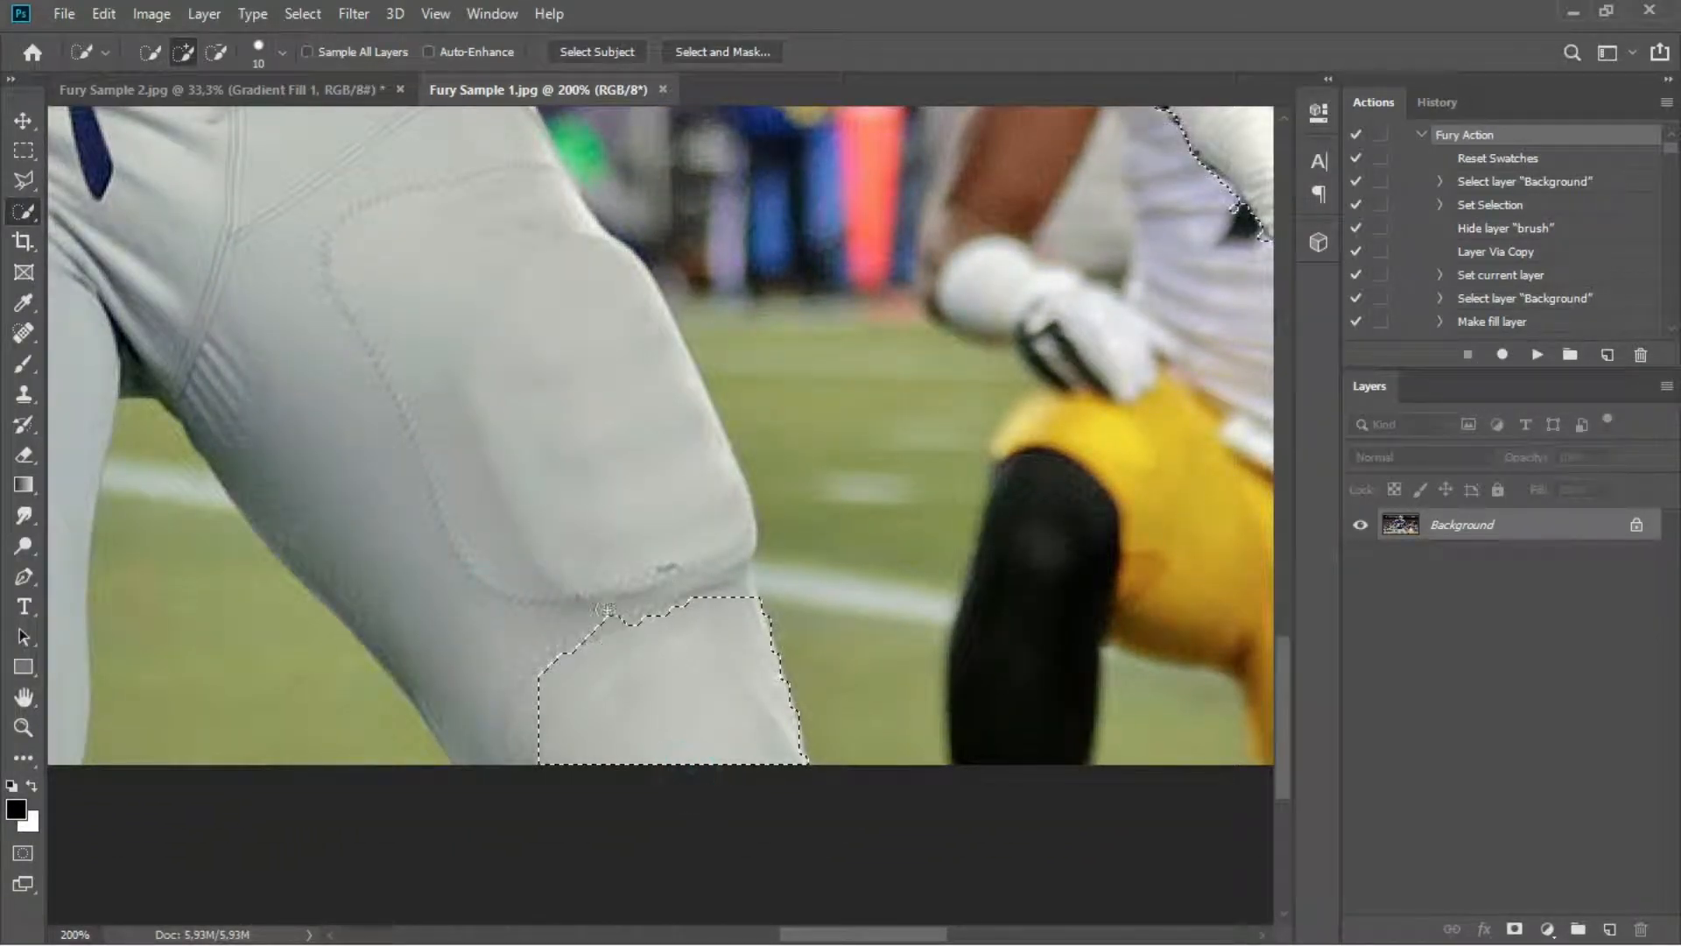
pyautogui.moveTo(366, 374)
pyautogui.mouseDown()
pyautogui.moveTo(757, 358)
pyautogui.moveTo(829, 374)
pyautogui.mouseUp()
pyautogui.click(341, 803)
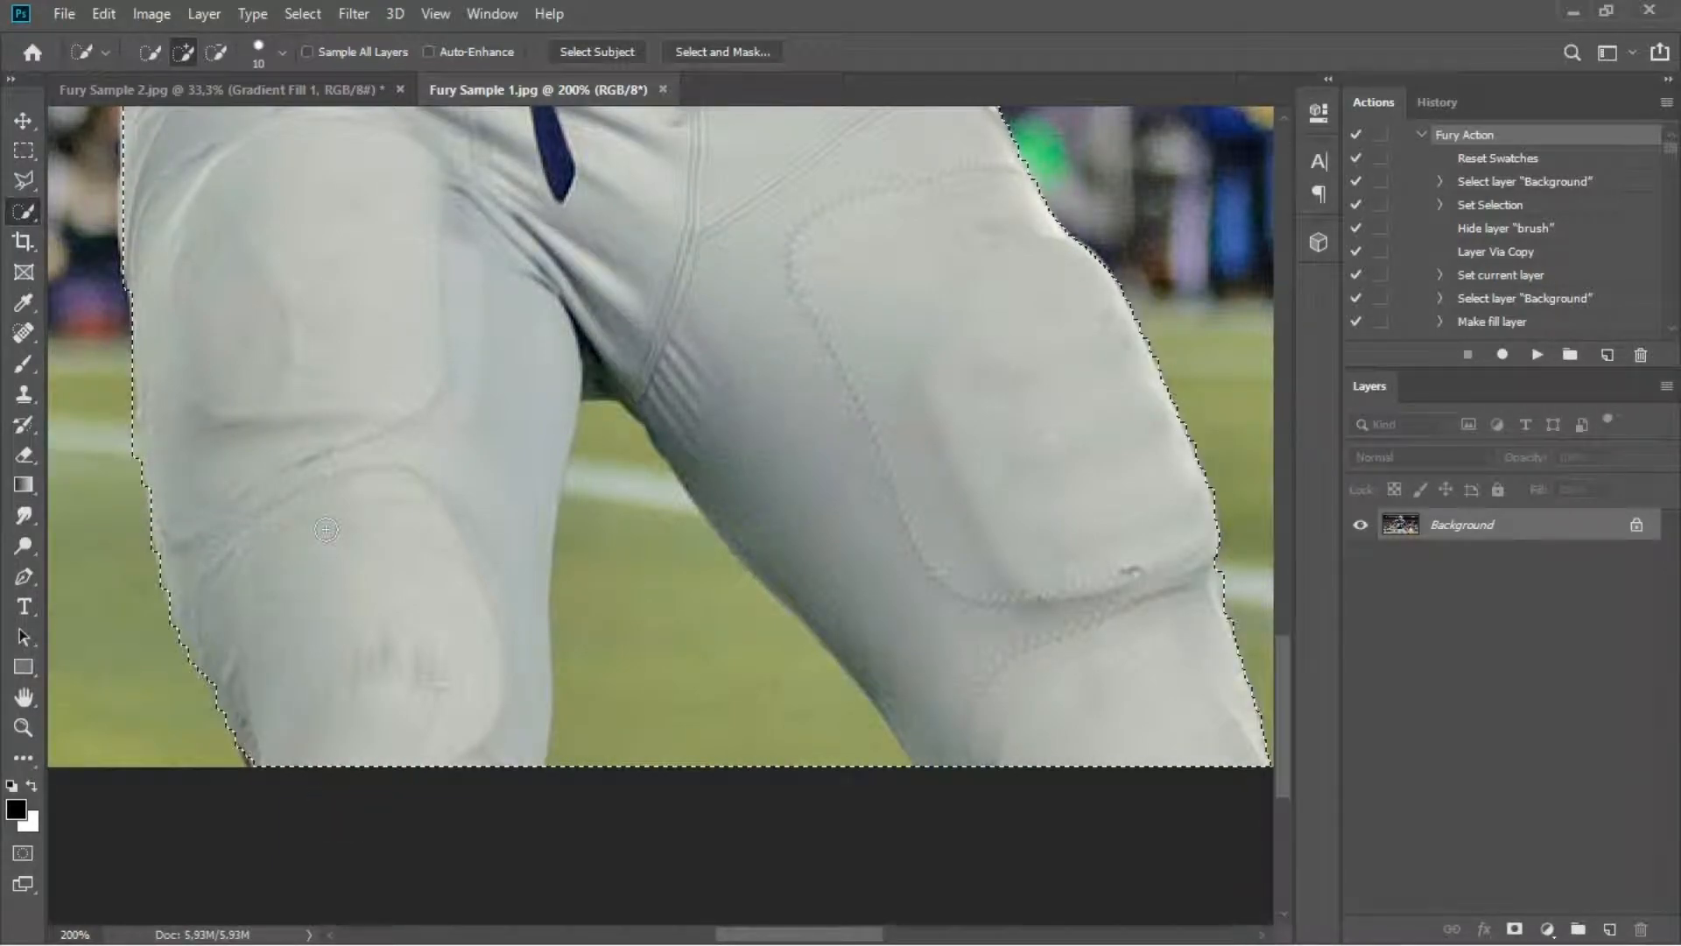
pyautogui.keyDown('alt'); pyautogui.click(662, 696); pyautogui.keyUp('alt')
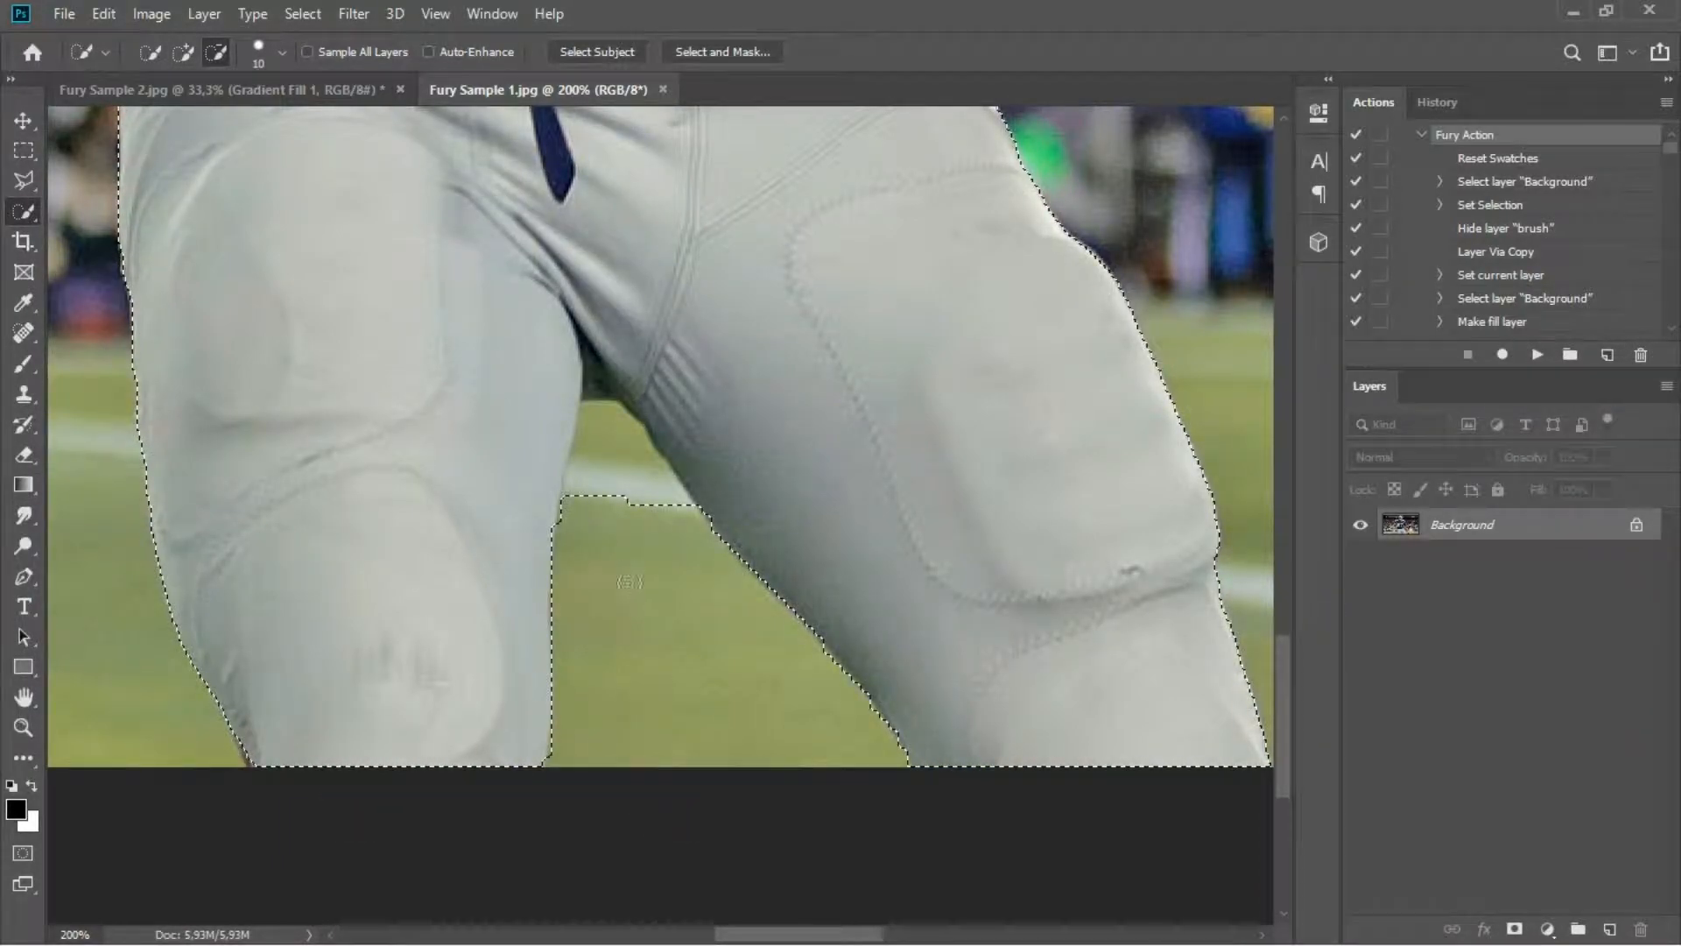
pyautogui.moveTo(630, 486); pyautogui.dragTo(758, 771)
pyautogui.moveTo(619, 544); pyautogui.dragTo(578, 593)
pyautogui.moveTo(562, 500); pyautogui.dragTo(491, 646)
# - Create a new layer above the Background and name it brush
pyautogui.moveTo(825, 398); pyautogui.dragTo(562, 653)
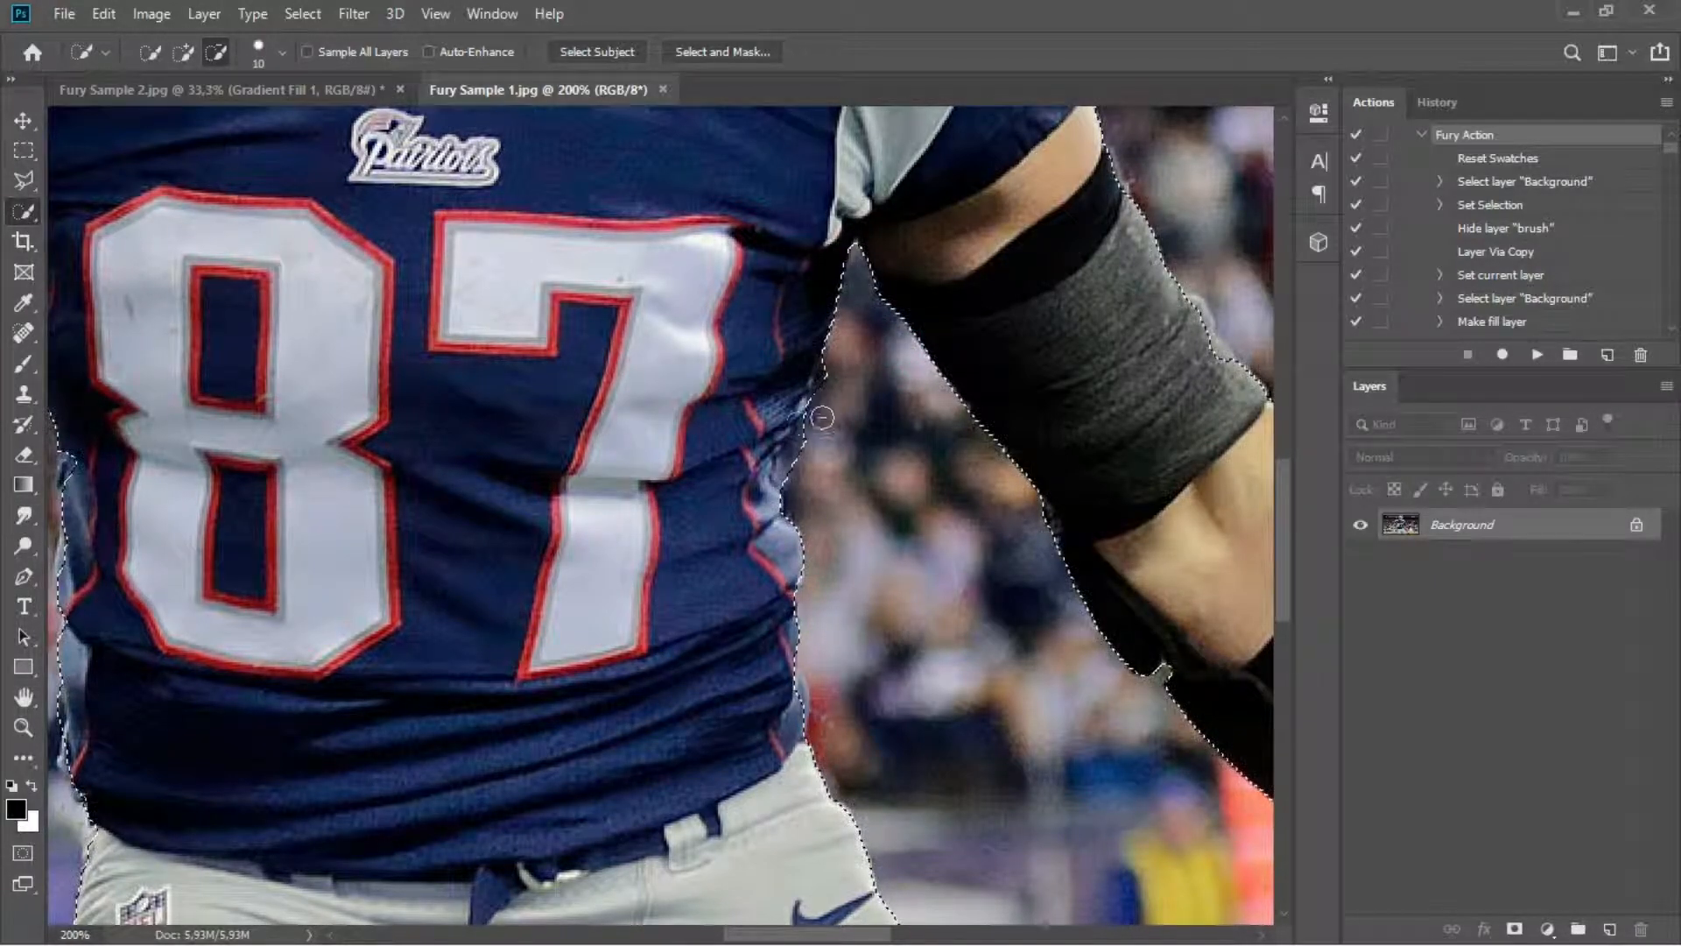
pyautogui.hotkey('ctrl', '-')
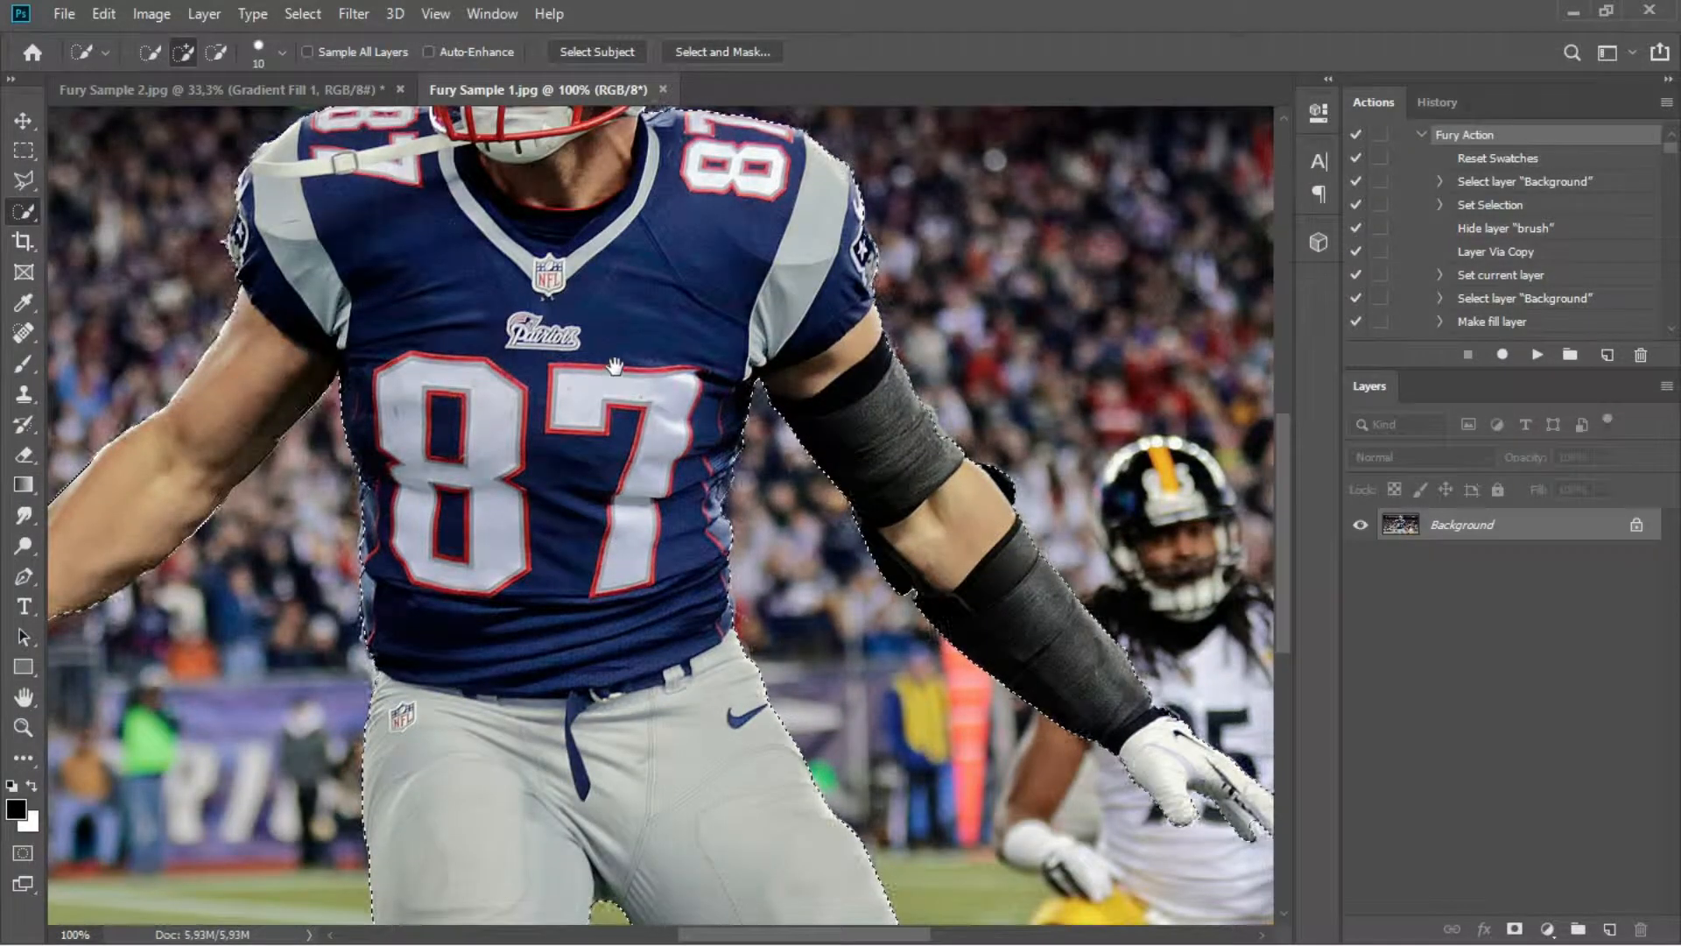
pyautogui.scroll(5, 617, 544)
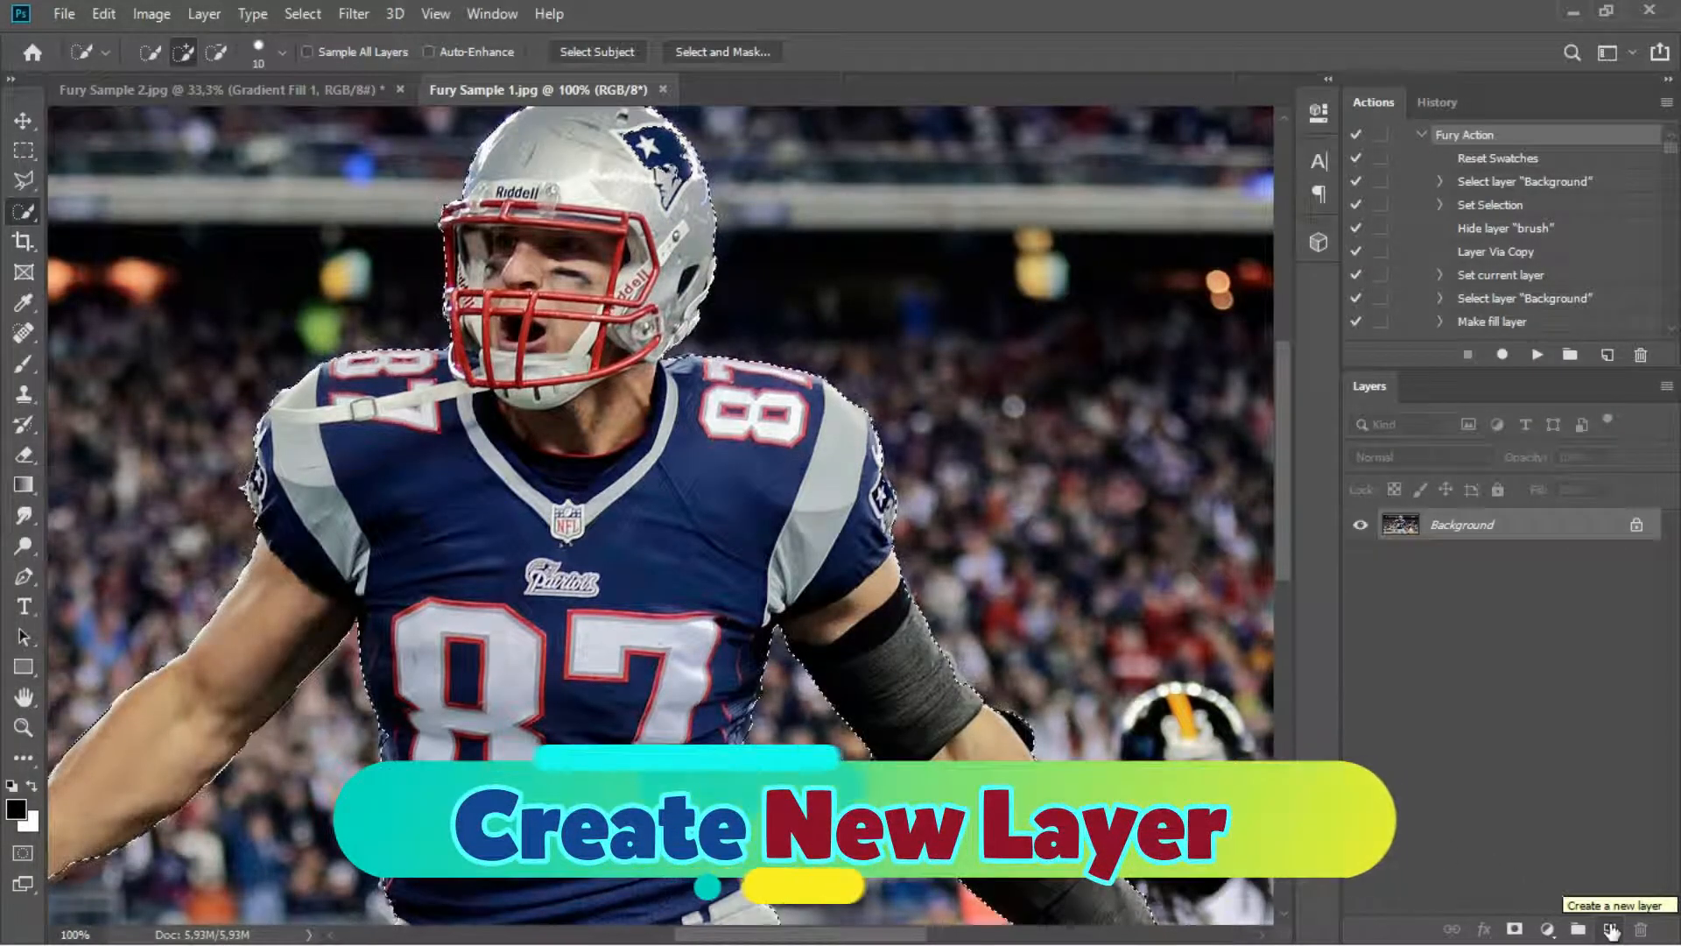
pyautogui.click(1612, 930)
pyautogui.doubleClick(1450, 525)
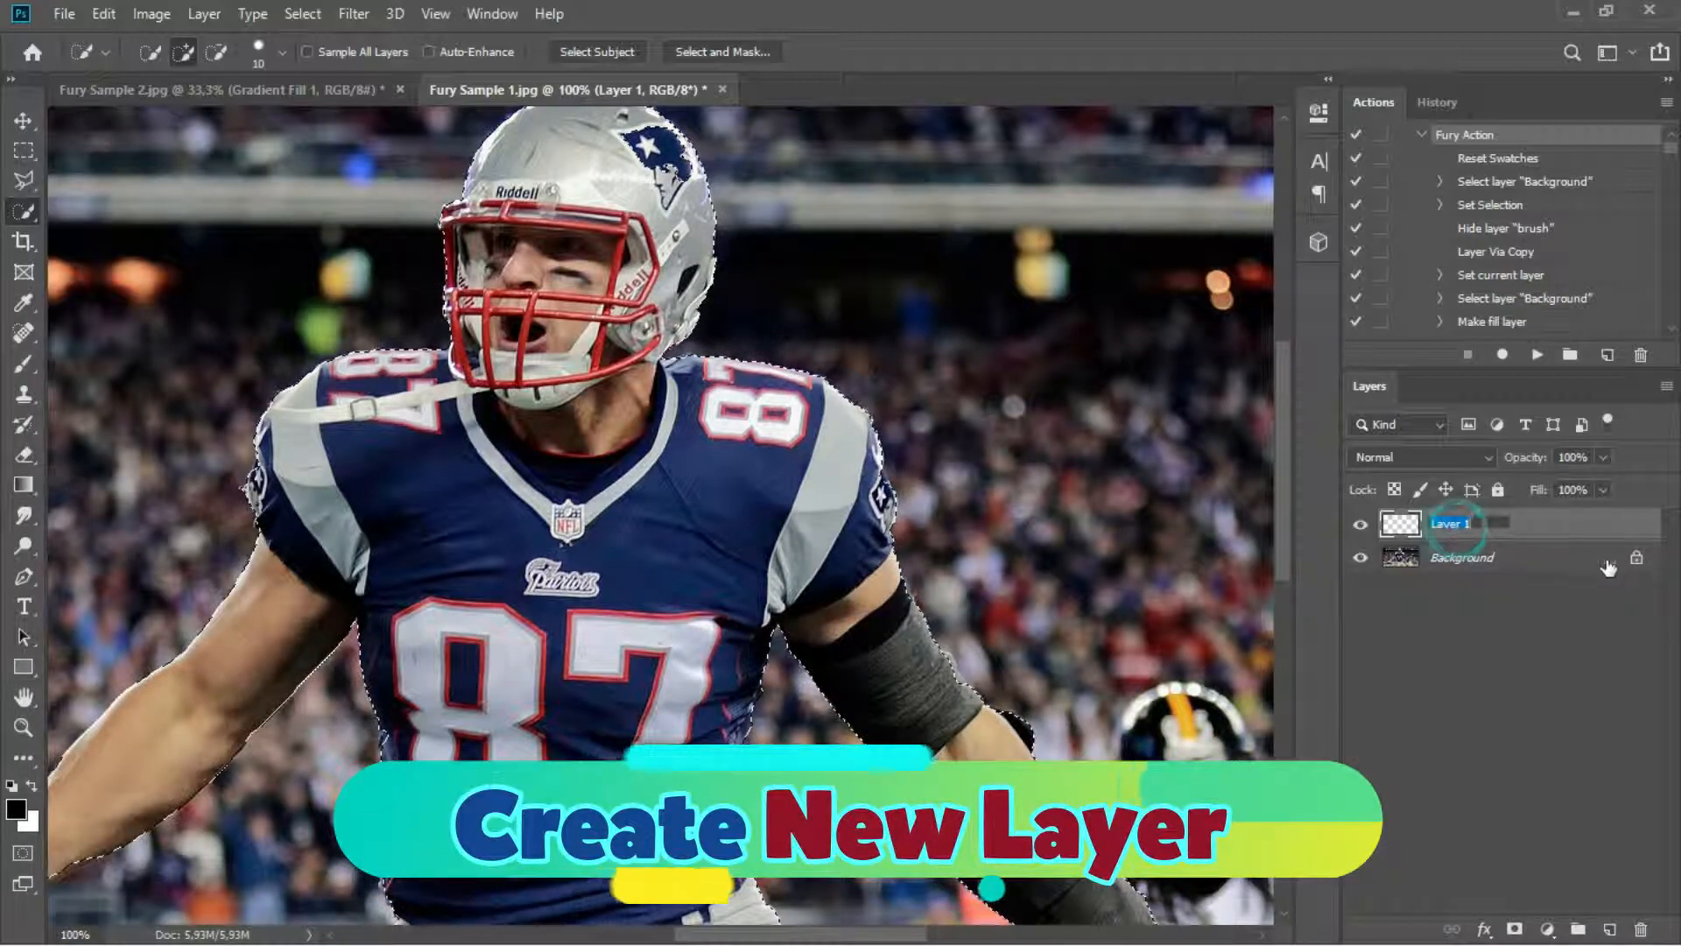
pyautogui.write('brush')
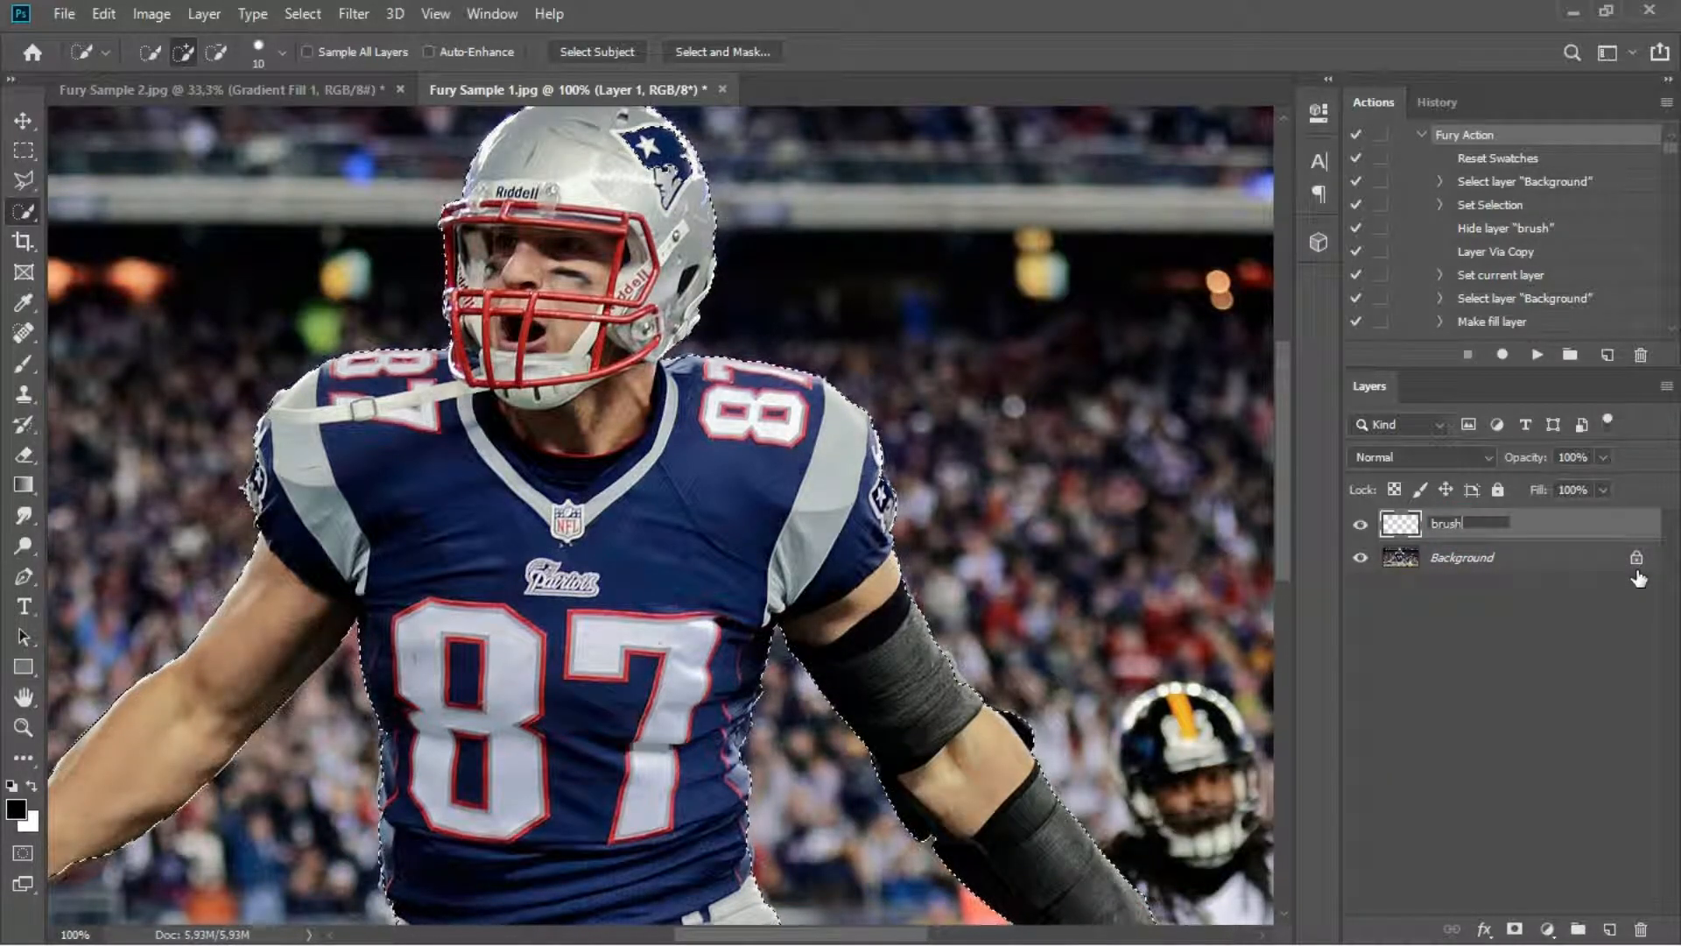
pyautogui.press('Return')
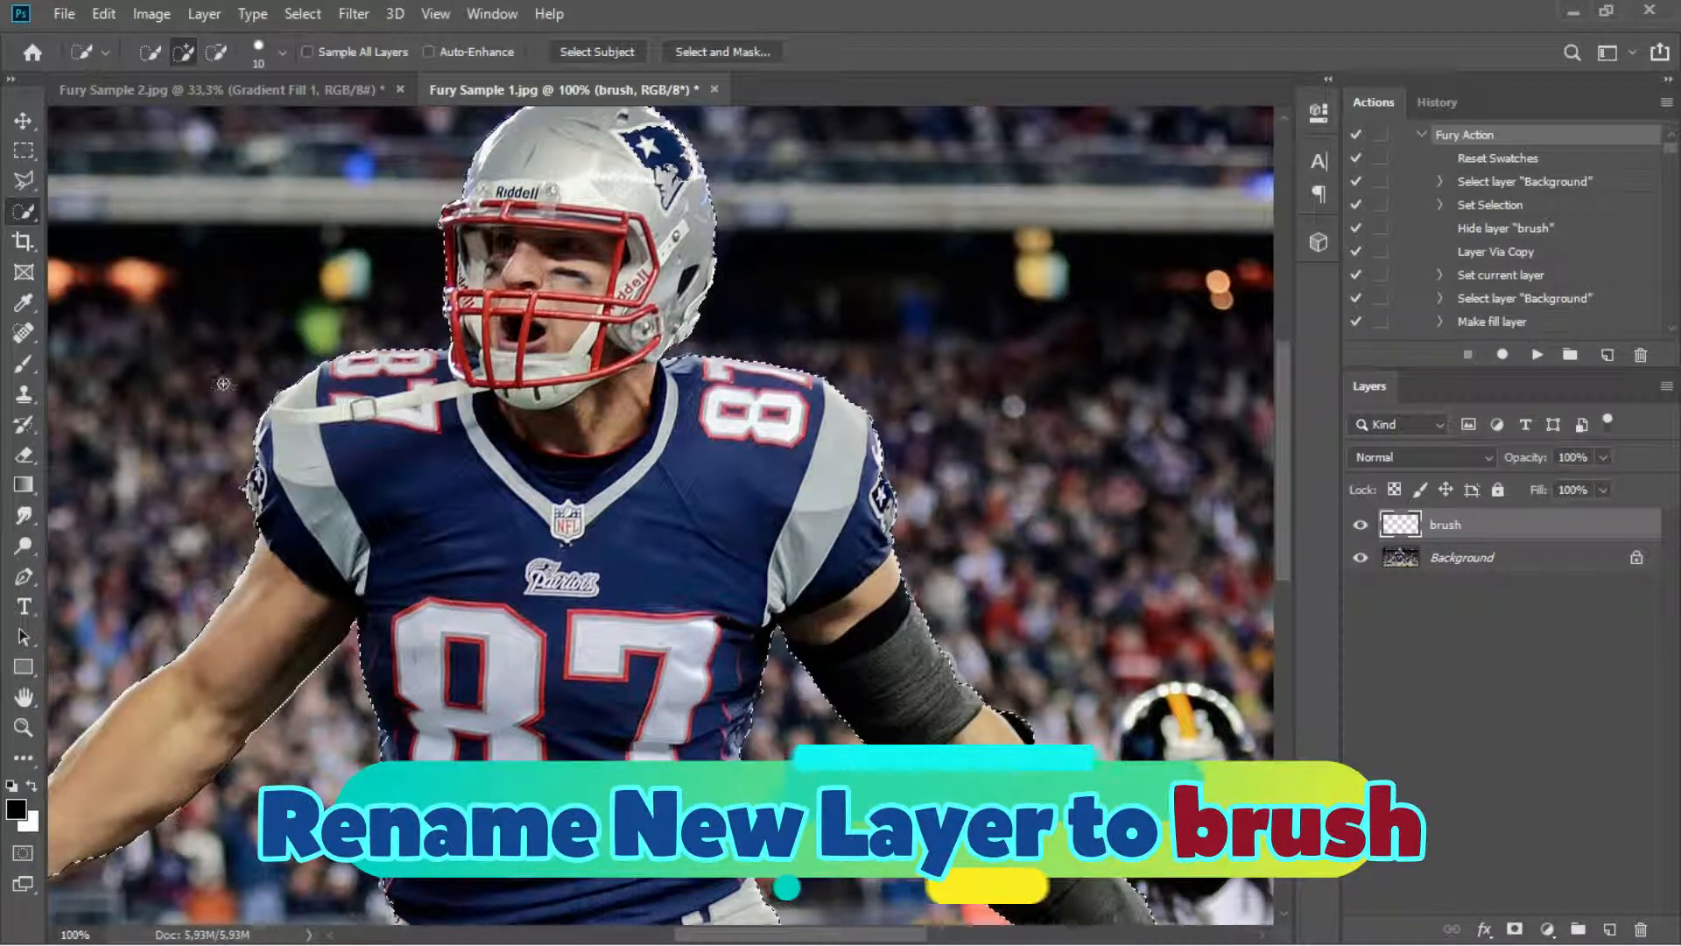
# - Choose the Brush tool and set the foreground color to a bright cyan with hue 176°
pyautogui.click(23, 365)
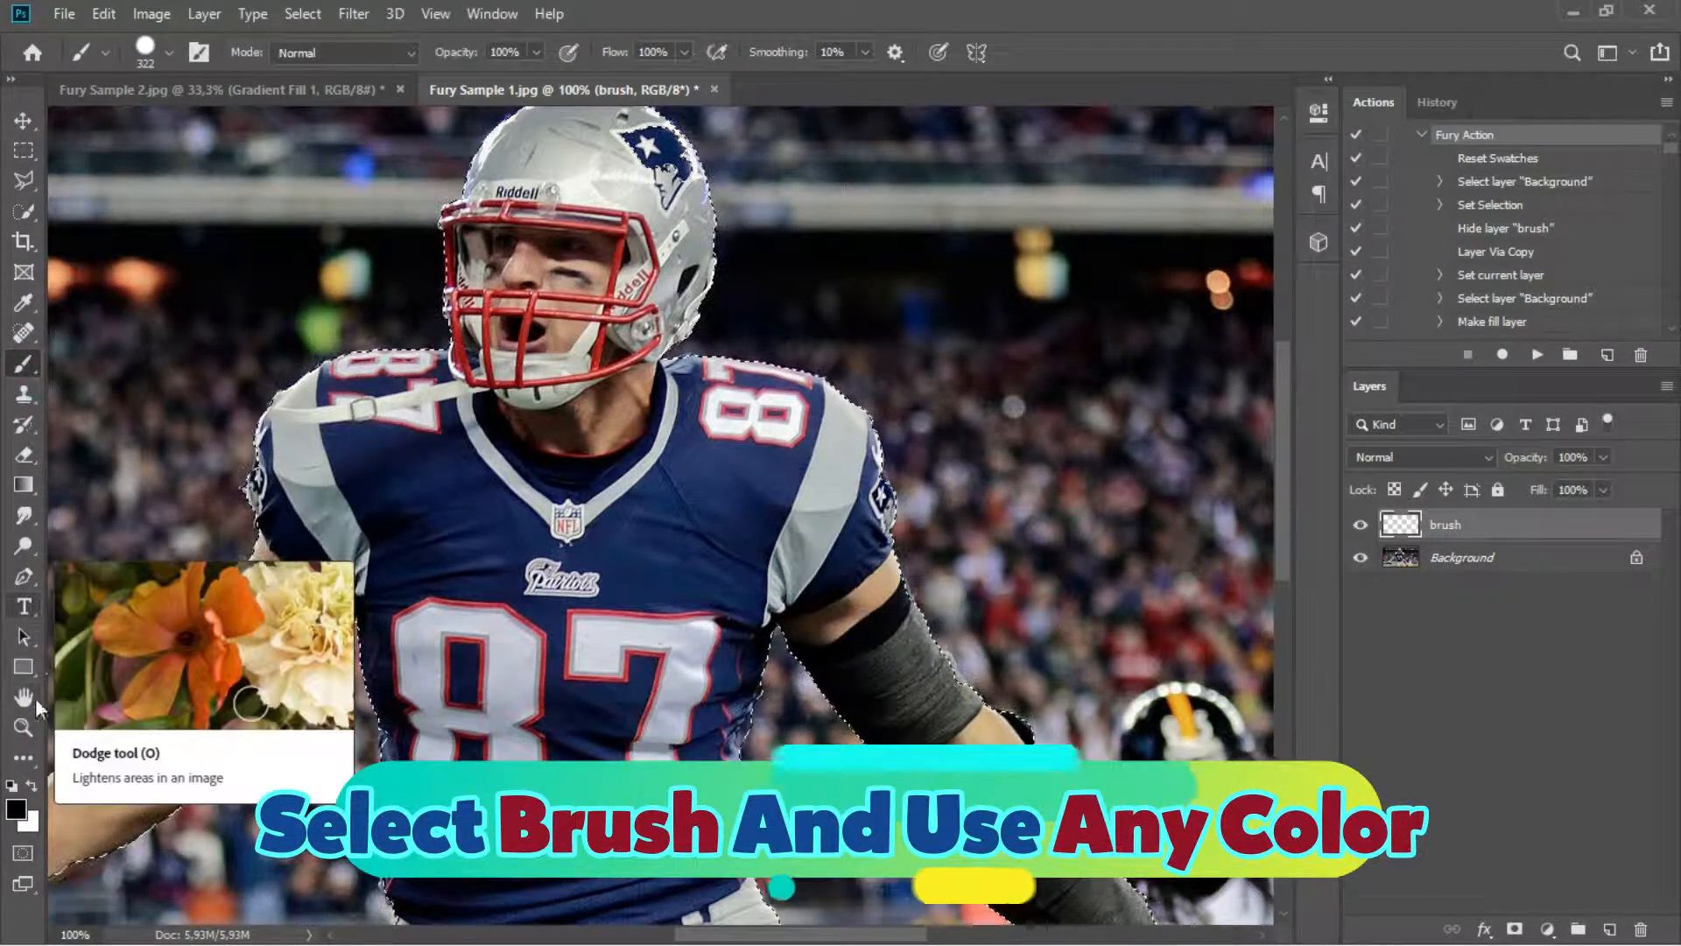
pyautogui.click(15, 810)
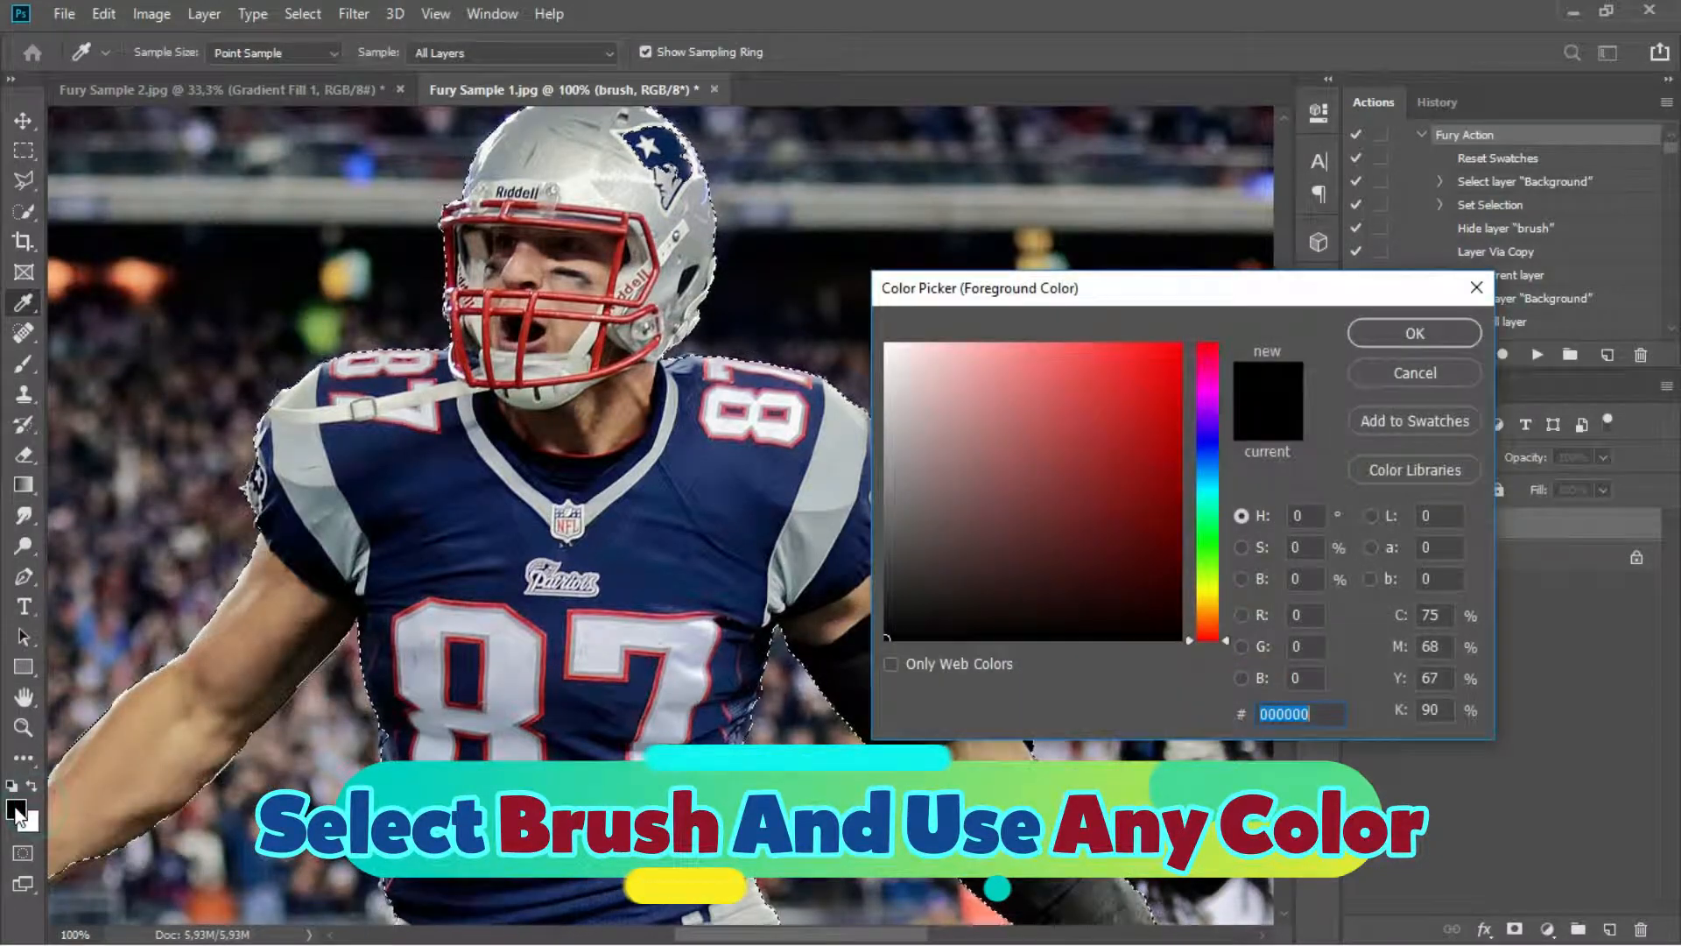
pyautogui.click(1134, 429)
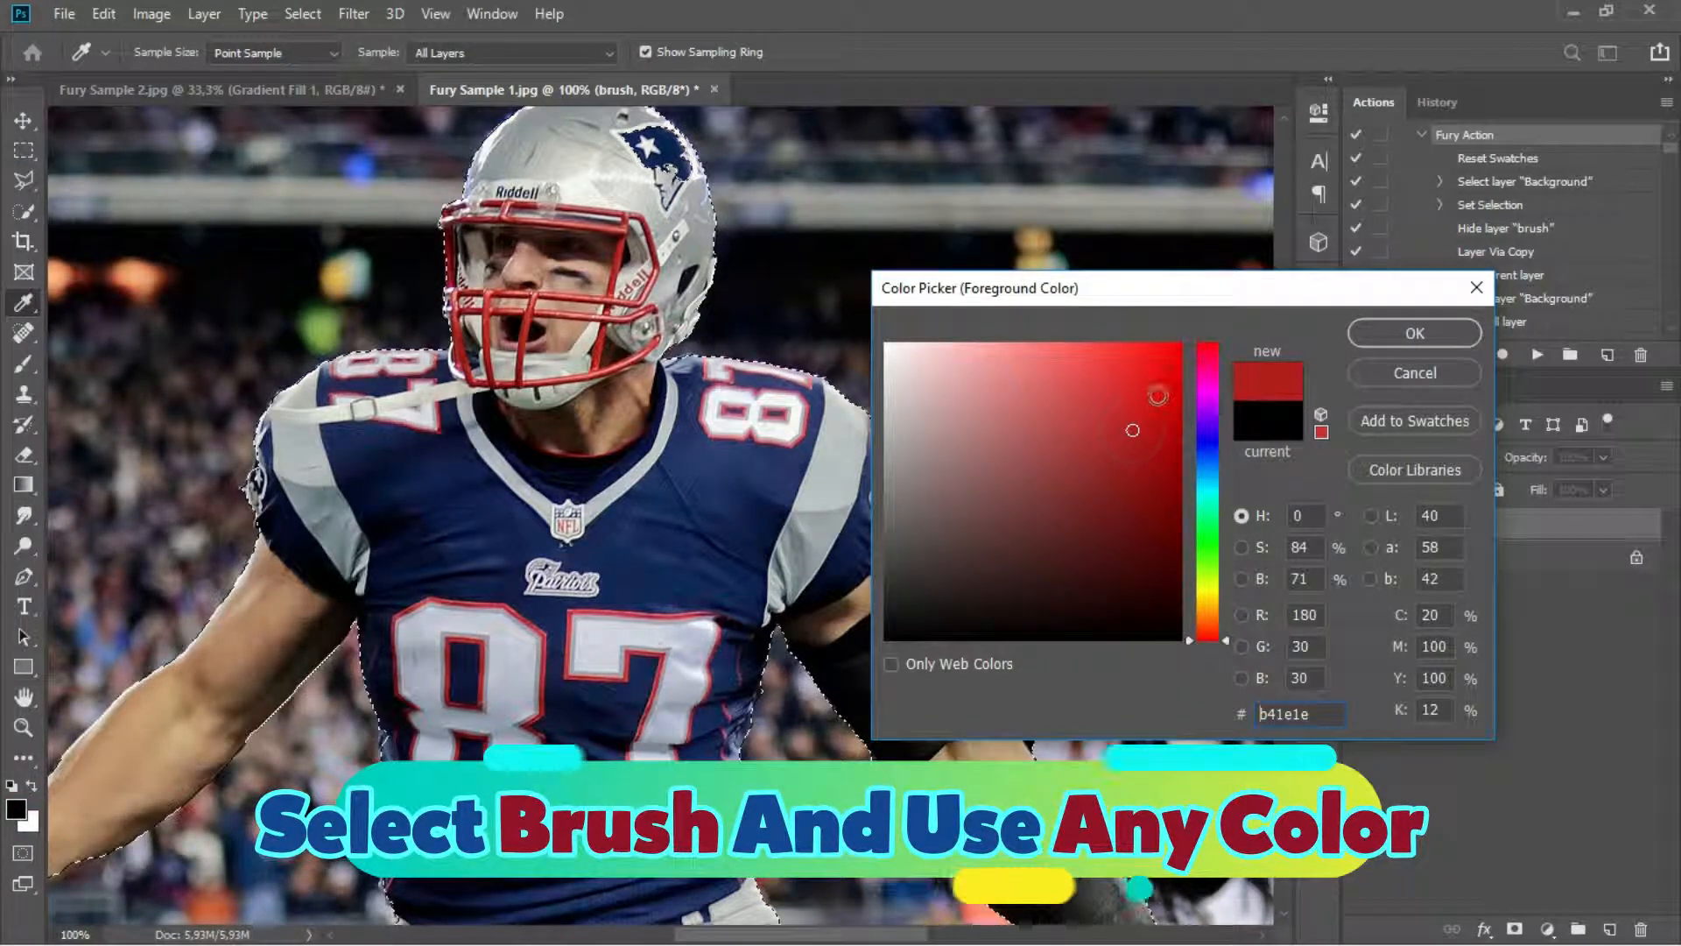
pyautogui.click(1214, 496)
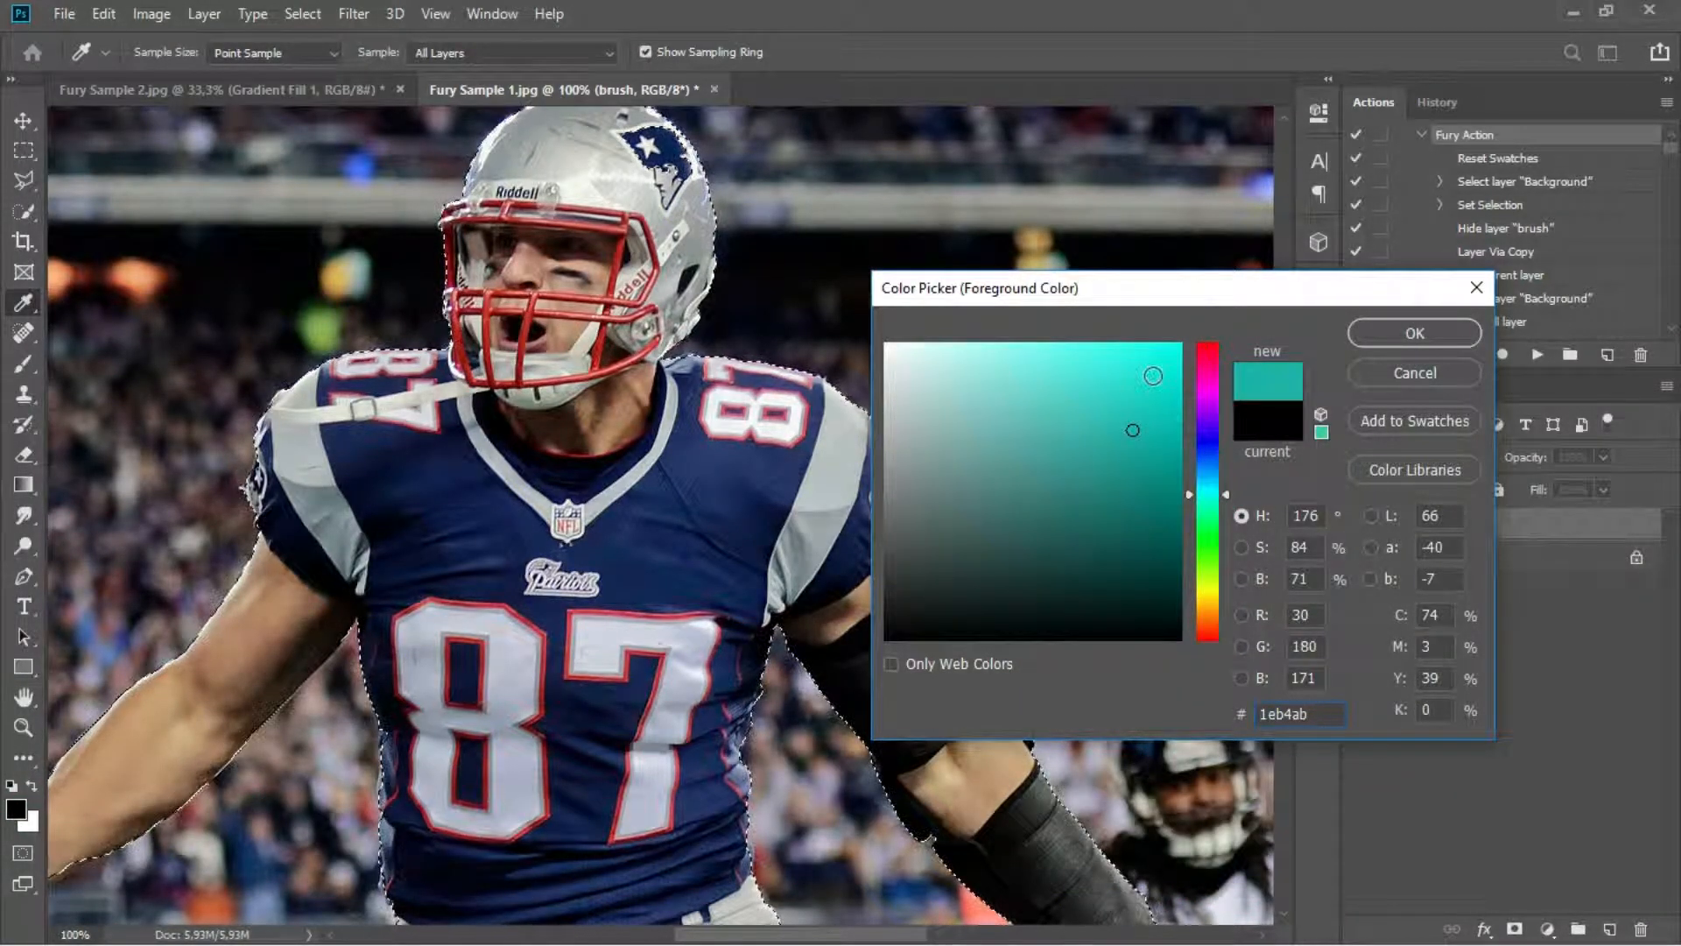
pyautogui.moveTo(1149, 370); pyautogui.dragTo(1138, 325)
pyautogui.click(1413, 332)
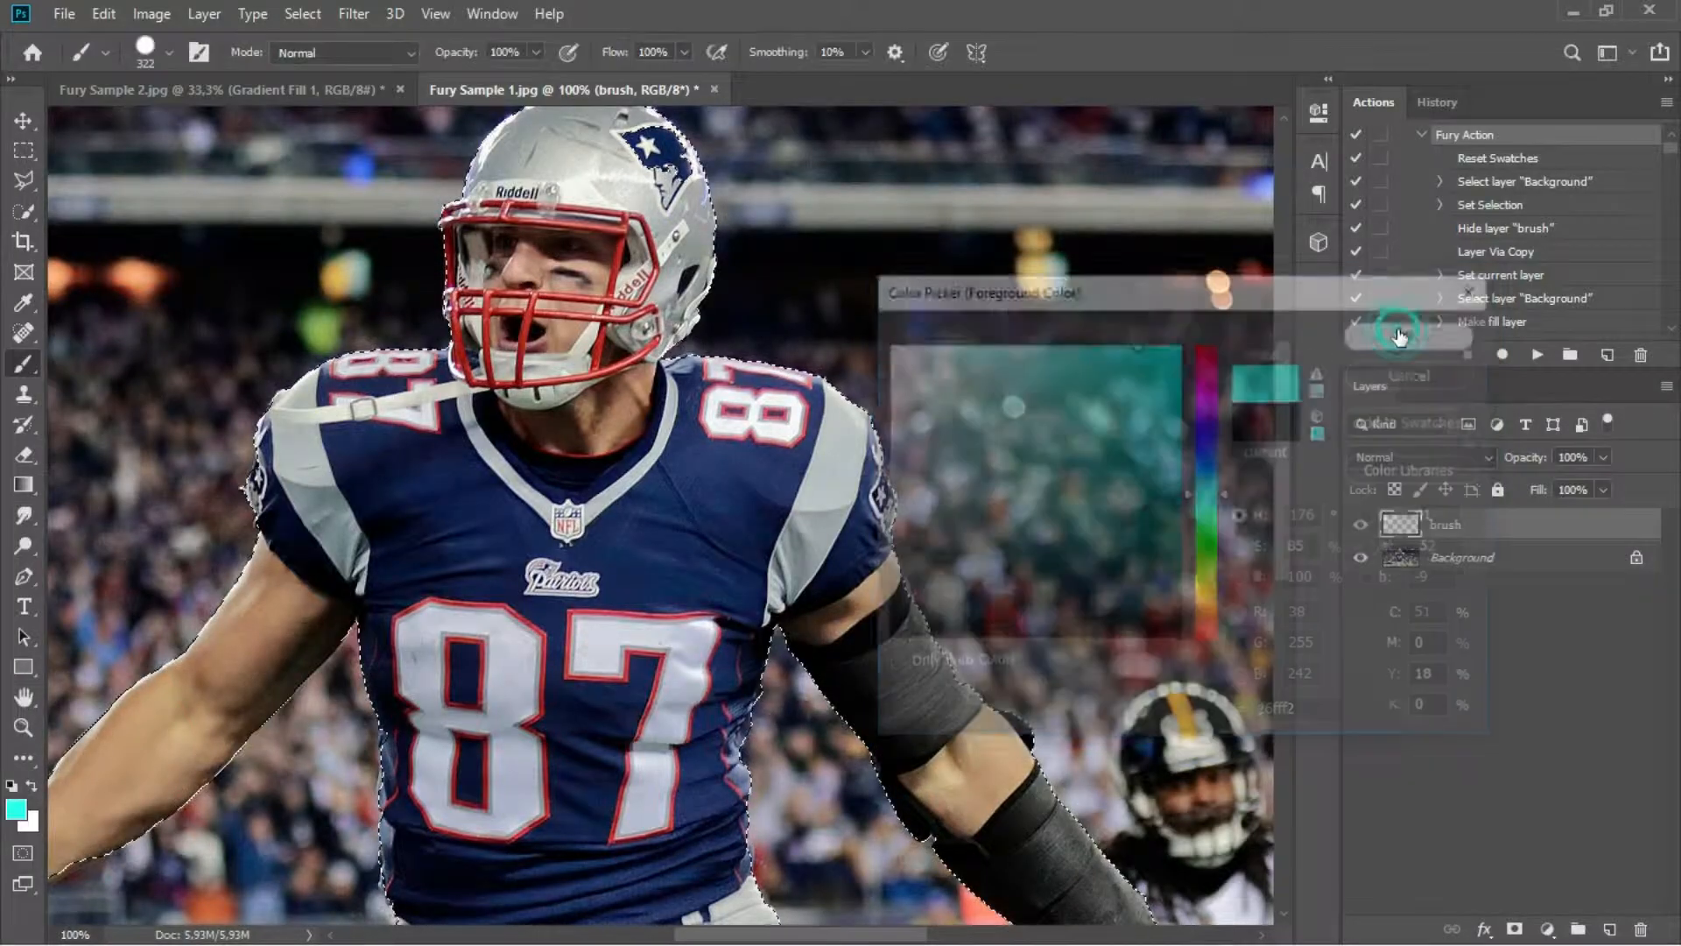
# - Paint the selected player solid cyan on the brush layer, covering the helmet, jersey, arms and legs
pyautogui.moveTo(723, 347); pyautogui.dragTo(799, 383)
pyautogui.moveTo(790, 266)
pyautogui.mouseDown()
pyautogui.moveTo(654, 280)
pyautogui.moveTo(538, 517)
pyautogui.moveTo(828, 483)
pyautogui.moveTo(477, 477)
pyautogui.moveTo(346, 610)
pyautogui.moveTo(359, 700)
pyautogui.mouseUp()
pyautogui.moveTo(472, 600); pyautogui.dragTo(706, 411)
pyautogui.moveTo(534, 539)
pyautogui.mouseDown()
pyautogui.moveTo(250, 761)
pyautogui.moveTo(258, 781)
pyautogui.mouseUp()
pyautogui.moveTo(388, 709); pyautogui.dragTo(478, 554)
pyautogui.moveTo(823, 490)
pyautogui.mouseDown()
pyautogui.moveTo(957, 712)
pyautogui.moveTo(1042, 732)
pyautogui.moveTo(1040, 359)
pyautogui.mouseUp()
pyautogui.moveTo(1002, 539)
pyautogui.mouseDown()
pyautogui.moveTo(630, 394)
pyautogui.moveTo(409, 343)
pyautogui.mouseUp()
pyautogui.moveTo(460, 442); pyautogui.dragTo(661, 740)
pyautogui.moveTo(1044, 547)
pyautogui.mouseDown()
pyautogui.moveTo(1026, 491)
pyautogui.moveTo(736, 272)
pyautogui.mouseUp()
pyautogui.moveTo(728, 392); pyautogui.dragTo(722, 785)
pyautogui.moveTo(684, 555); pyautogui.dragTo(715, 594)
pyautogui.moveTo(609, 277)
pyautogui.mouseDown()
pyautogui.moveTo(642, 533)
pyautogui.moveTo(686, 697)
pyautogui.mouseUp()
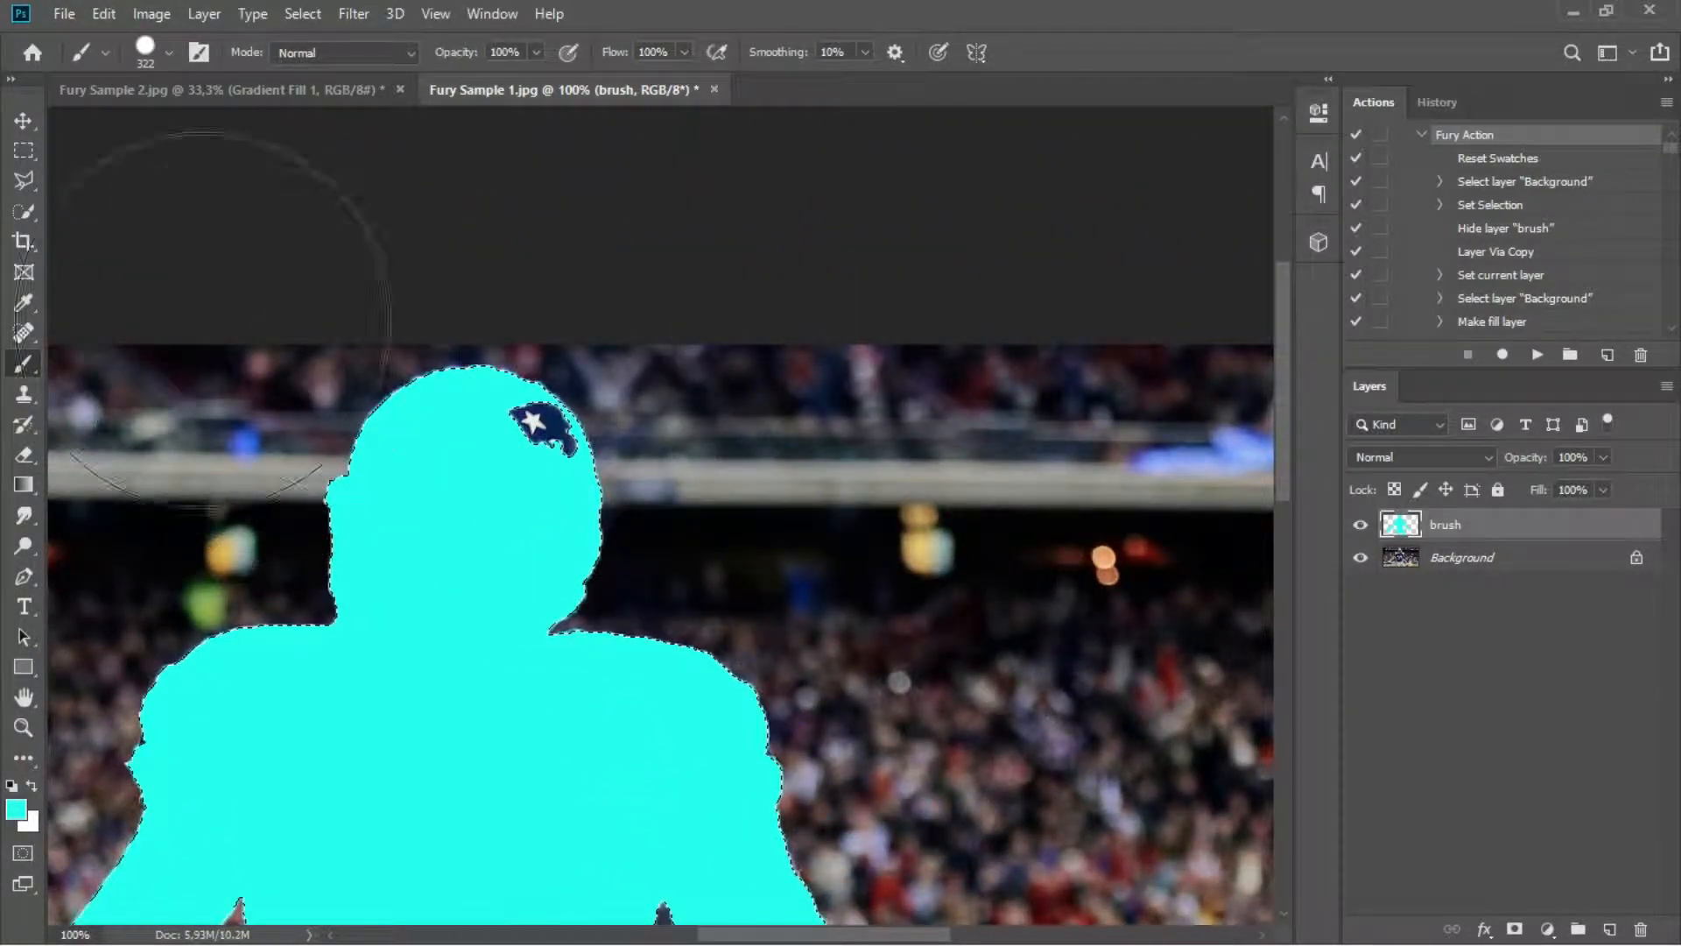
# - Add the helmet's star emblem to the selection from the Background layer and paint it cyan on the brush layer
pyautogui.click(26, 206)
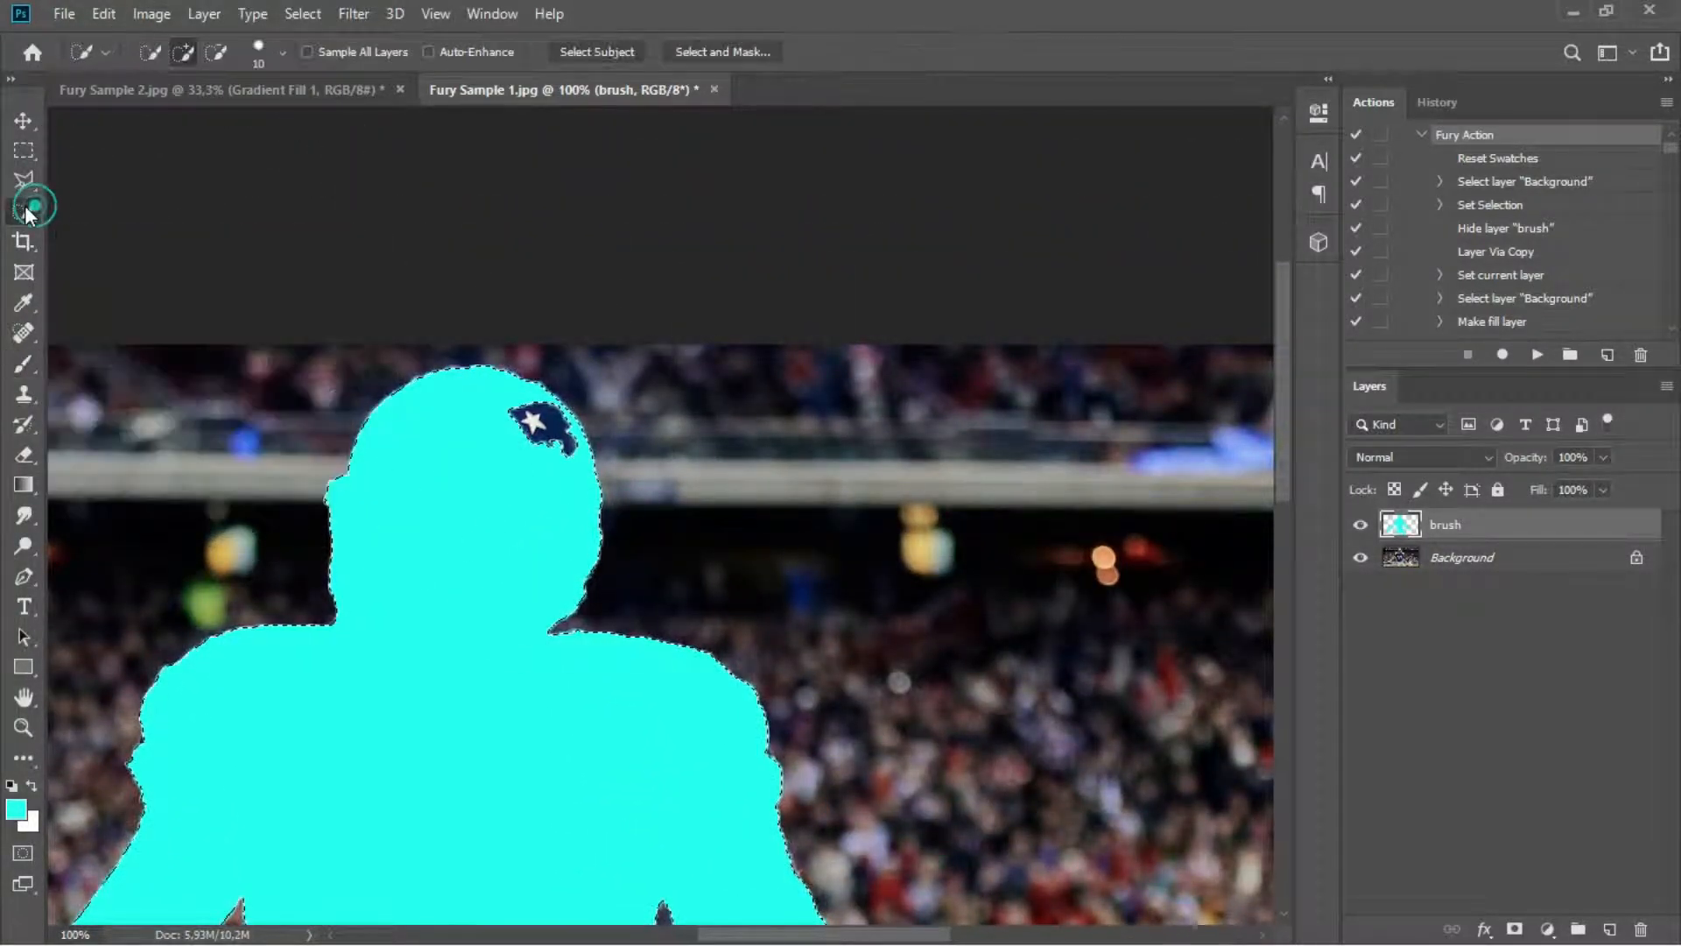
pyautogui.click(1465, 558)
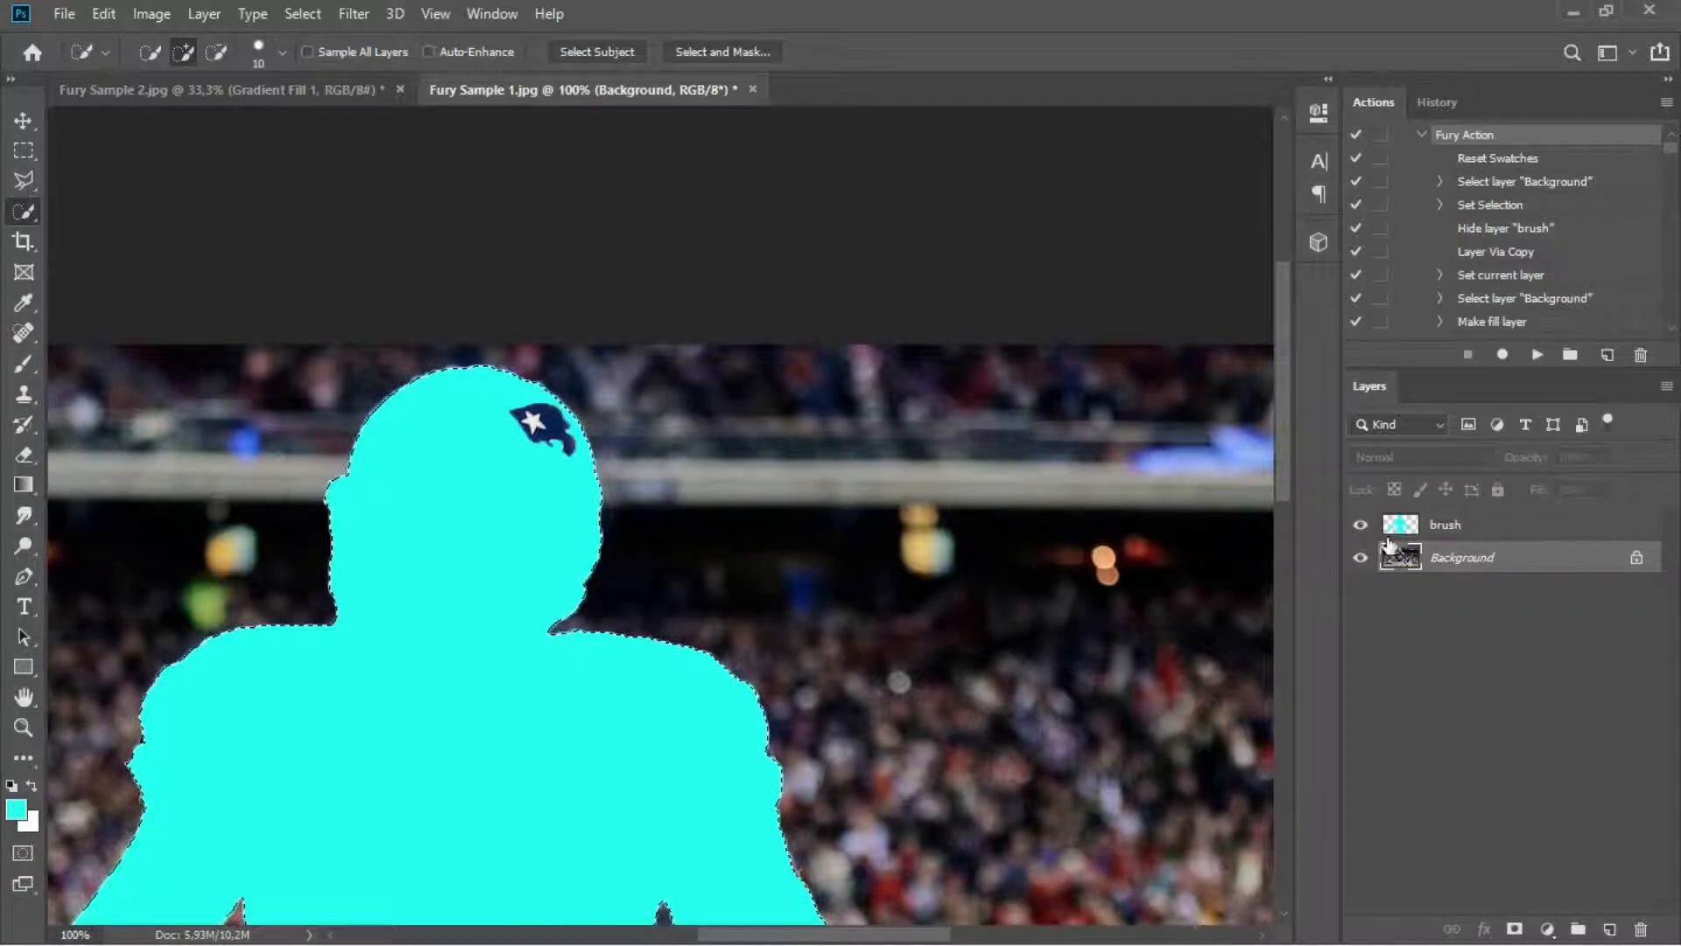
pyautogui.click(1447, 530)
pyautogui.click(22, 364)
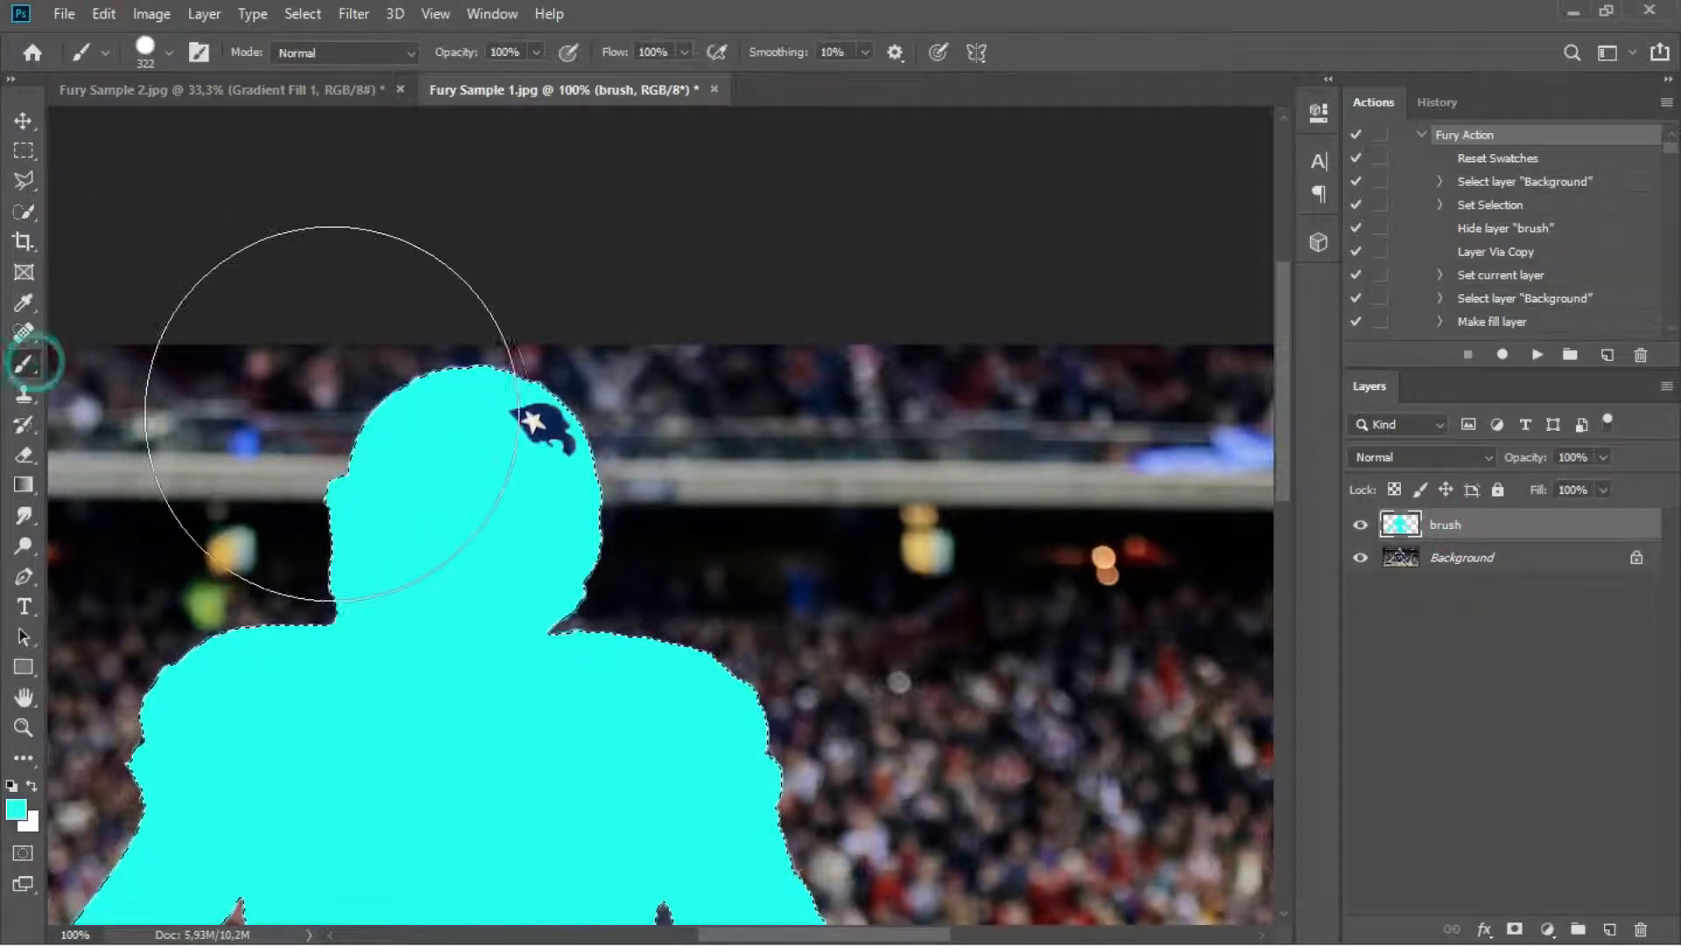
# - Clear the selection with the Rectangular Marquee tool and play the Fury Action on the image
pyautogui.click(24, 154)
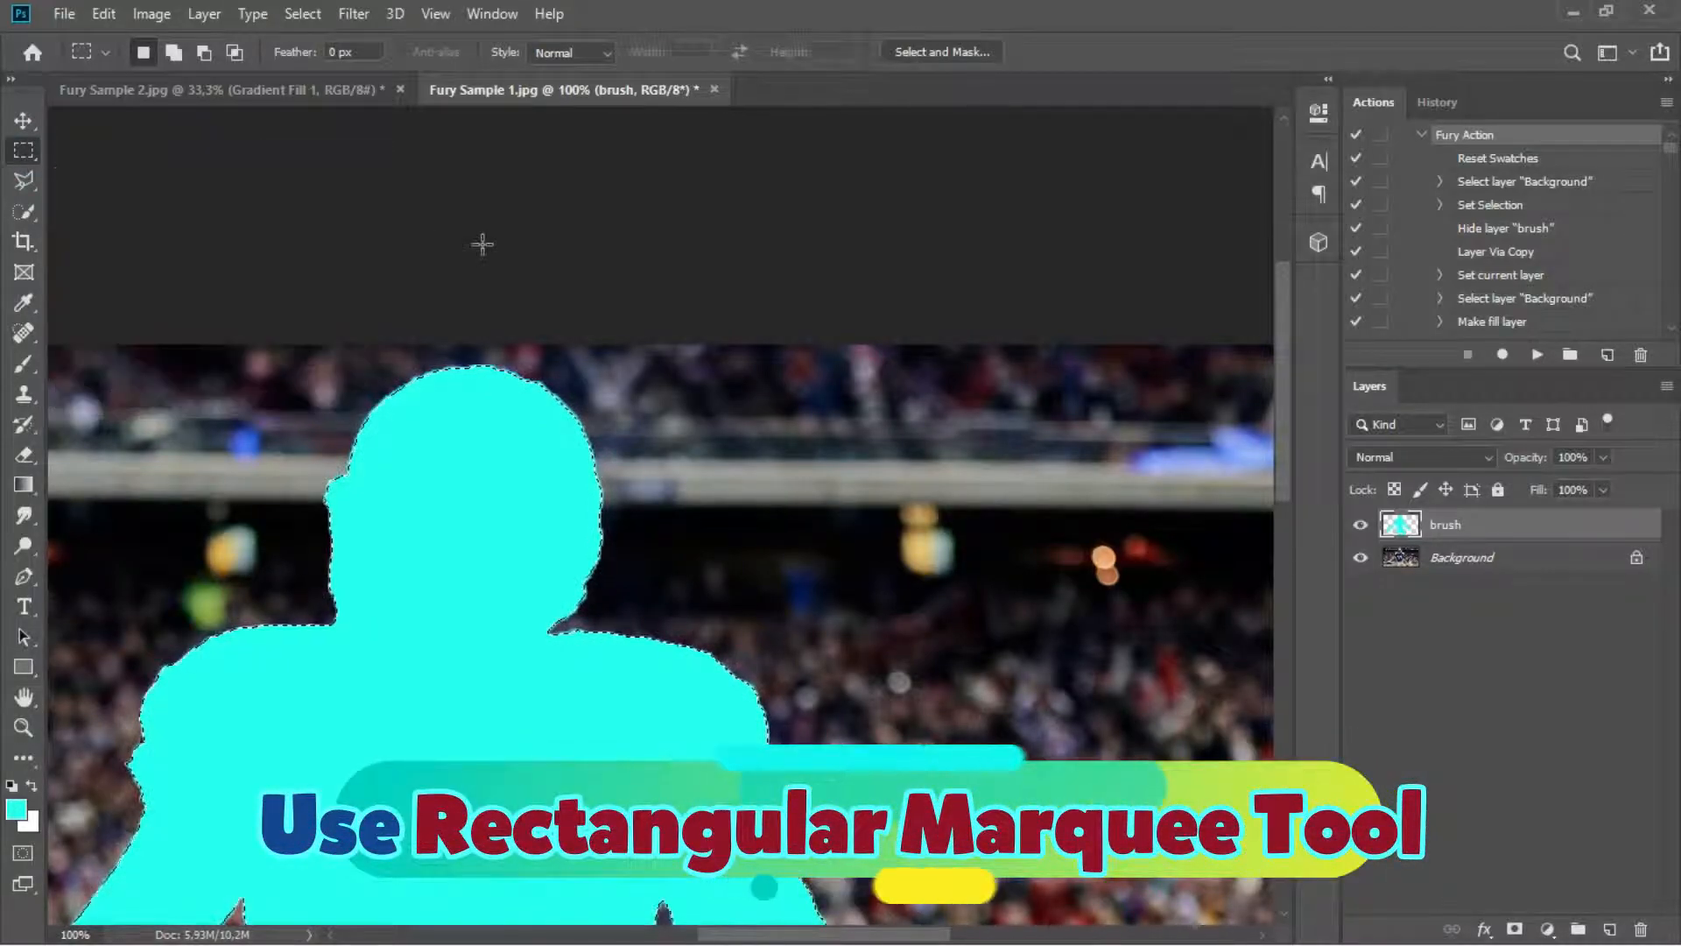
pyautogui.click(443, 259)
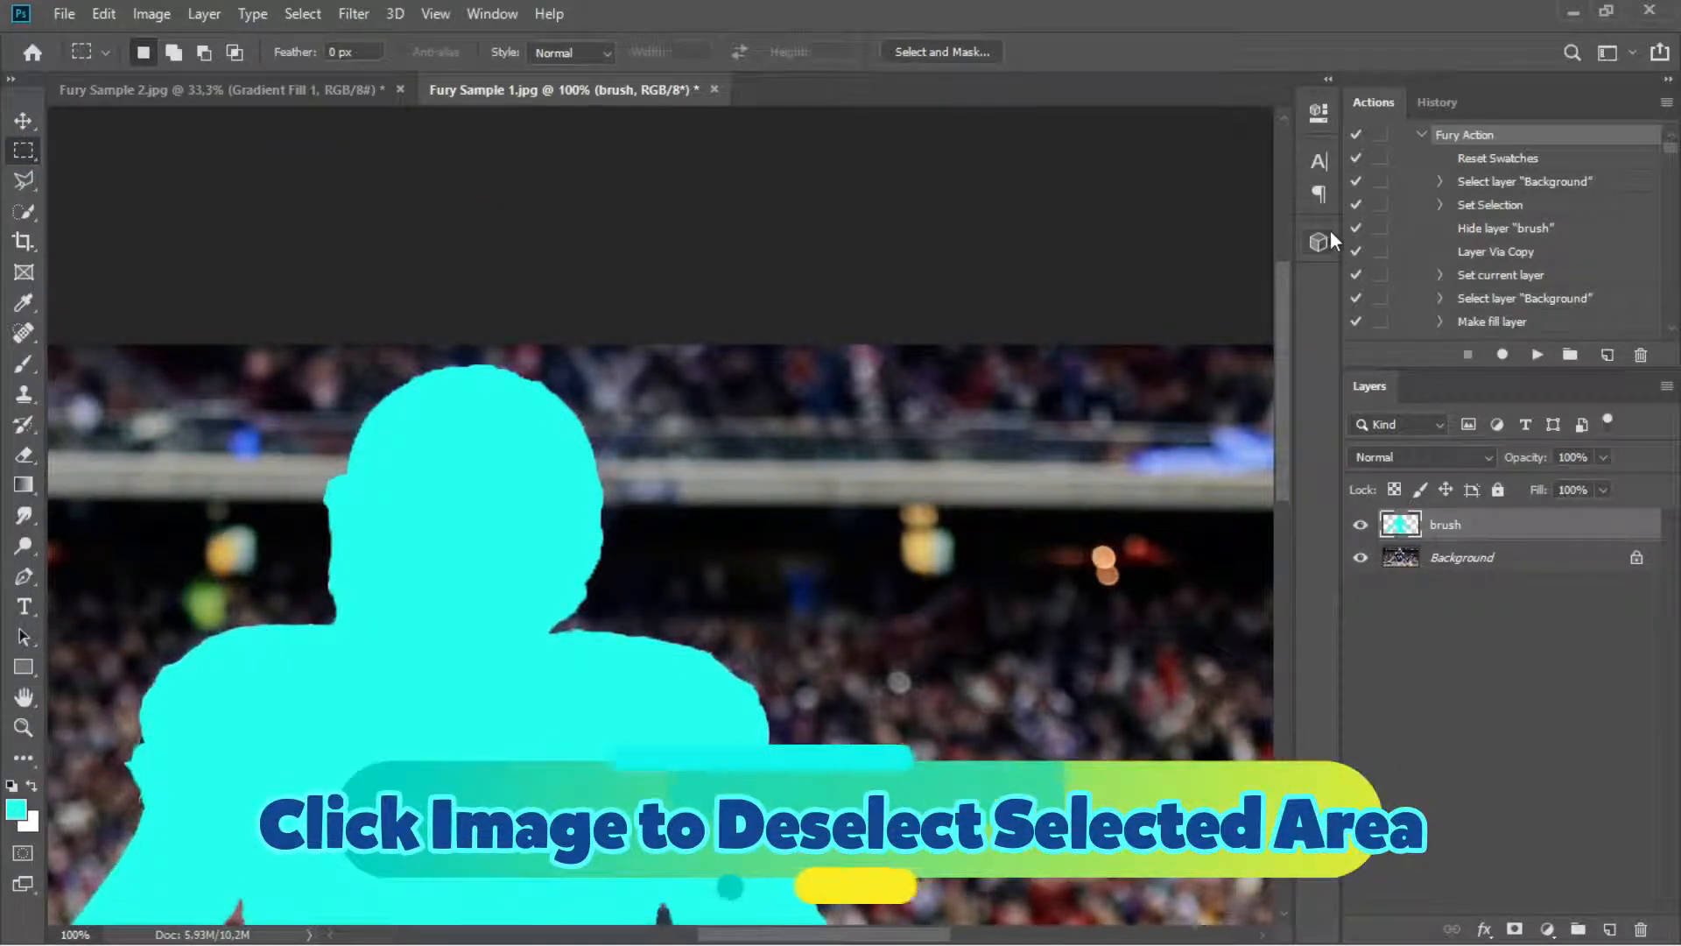
pyautogui.click(1423, 134)
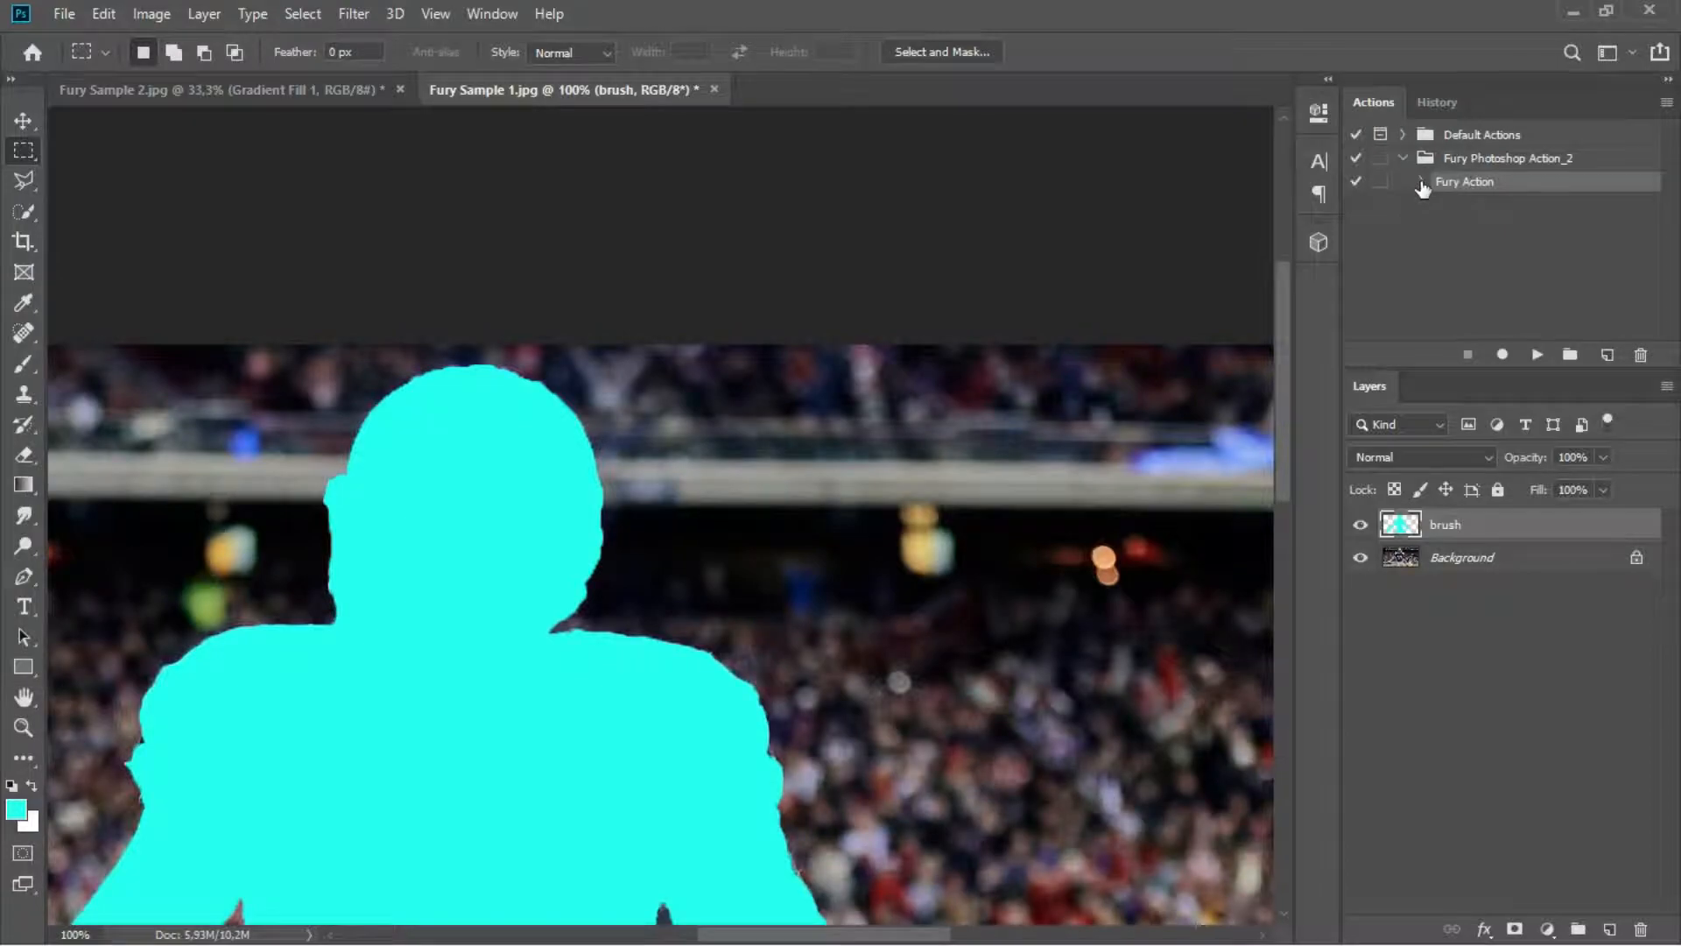
pyautogui.click(1421, 181)
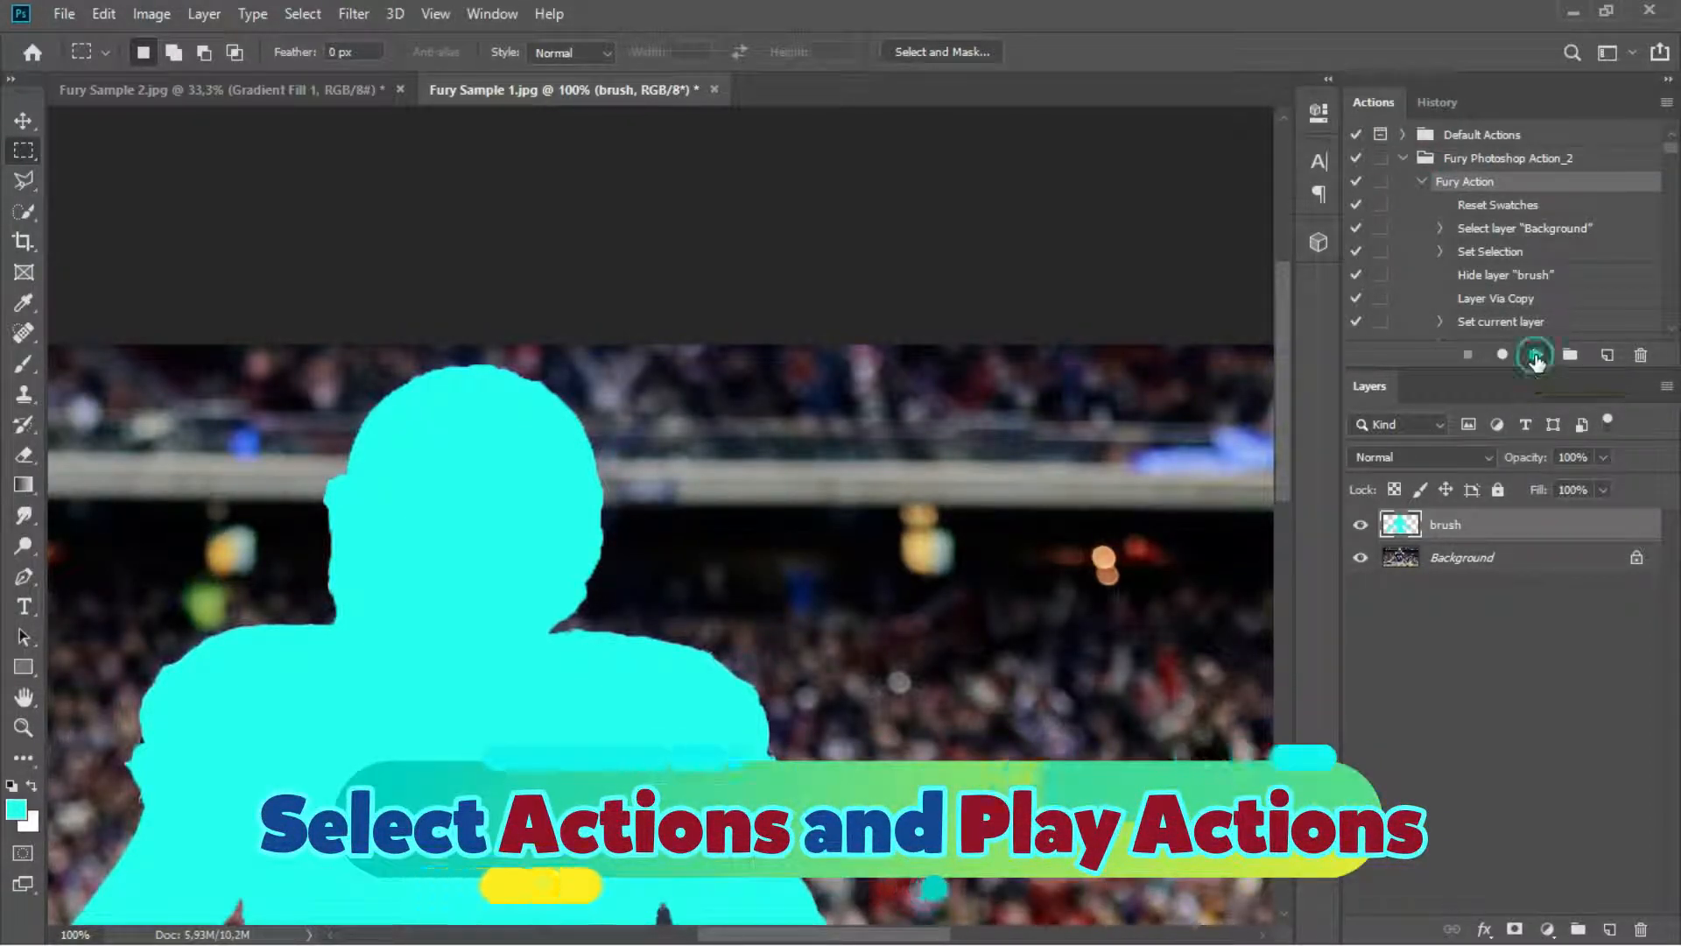
pyautogui.click(1537, 356)
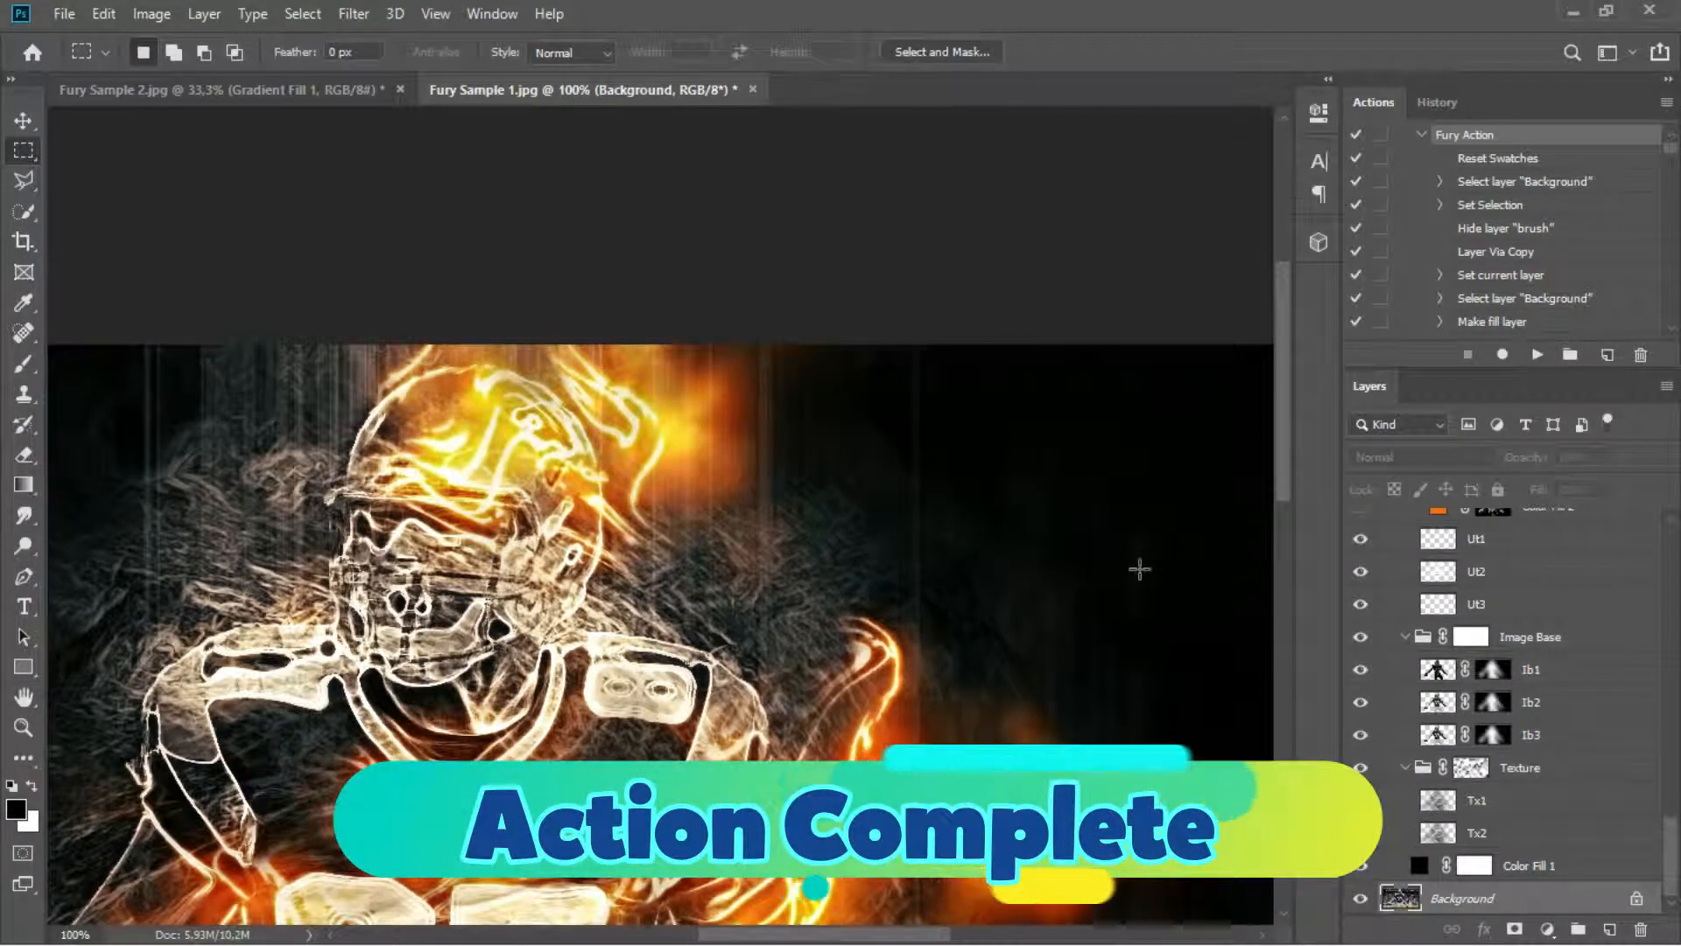
# - Examine the whole effect on the player and compare it with the Image Base and Texture groups hidden and shown
pyautogui.hotkey('ctrl', '-')
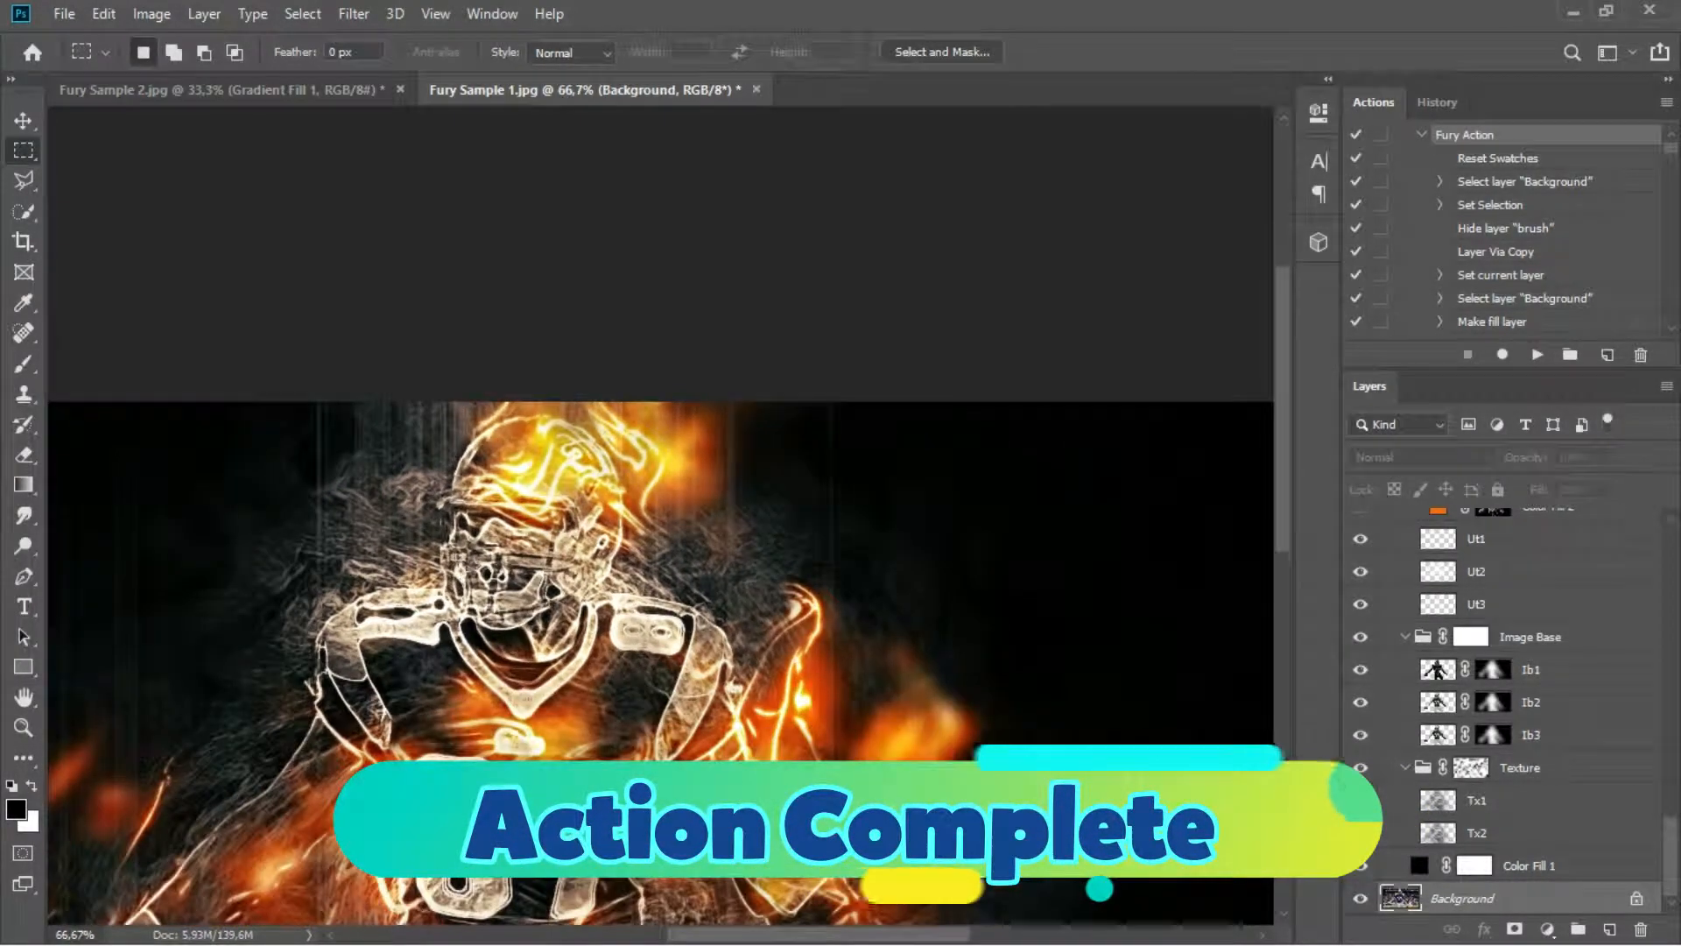
pyautogui.moveTo(799, 813); pyautogui.dragTo(849, 422)
pyautogui.moveTo(871, 591); pyautogui.dragTo(963, 672)
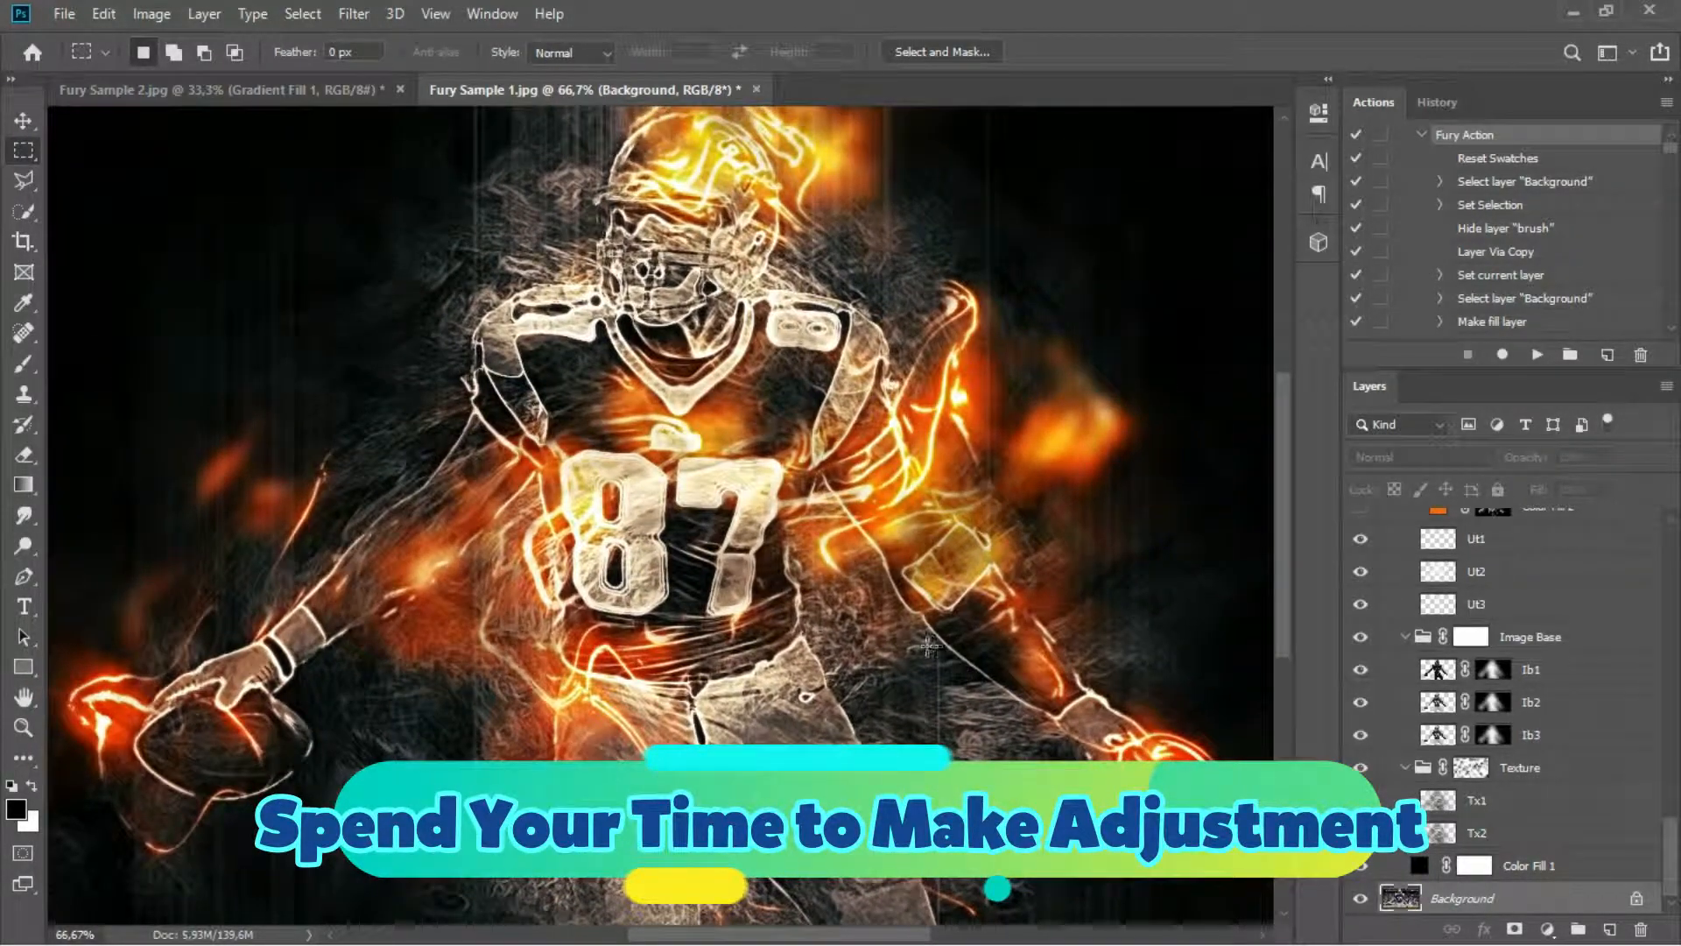
pyautogui.click(1361, 639)
pyautogui.click(1362, 639)
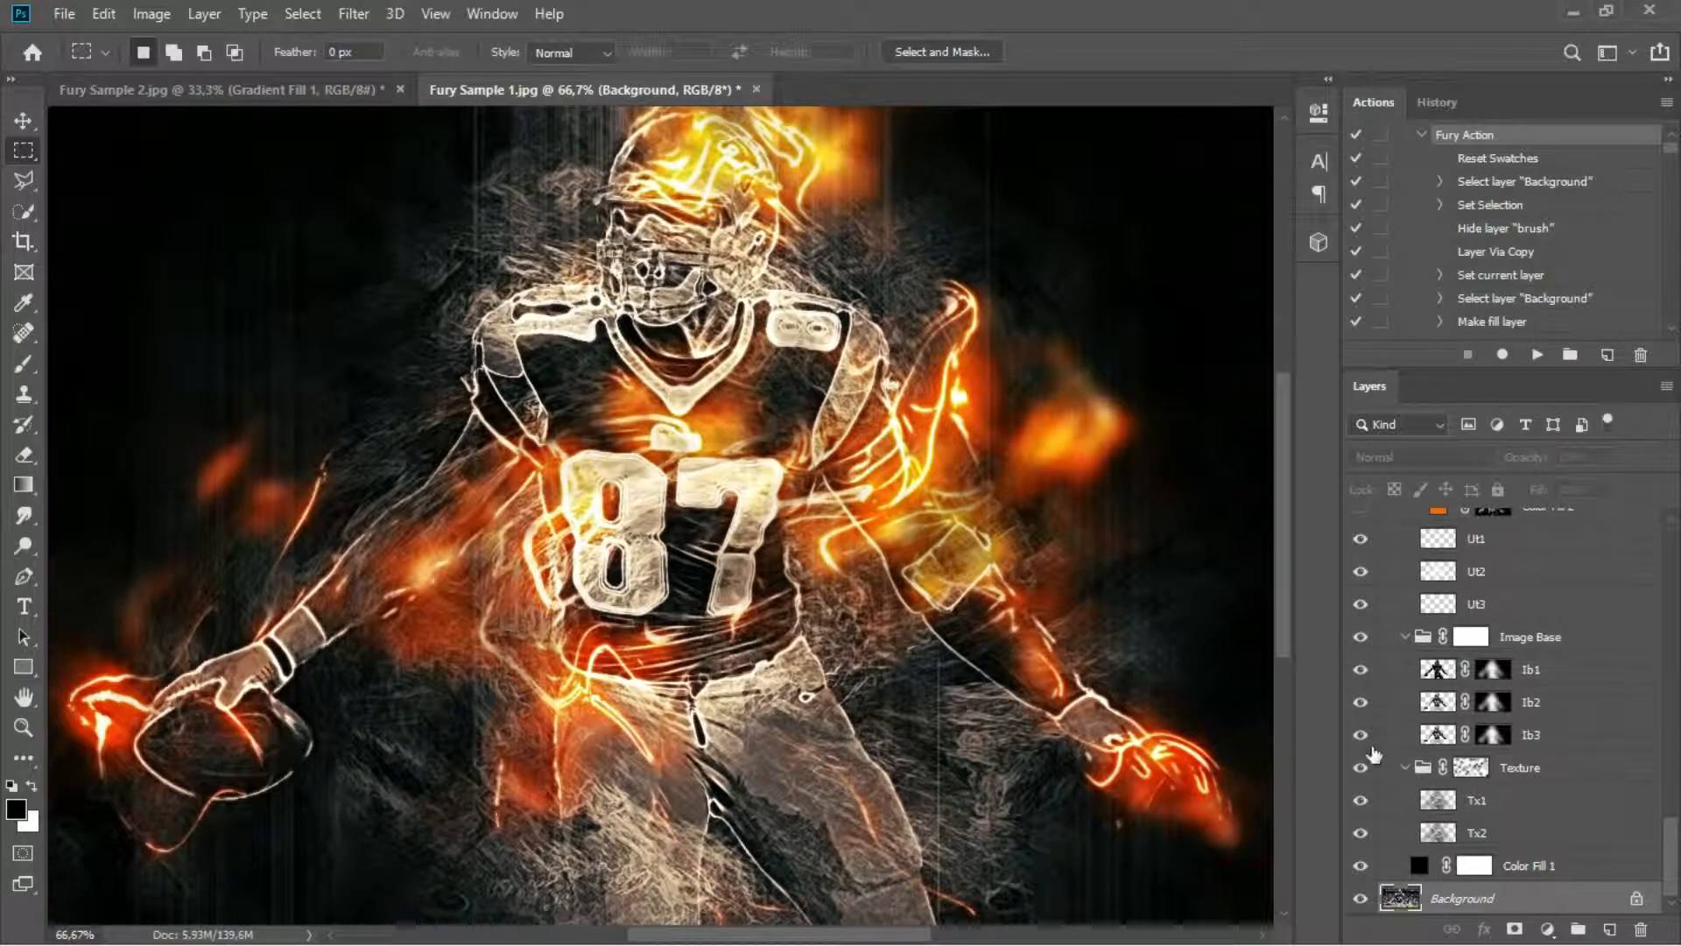
pyautogui.click(1361, 768)
pyautogui.click(1361, 768)
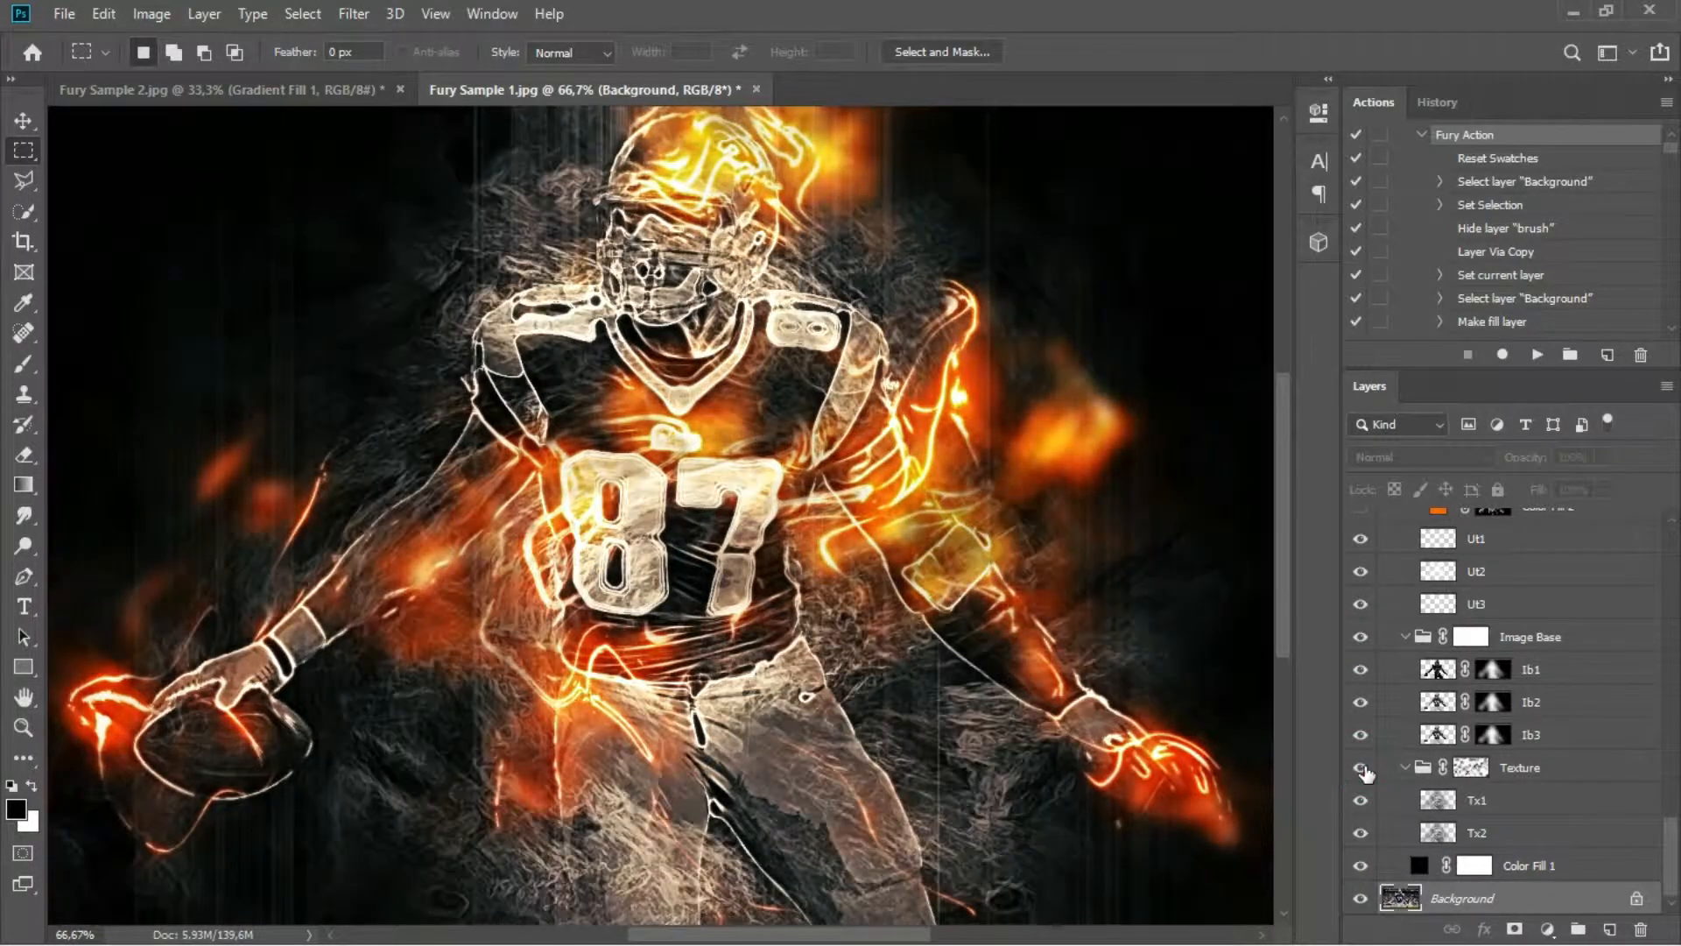
# - Show the Color Fill 2 layer in the Glass Base group
pyautogui.scroll(3, 1371, 762)
pyautogui.click(1362, 604)
pyautogui.click(1362, 604)
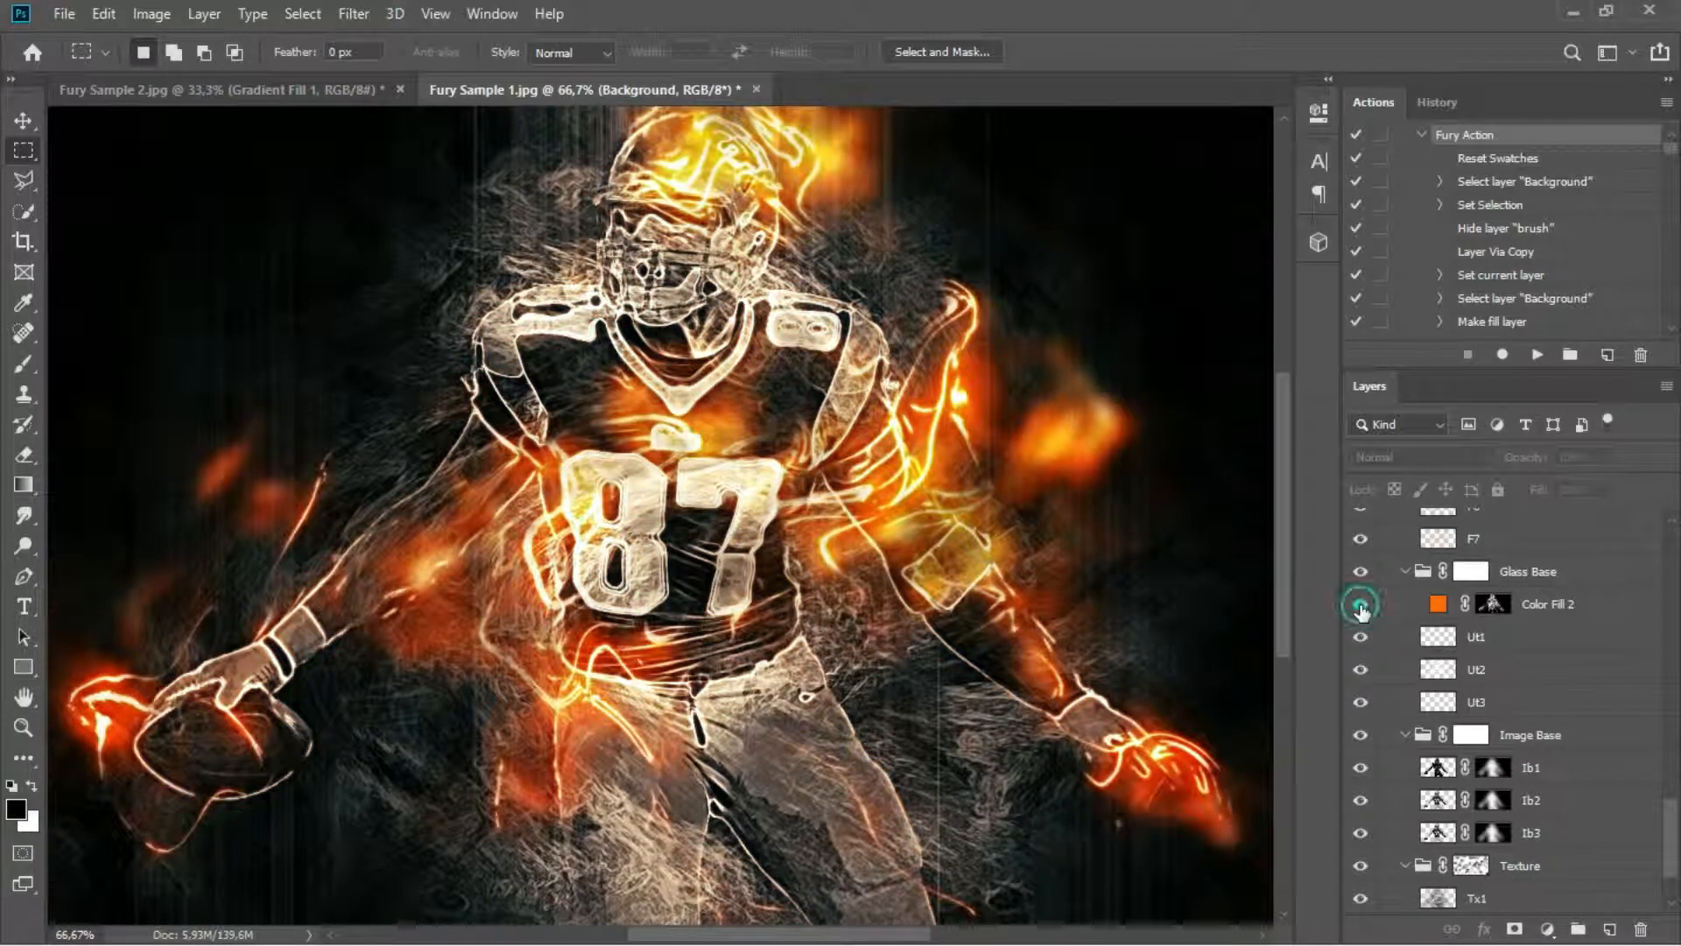
# - Try magenta, teal and pink fill colours on the Color Fill 2 layer and discard them
pyautogui.doubleClick(1438, 603)
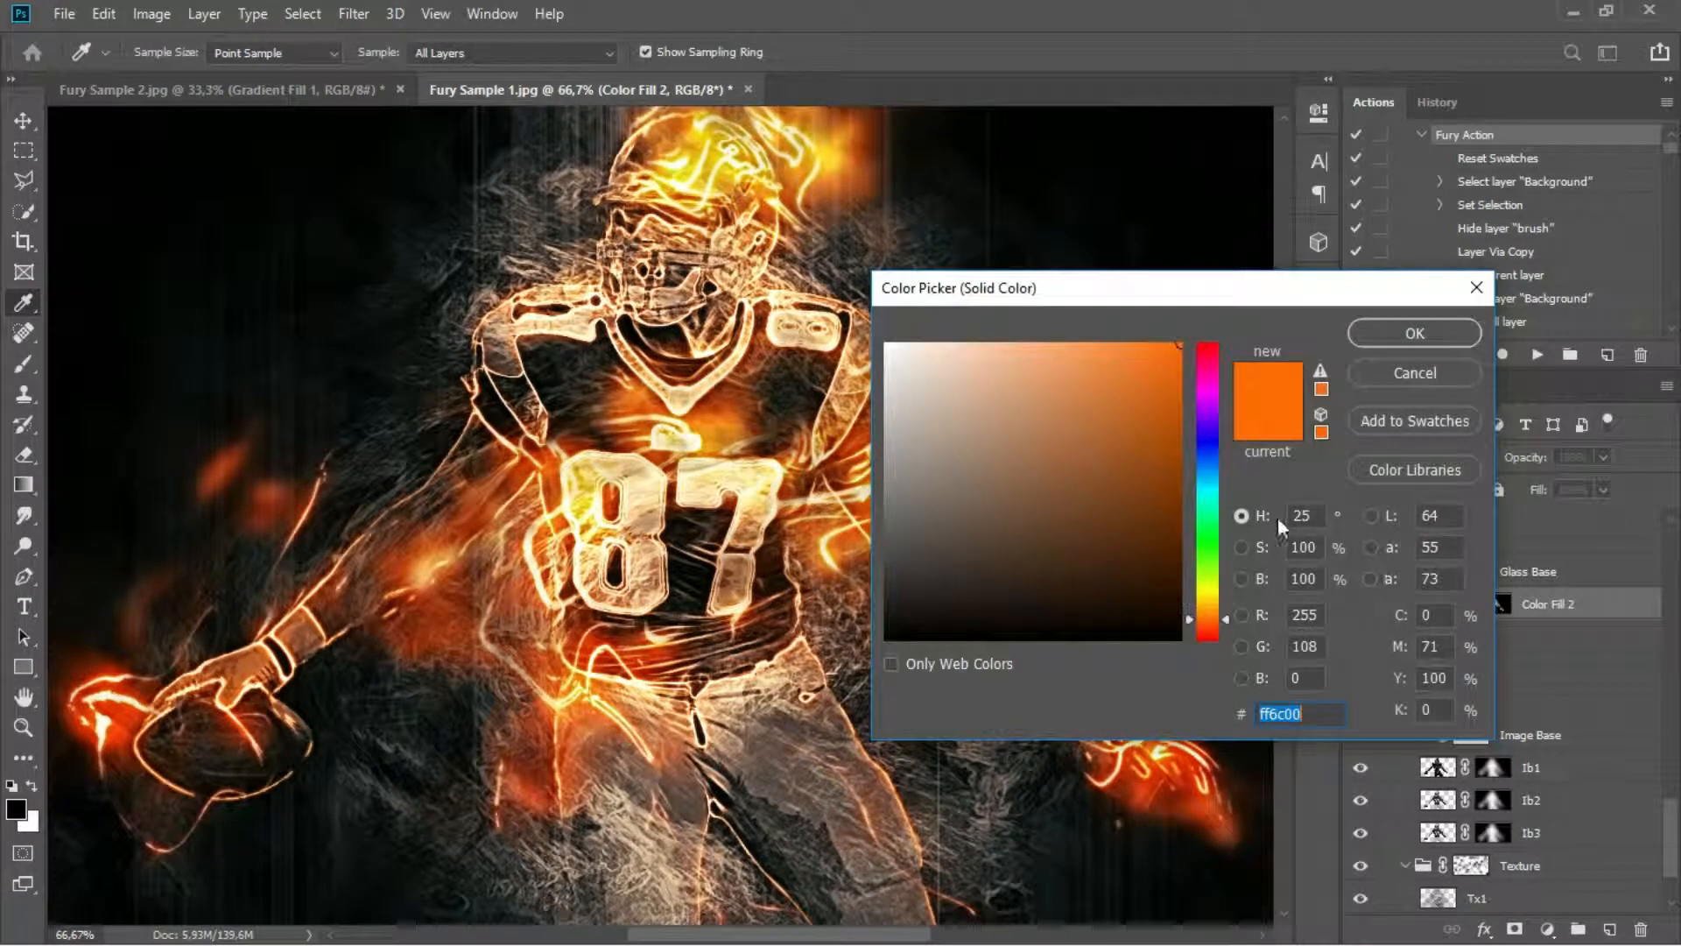
pyautogui.click(1204, 387)
pyautogui.click(1113, 423)
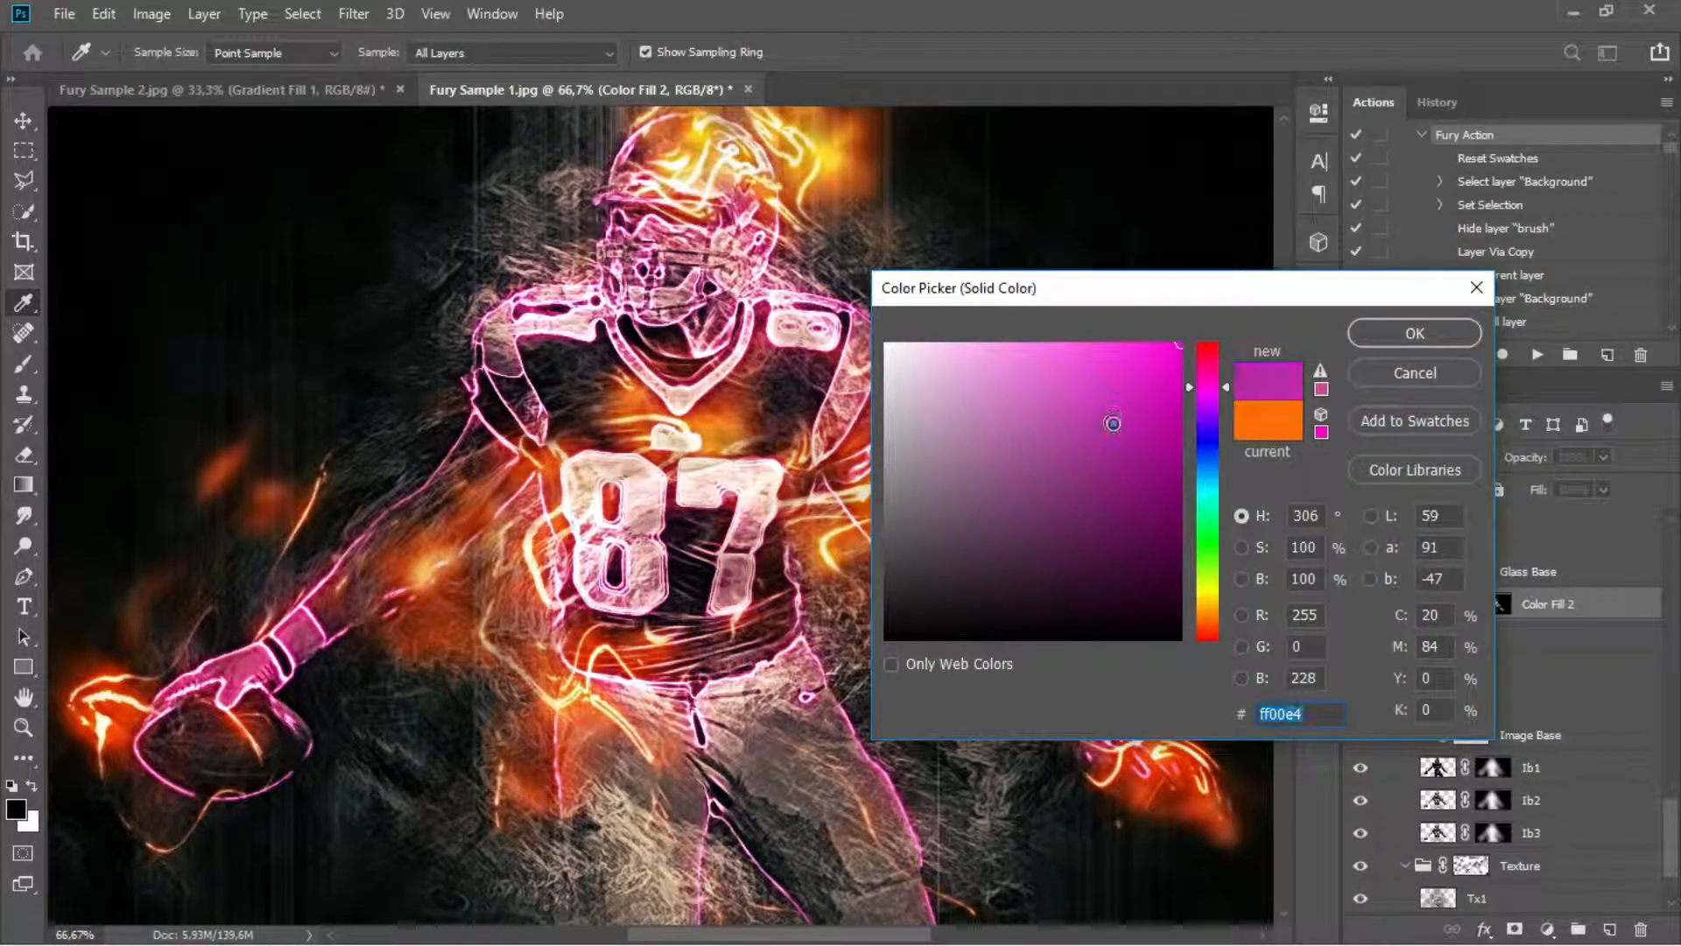
pyautogui.click(1207, 490)
pyautogui.click(1120, 469)
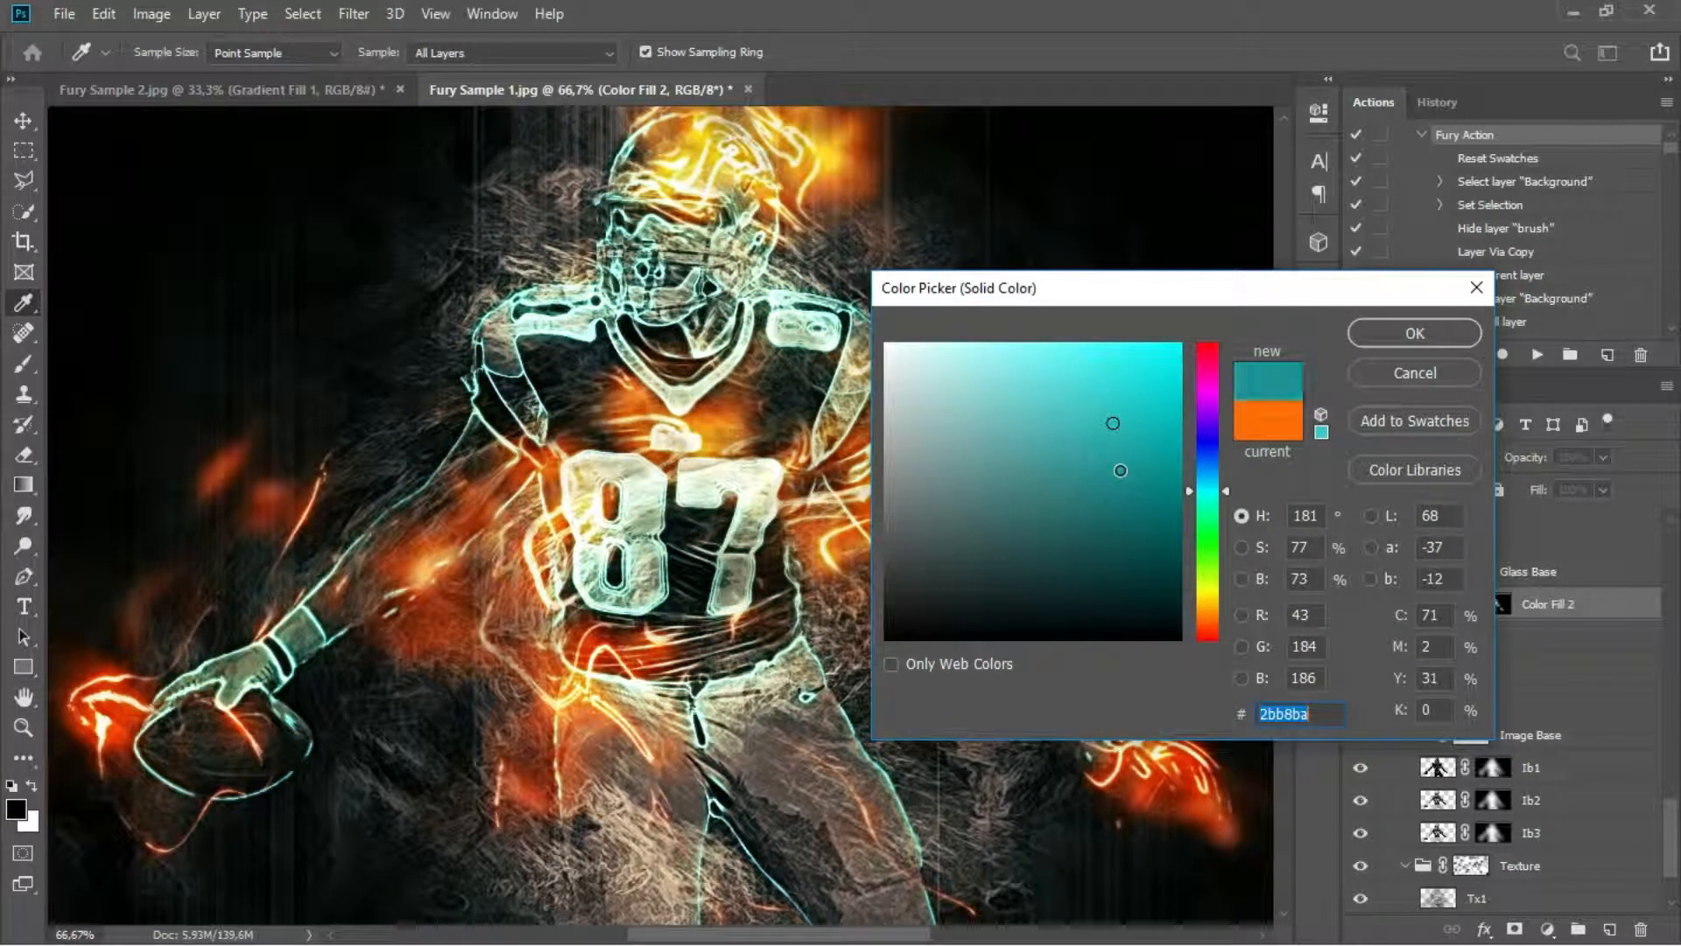
pyautogui.click(1078, 549)
pyautogui.click(957, 383)
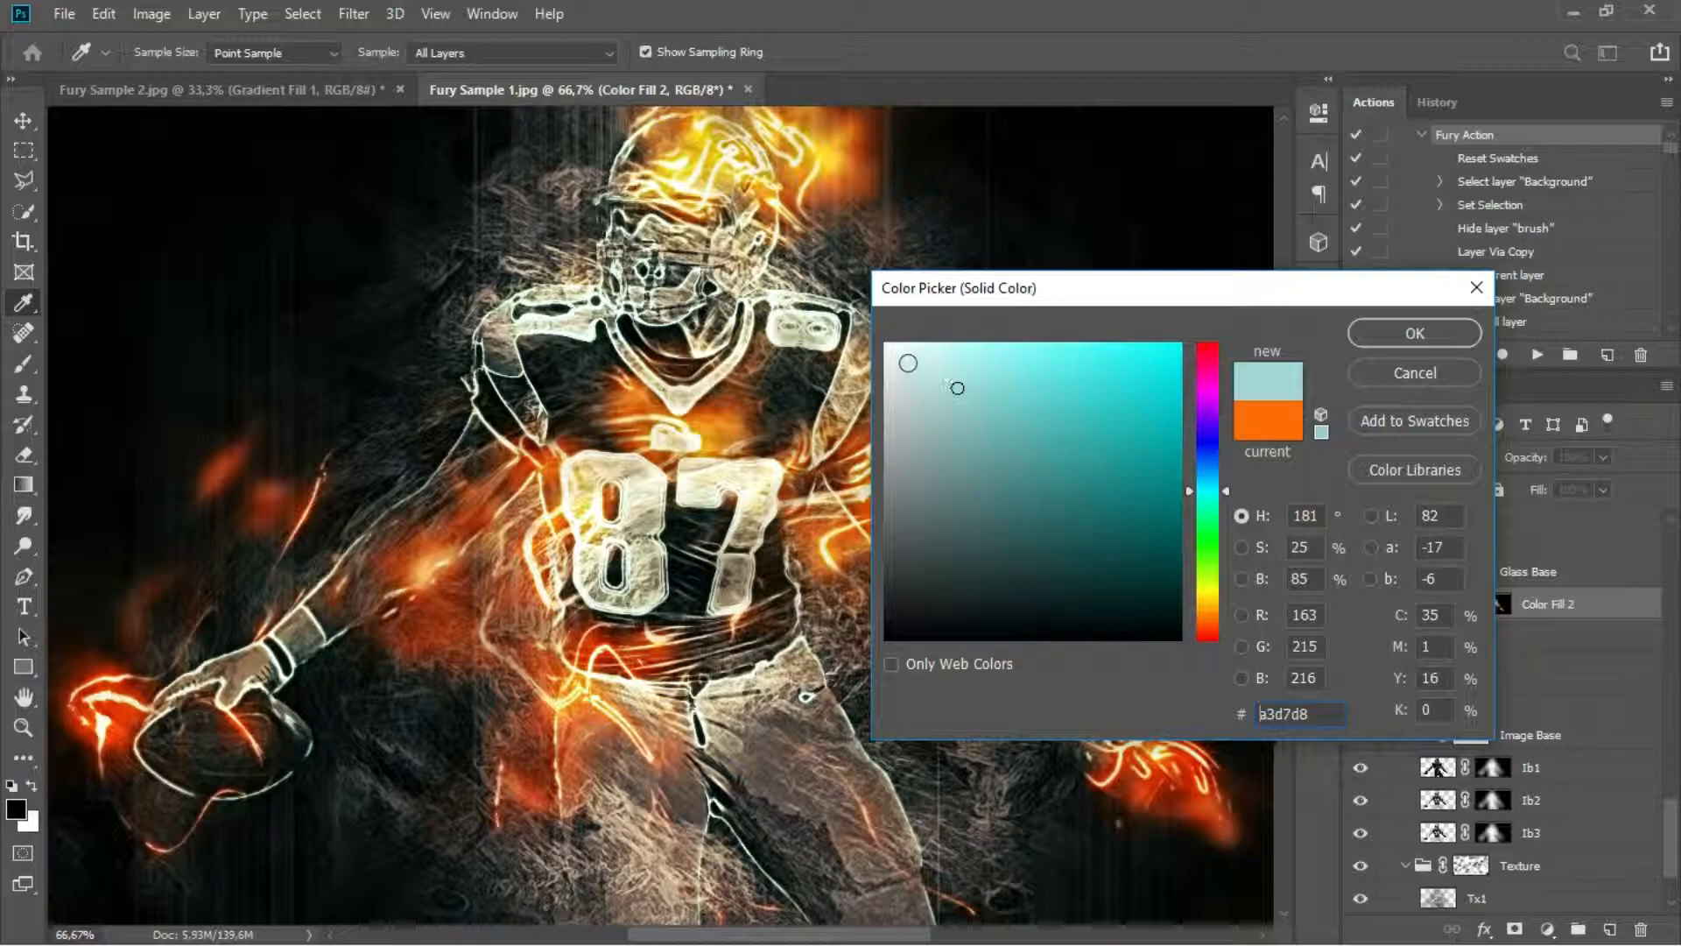
pyautogui.click(901, 353)
pyautogui.moveTo(1202, 446); pyautogui.dragTo(1201, 376)
pyautogui.click(1142, 357)
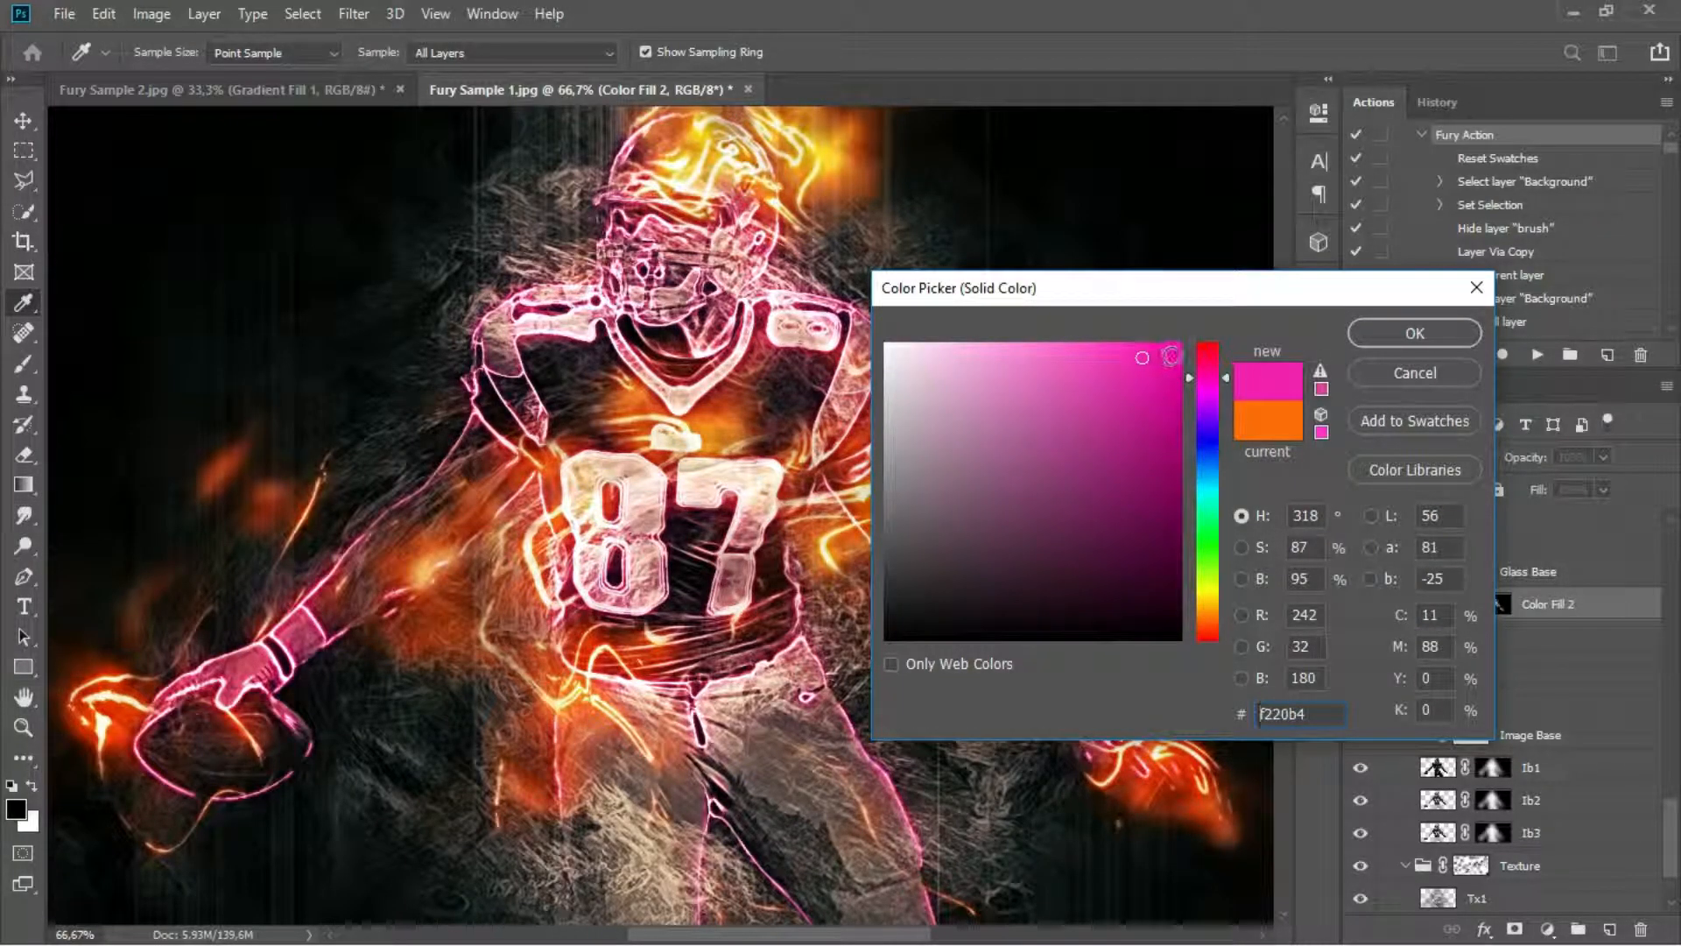
pyautogui.click(1173, 354)
pyautogui.click(1400, 375)
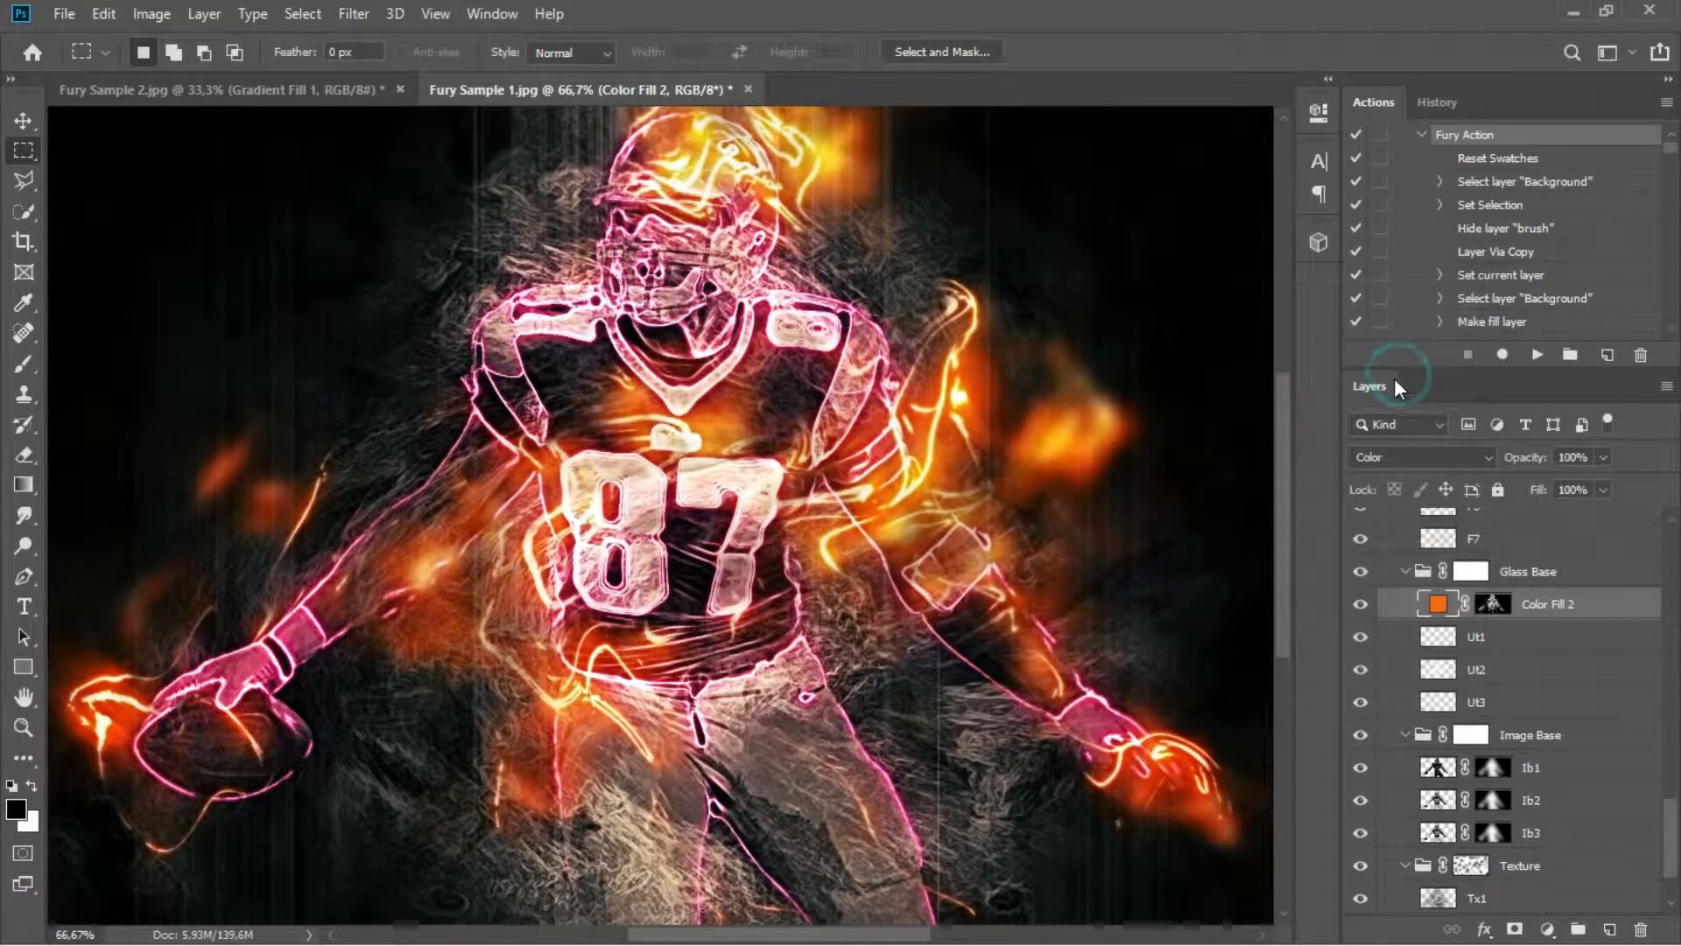
# - Compare the Glass Base and Image Base groups hidden and shown, and collapse the Glass Base, Texture and Image Base groups
pyautogui.click(1361, 571)
pyautogui.click(1361, 571)
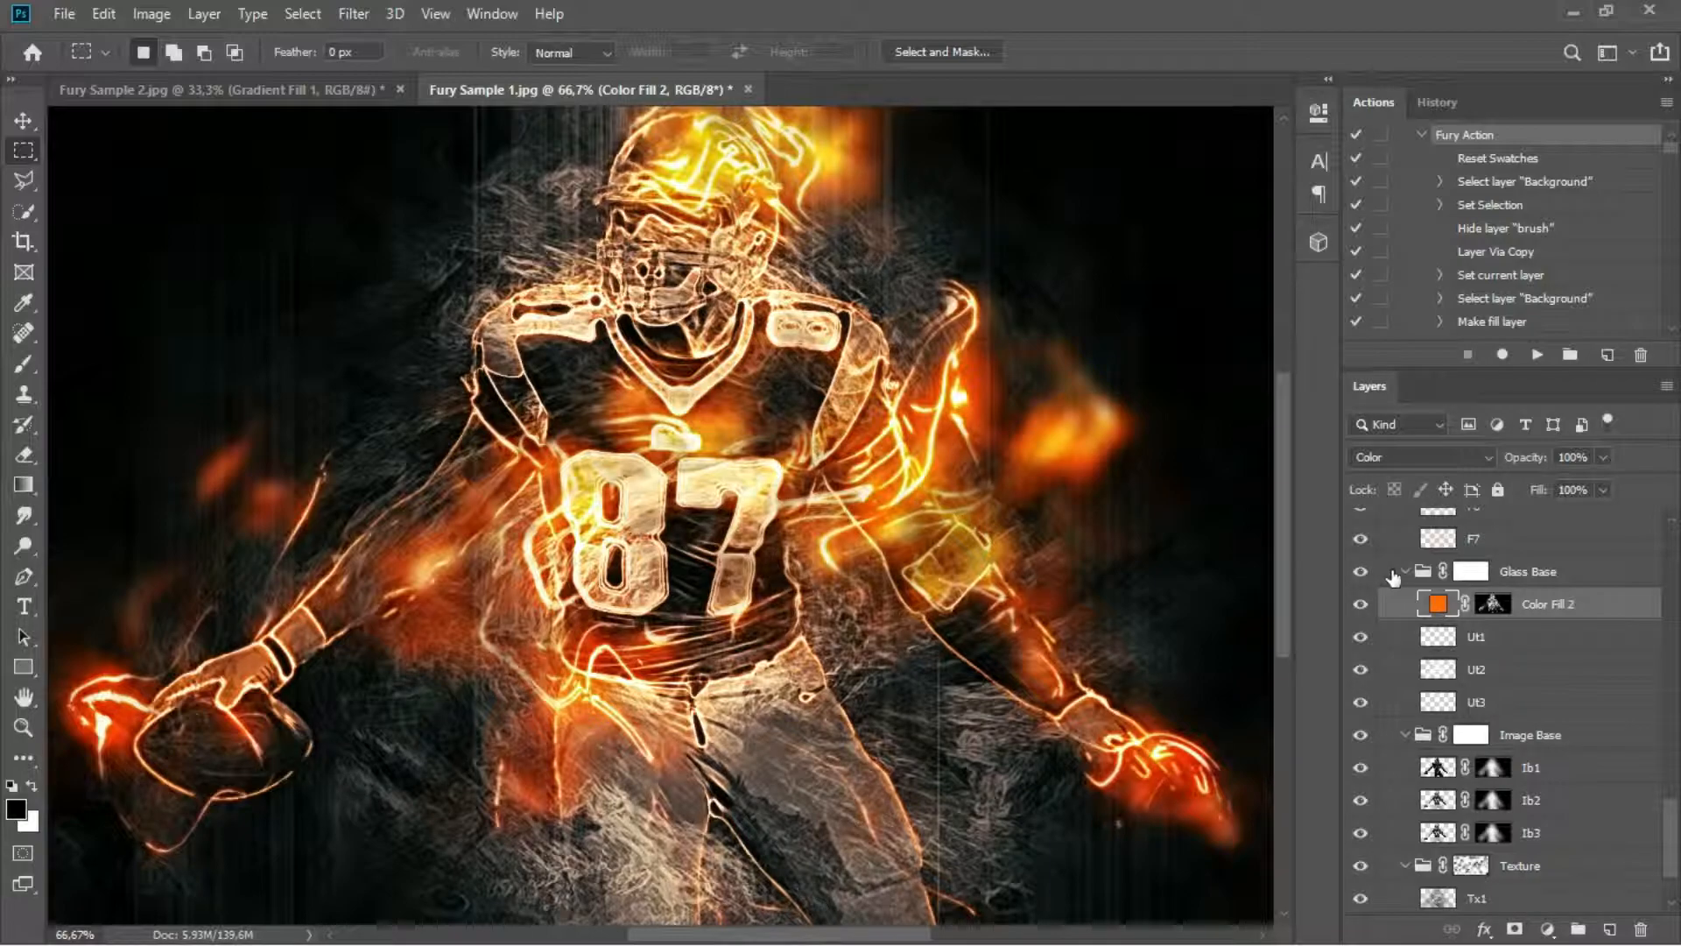
pyautogui.click(1406, 574)
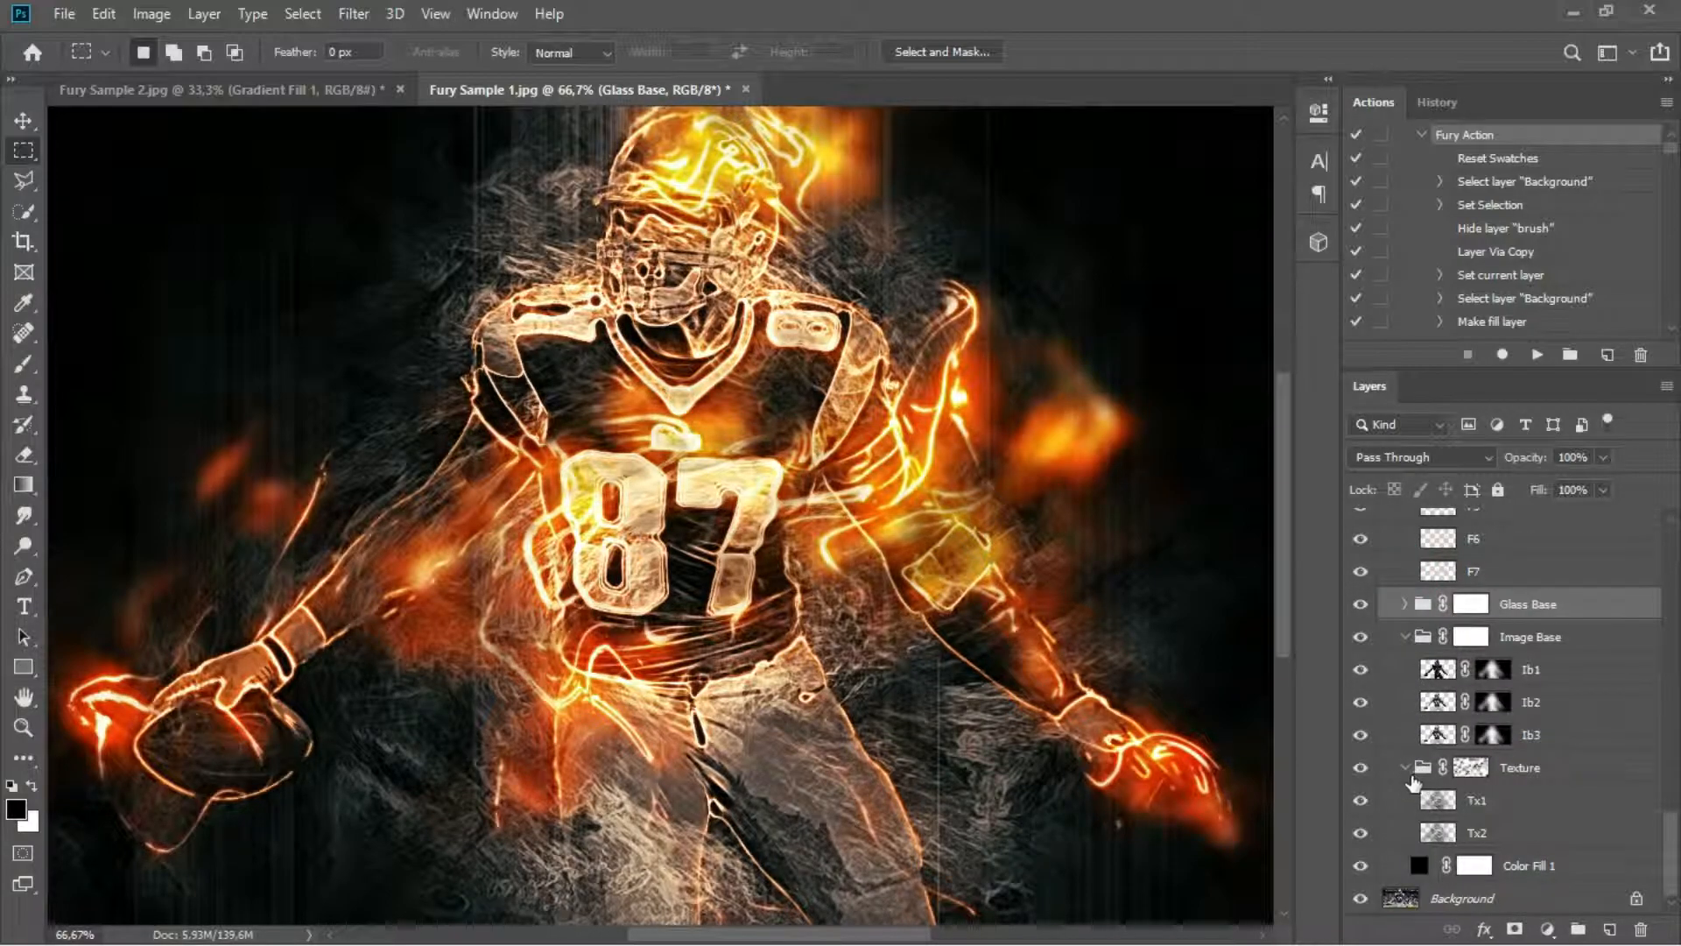
pyautogui.click(1407, 767)
pyautogui.click(1357, 707)
pyautogui.click(1357, 707)
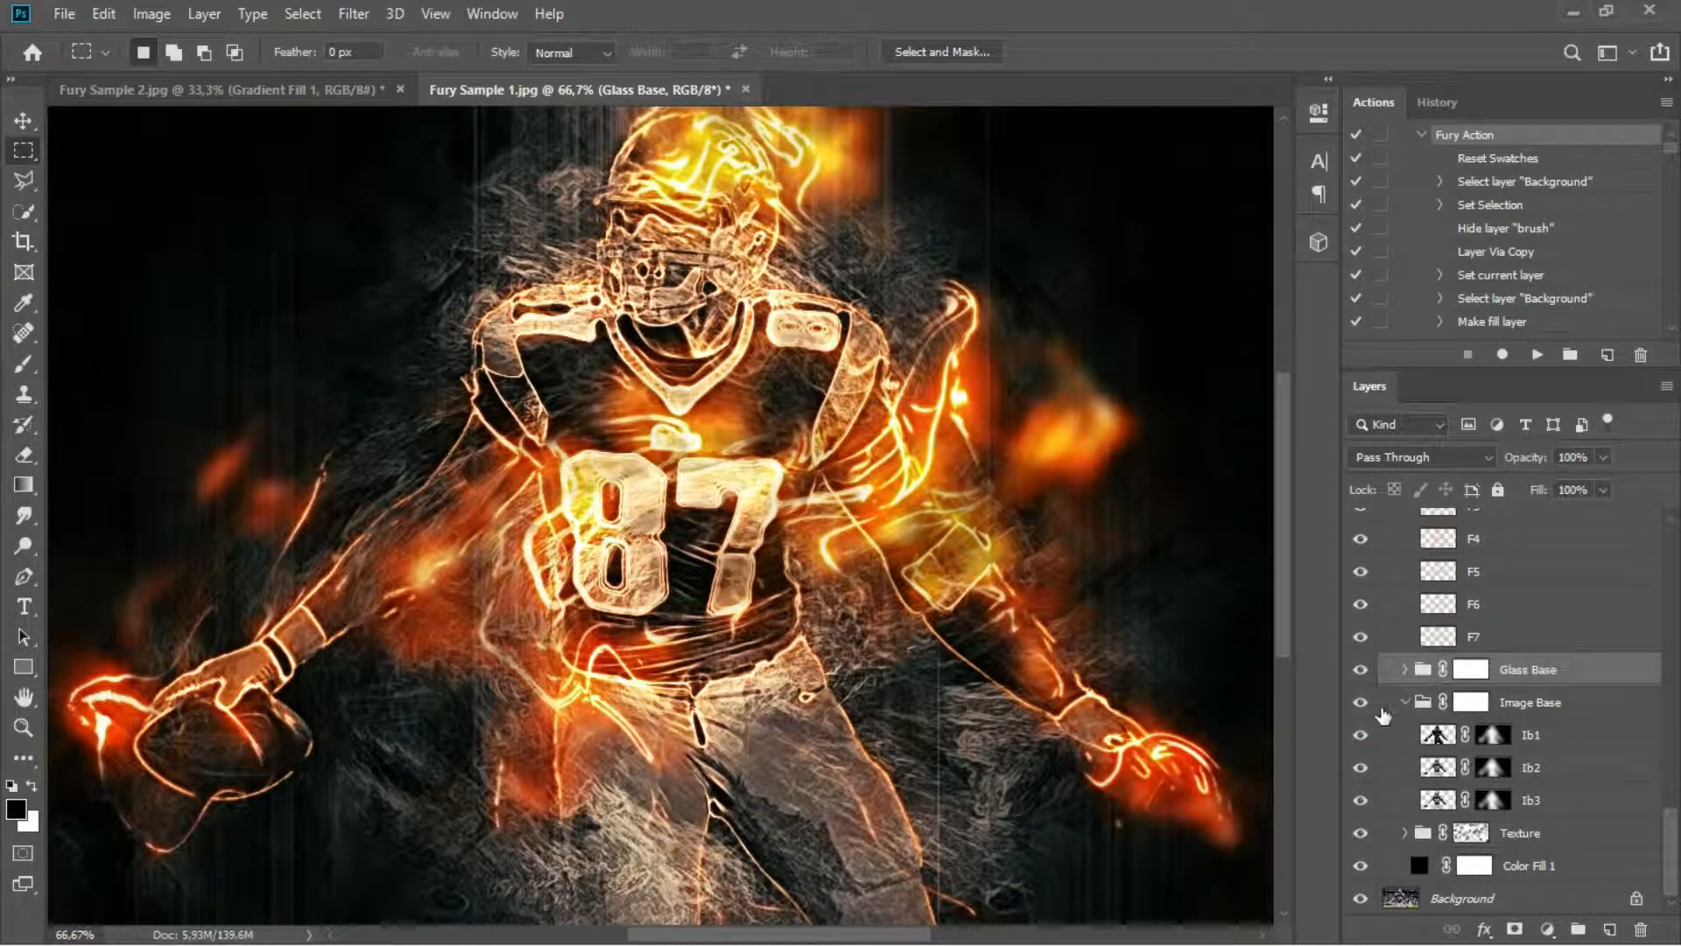
pyautogui.click(1404, 702)
# - Compare flame layer F2 hidden and shown, and show the Color Fill 3 layer in the Flames group
pyautogui.scroll(1, 1372, 623)
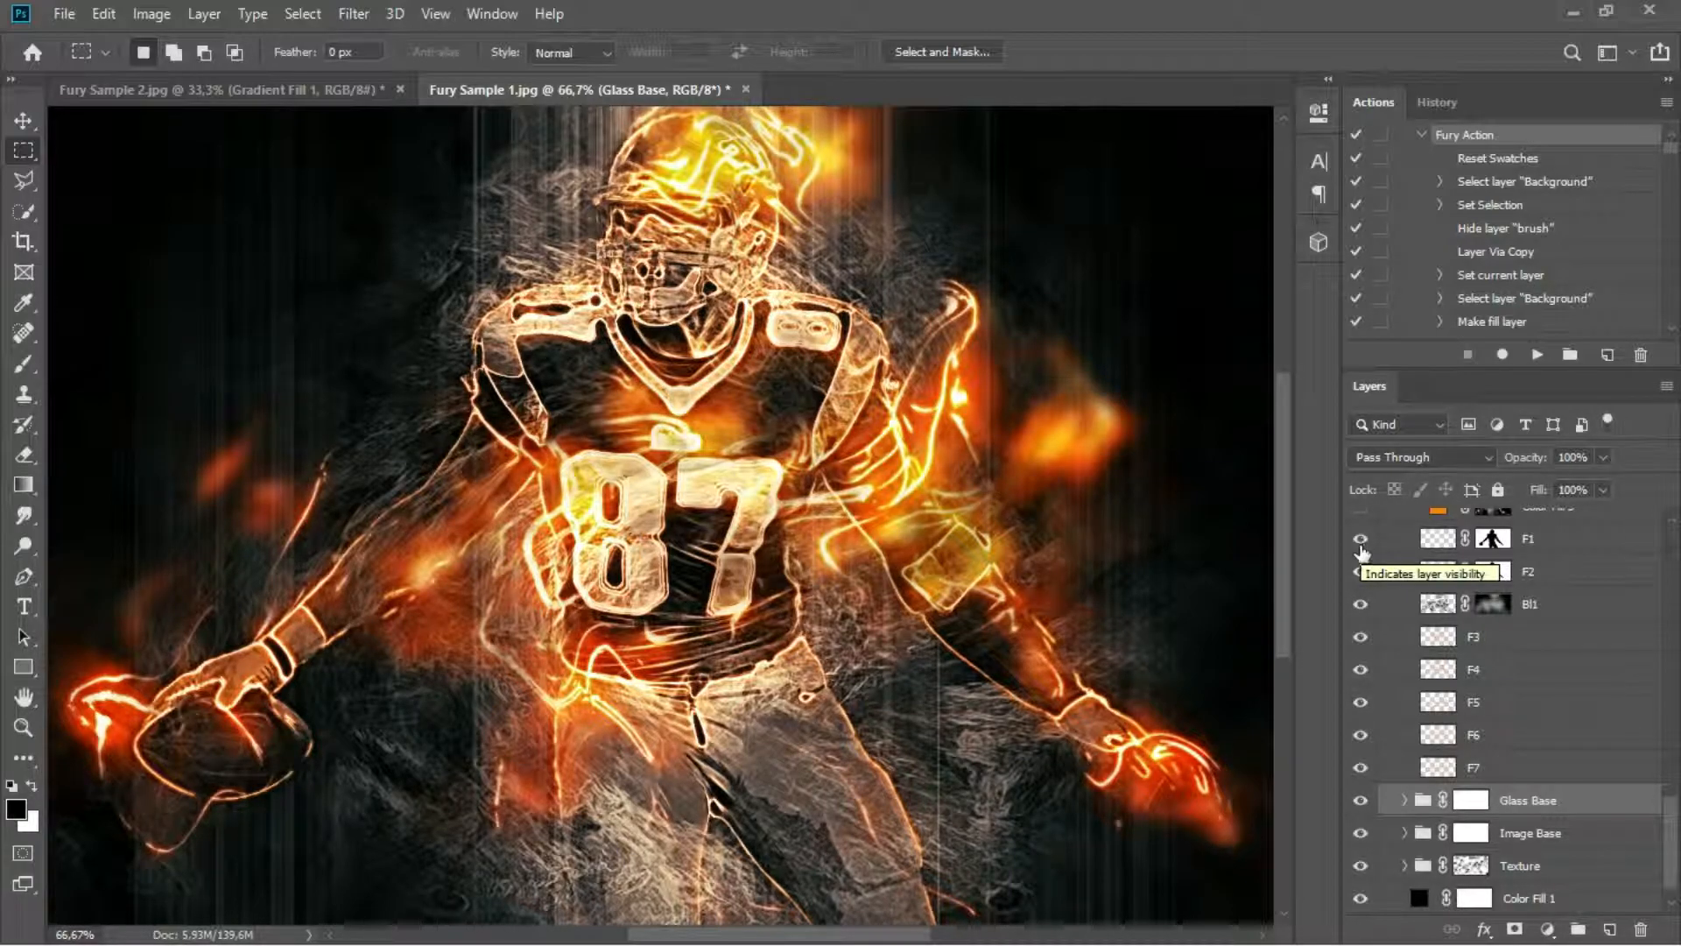
pyautogui.click(1360, 571)
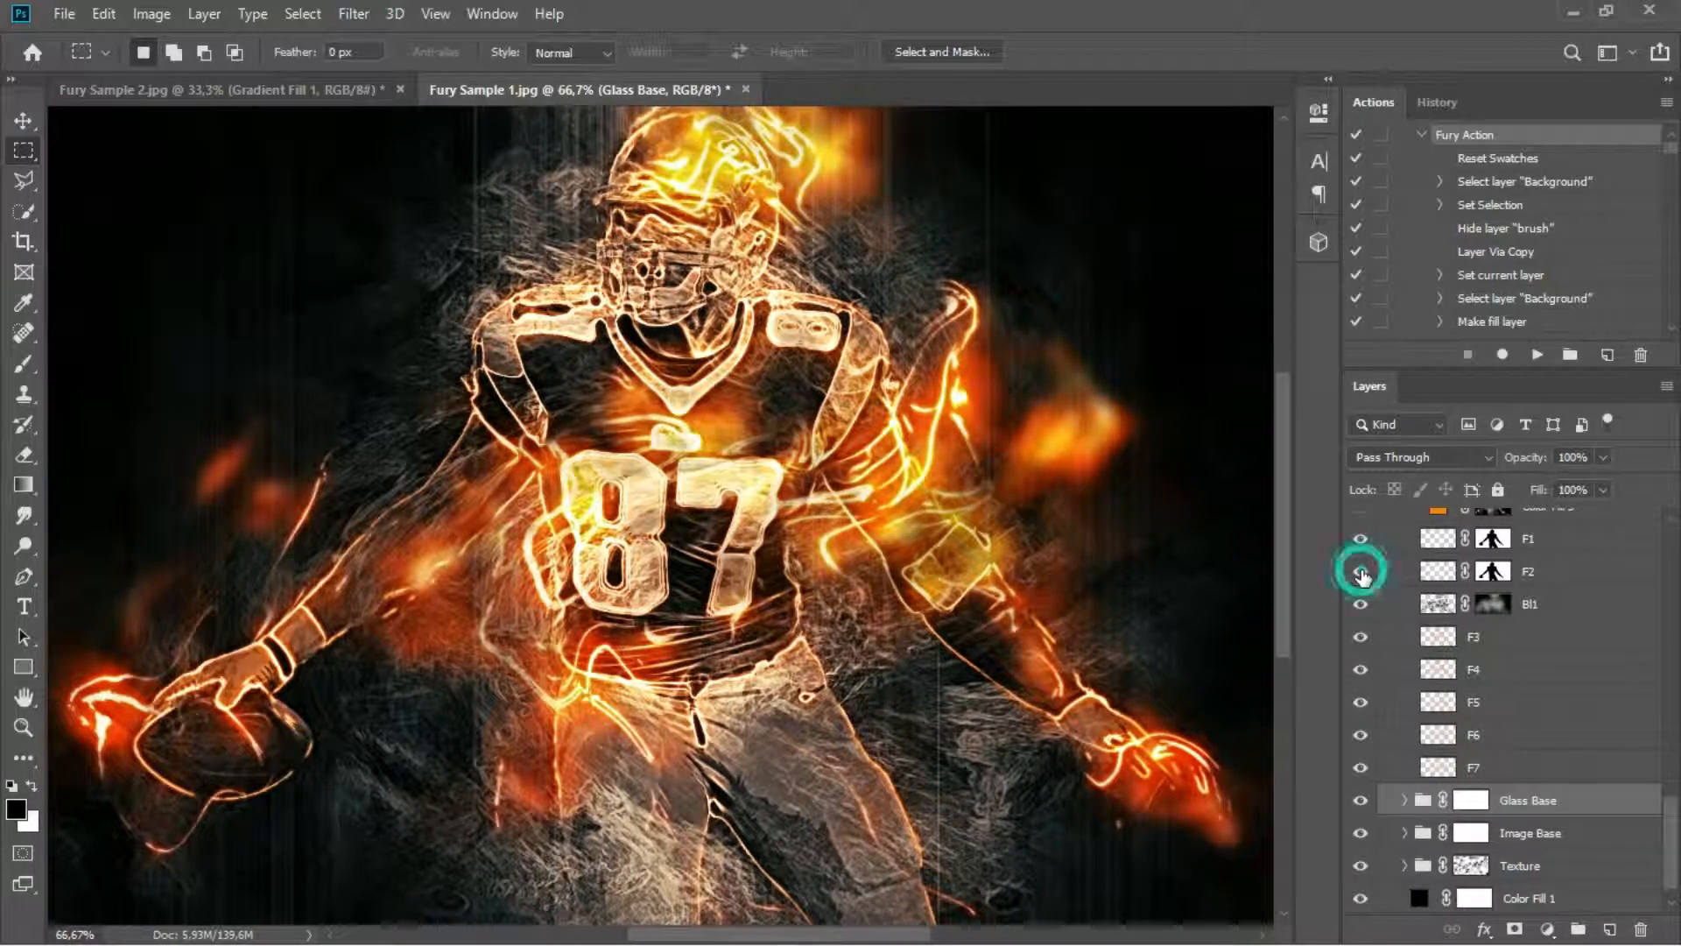
pyautogui.scroll(1, 1368, 595)
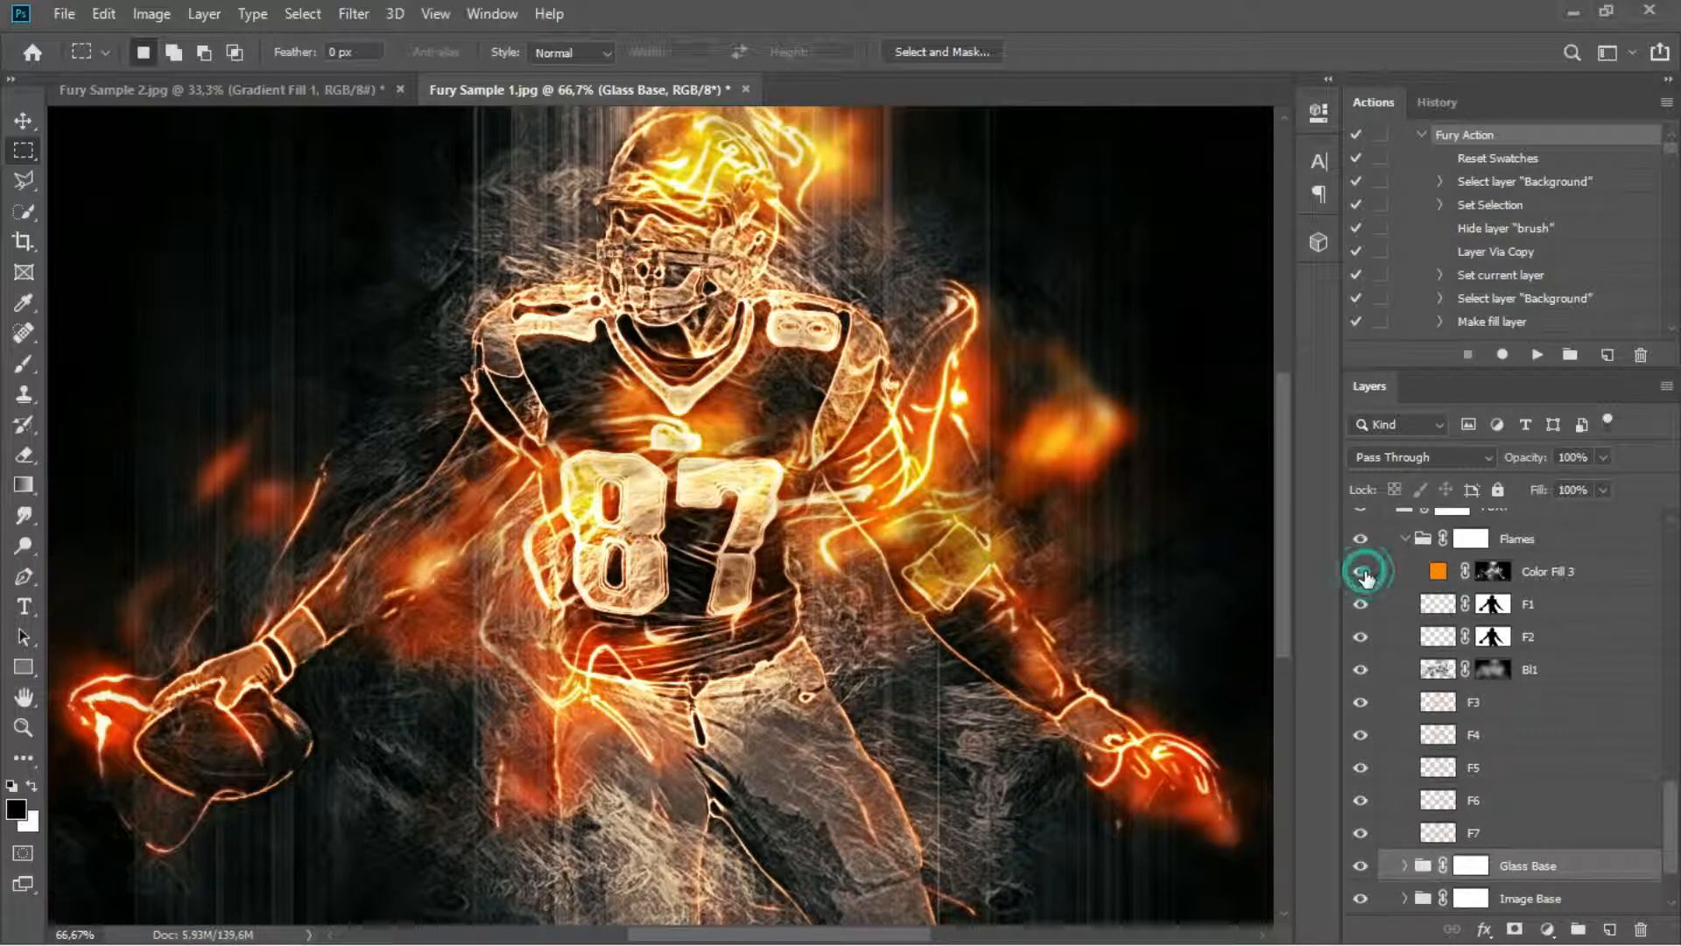
pyautogui.click(1363, 574)
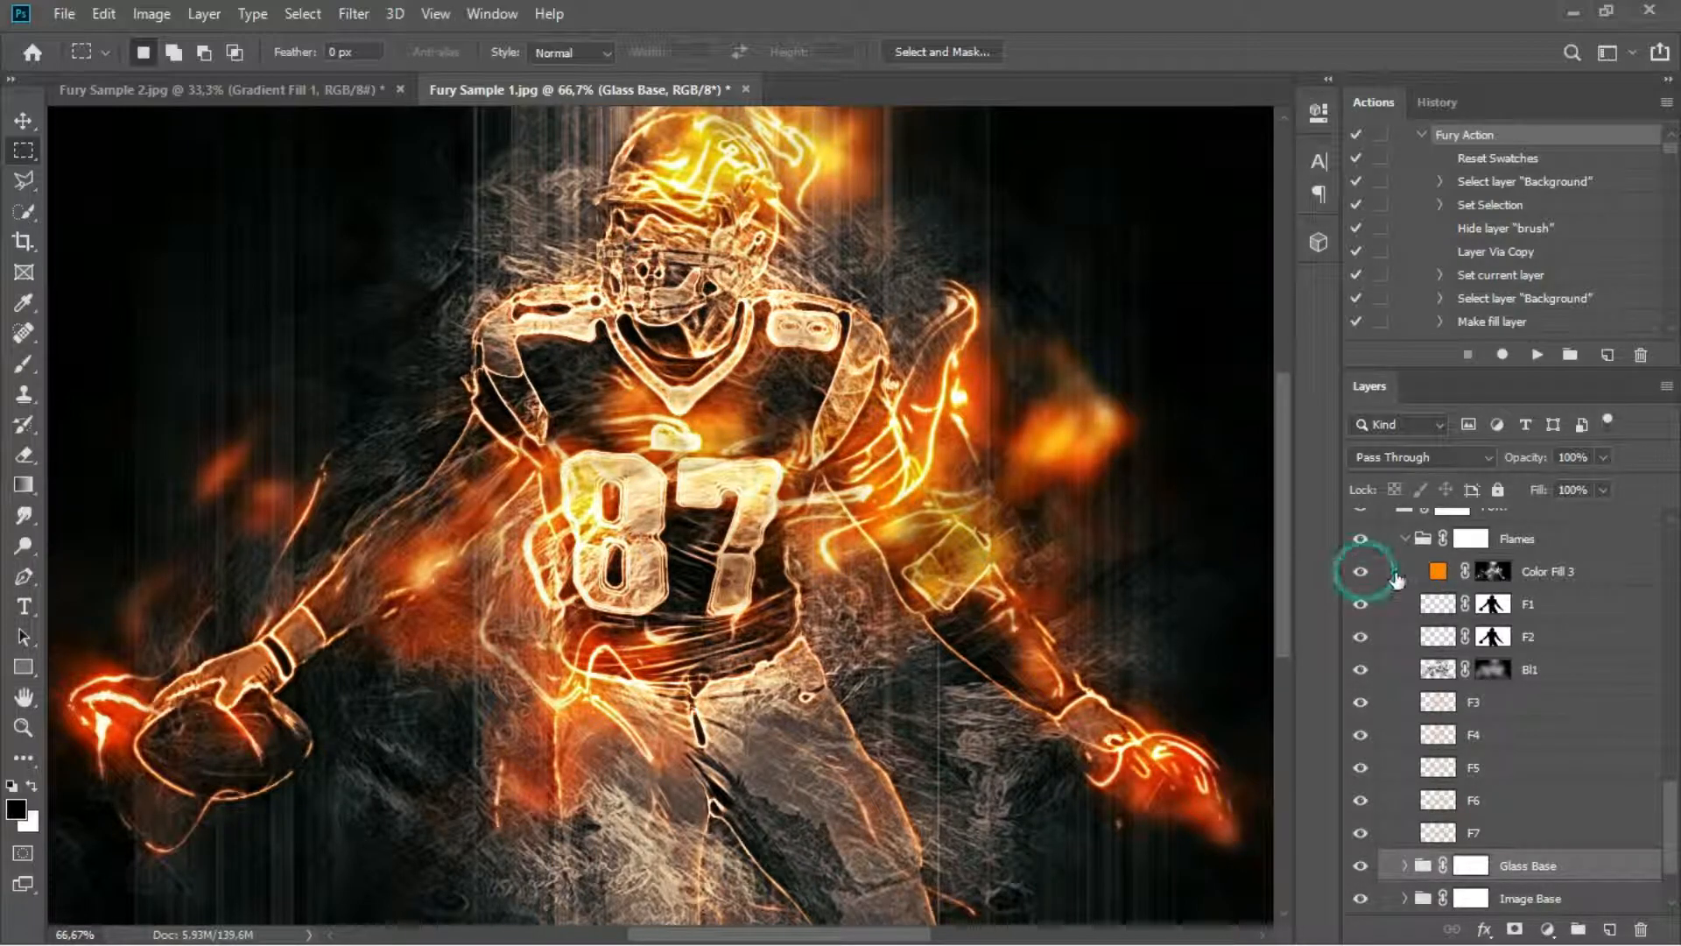
# - Try violet, cyan and green hues on the Color Fill 3 flame colour and discard them
pyautogui.doubleClick(1437, 571)
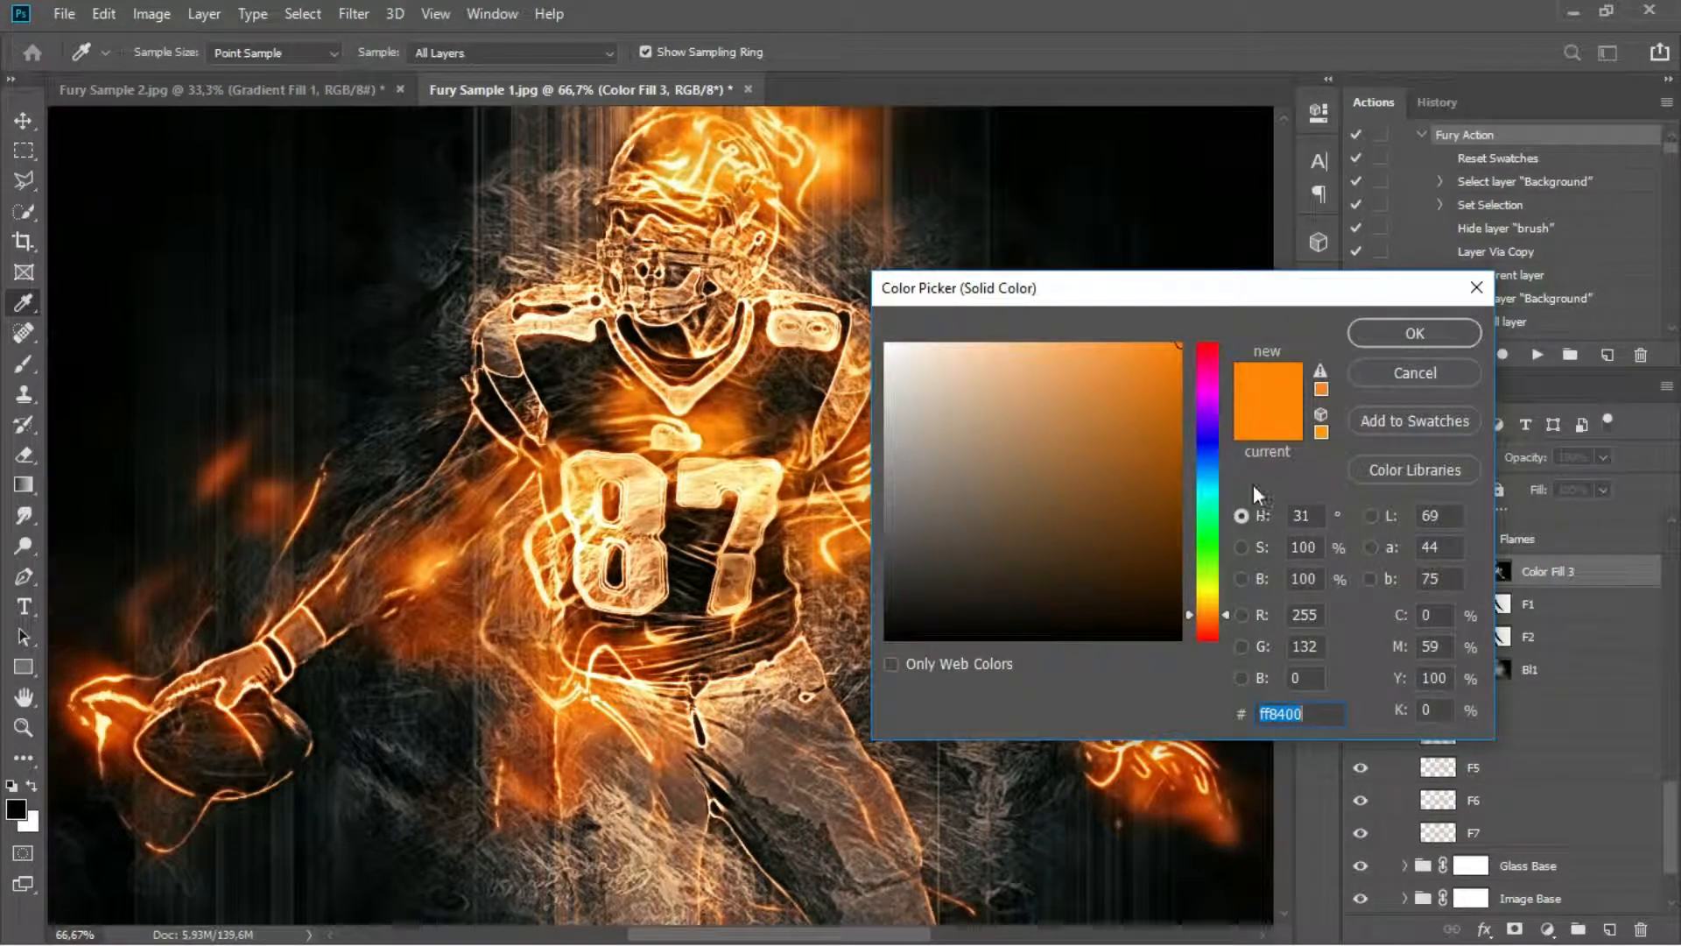
pyautogui.click(1208, 424)
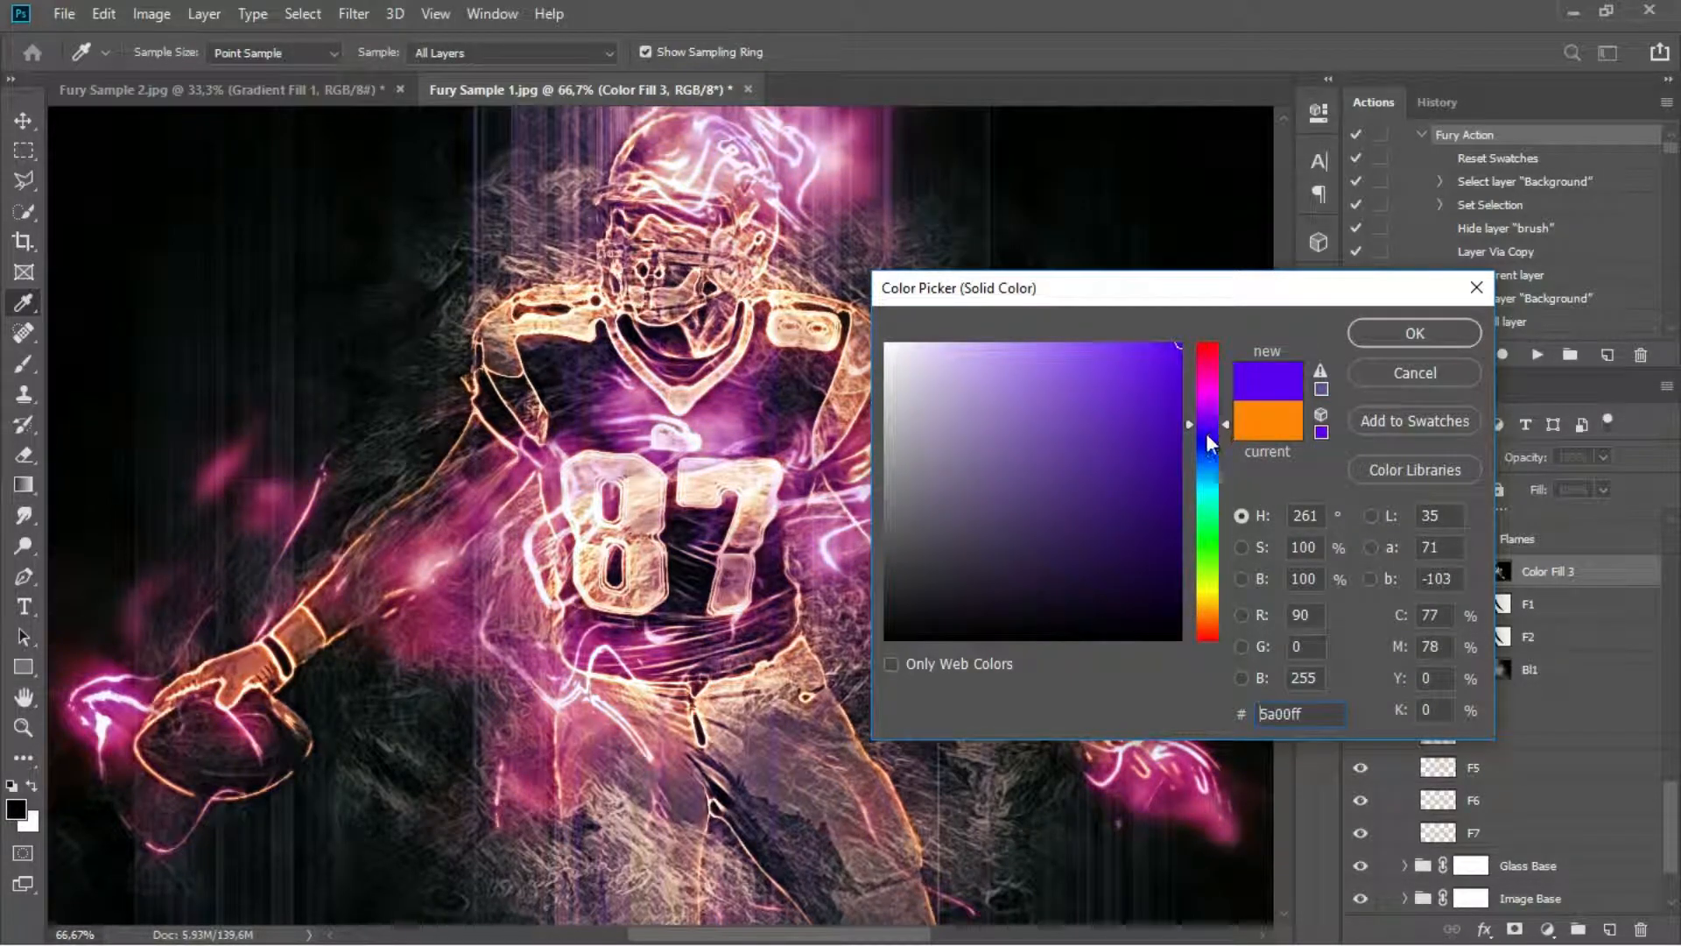
pyautogui.click(1205, 480)
pyautogui.click(1216, 510)
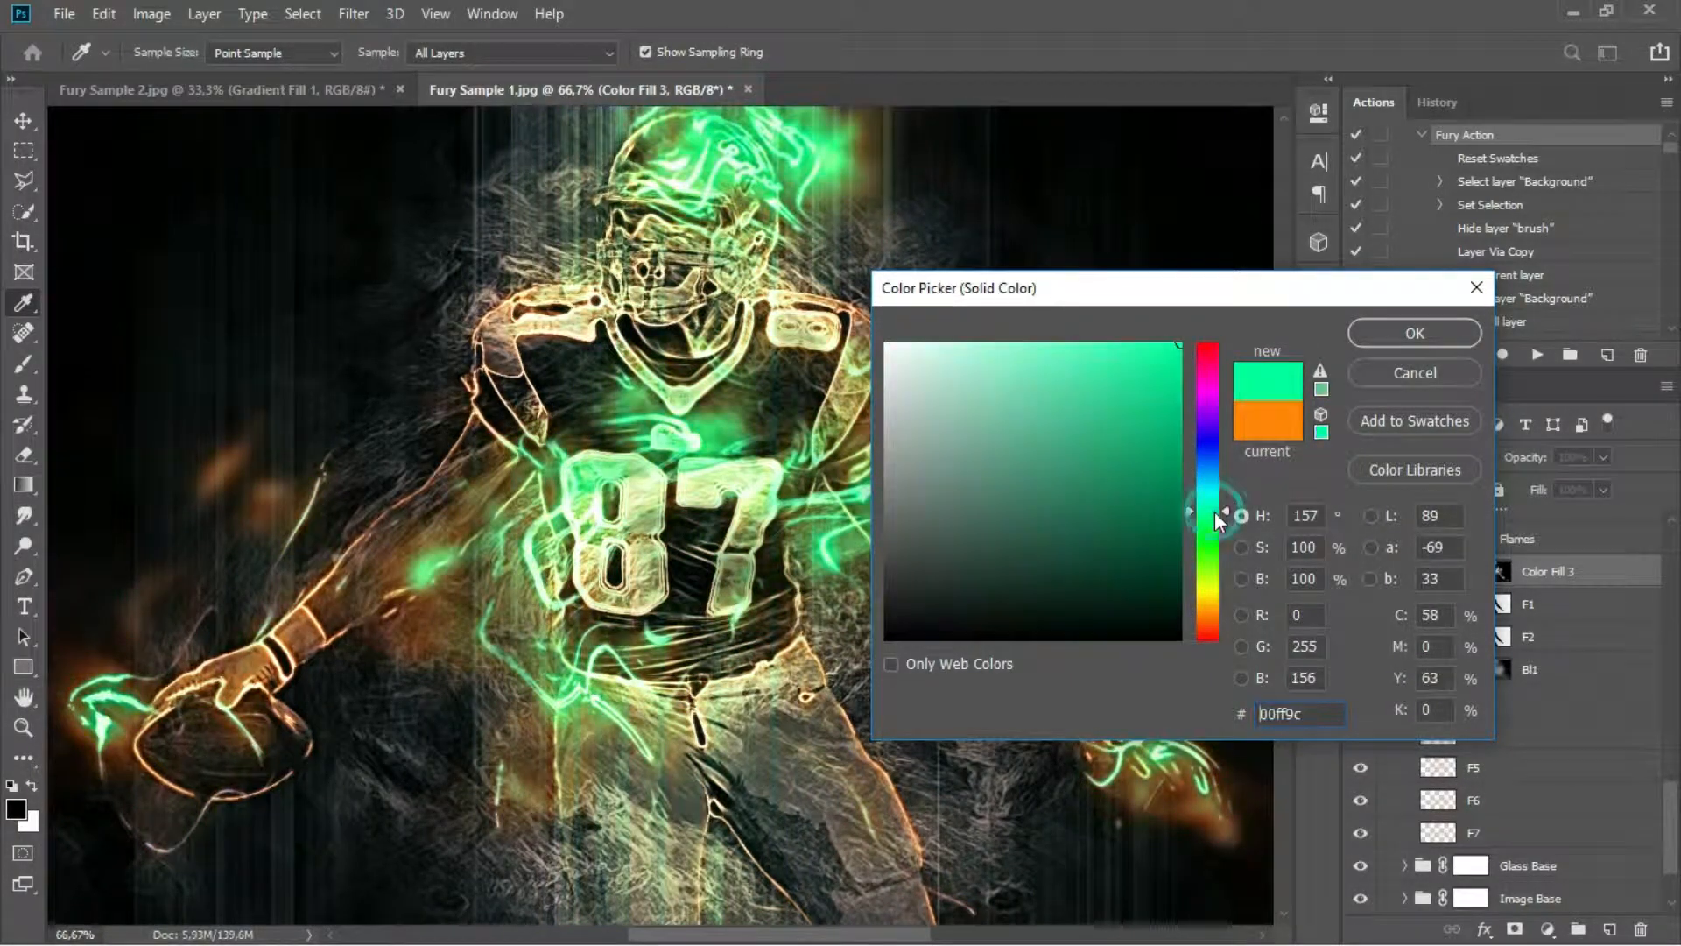
pyautogui.click(1226, 566)
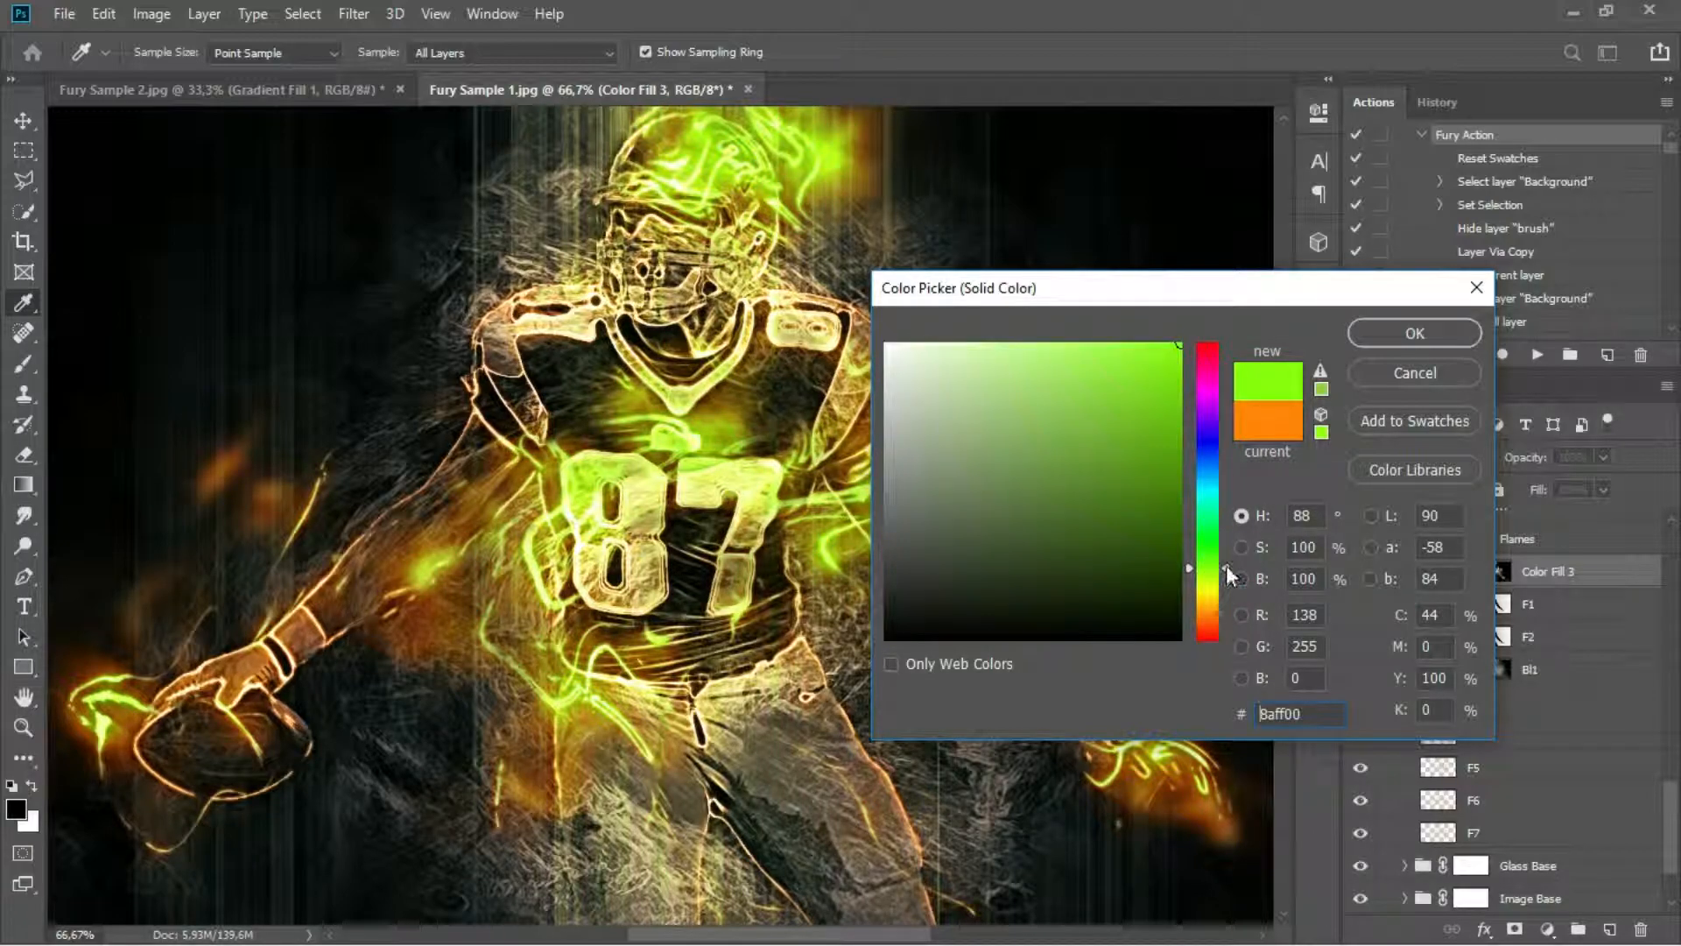
pyautogui.click(1403, 372)
# - Compare the image with the 7 Color Options and 6 Color Options groups shown and hidden in turn
pyautogui.scroll(3, 1437, 580)
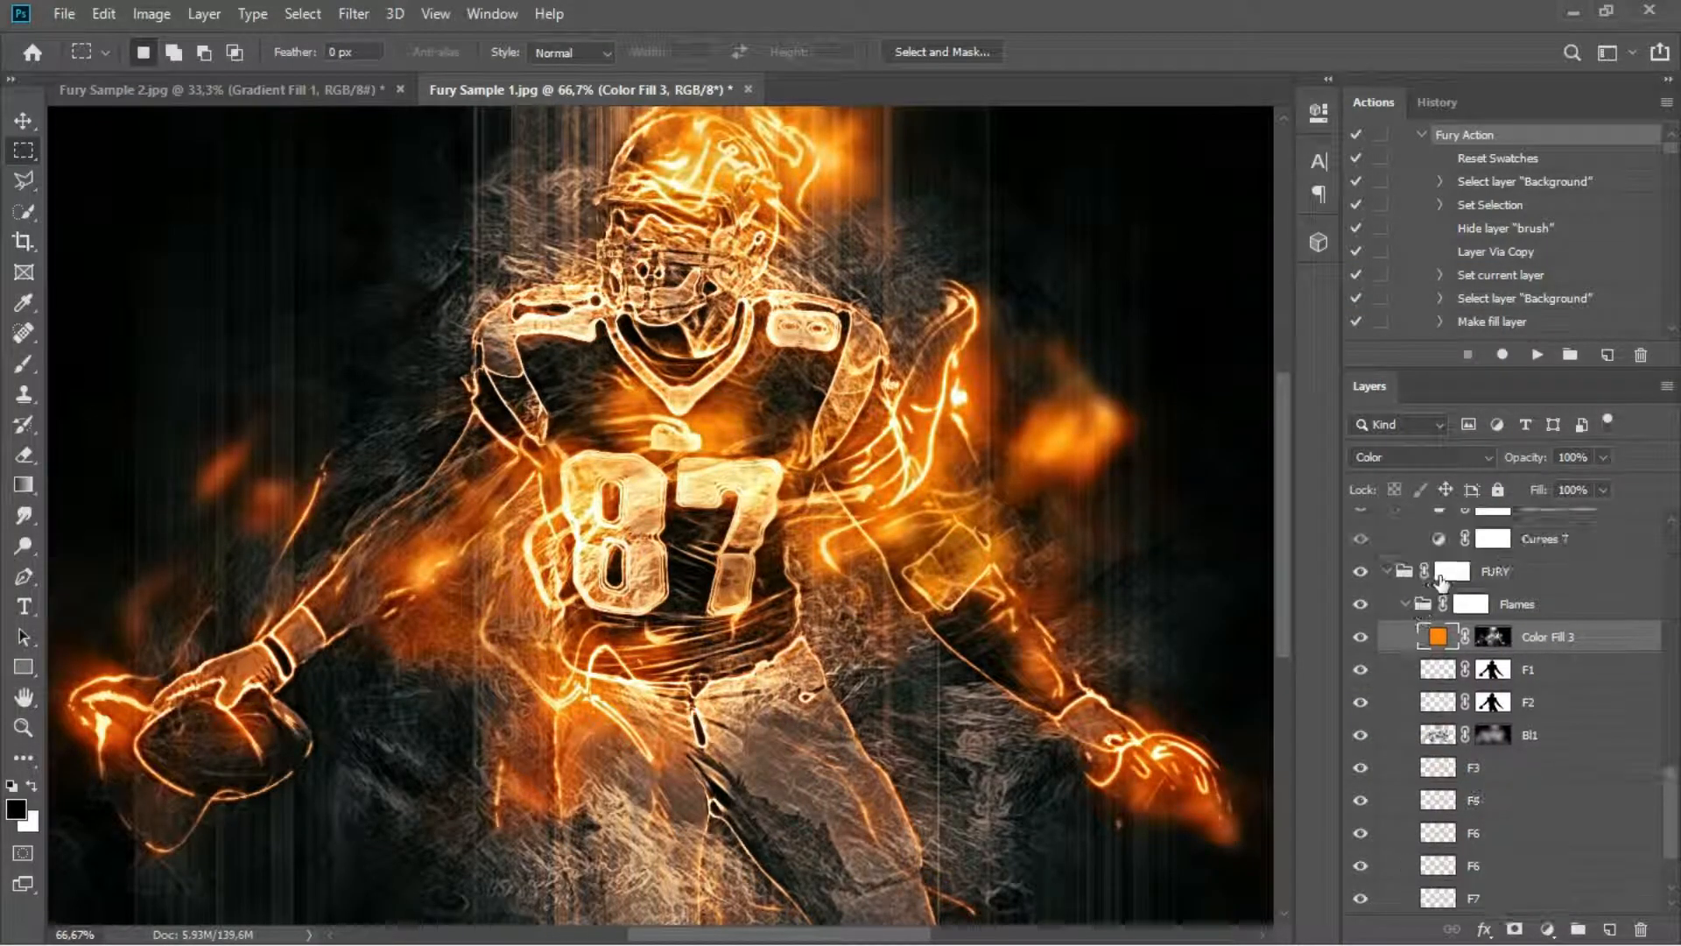
pyautogui.click(1361, 542)
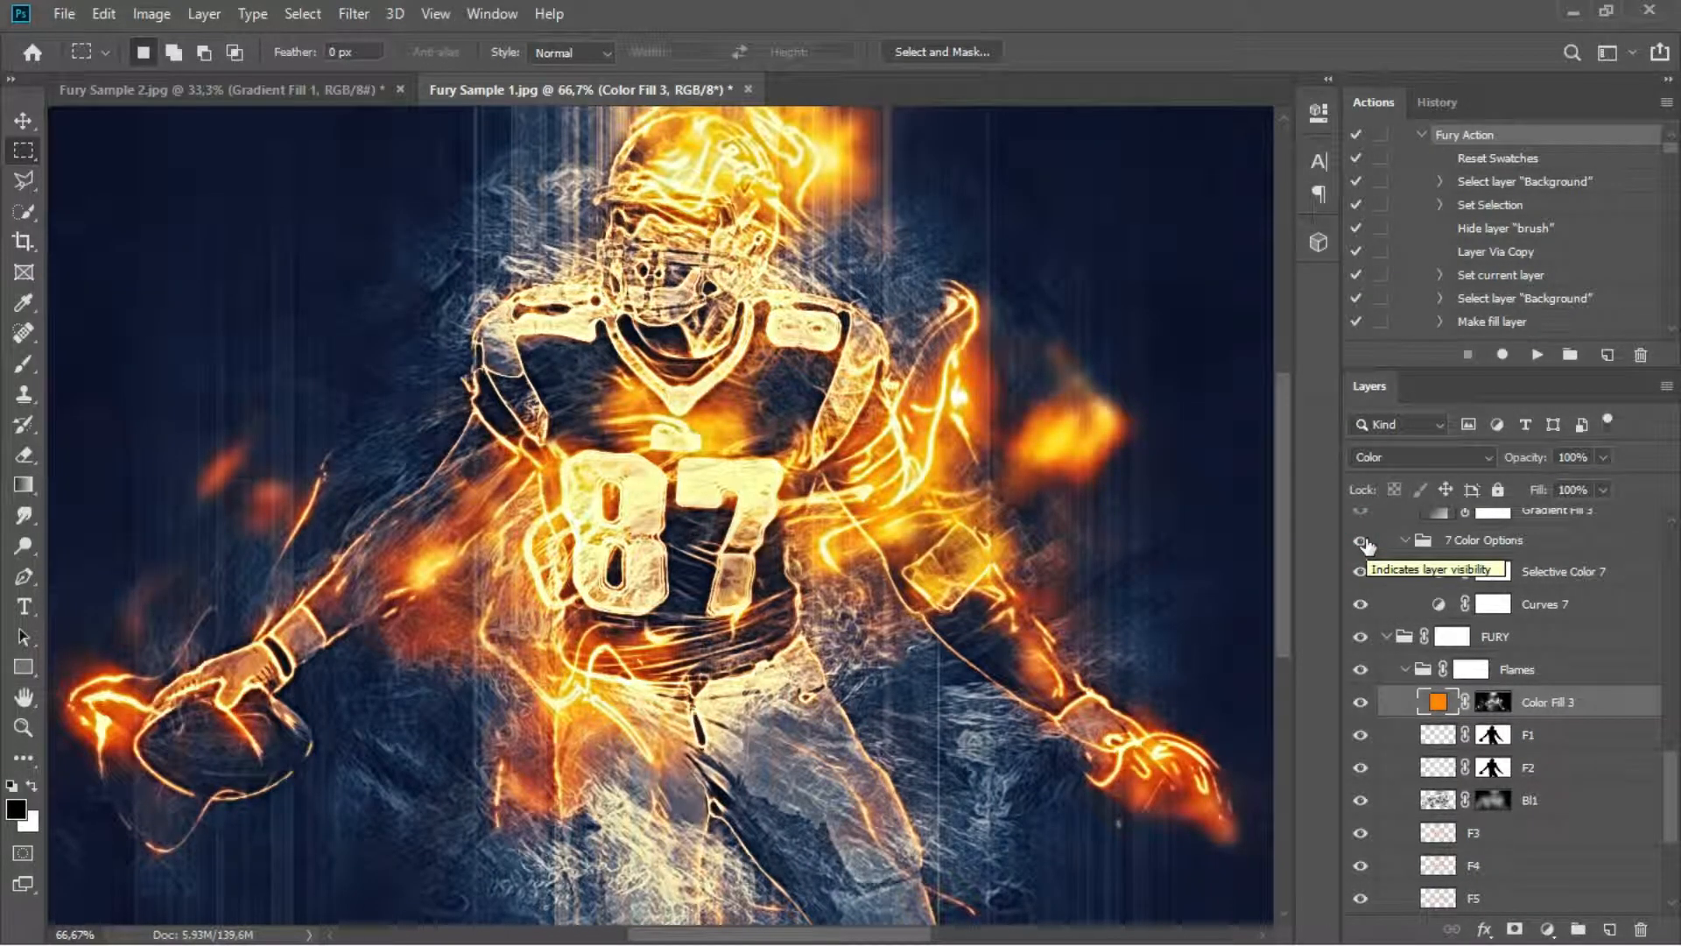
pyautogui.click(1362, 543)
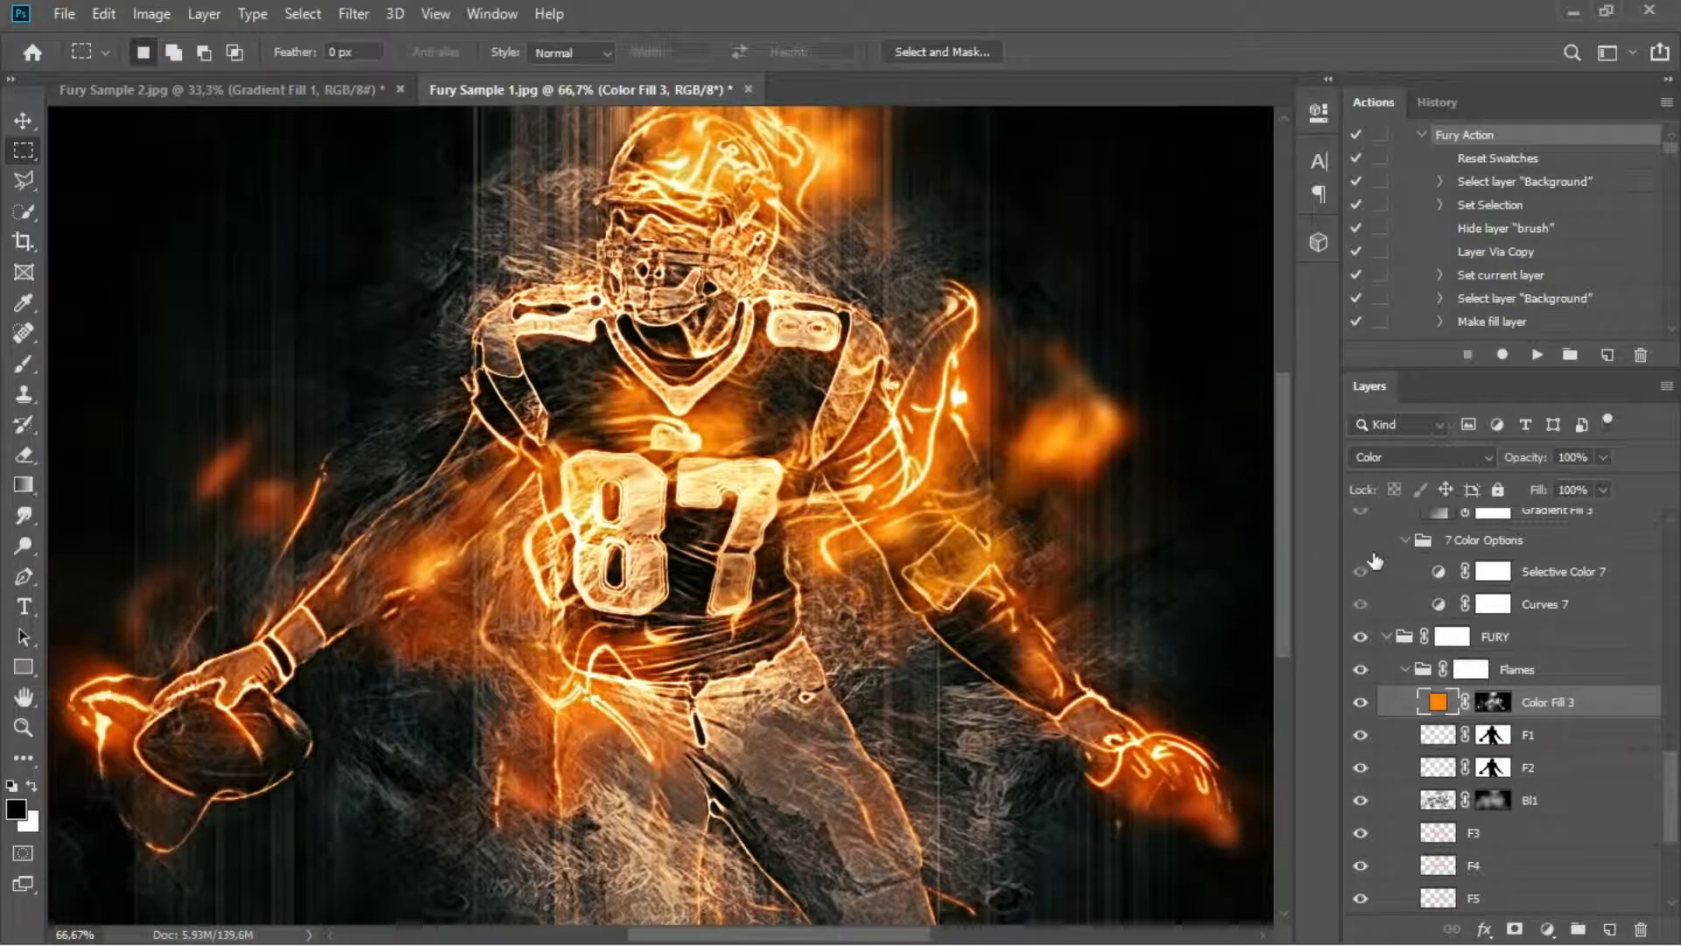
pyautogui.scroll(2, 1366, 604)
pyautogui.click(1362, 606)
pyautogui.click(1362, 606)
pyautogui.scroll(3, 1402, 613)
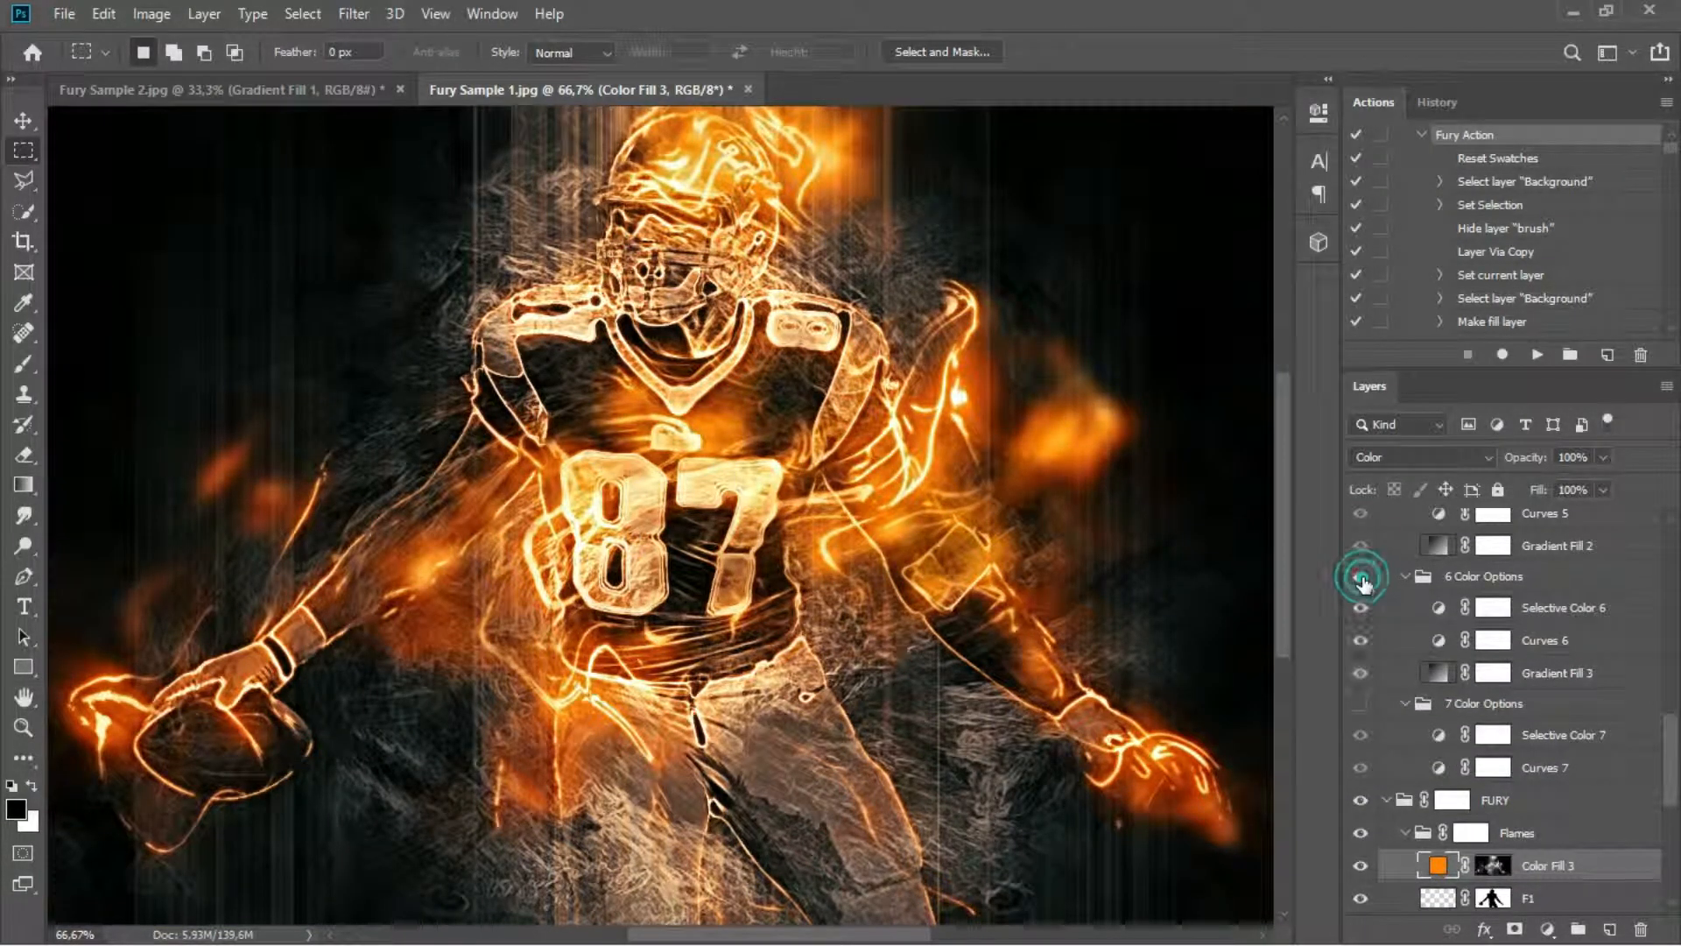
pyautogui.click(1361, 578)
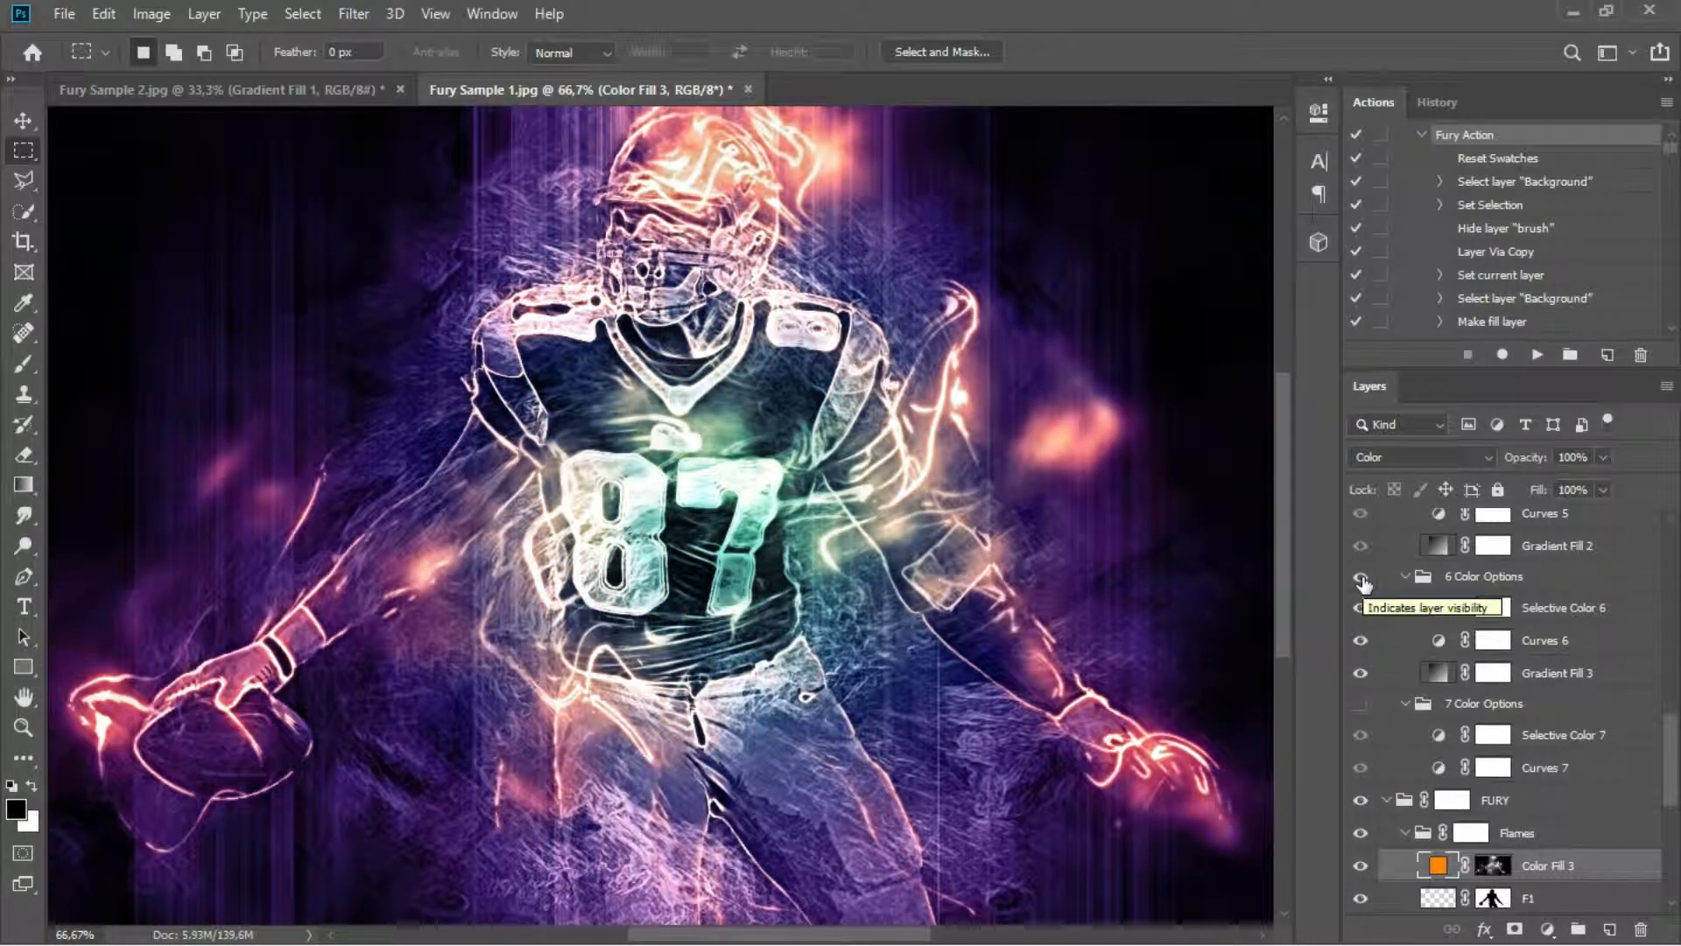
pyautogui.click(1362, 578)
# - Preview the 5 Color Options and 4 Color Options groups on the image, hiding each one again
pyautogui.scroll(3, 1364, 565)
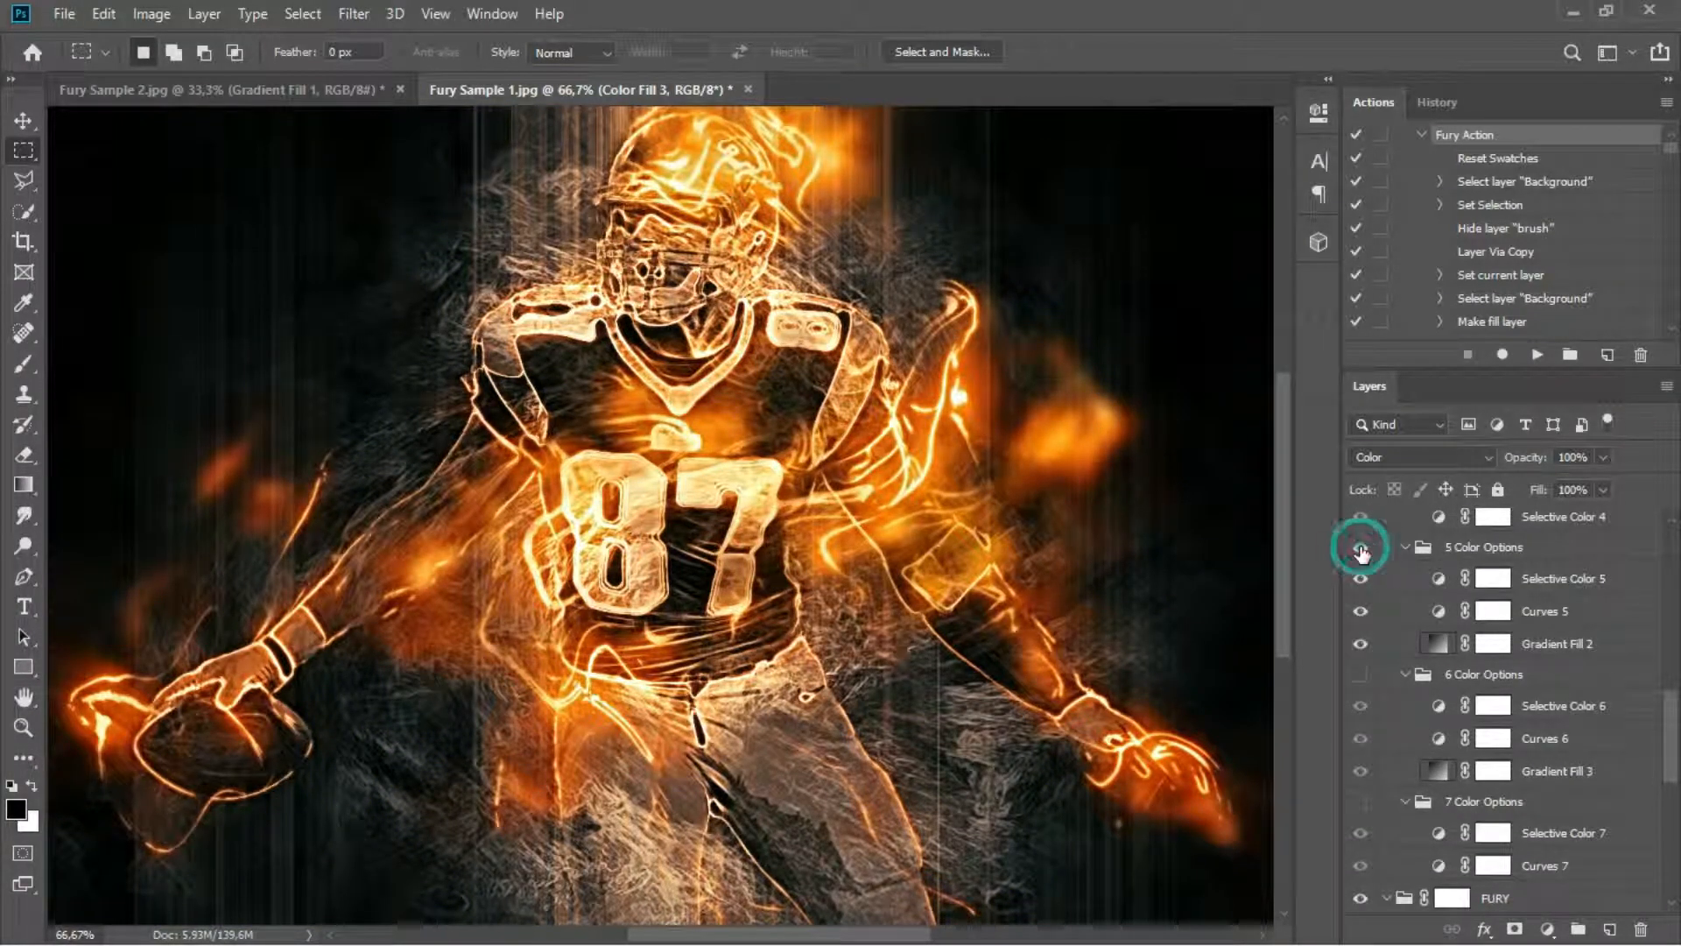
pyautogui.click(1361, 548)
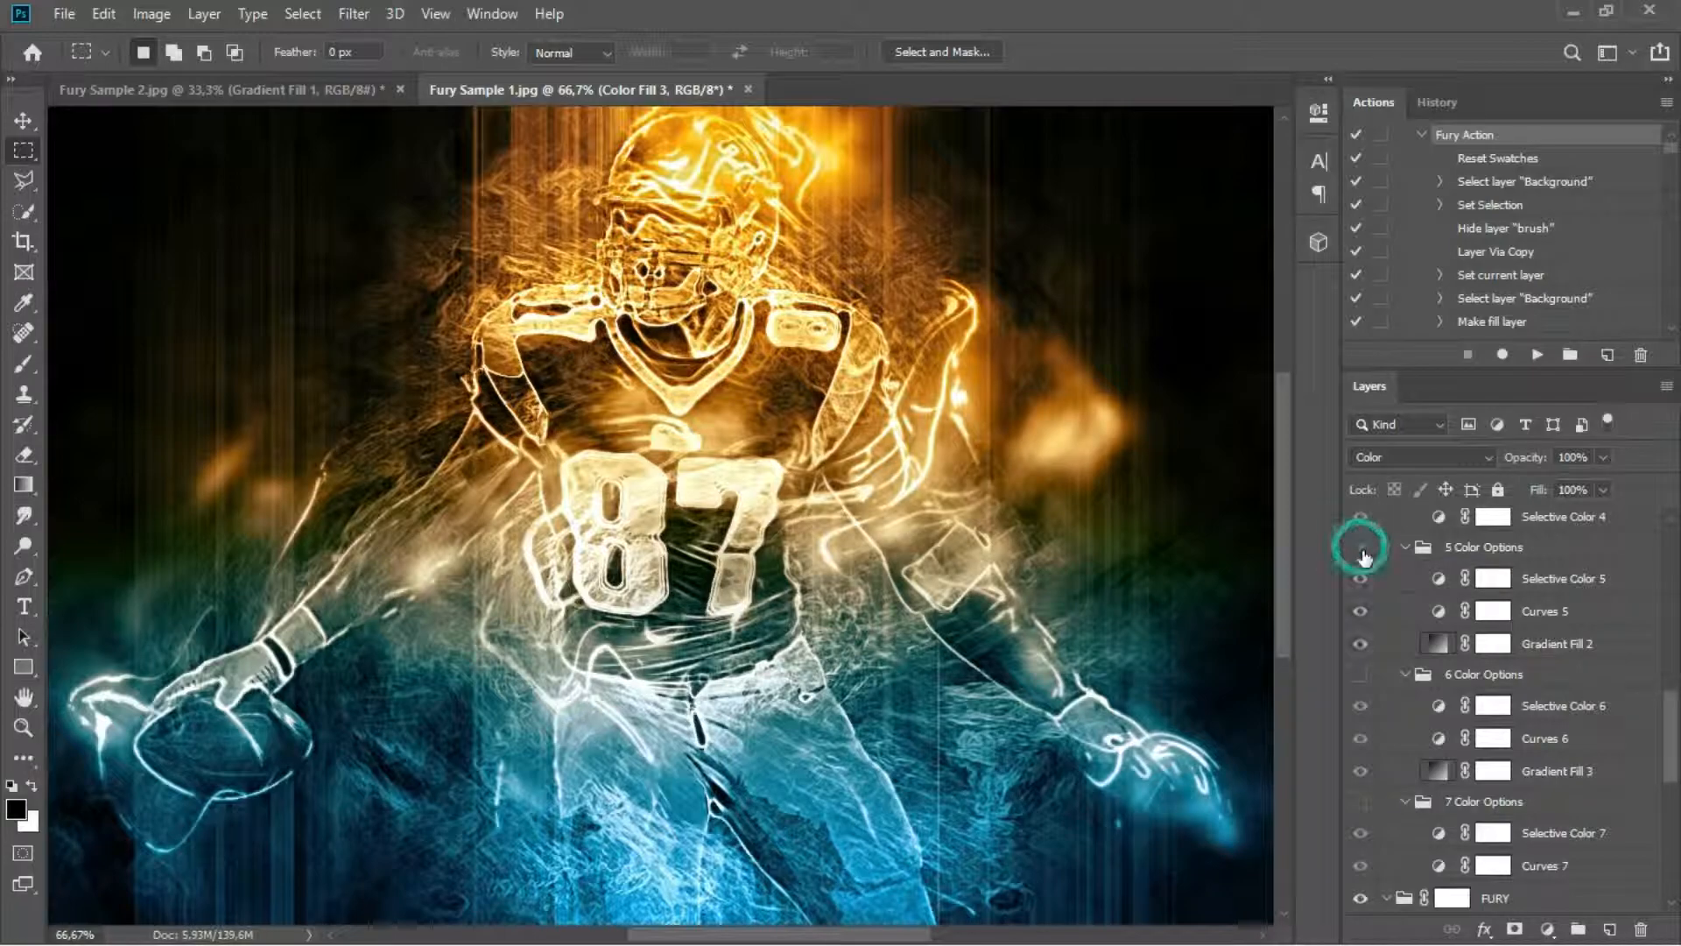
pyautogui.click(1360, 548)
pyautogui.scroll(3, 1384, 578)
pyautogui.click(1362, 551)
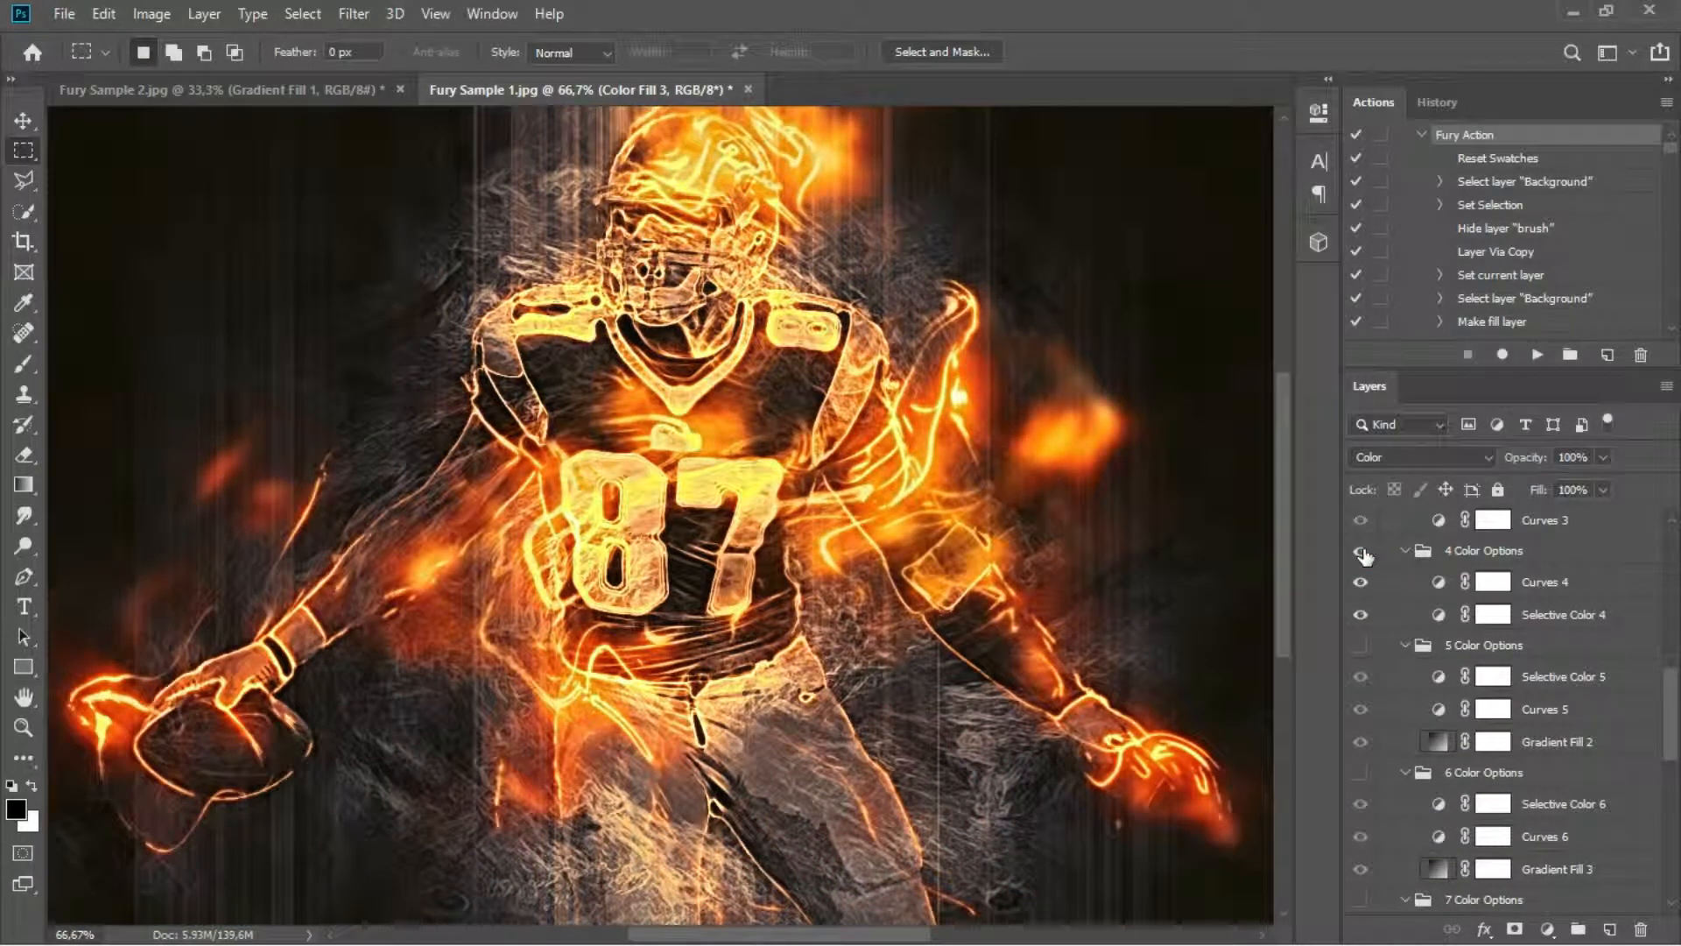
pyautogui.click(1363, 551)
# - Check the colour looks of the 3 Color Options and 2 Color Options groups, leaving both hidden
pyautogui.scroll(3, 1366, 570)
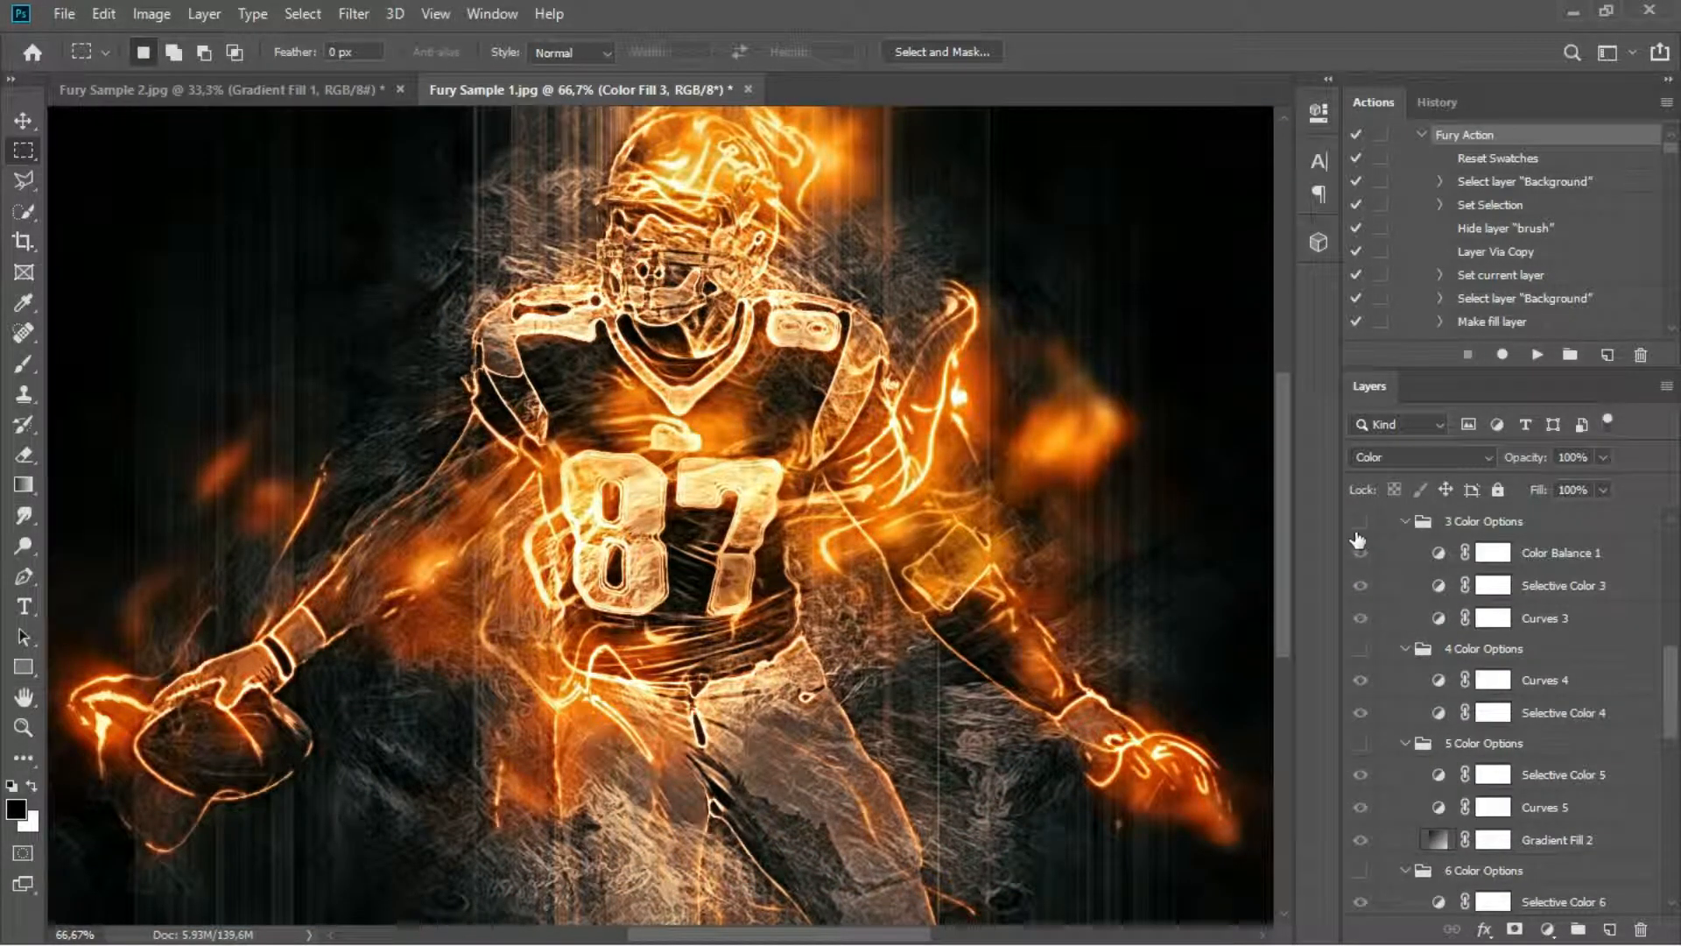
pyautogui.click(1358, 525)
pyautogui.click(1360, 525)
pyautogui.scroll(3, 1362, 561)
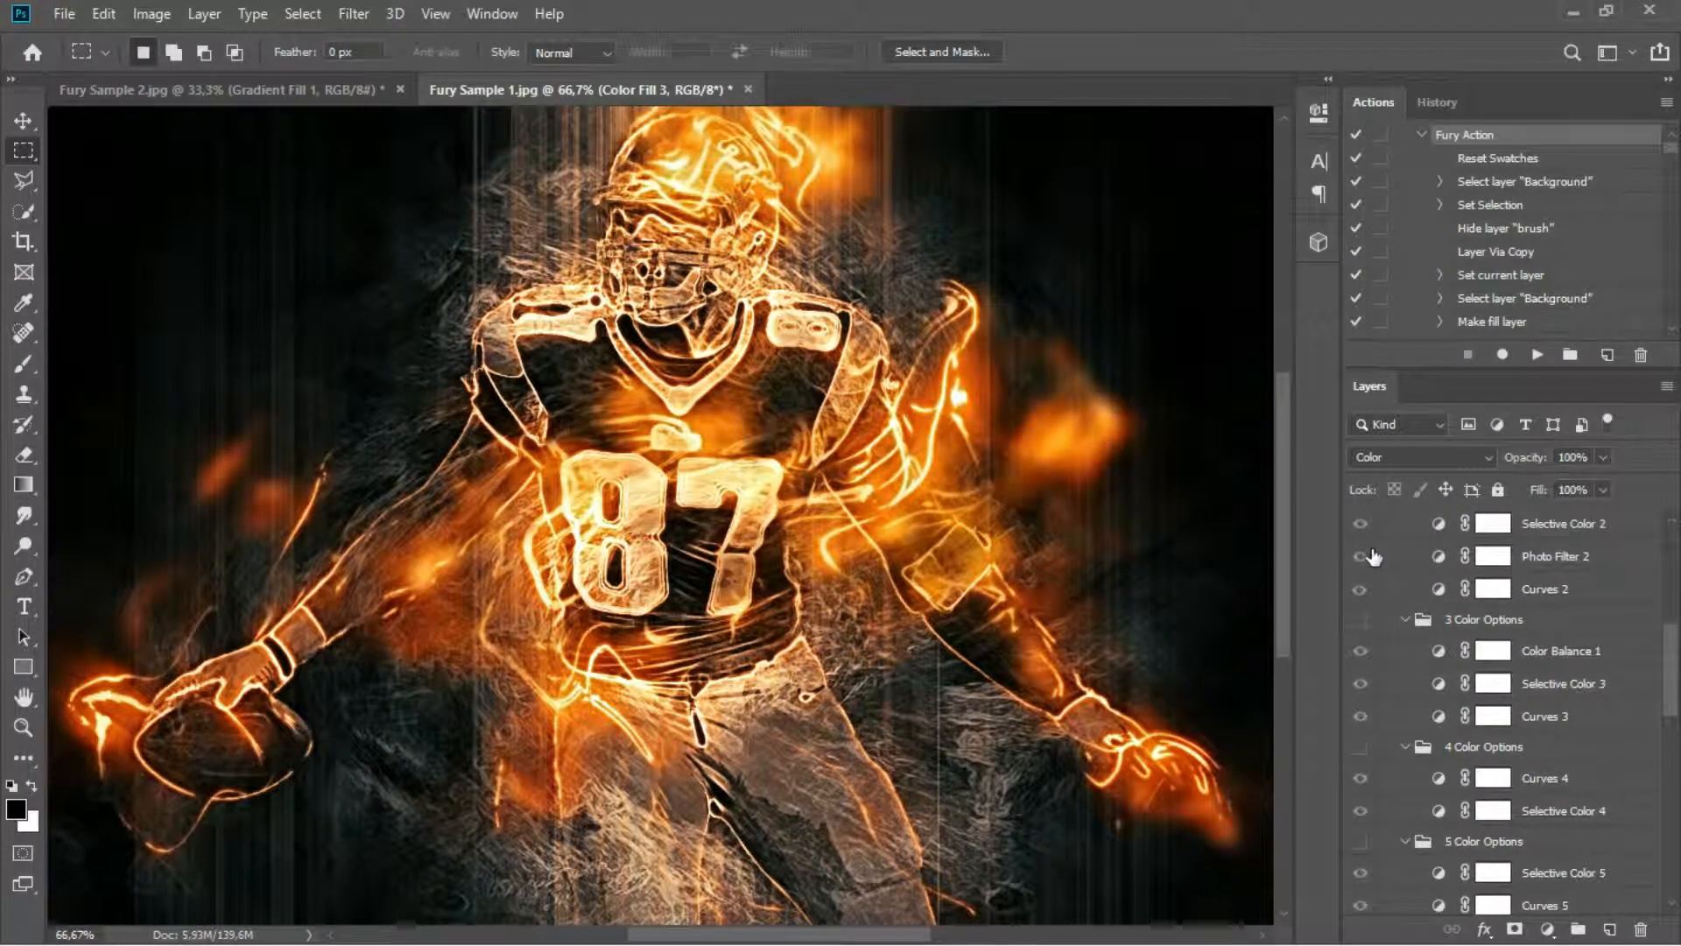
pyautogui.scroll(2, 1366, 574)
pyautogui.click(1362, 591)
# - Preview the Color Fill 4 layer, try a red fill colour on it, and discard the colour and hide the layer
pyautogui.scroll(6, 1392, 602)
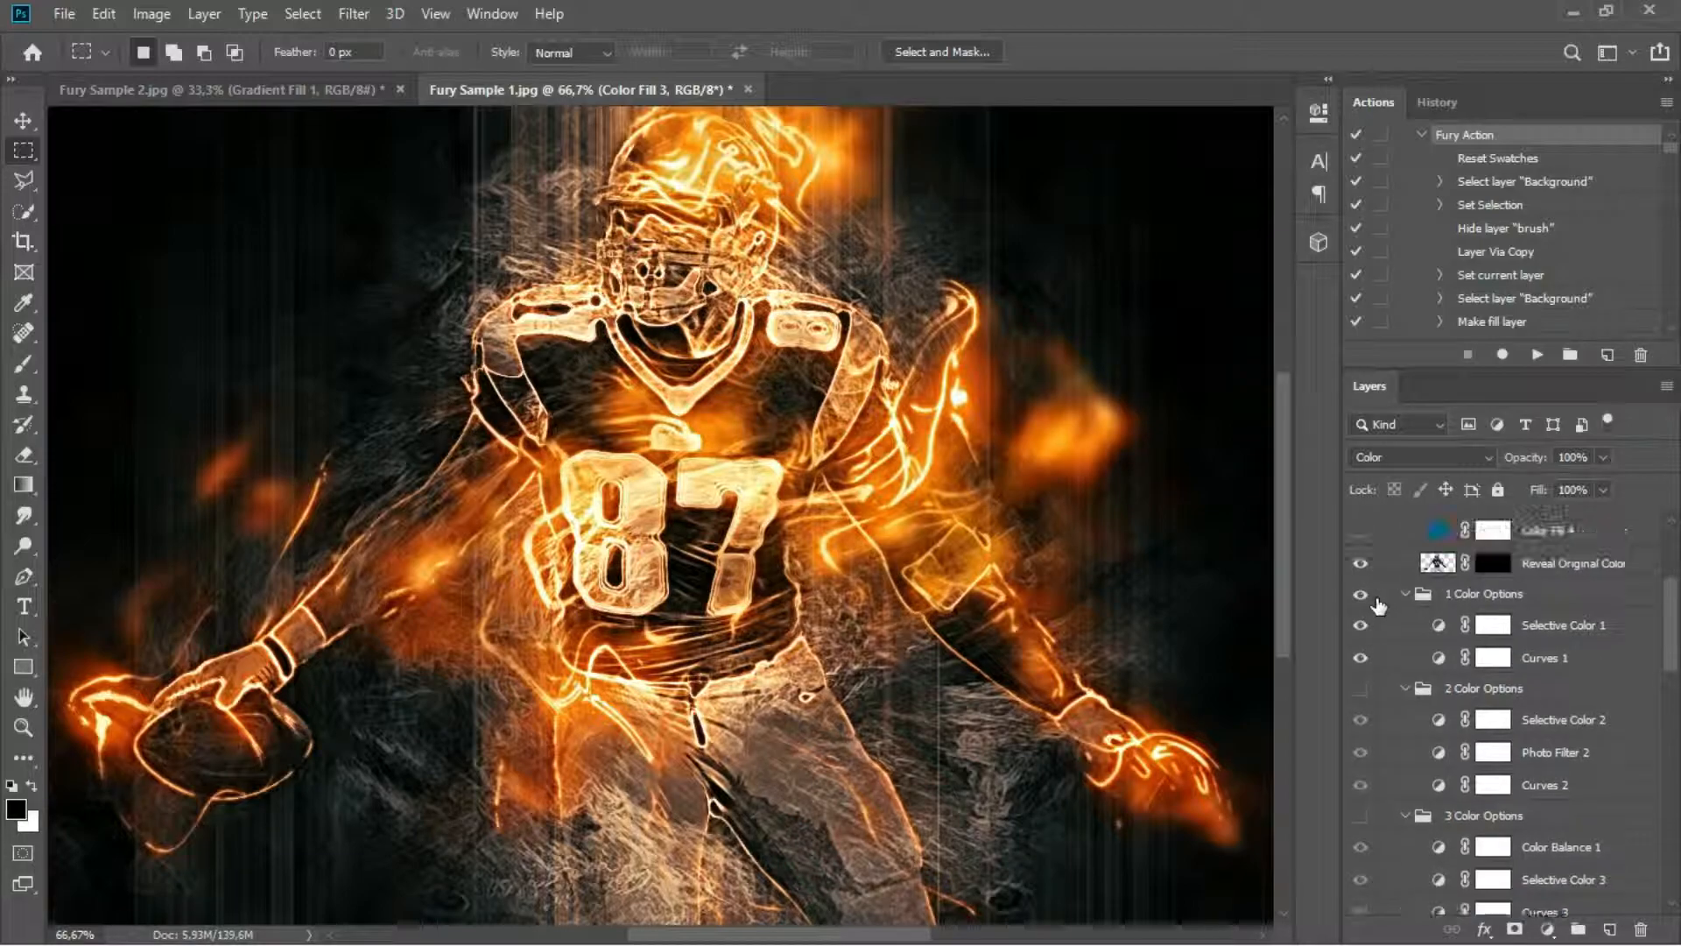
pyautogui.click(1359, 631)
pyautogui.click(1359, 631)
pyautogui.click(1360, 629)
pyautogui.doubleClick(1437, 628)
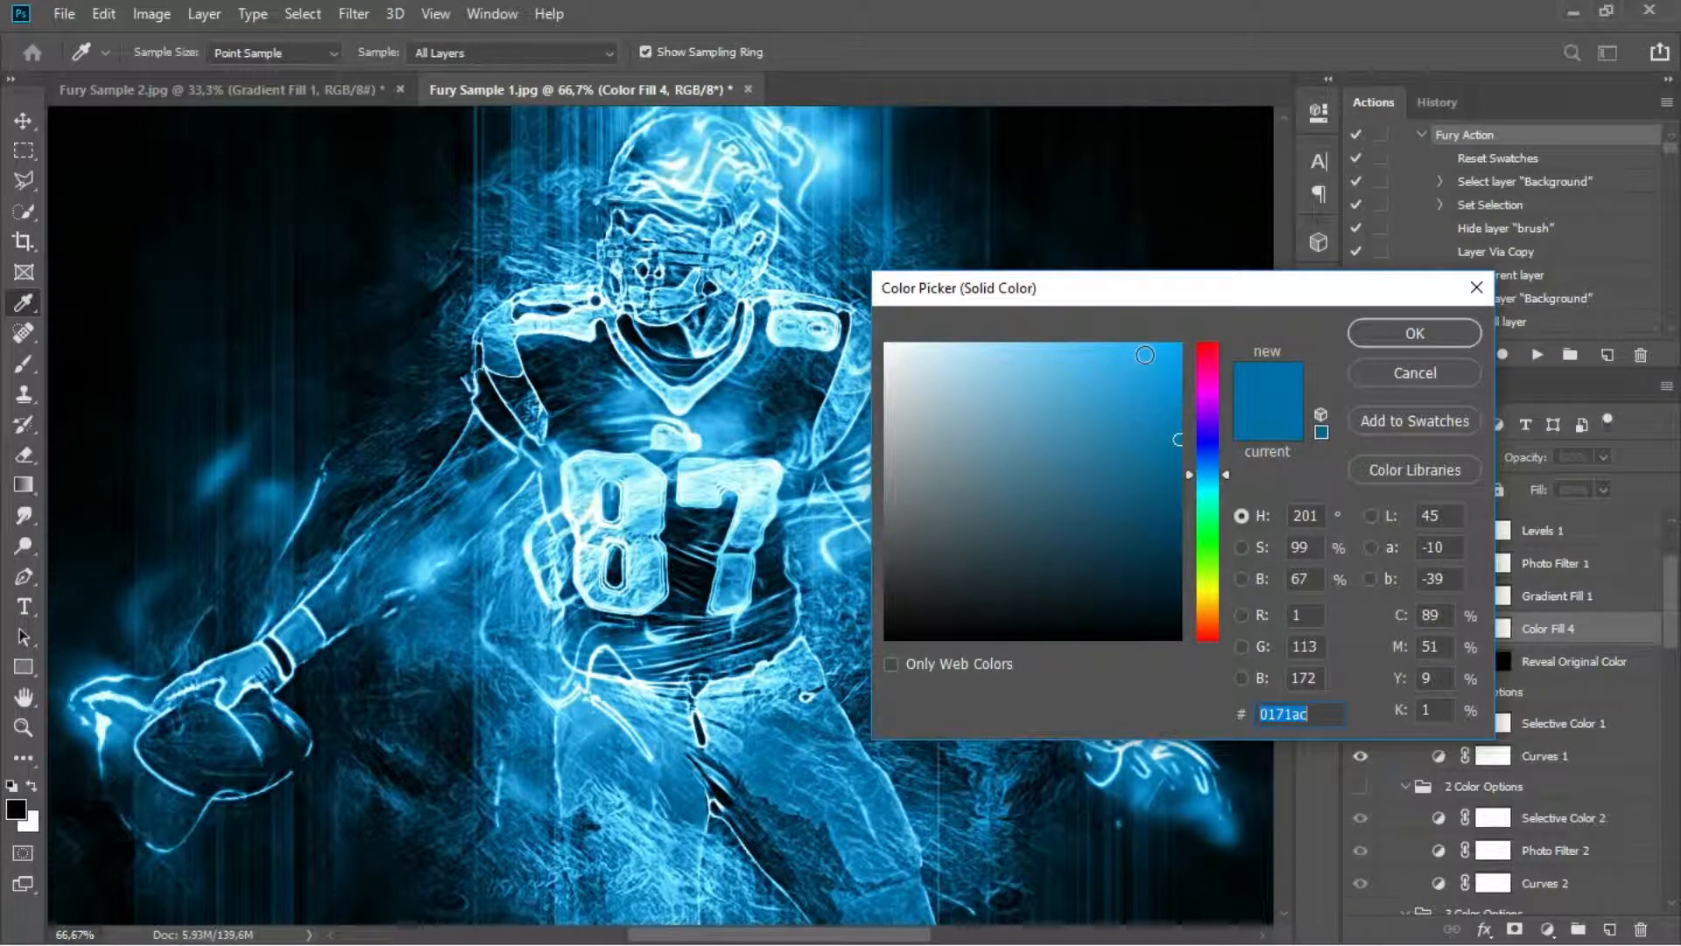
pyautogui.moveTo(1209, 429); pyautogui.dragTo(1215, 644)
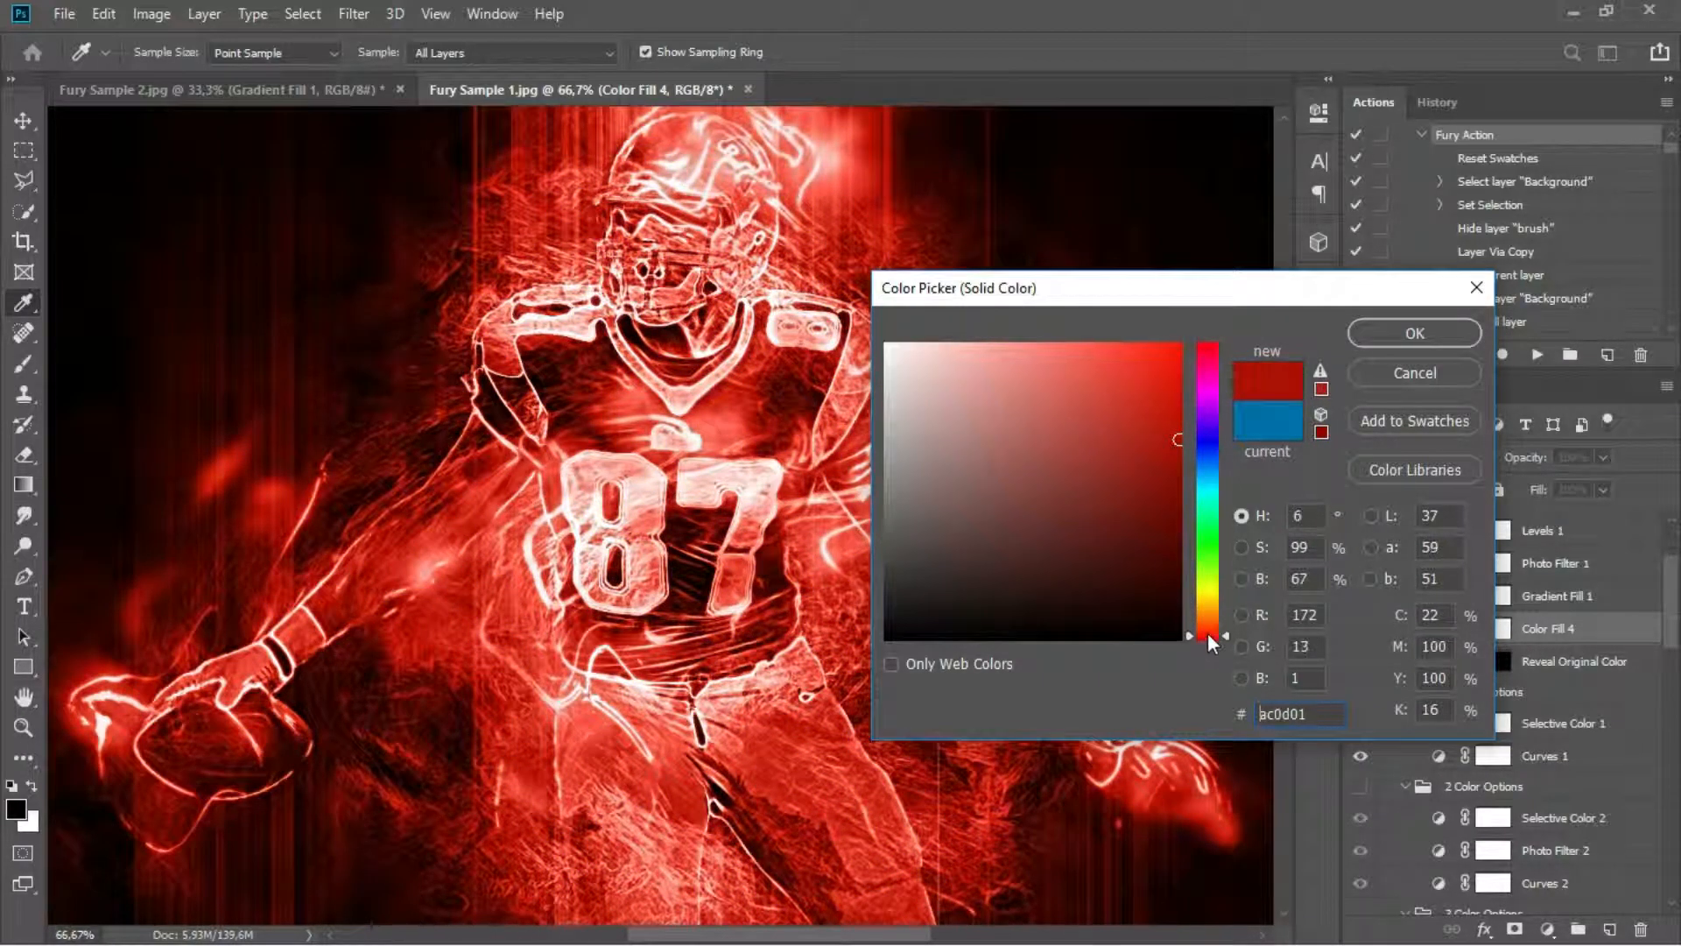
pyautogui.click(1390, 375)
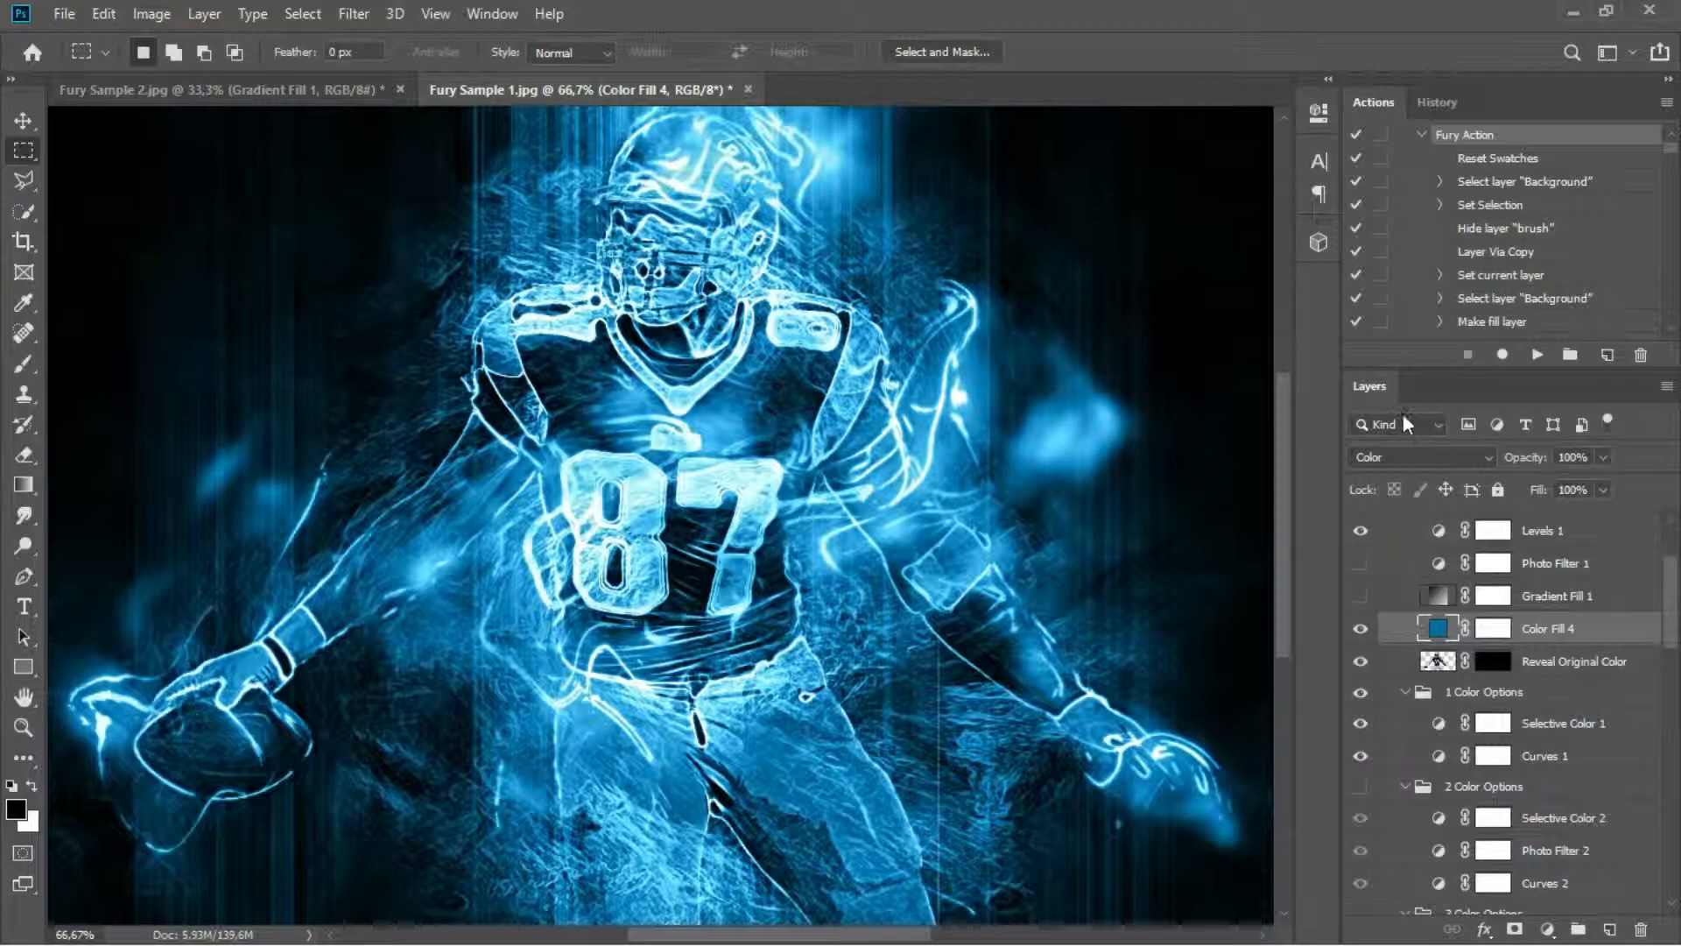
pyautogui.click(1360, 628)
# - Show the Gradient Fill 1 layer and preview the first row of gradient presets on it, from black-and-white to blue-red-yellow
pyautogui.click(1359, 597)
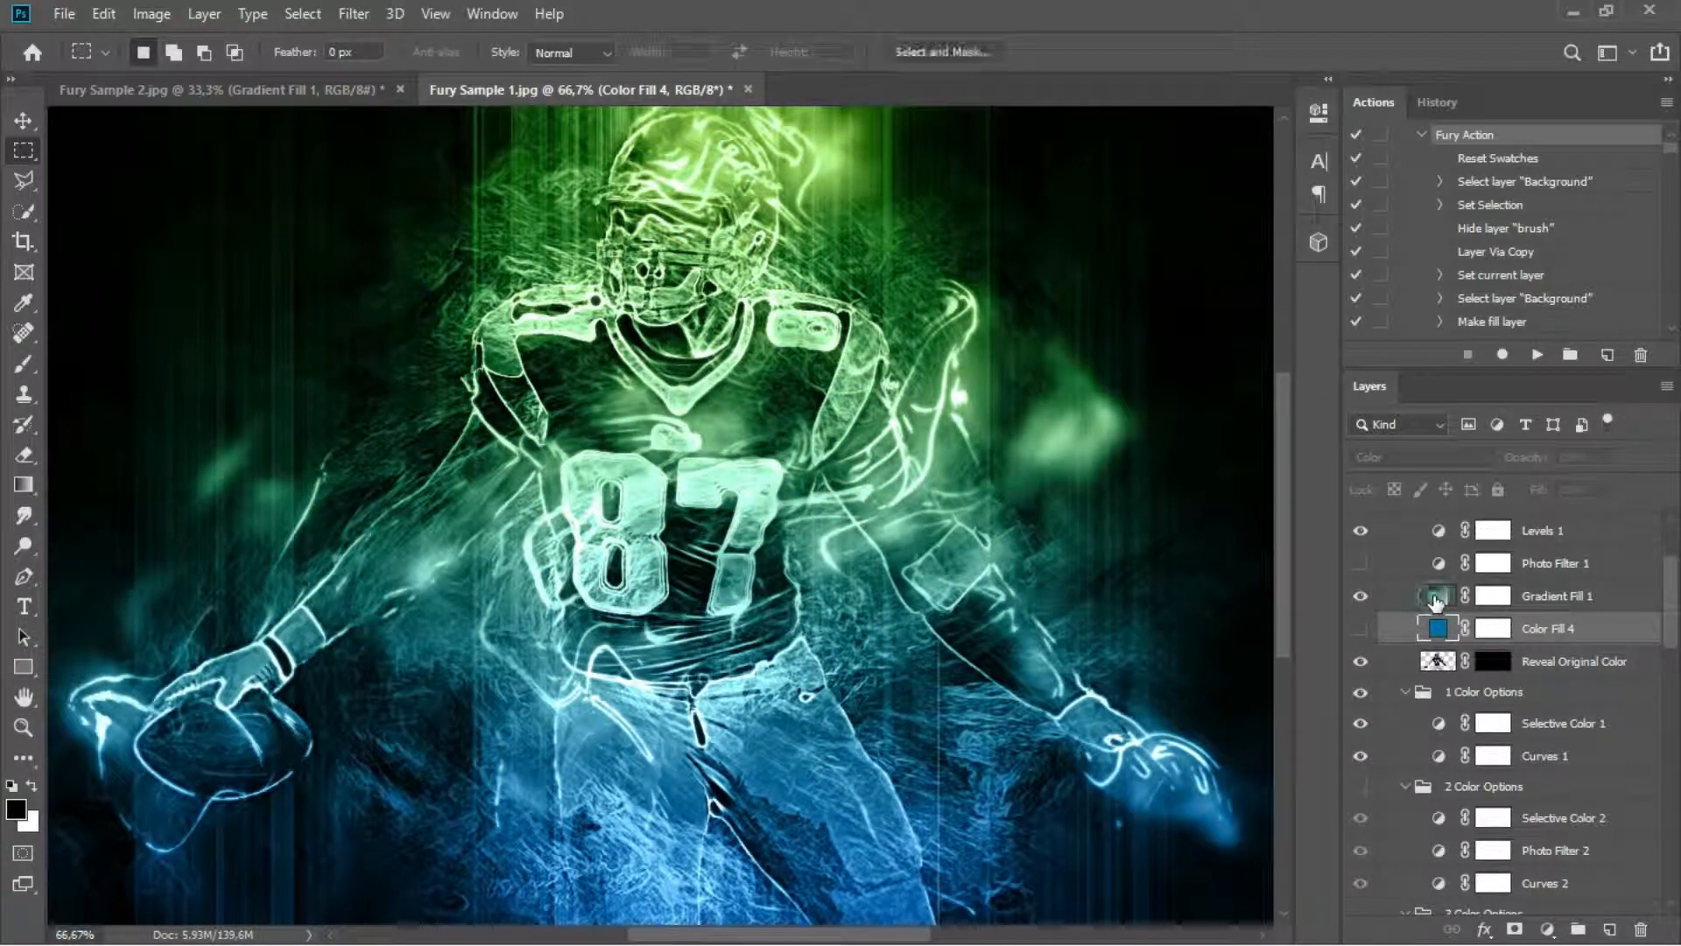
pyautogui.doubleClick(1434, 597)
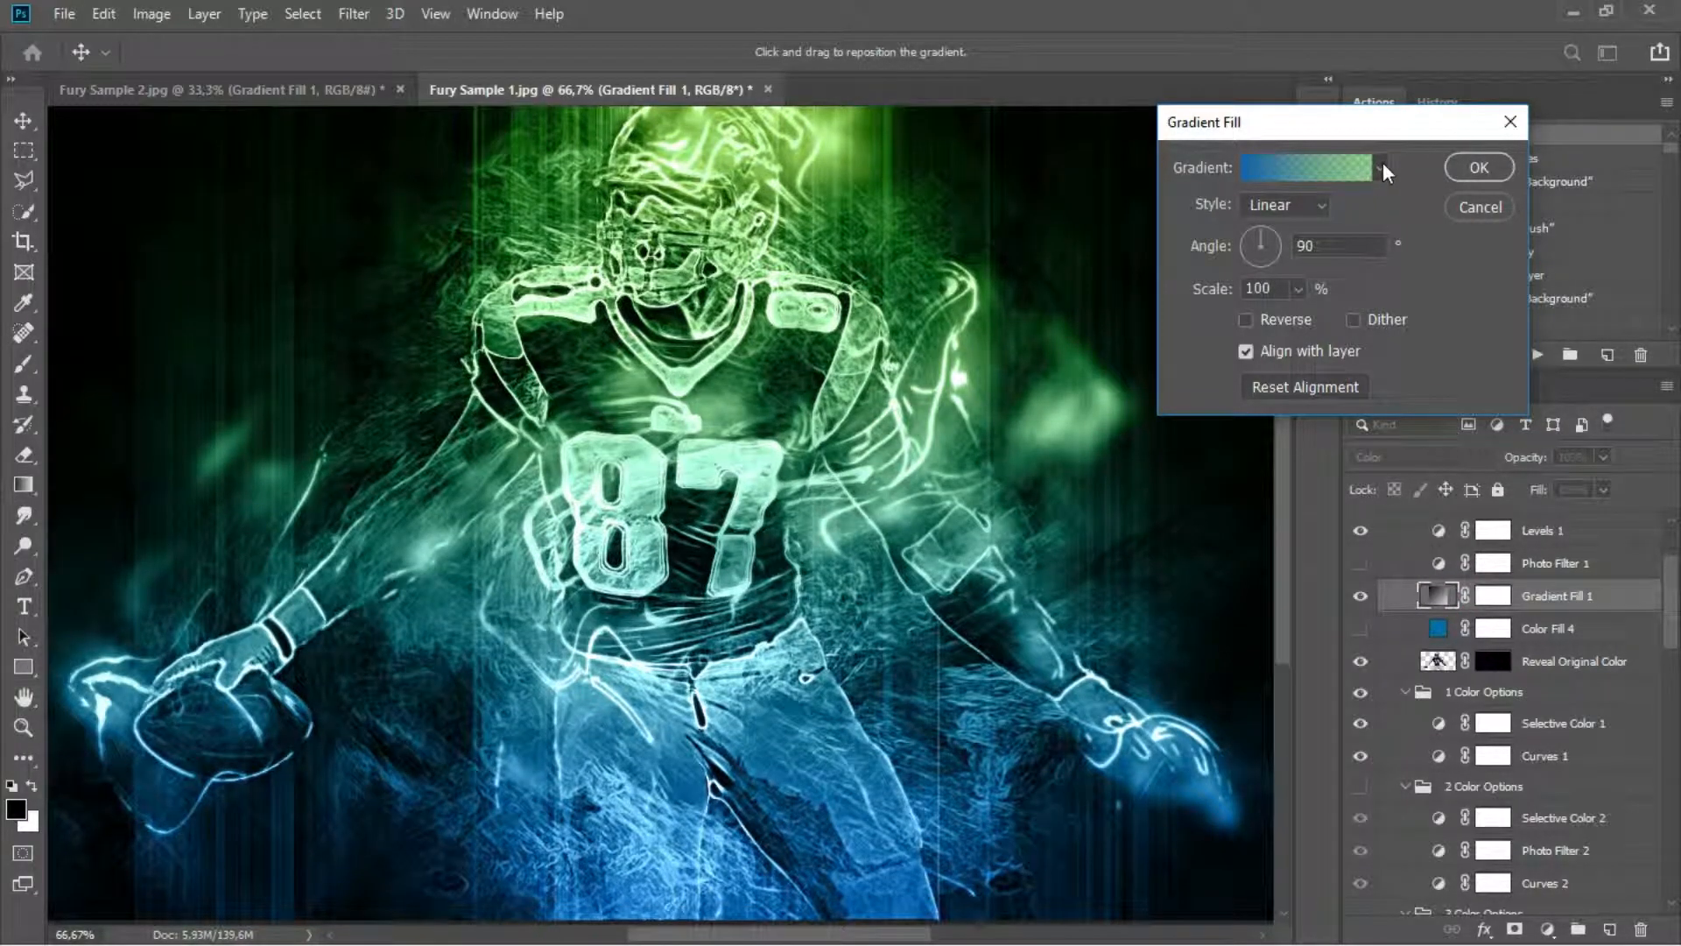
pyautogui.click(1380, 167)
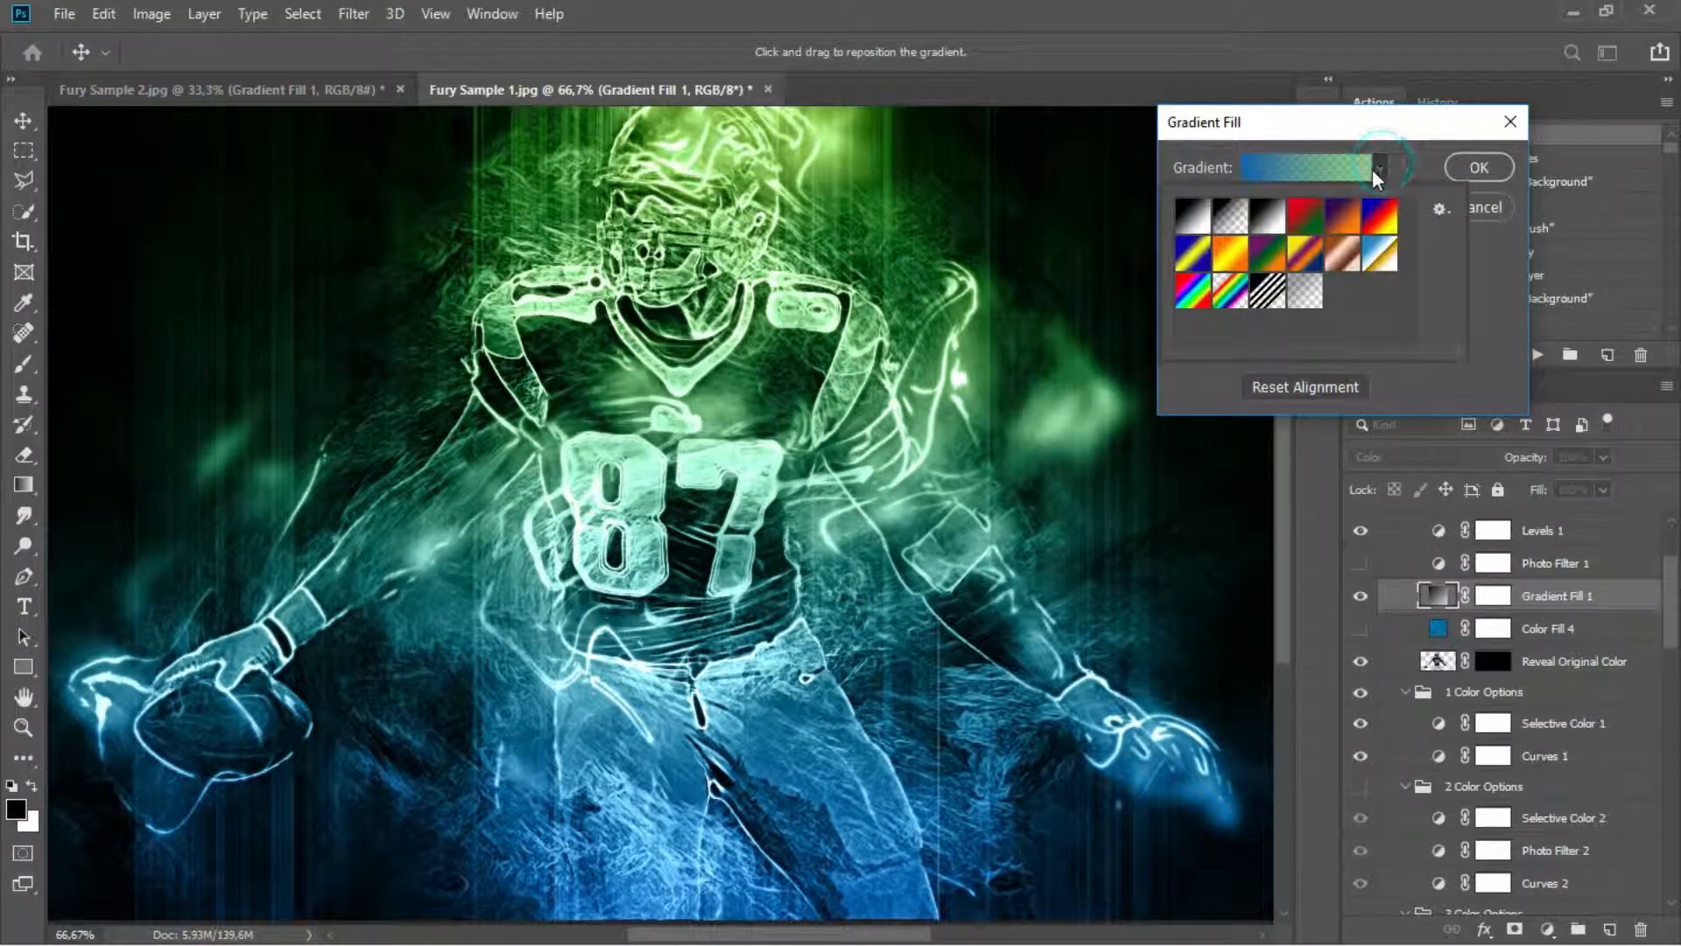
pyautogui.click(1237, 215)
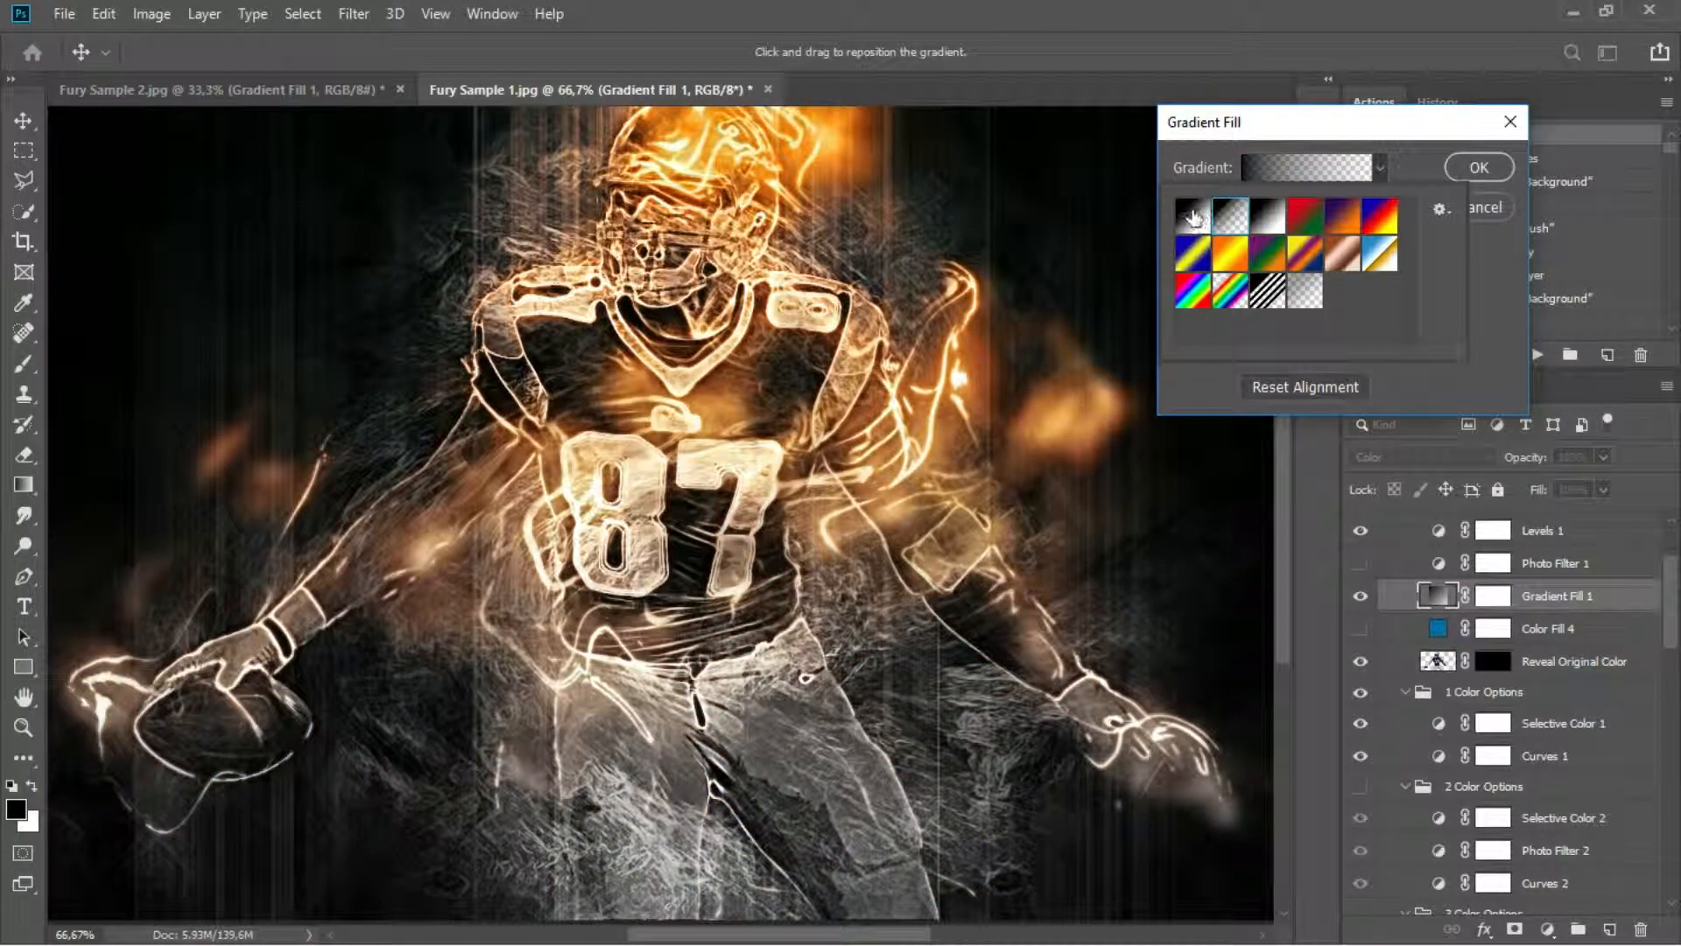
pyautogui.click(1194, 216)
pyautogui.click(1276, 220)
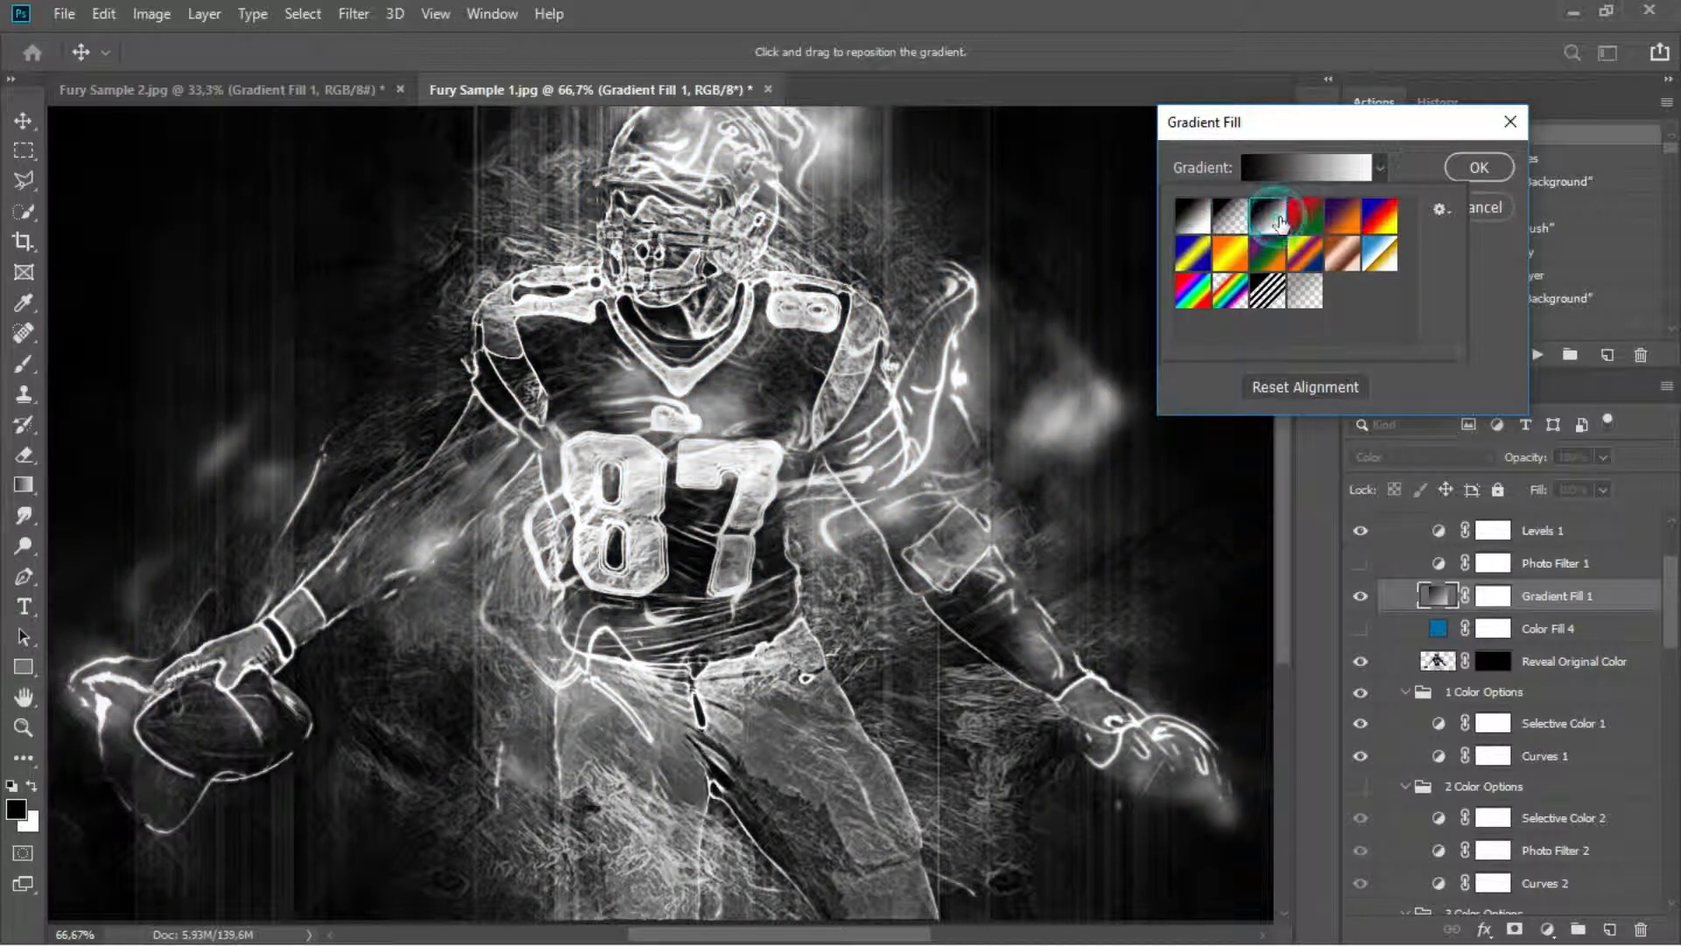
pyautogui.click(1308, 219)
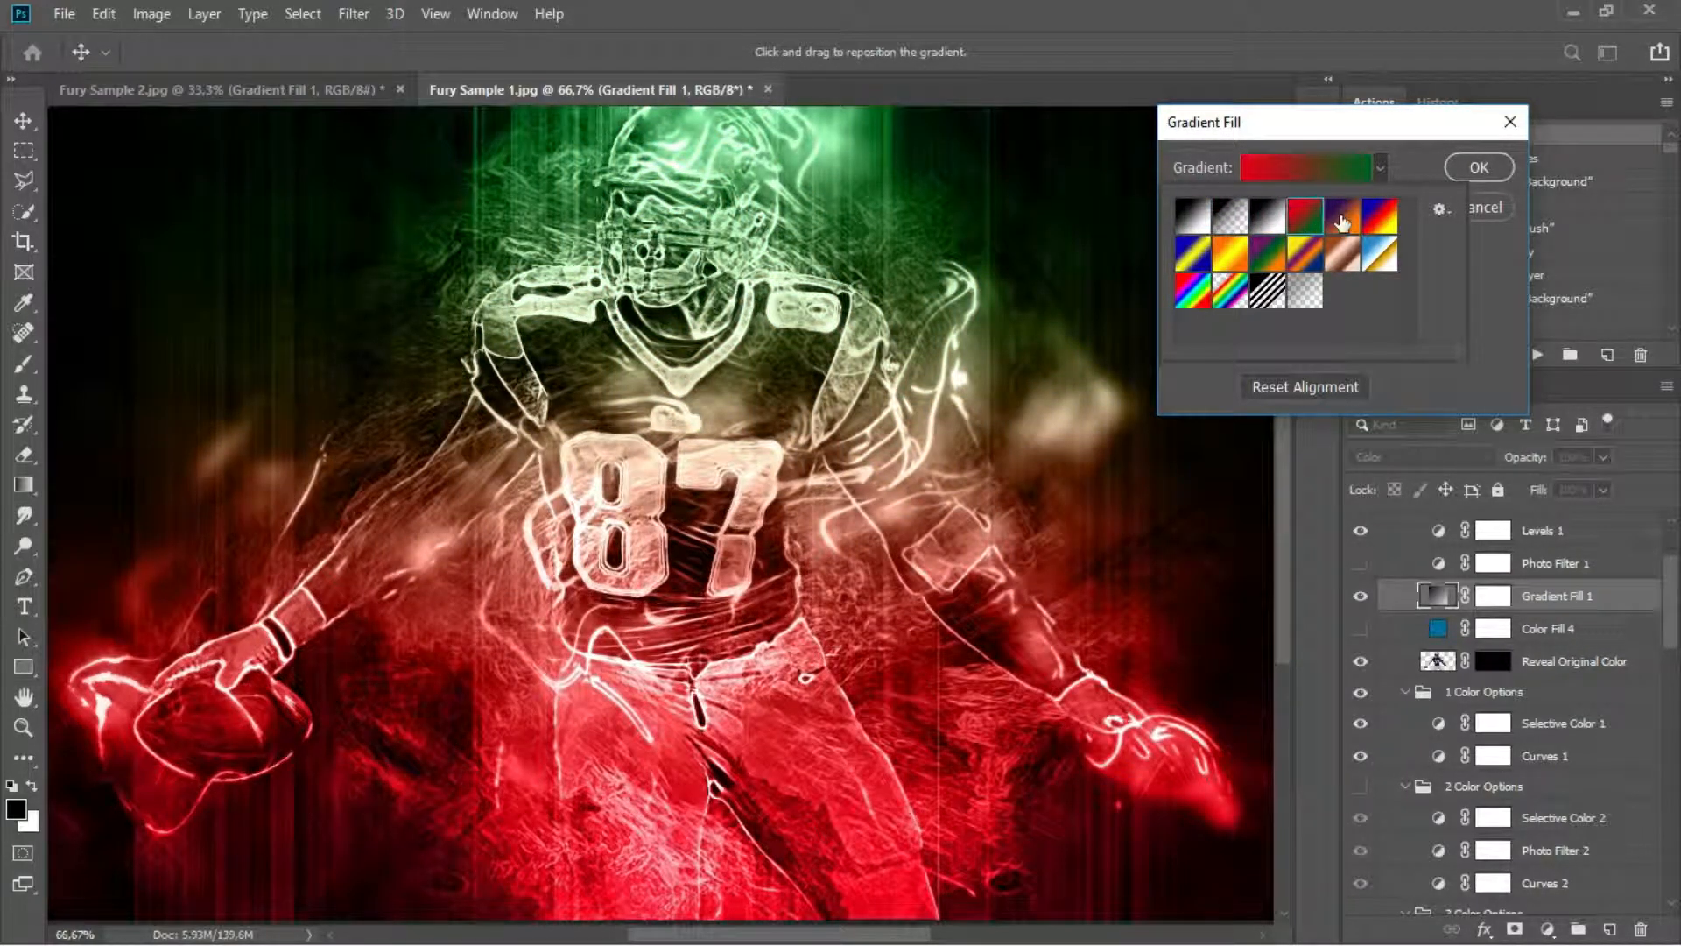
pyautogui.click(1343, 220)
pyautogui.click(1391, 220)
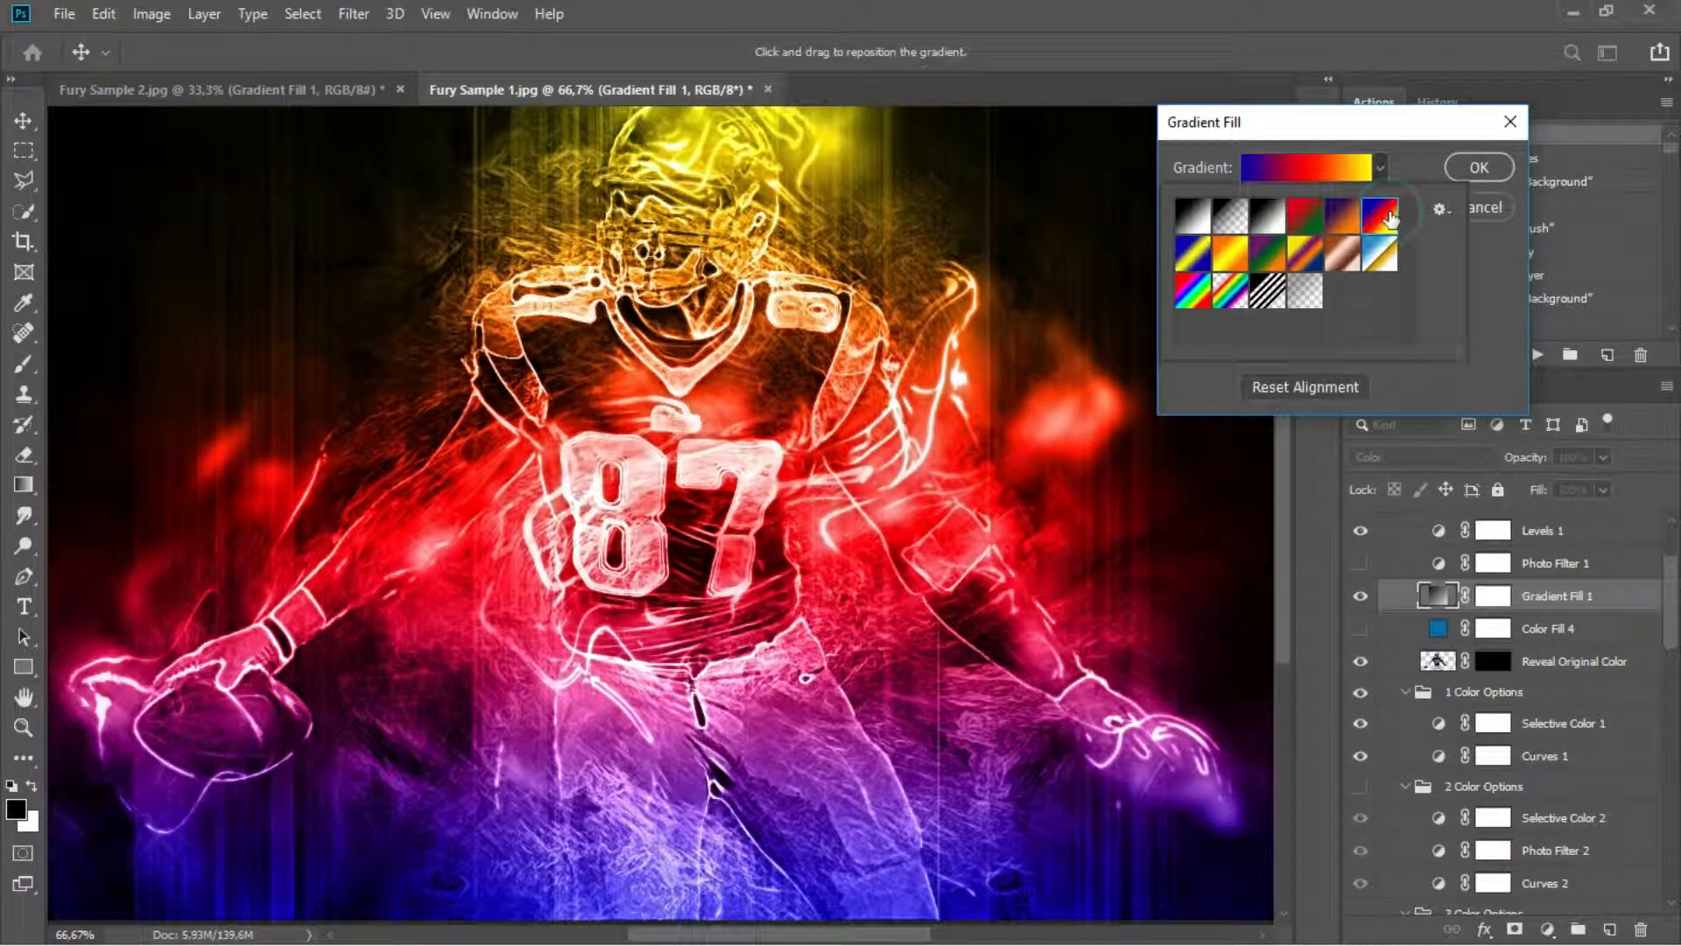
# - Try the remaining coloured gradient presets on Gradient Fill 1 and apply the full rainbow spectrum gradient
pyautogui.click(1379, 259)
pyautogui.click(1343, 263)
pyautogui.click(1303, 261)
pyautogui.click(1244, 270)
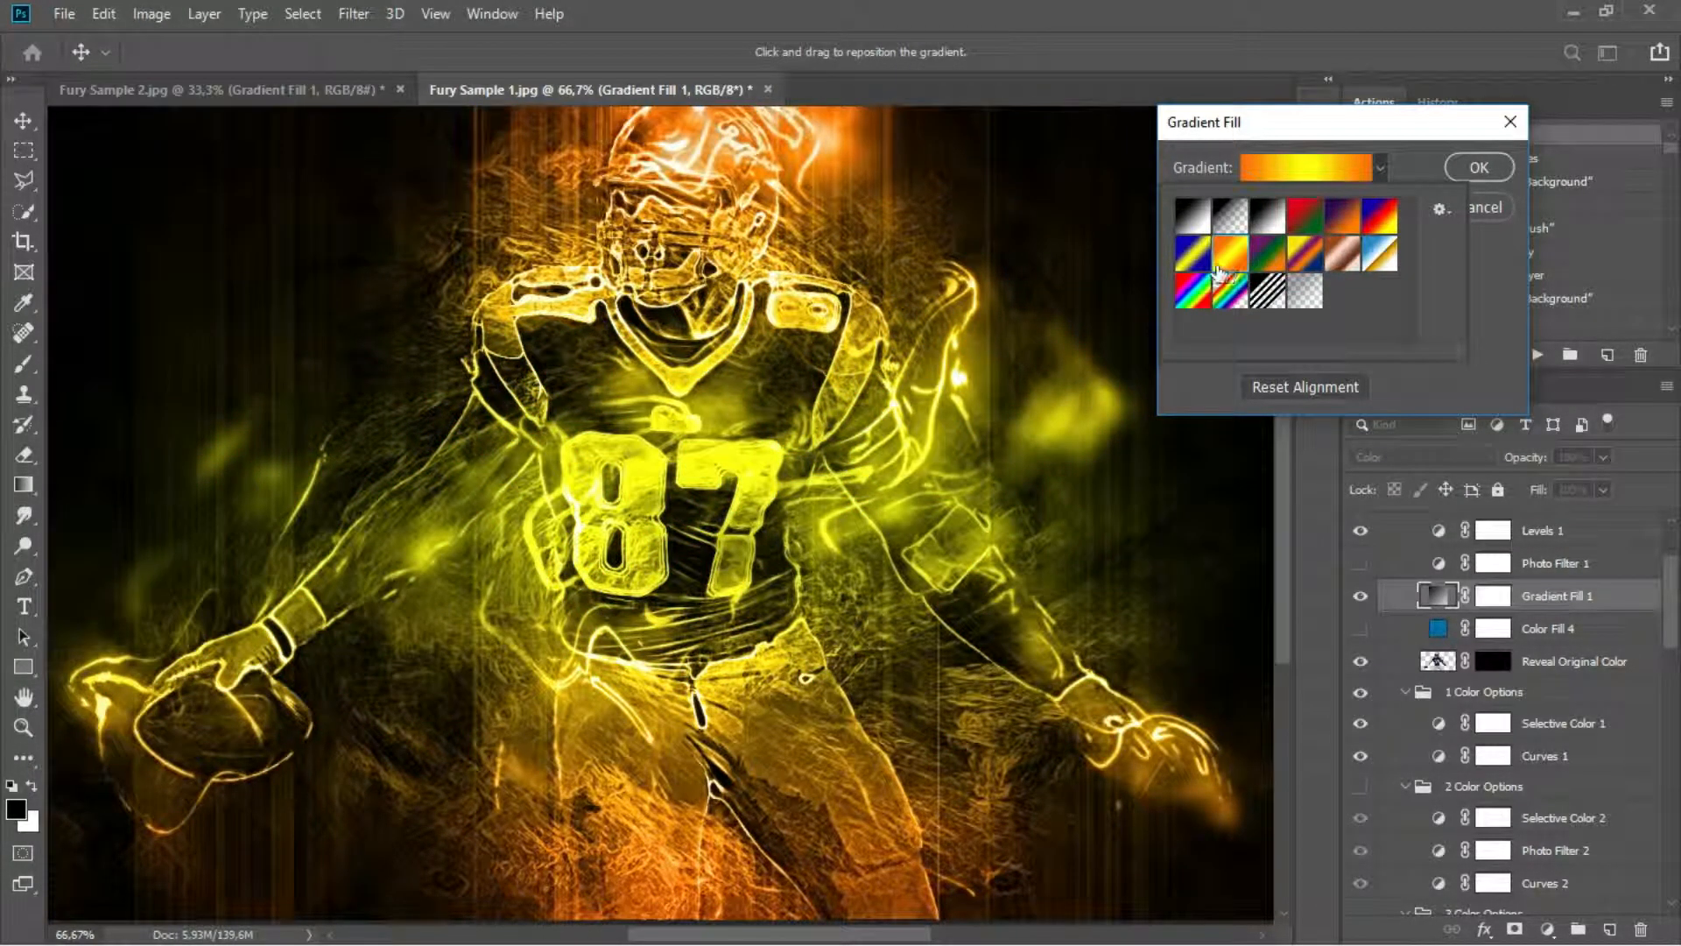
pyautogui.click(1199, 263)
pyautogui.click(1233, 267)
pyautogui.click(1235, 295)
pyautogui.click(1180, 298)
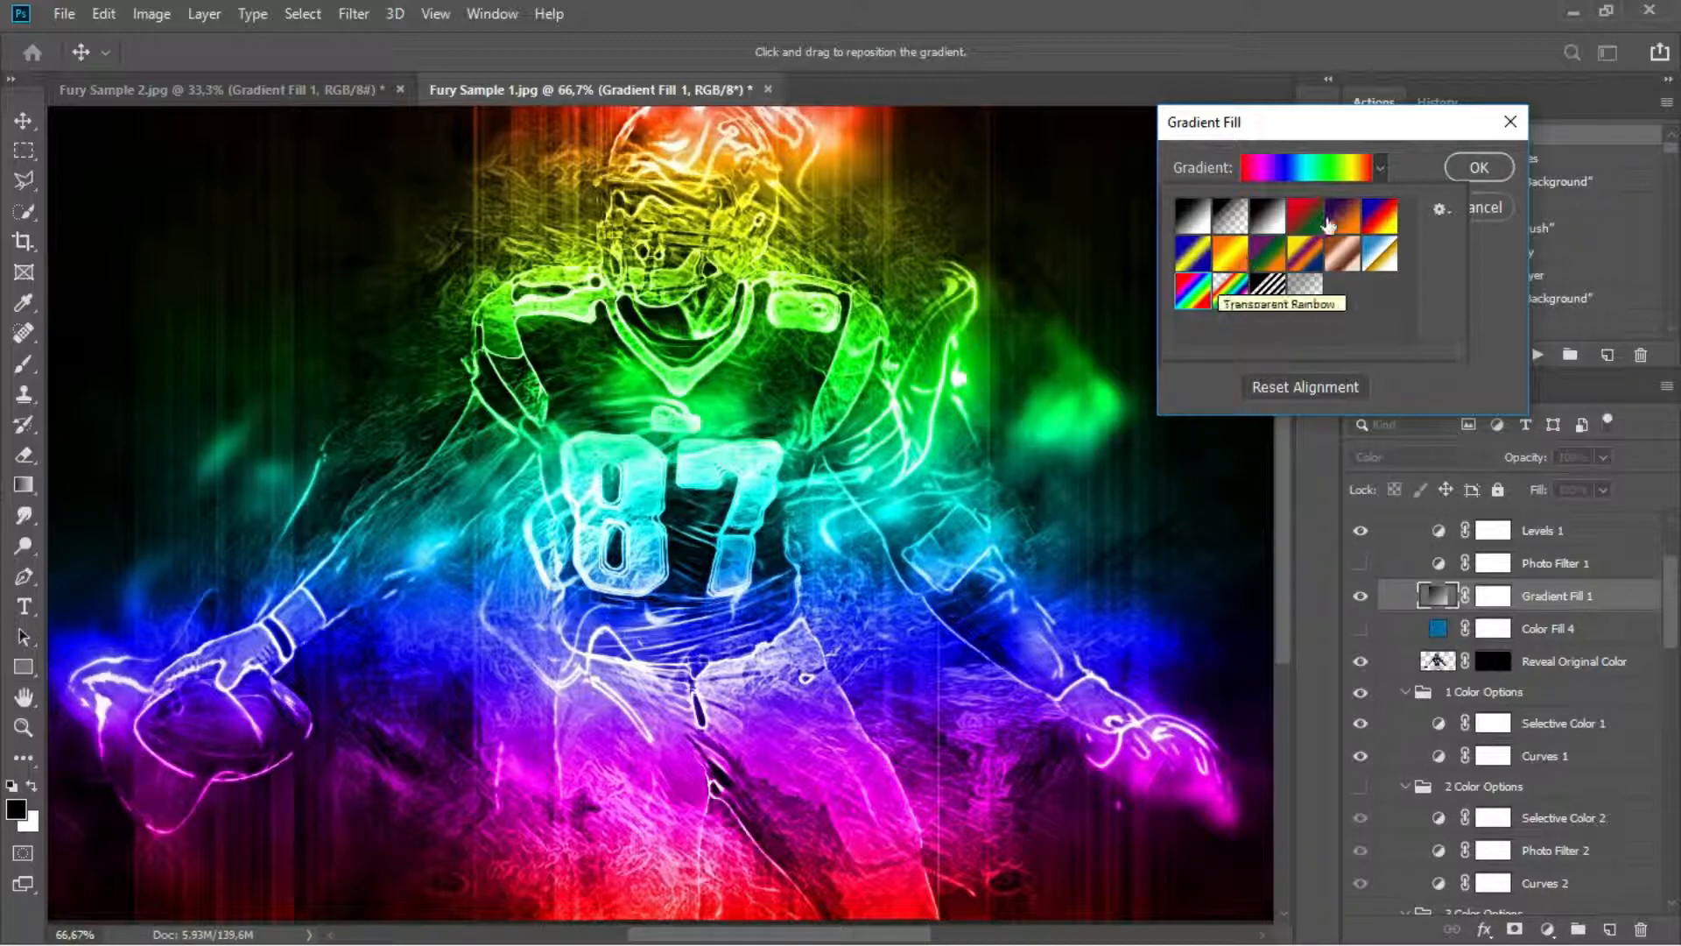
pyautogui.click(1479, 167)
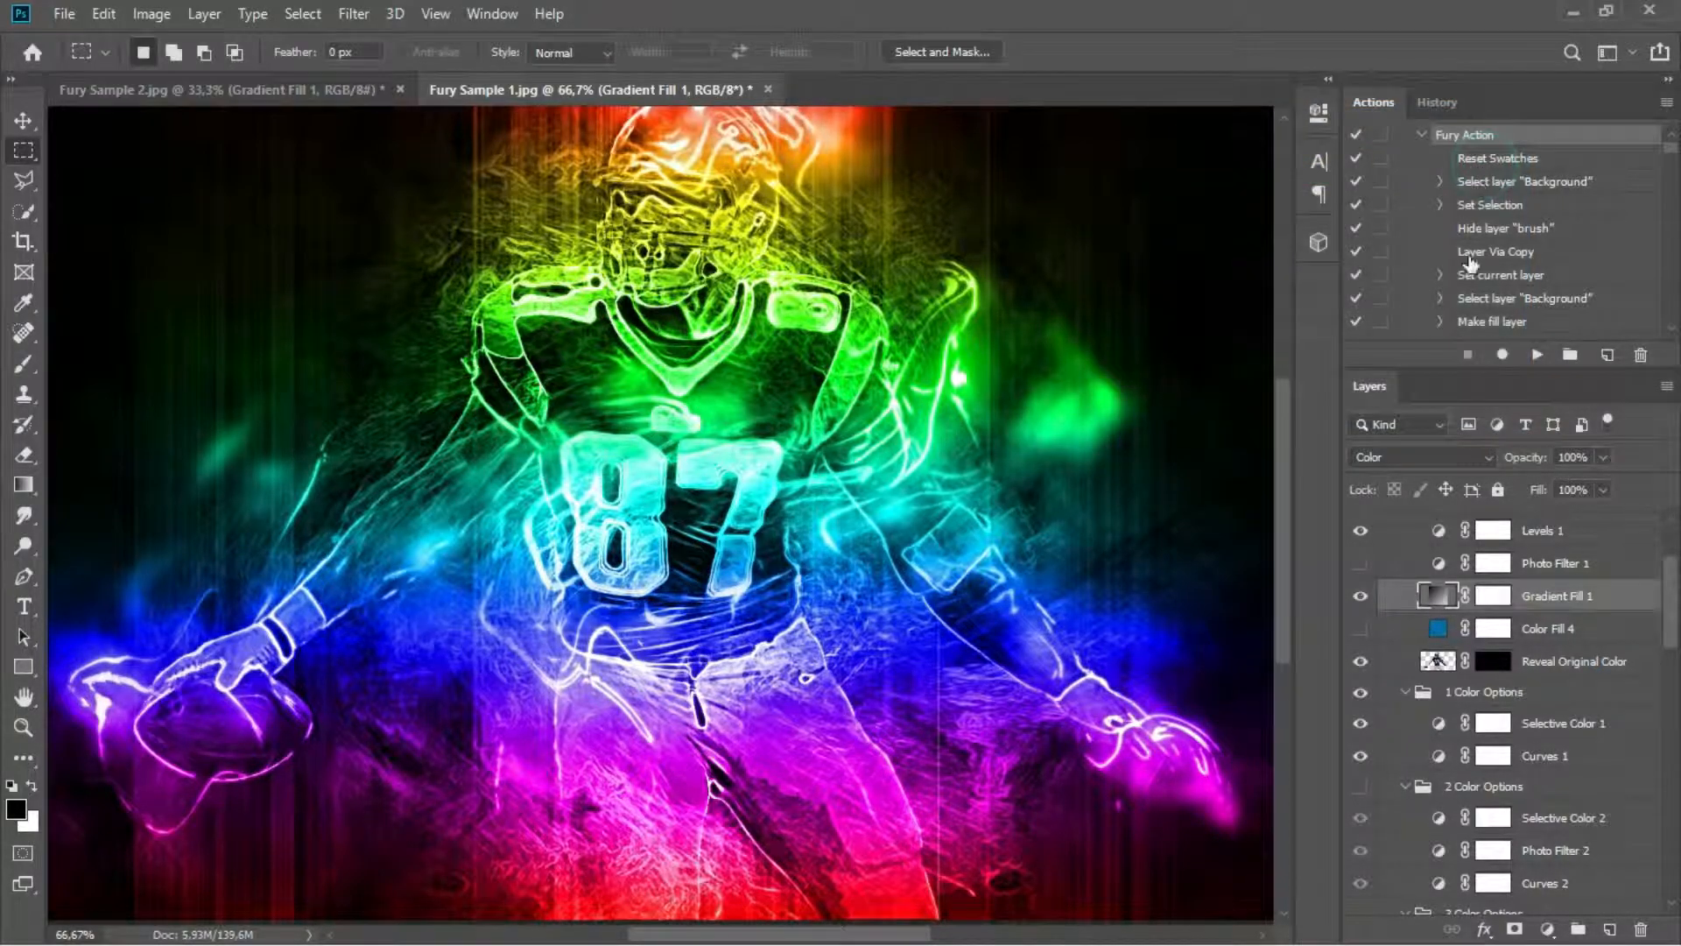
# - Show the Photo Filter 1 layer and lower its density to 10%, keeping Cooling Filter (82)
pyautogui.click(1360, 565)
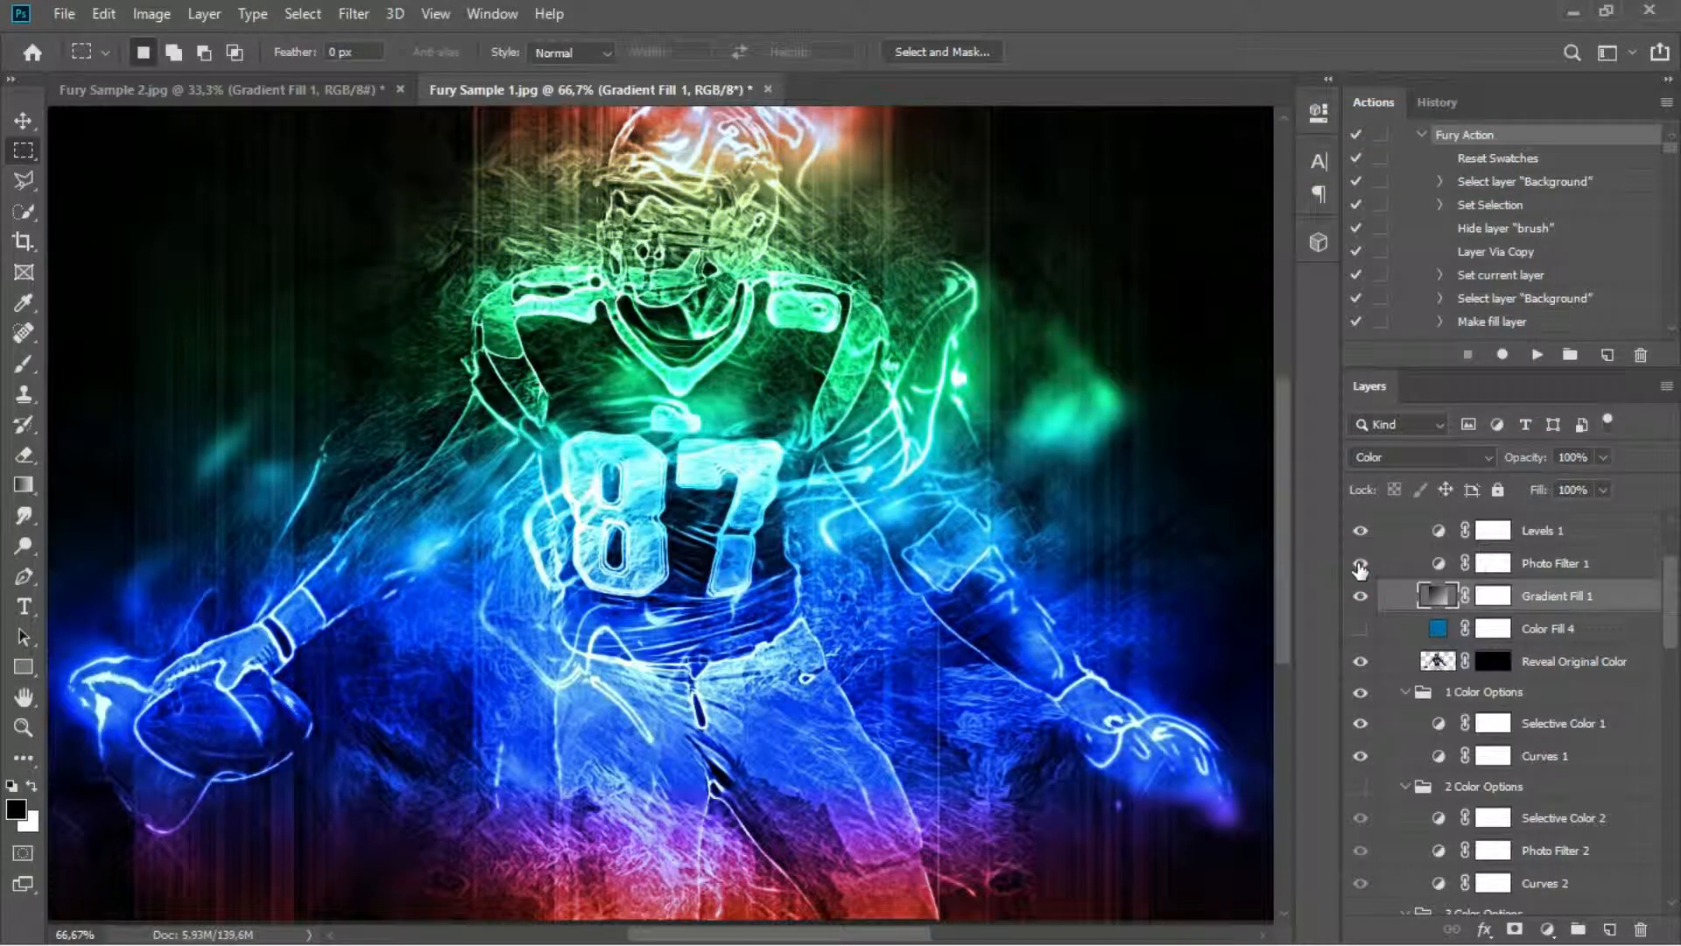
pyautogui.doubleClick(1437, 565)
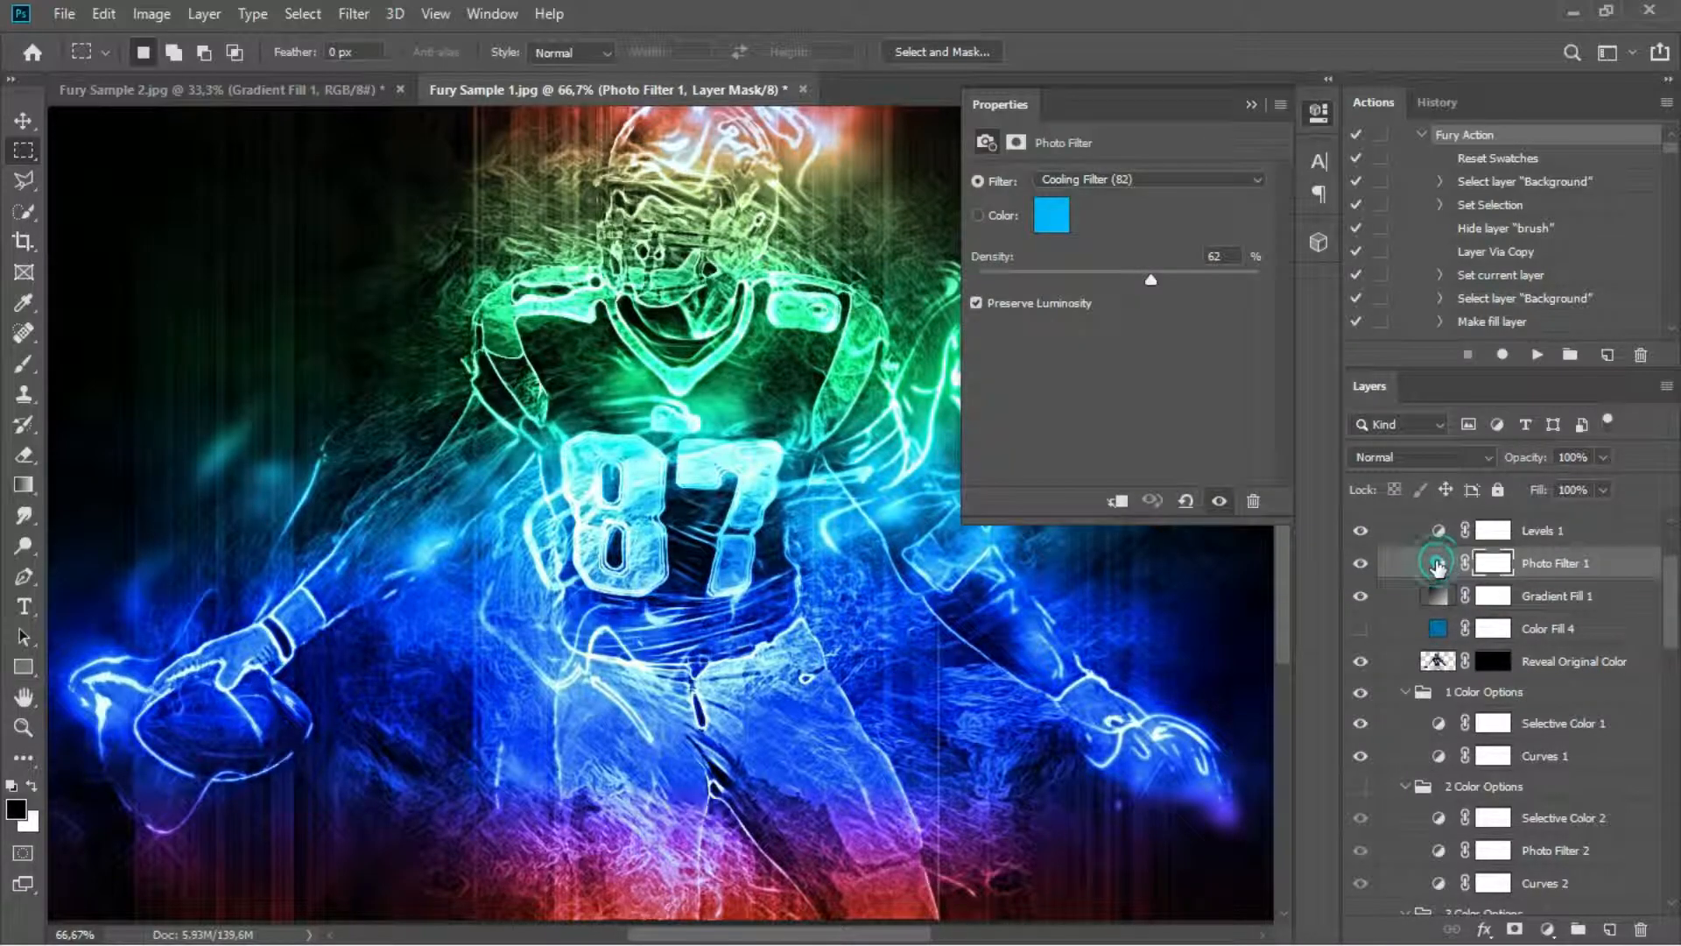
pyautogui.moveTo(1148, 276); pyautogui.dragTo(1003, 280)
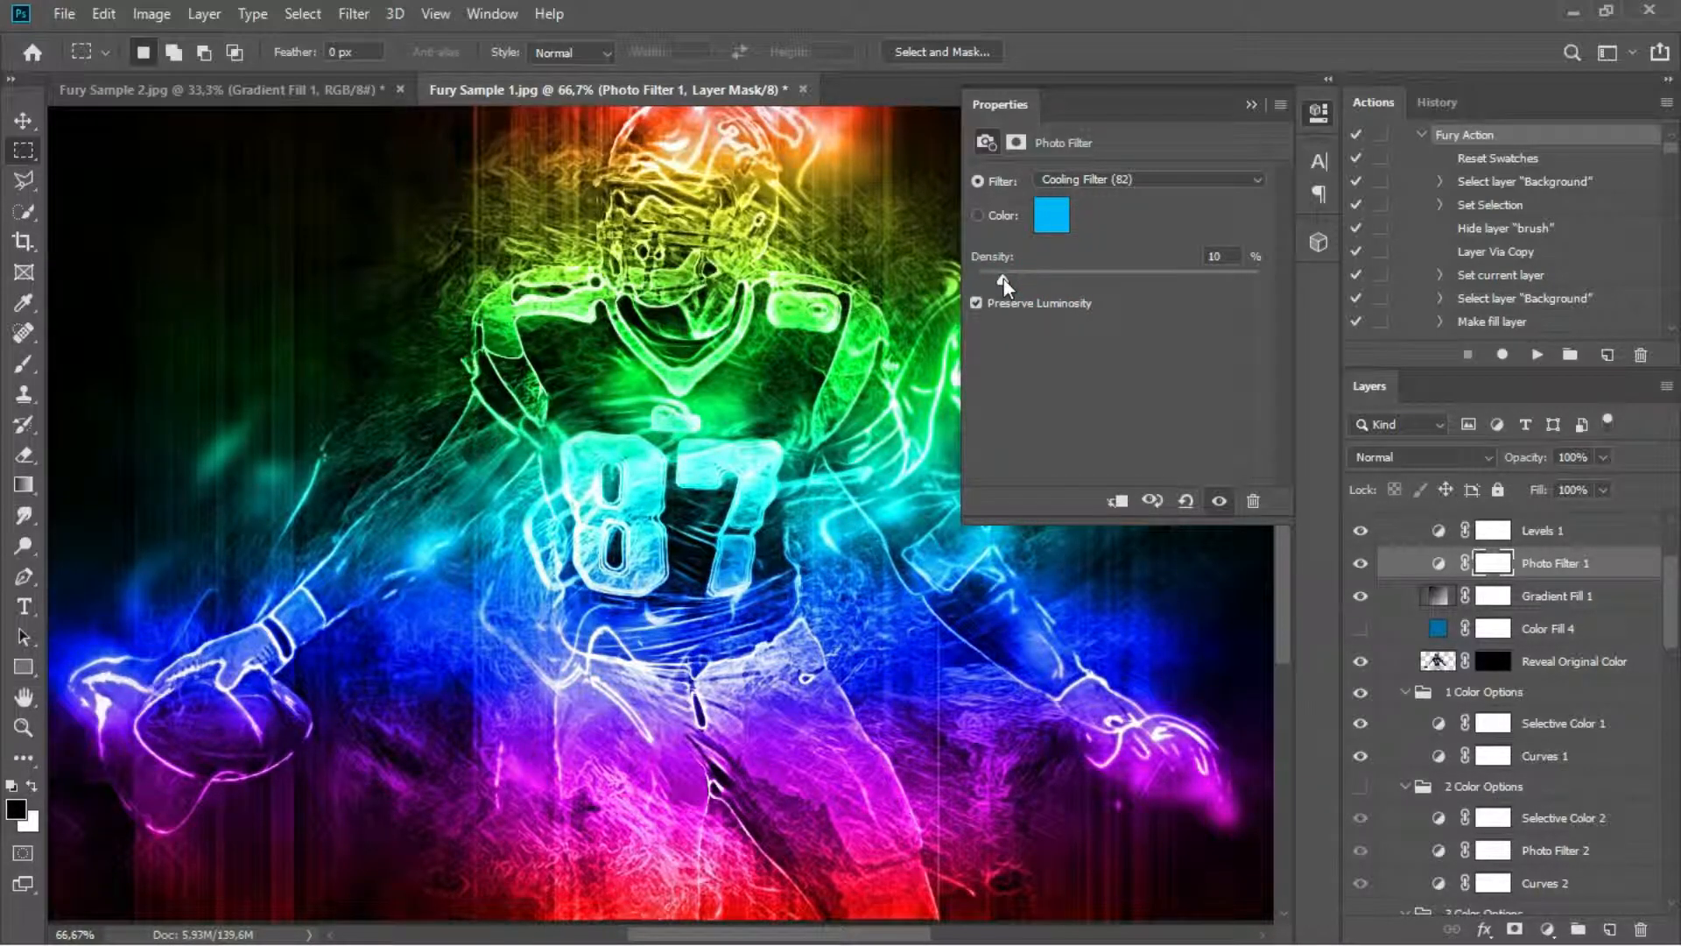
pyautogui.click(1250, 105)
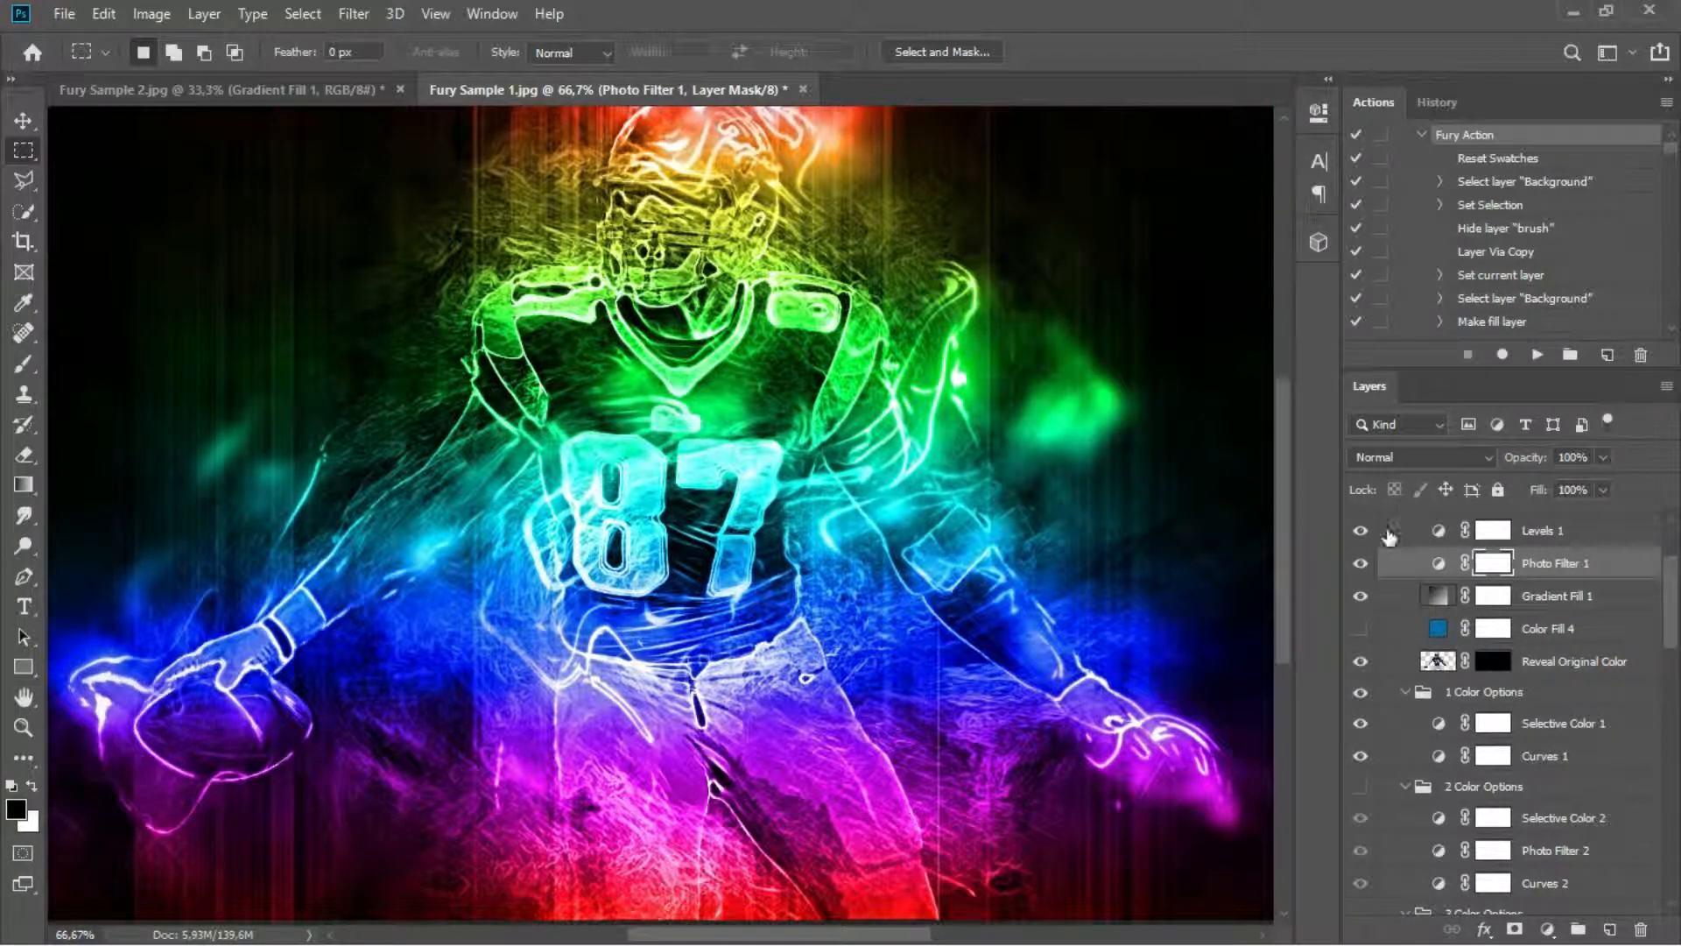
# - Preview colour option groups under the rainbow gradient and leave the 5 Color Options group shown
pyautogui.scroll(1, 1383, 605)
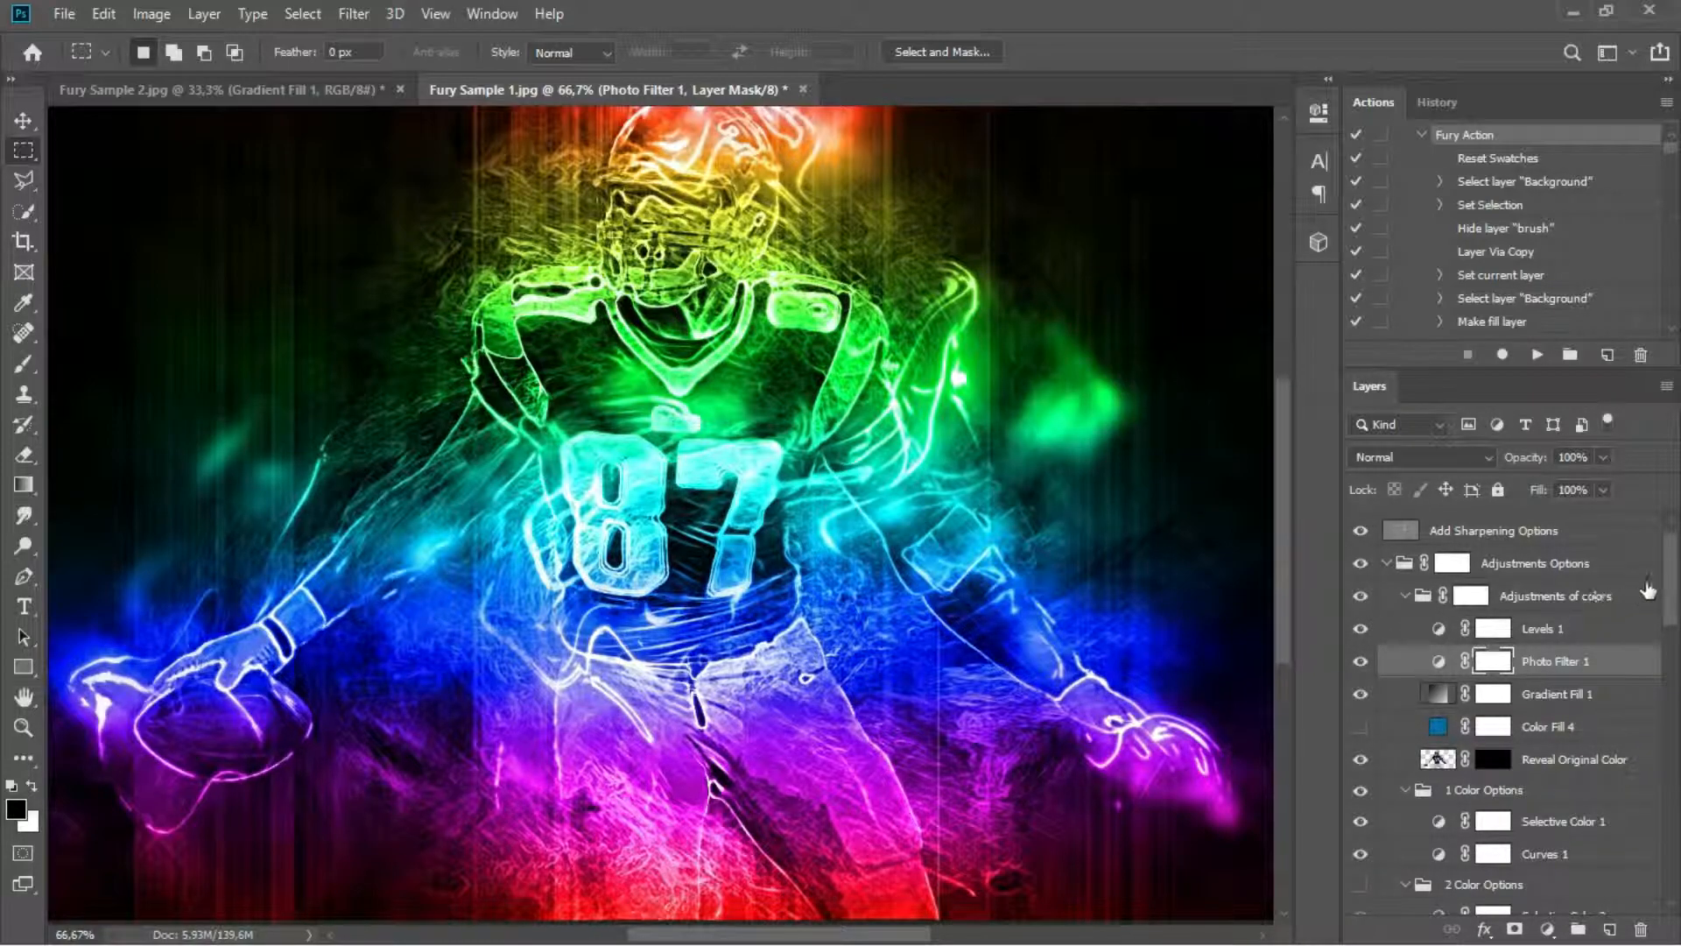
pyautogui.moveTo(1678, 566); pyautogui.dragTo(1679, 740)
pyautogui.click(1360, 602)
pyautogui.click(1360, 601)
pyautogui.scroll(1, 1372, 619)
pyautogui.scroll(1, 1372, 619)
pyautogui.click(1361, 602)
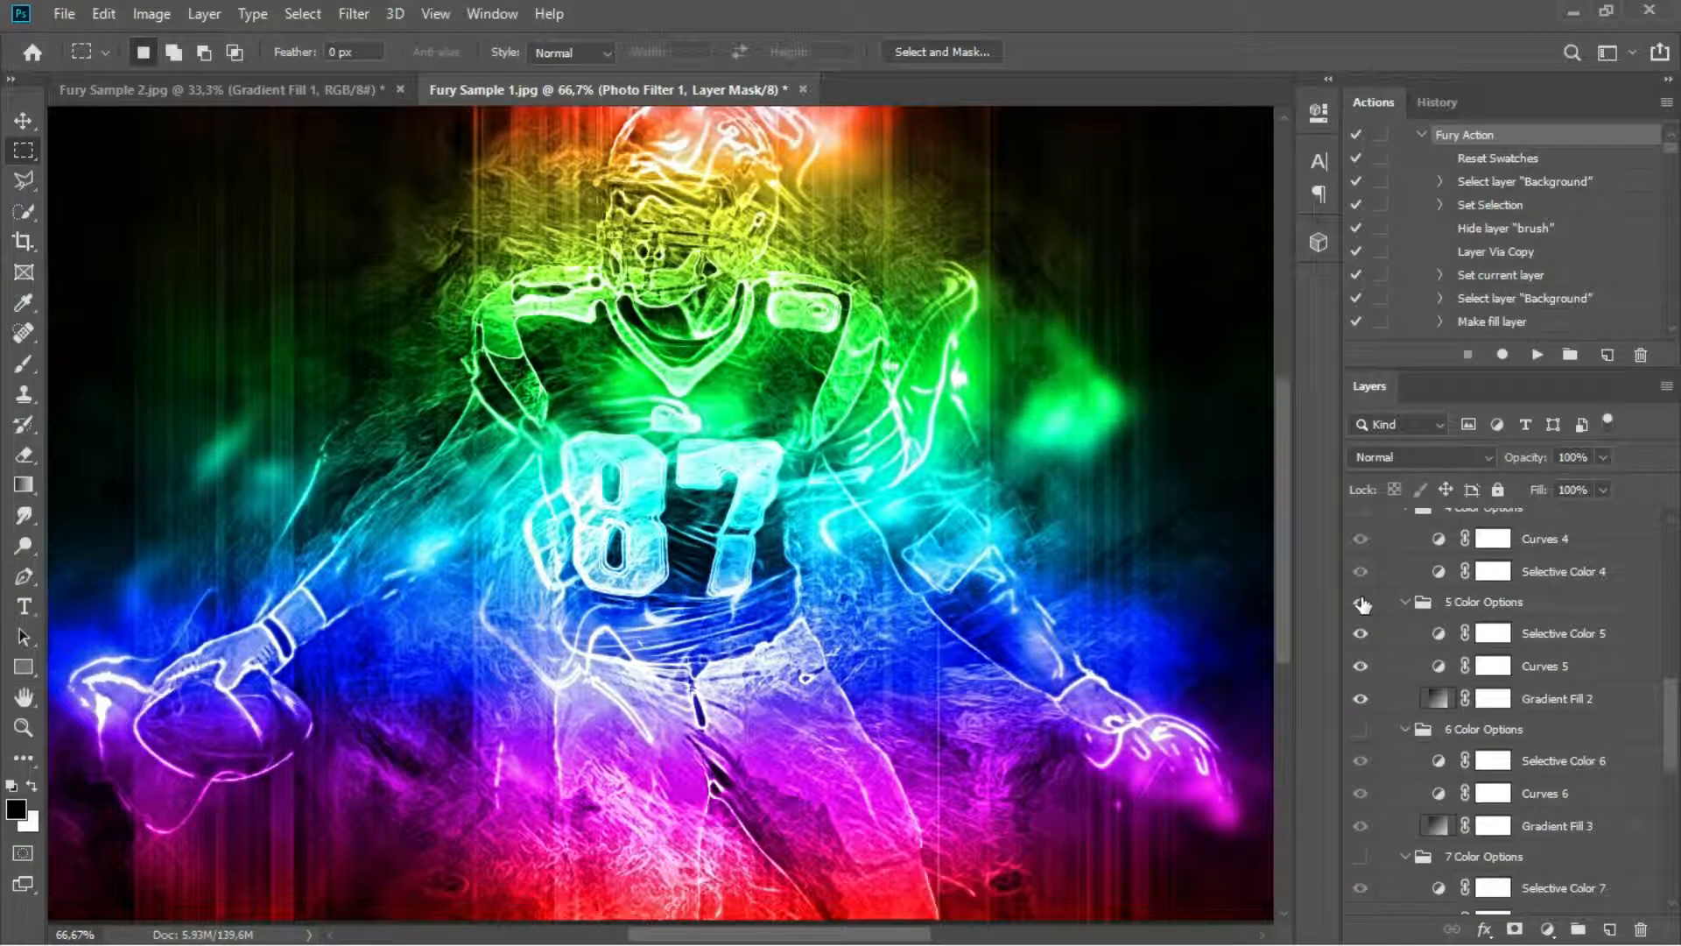
pyautogui.scroll(1, 1375, 631)
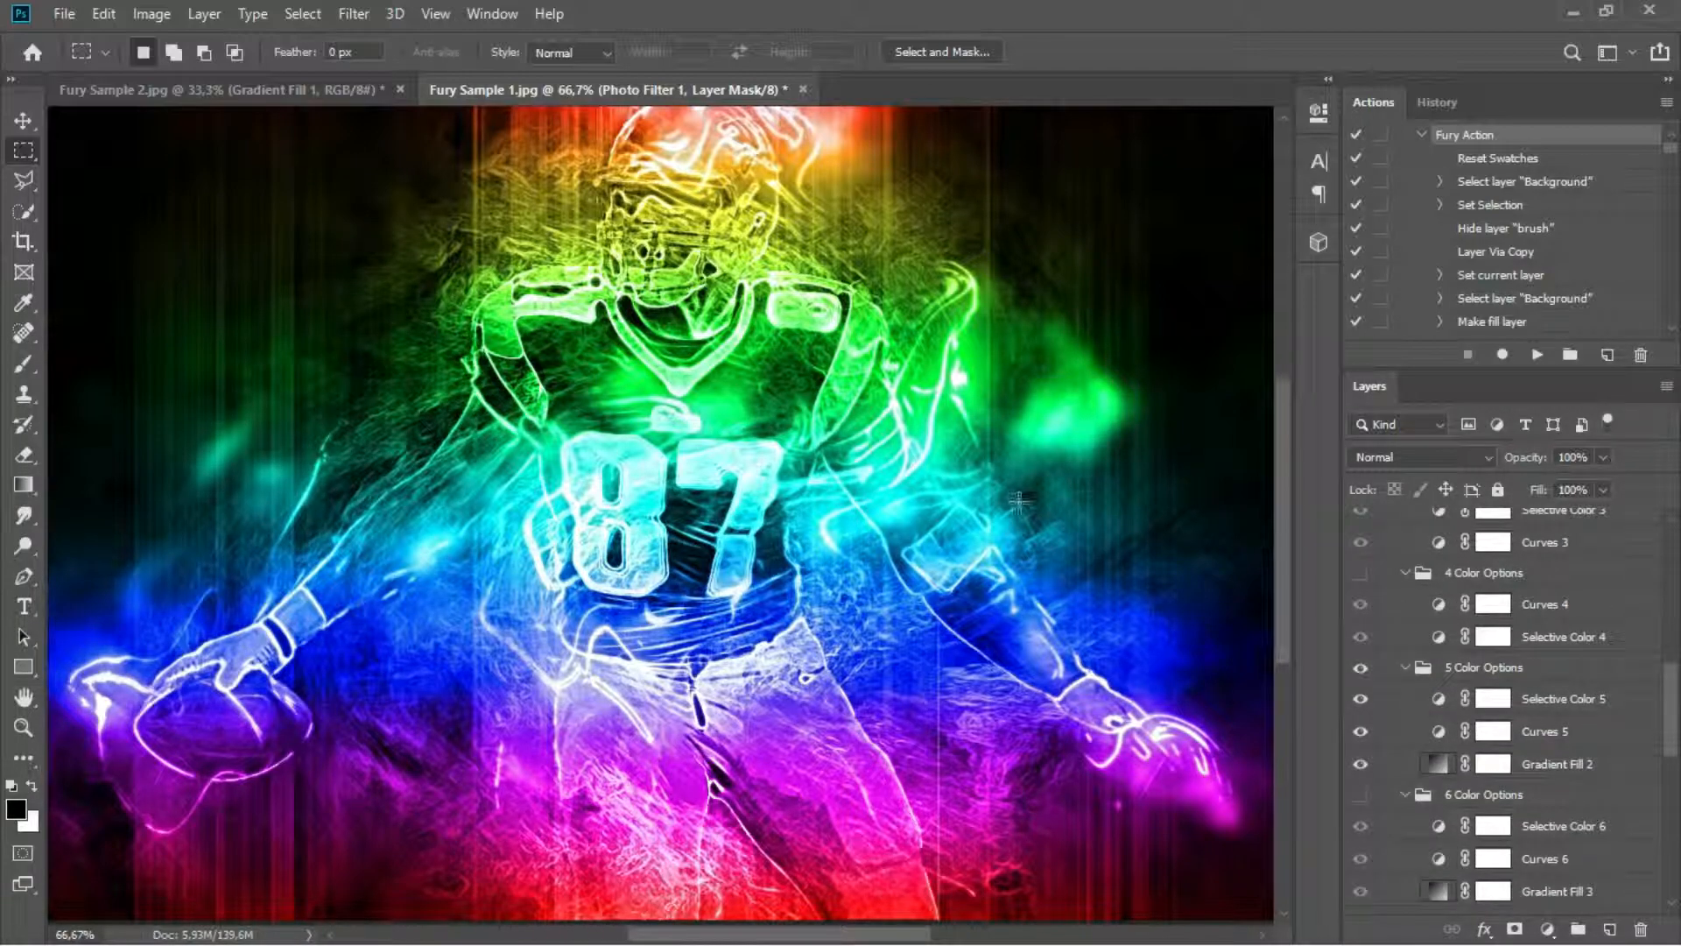
# - Start saving the football player image under a new name, Fury Sample 1 after, in the Fury folder
pyautogui.click(64, 13)
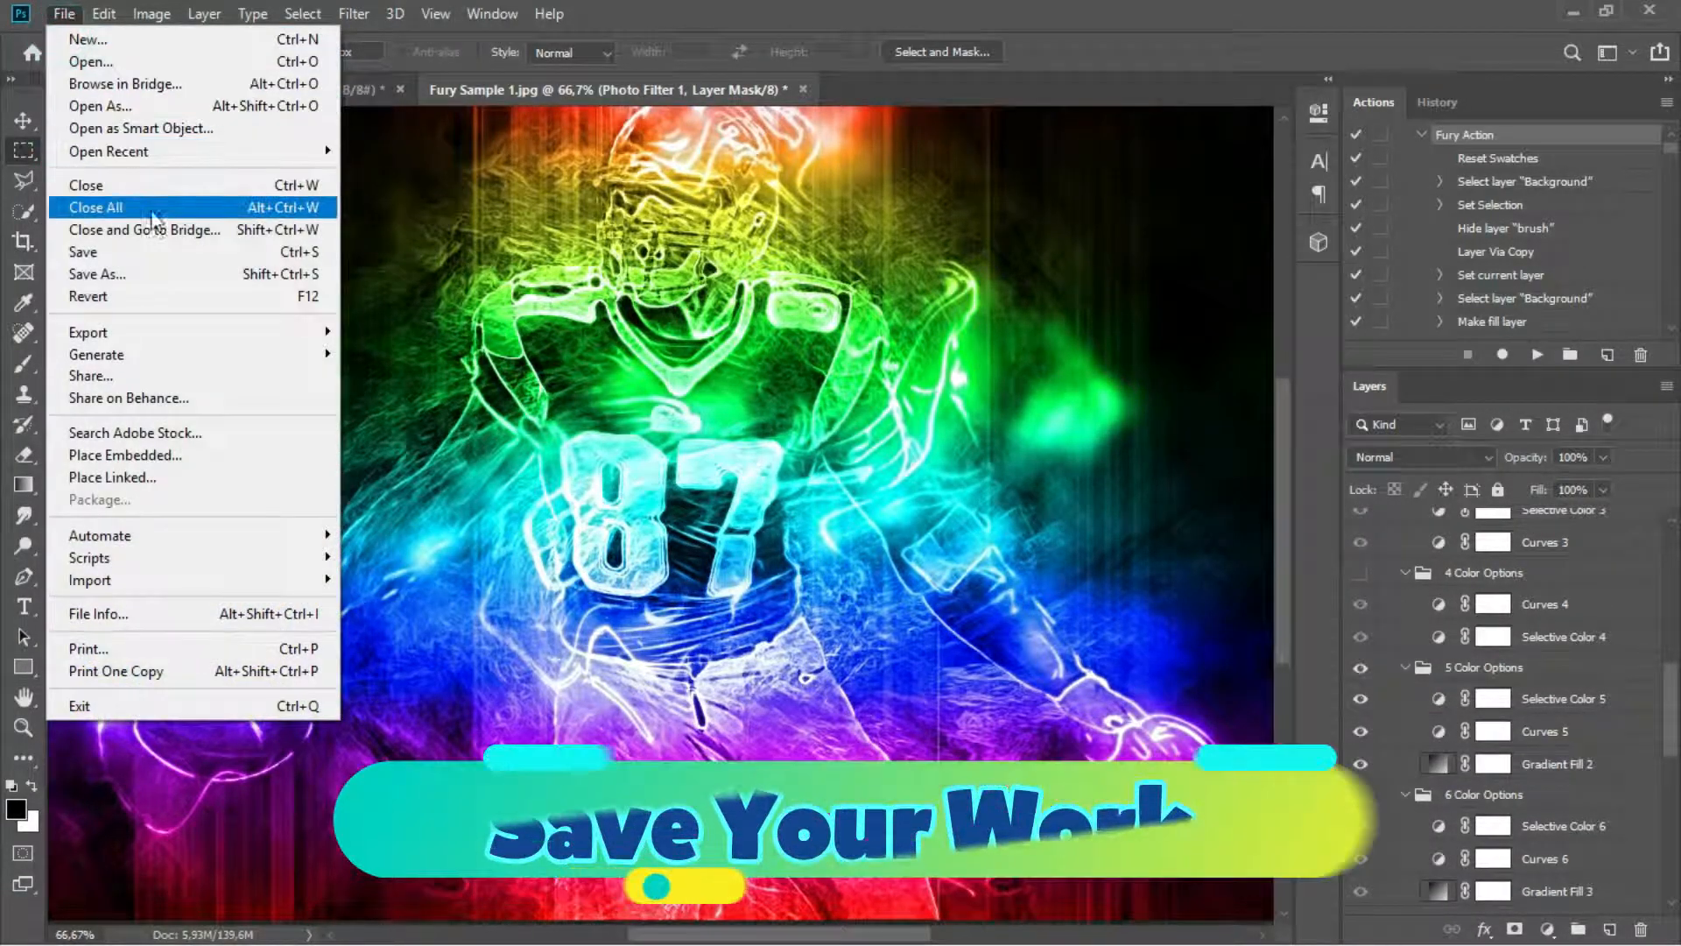
pyautogui.click(158, 274)
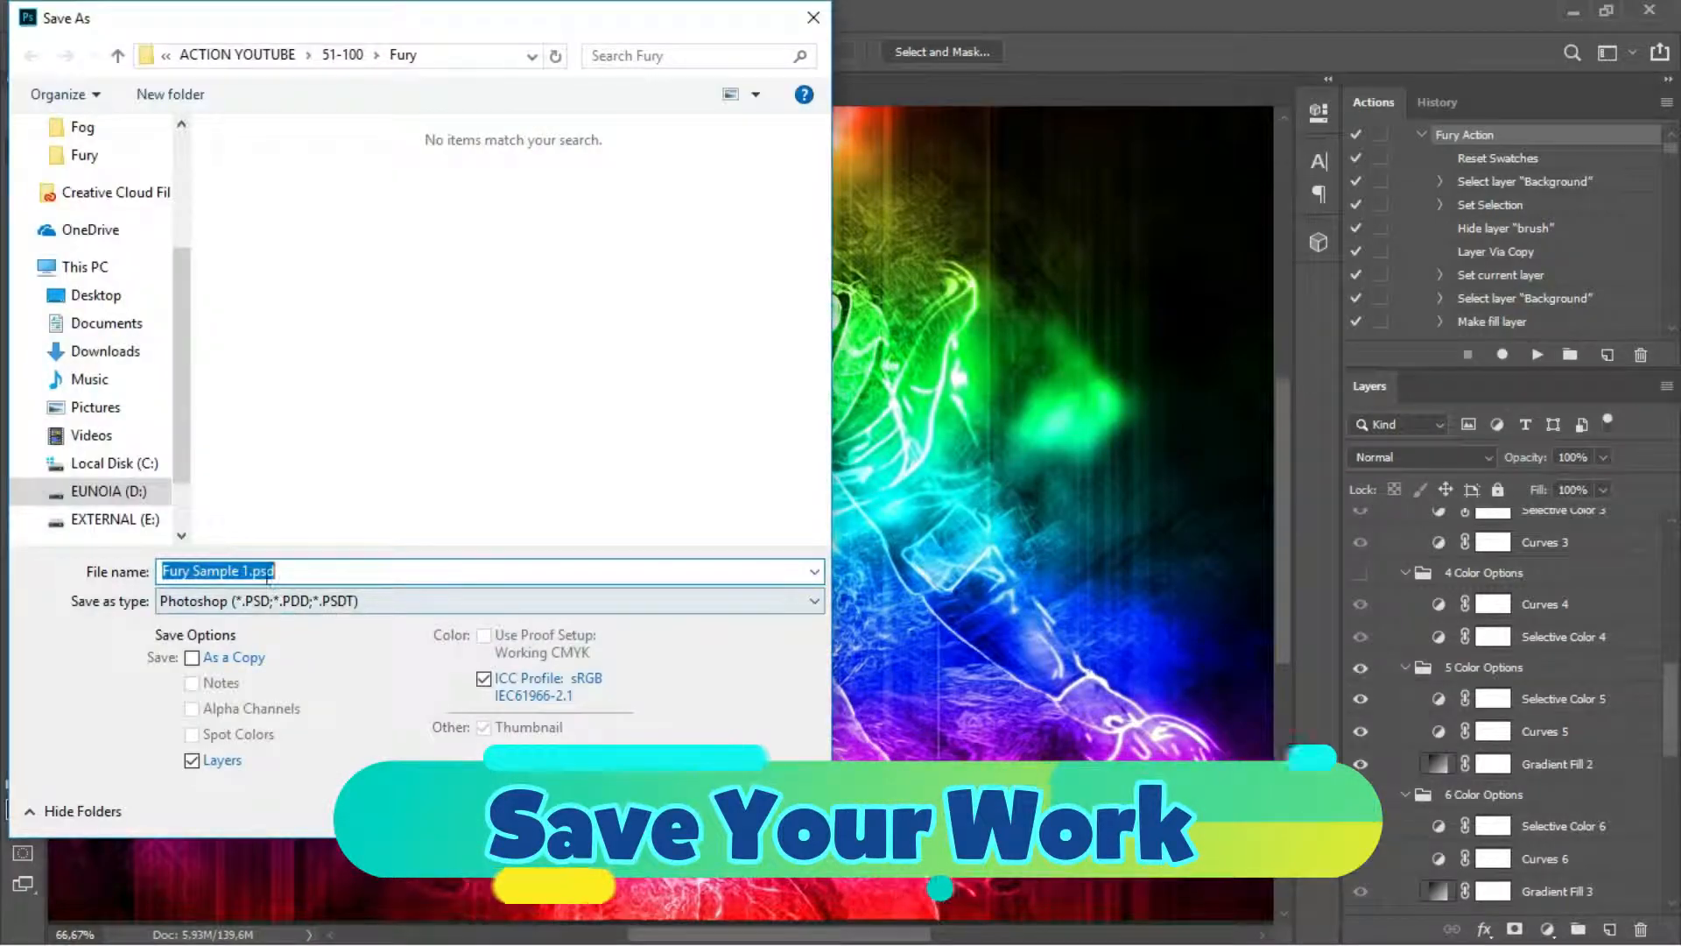
pyautogui.click(248, 570)
pyautogui.press('Delete')
pyautogui.press('Delete')
pyautogui.press('Delete')
pyautogui.press('Delete')
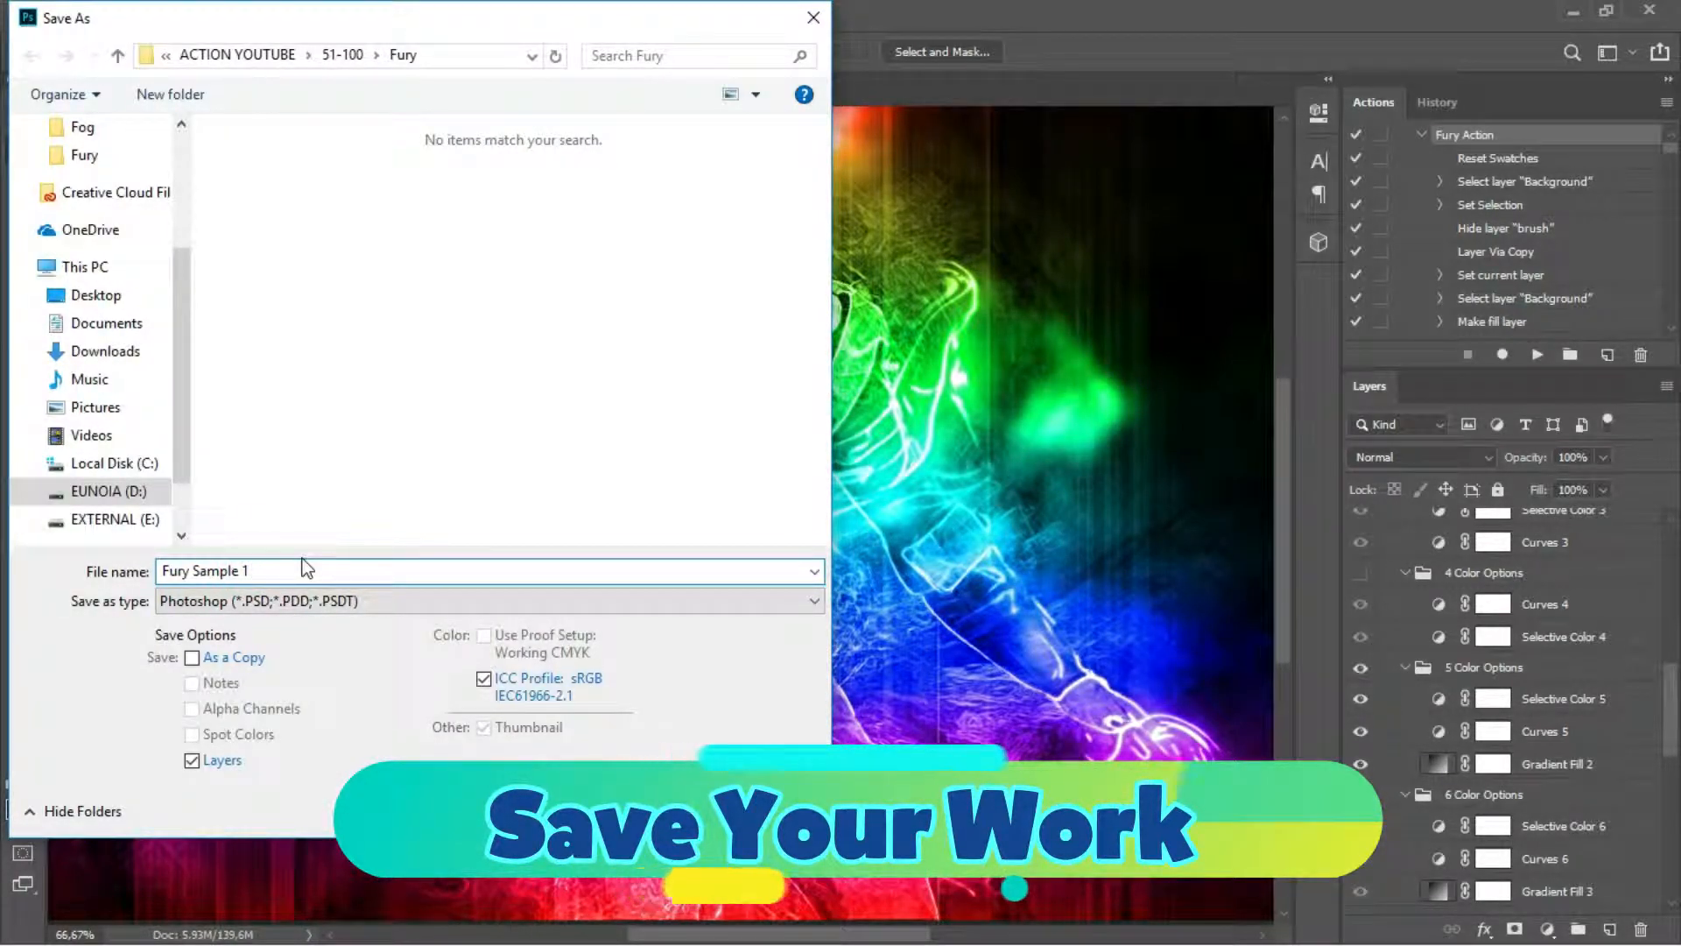
pyautogui.write('aft')
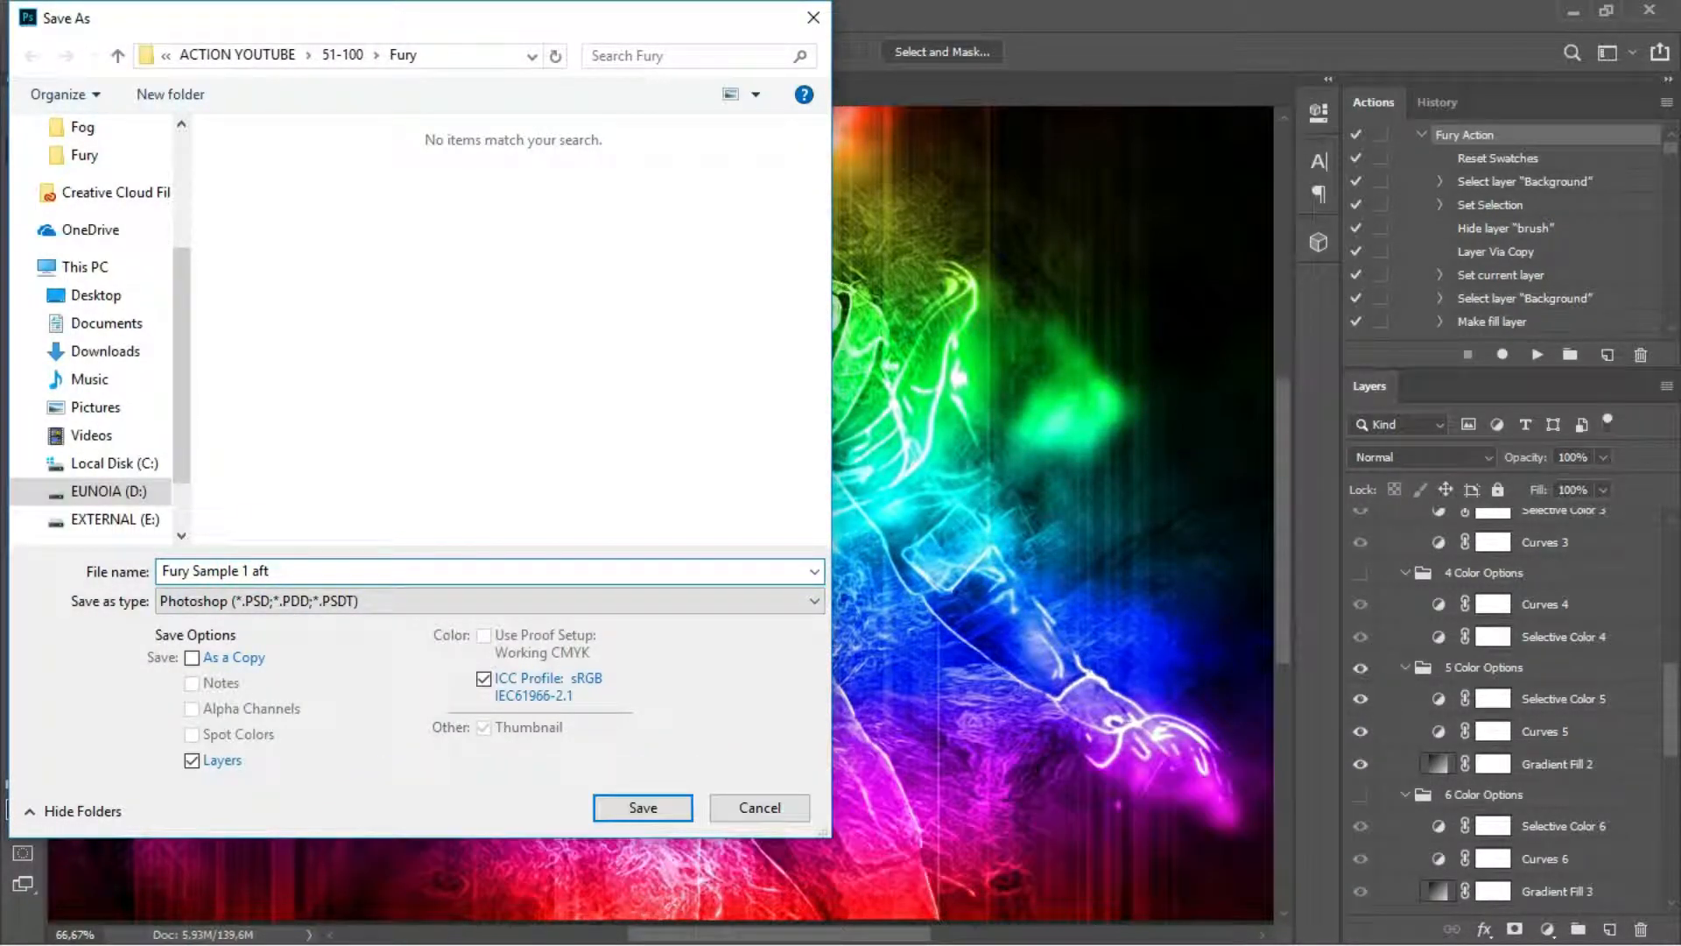
# - Save the file in JPEG format at Maximum quality 12 with the Baseline ("Standard") option
pyautogui.click(355, 599)
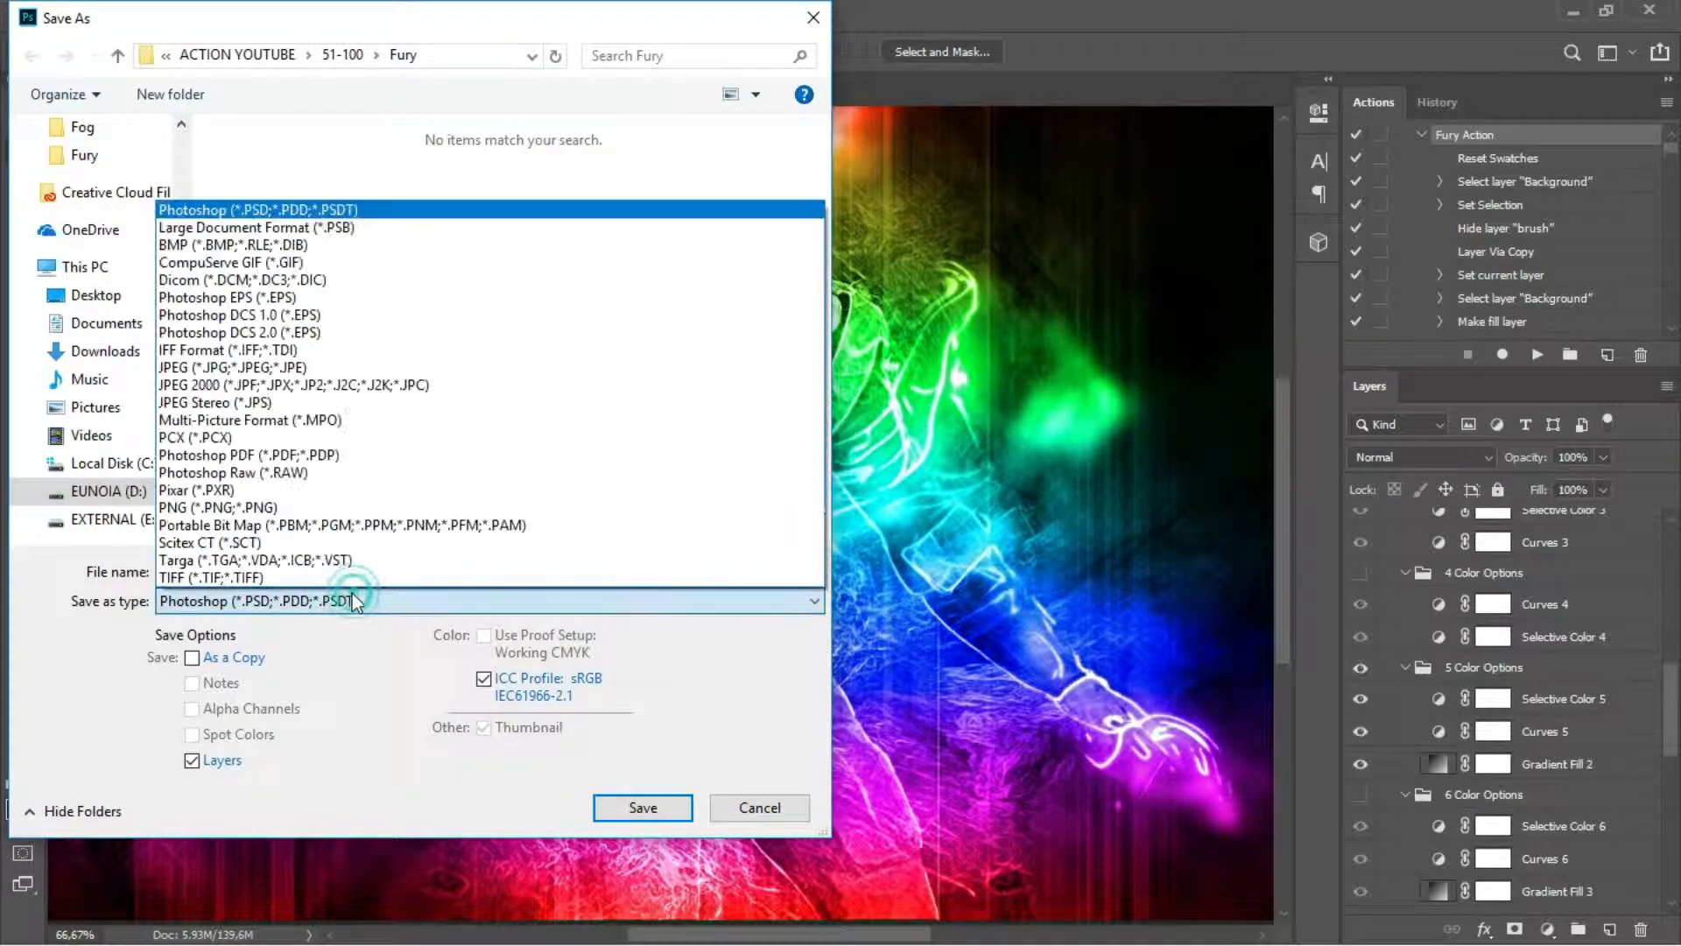
pyautogui.click(274, 368)
pyautogui.click(641, 808)
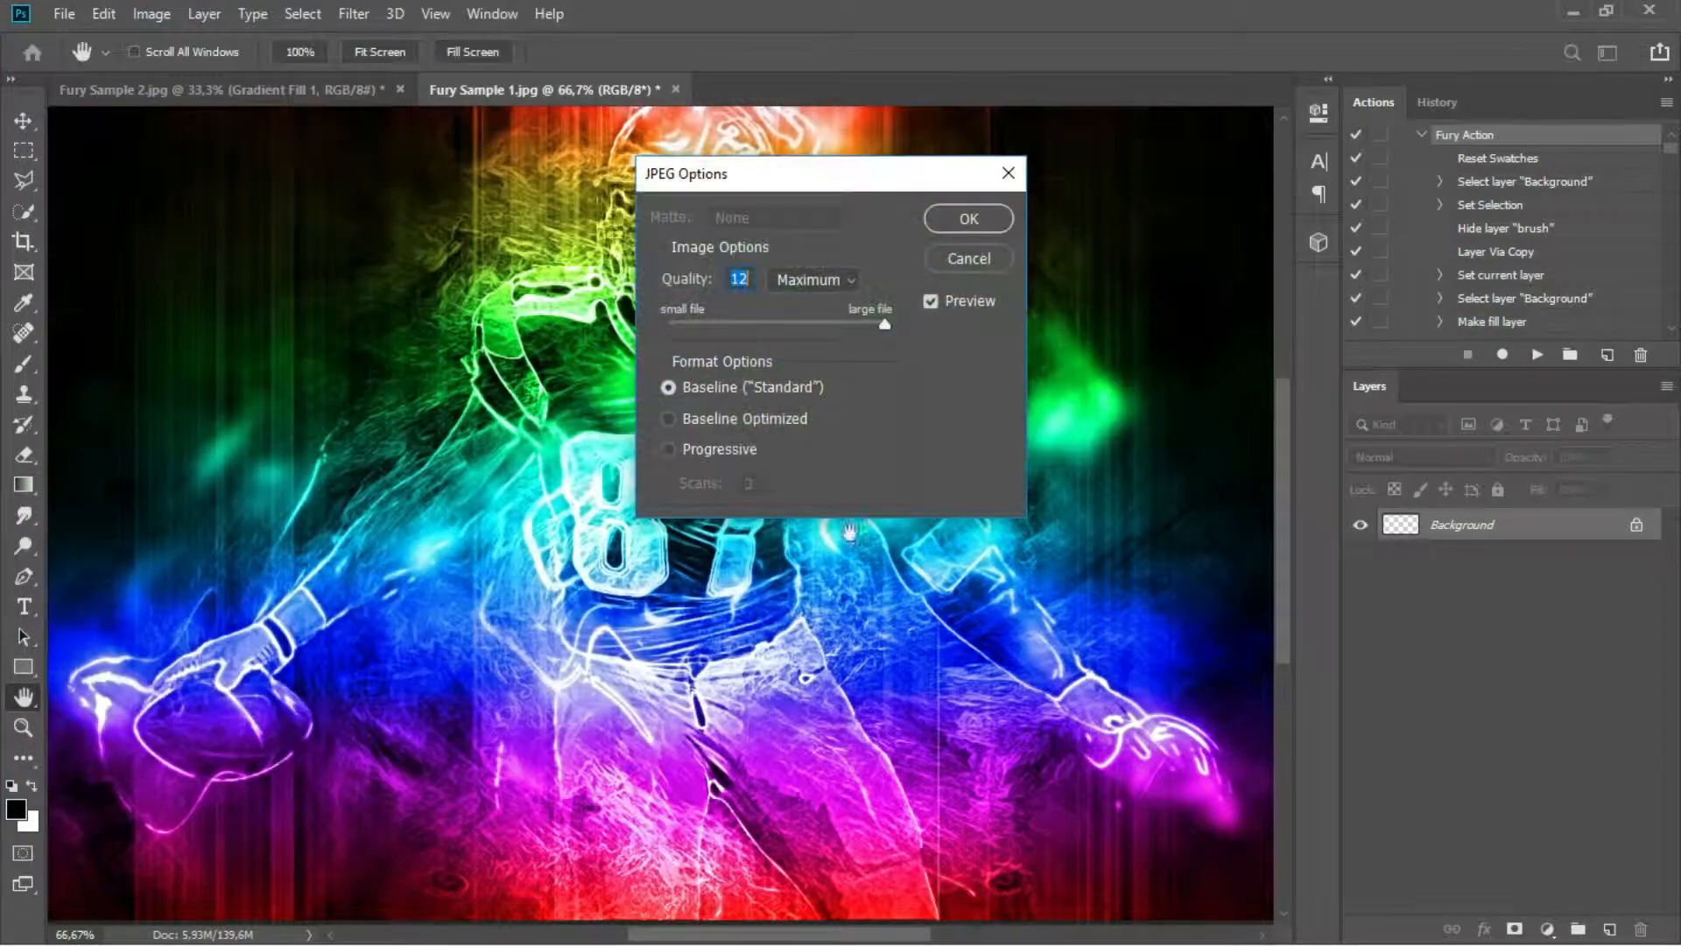
pyautogui.click(972, 219)
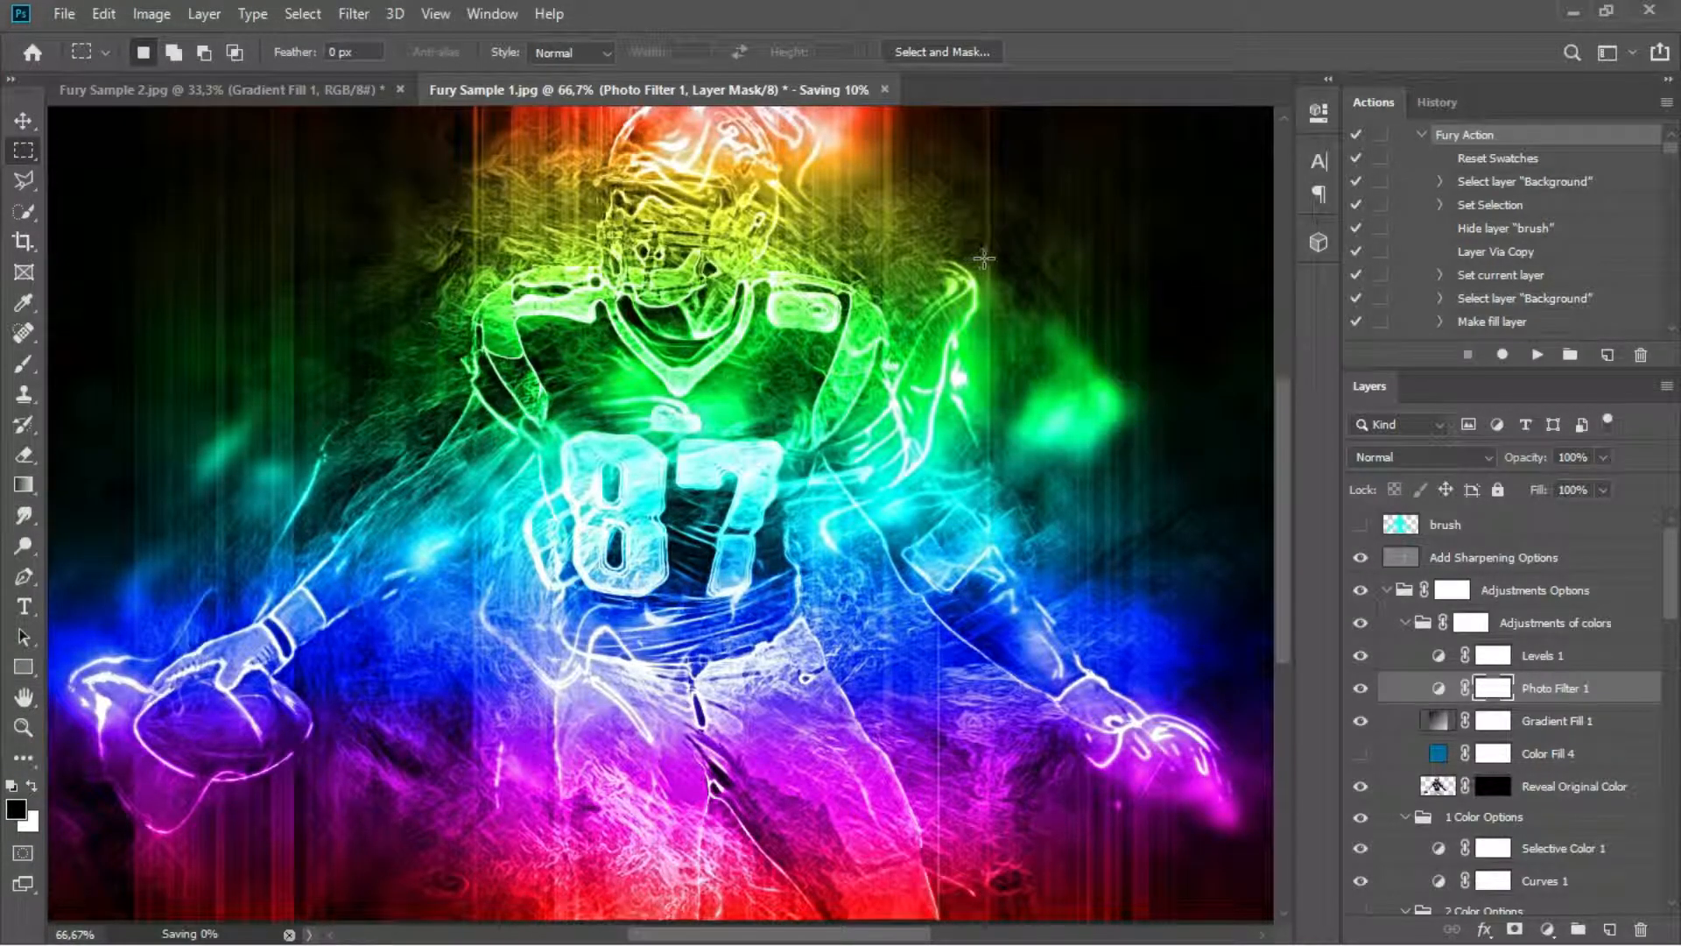
# - Switch to the Fury folder in File Explorer and compare Fury Sample 2.jpg with a close-up of Fury Sample 2 after.jpg
pyautogui.click(1574, 14)
pyautogui.click(1226, 333)
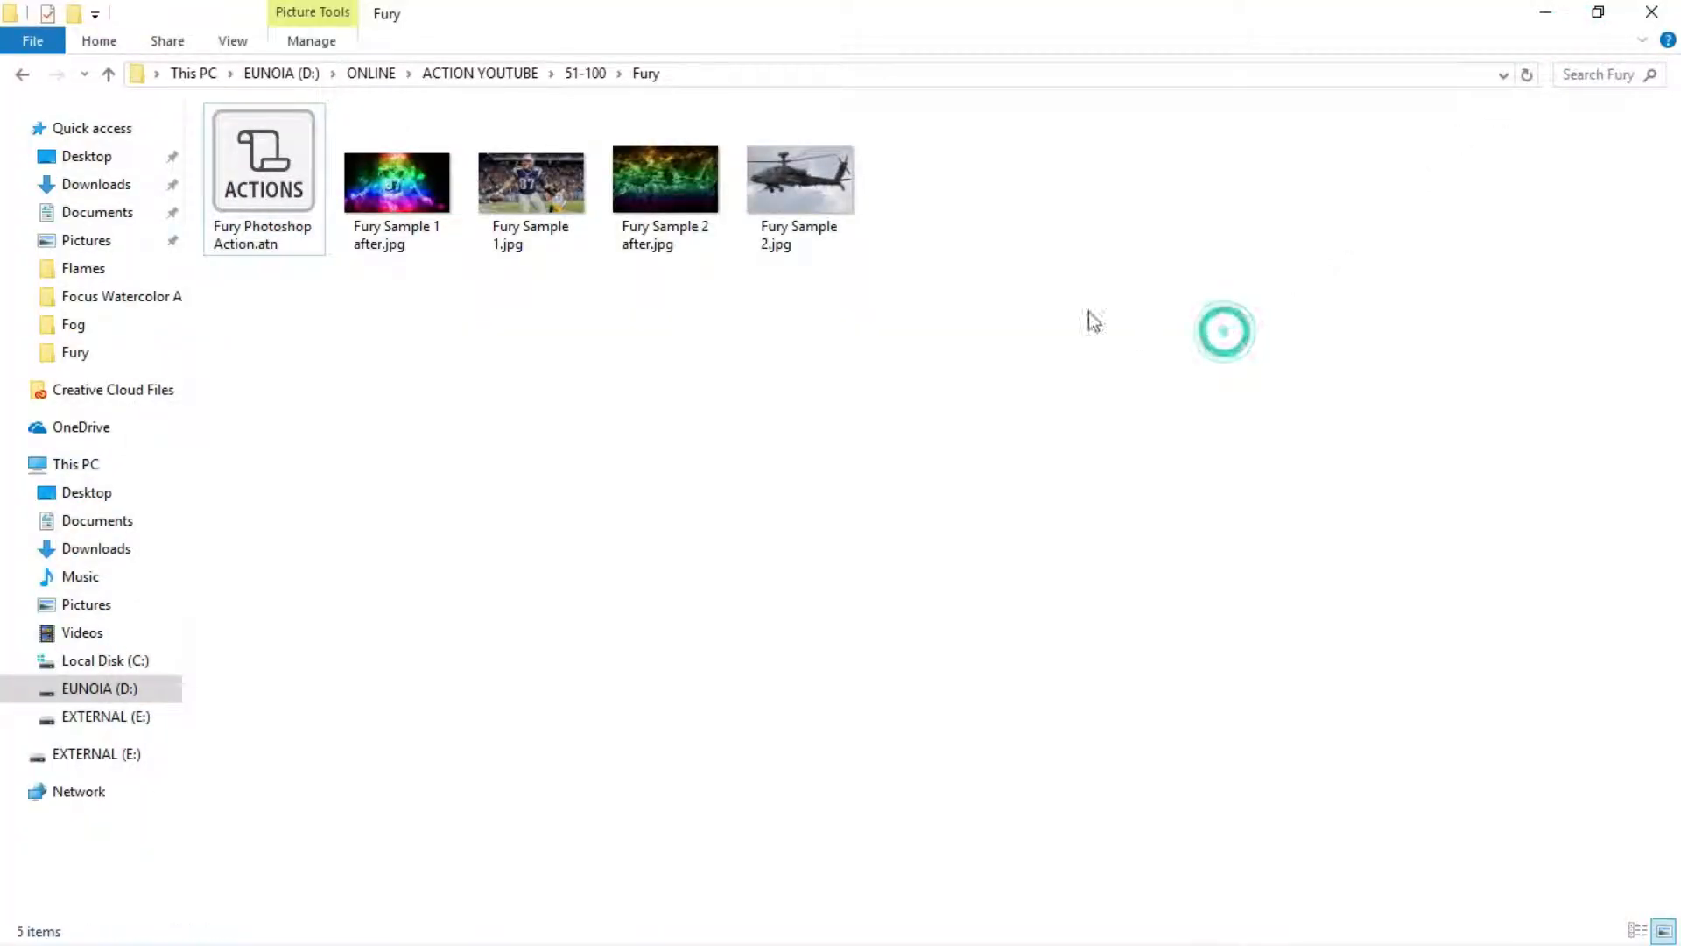
pyautogui.doubleClick(793, 191)
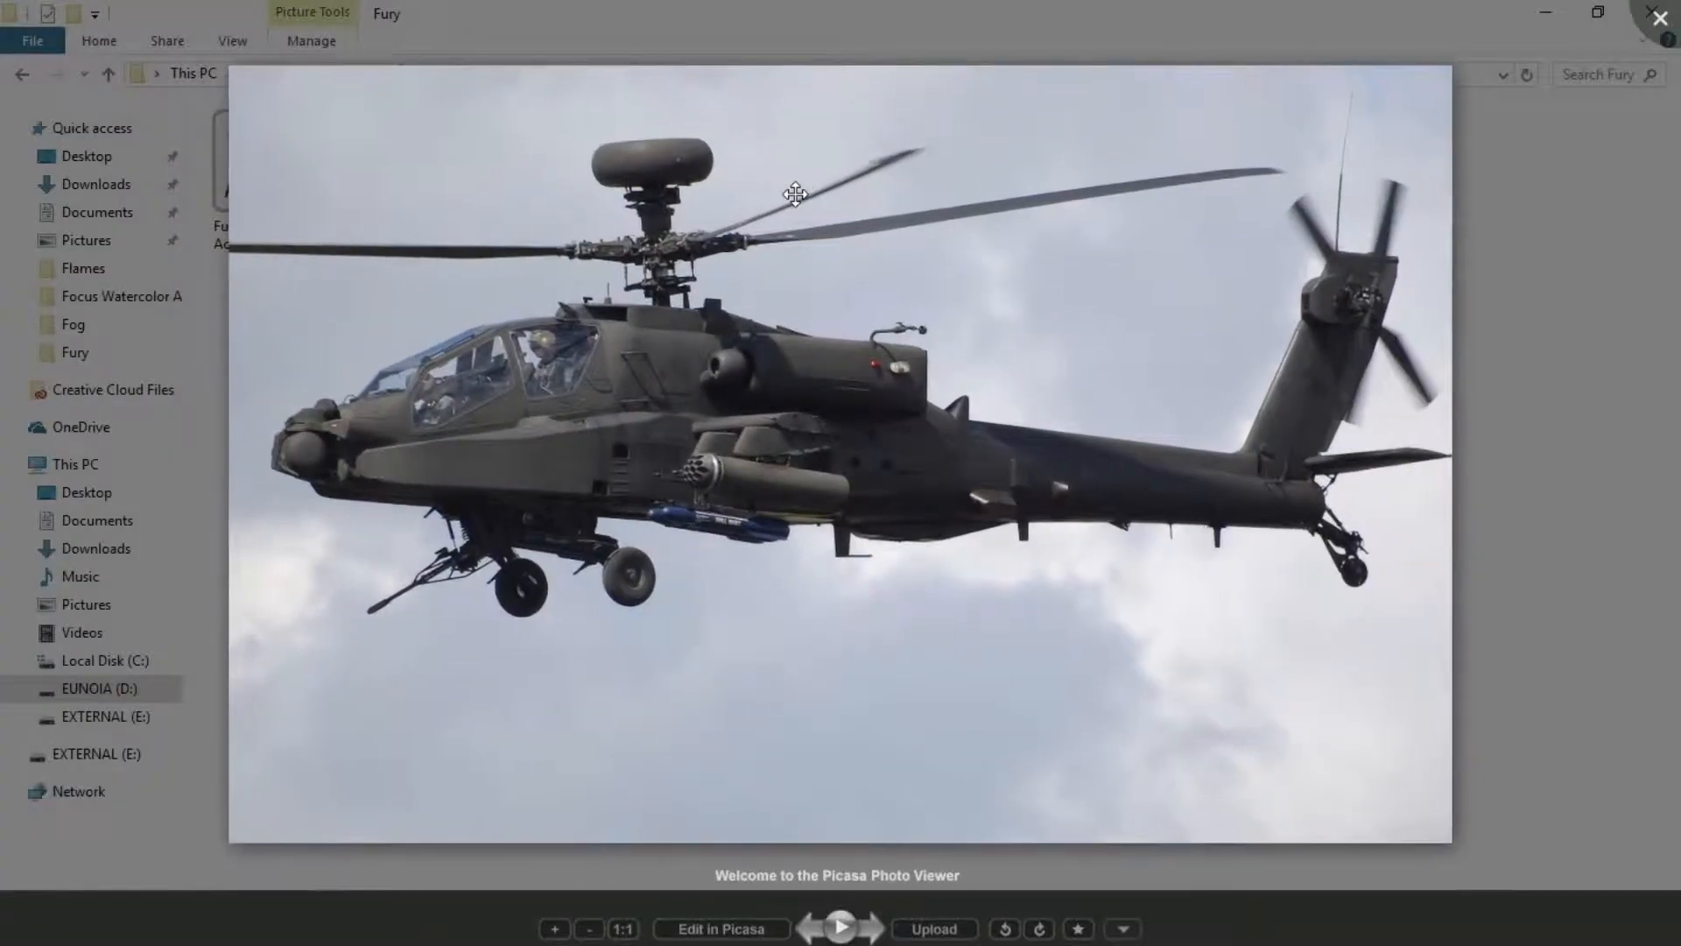
pyautogui.press('Left')
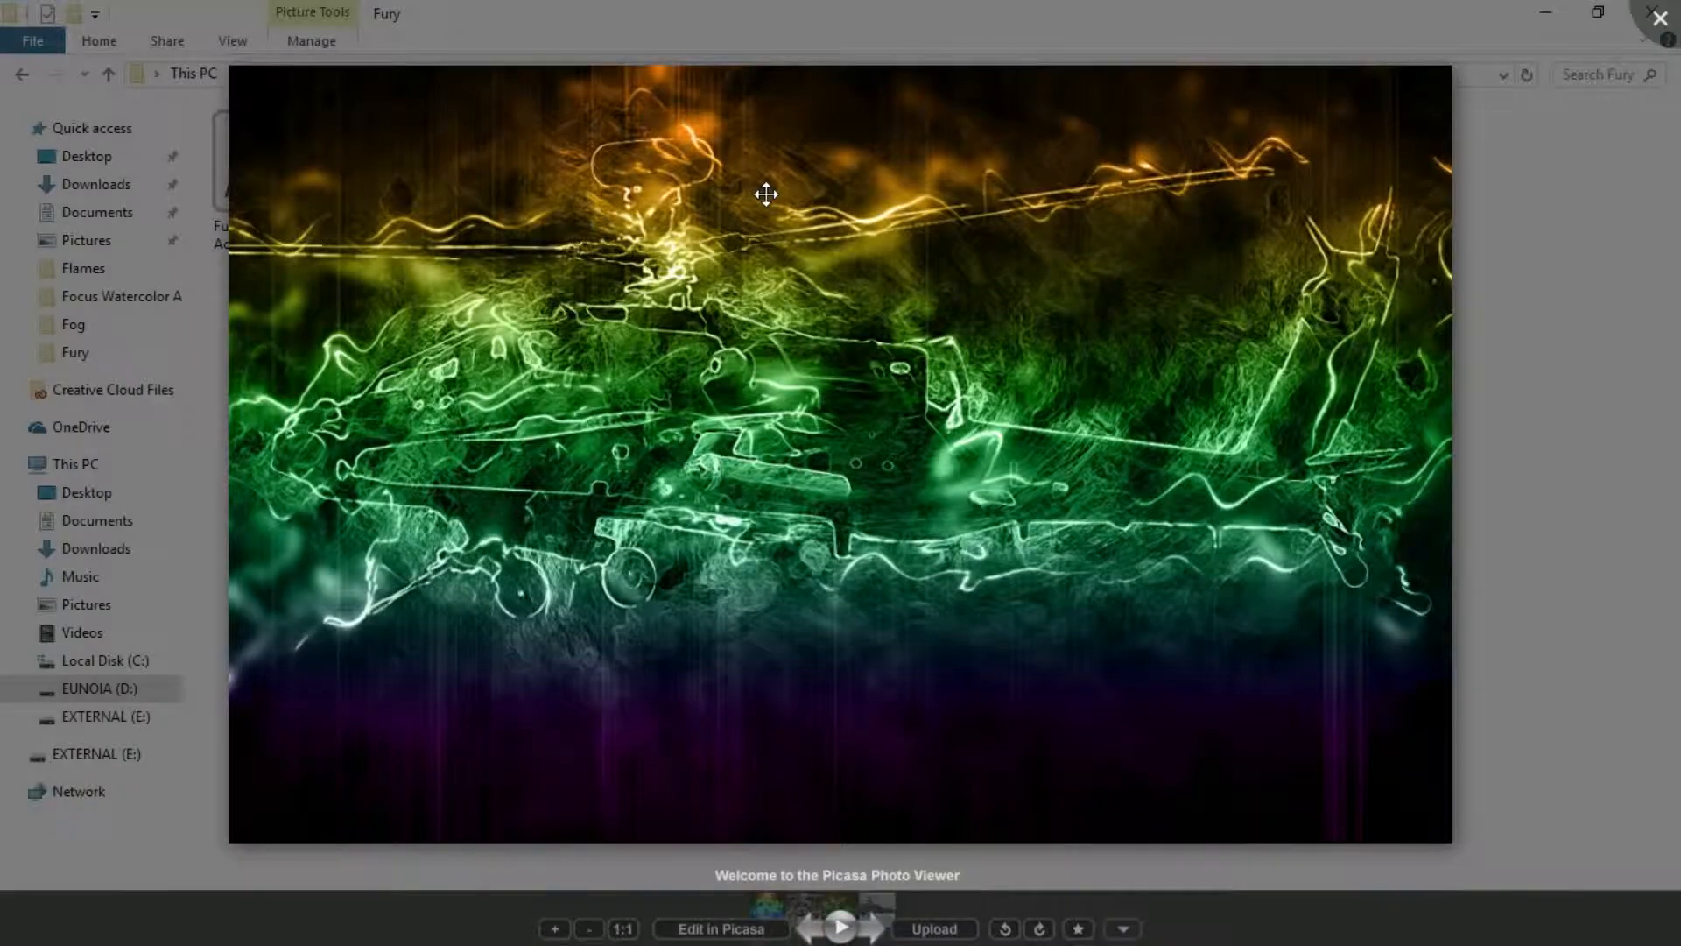
pyautogui.scroll(3, 766, 194)
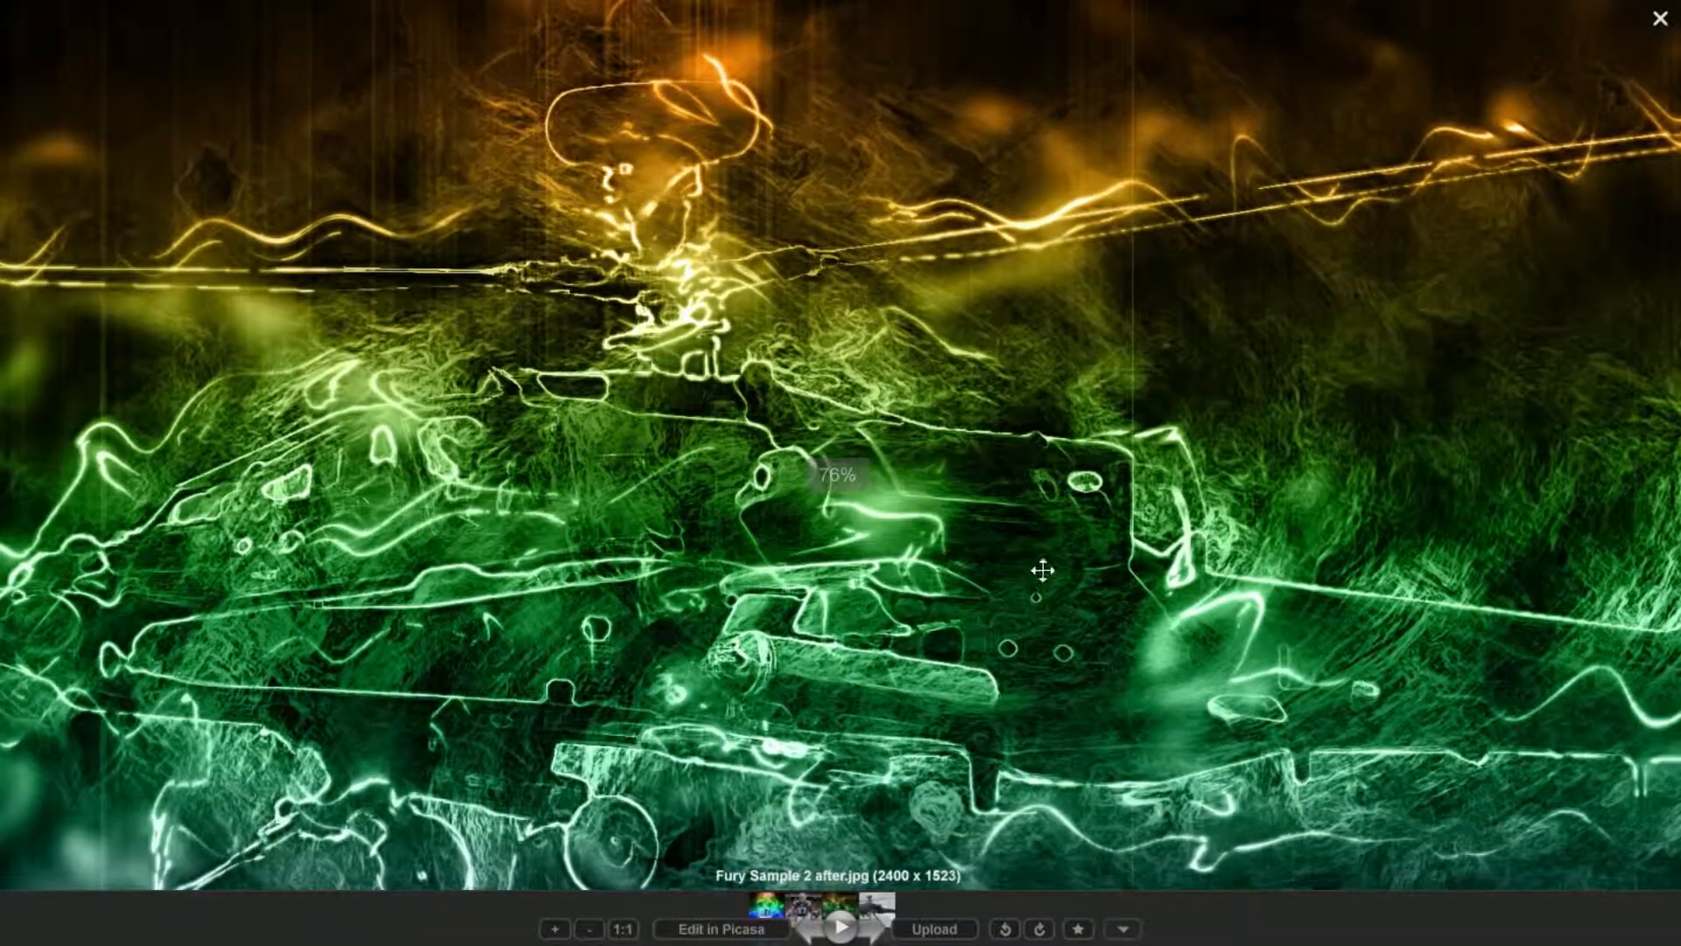
pyautogui.moveTo(1042, 570); pyautogui.dragTo(867, 450)
pyautogui.moveTo(1182, 560); pyautogui.dragTo(1332, 488)
pyautogui.moveTo(763, 512); pyautogui.dragTo(960, 526)
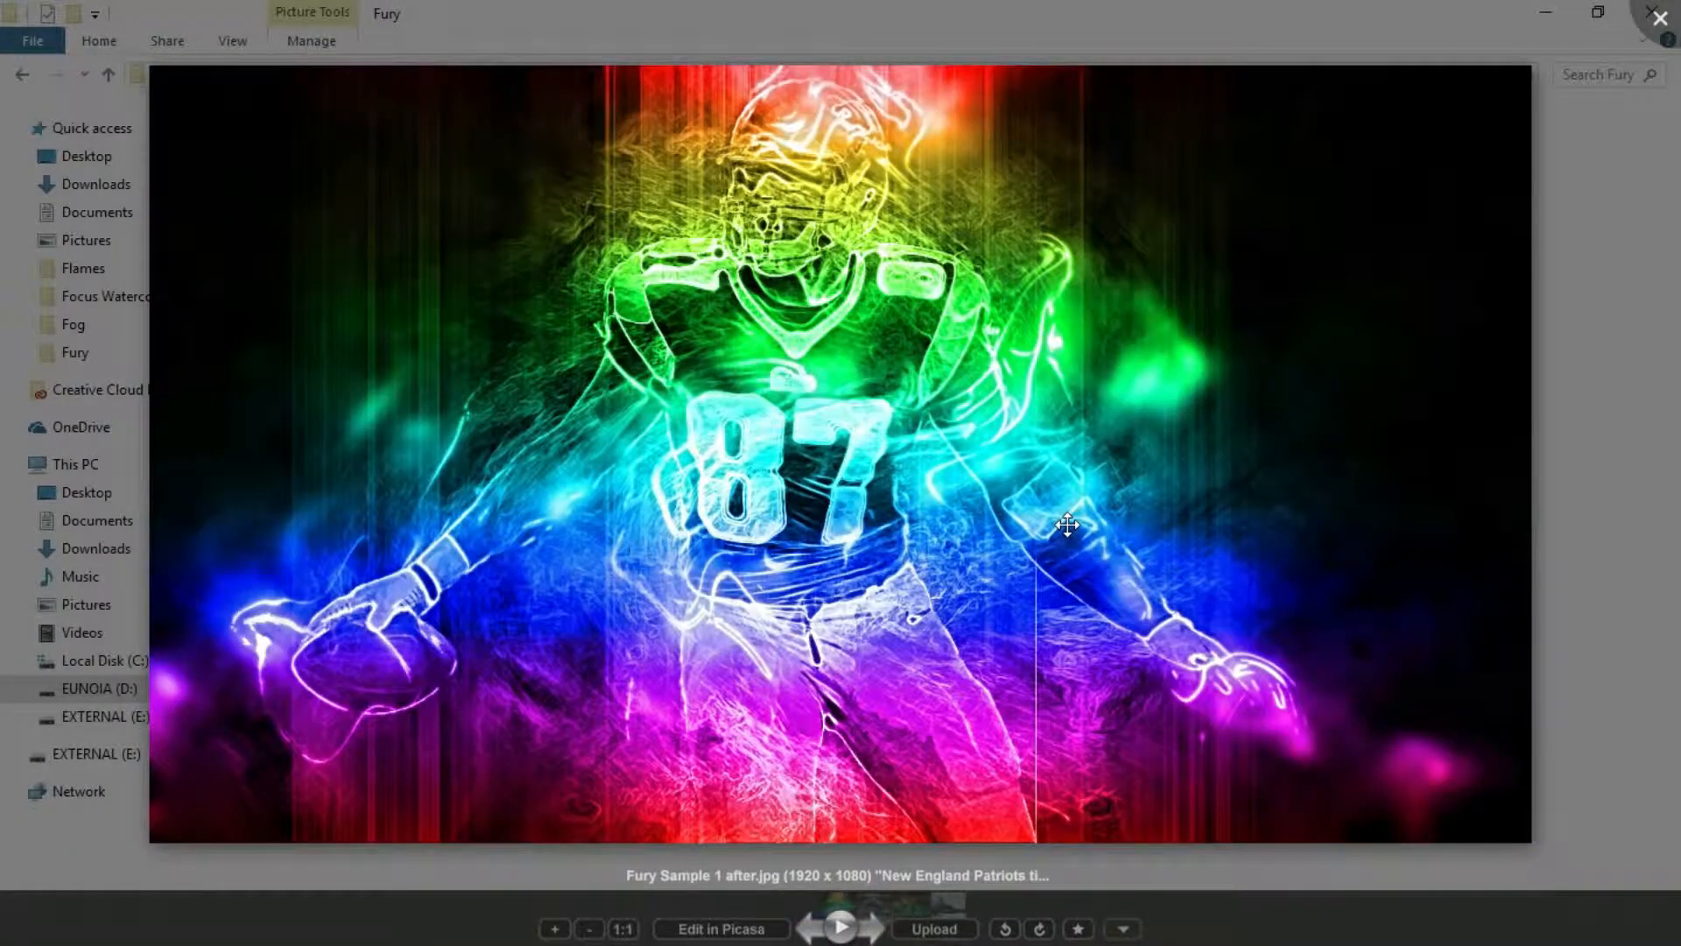
# - Examine the details of Fury Sample 1 after.jpg up close, close the photo viewer and minimise the Fury folder
pyautogui.scroll(2, 803, 261)
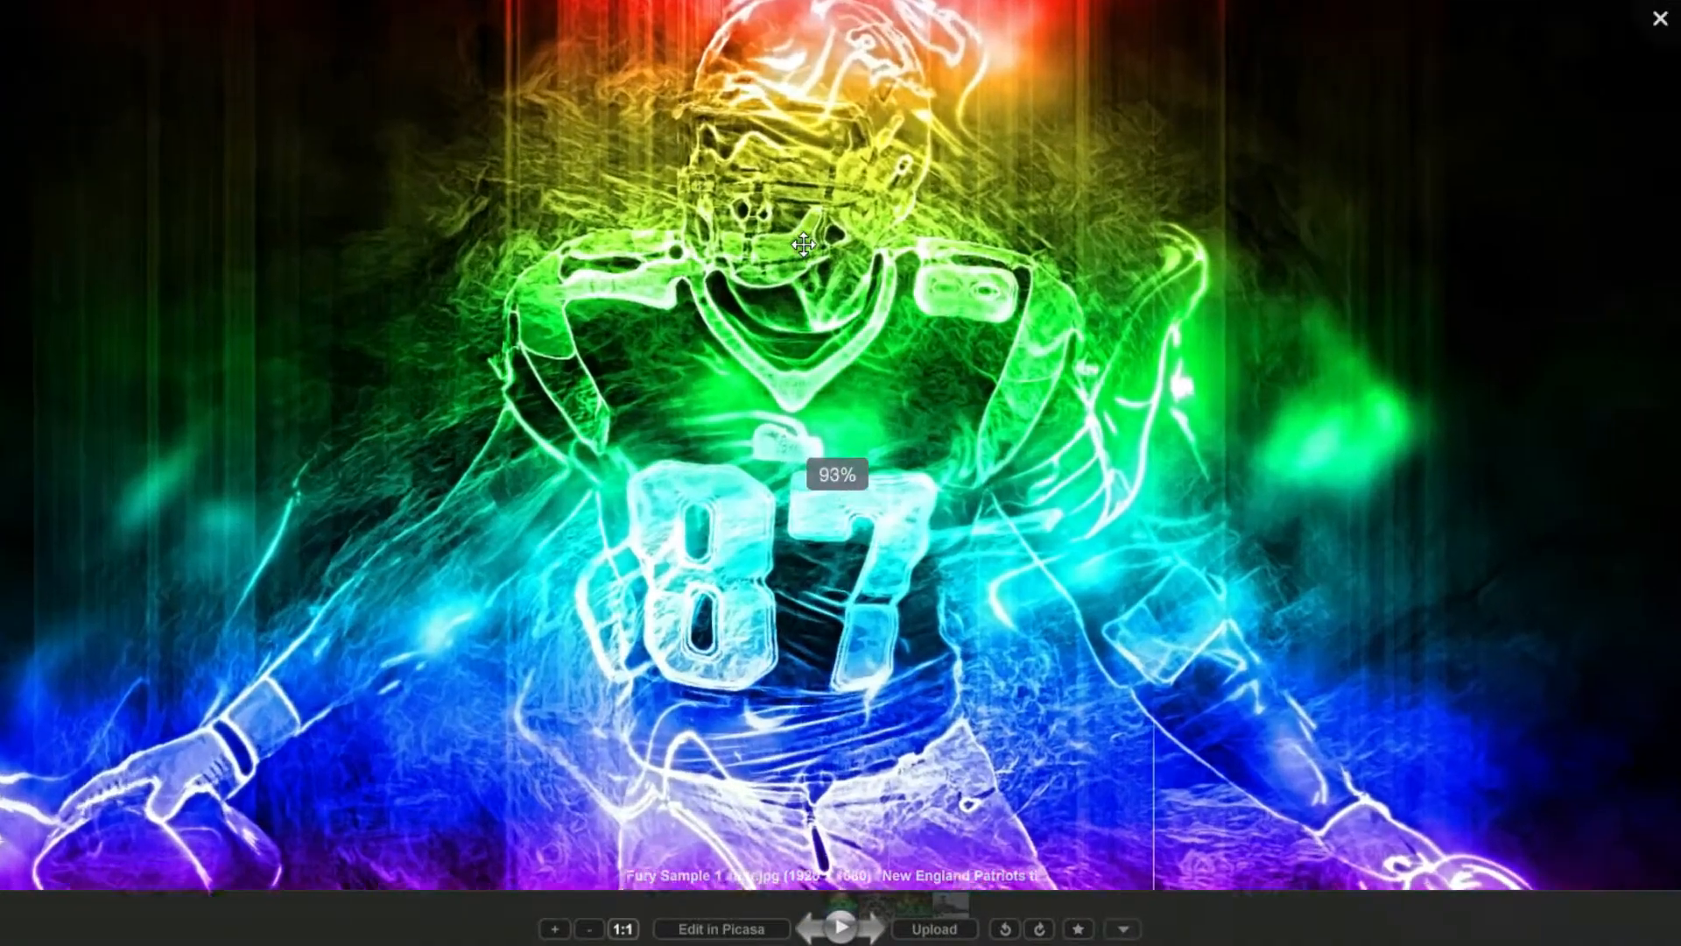
pyautogui.moveTo(1023, 603); pyautogui.dragTo(1024, 395)
pyautogui.moveTo(1045, 554); pyautogui.dragTo(1064, 455)
pyautogui.moveTo(980, 553); pyautogui.dragTo(860, 672)
pyautogui.moveTo(902, 394); pyautogui.dragTo(901, 532)
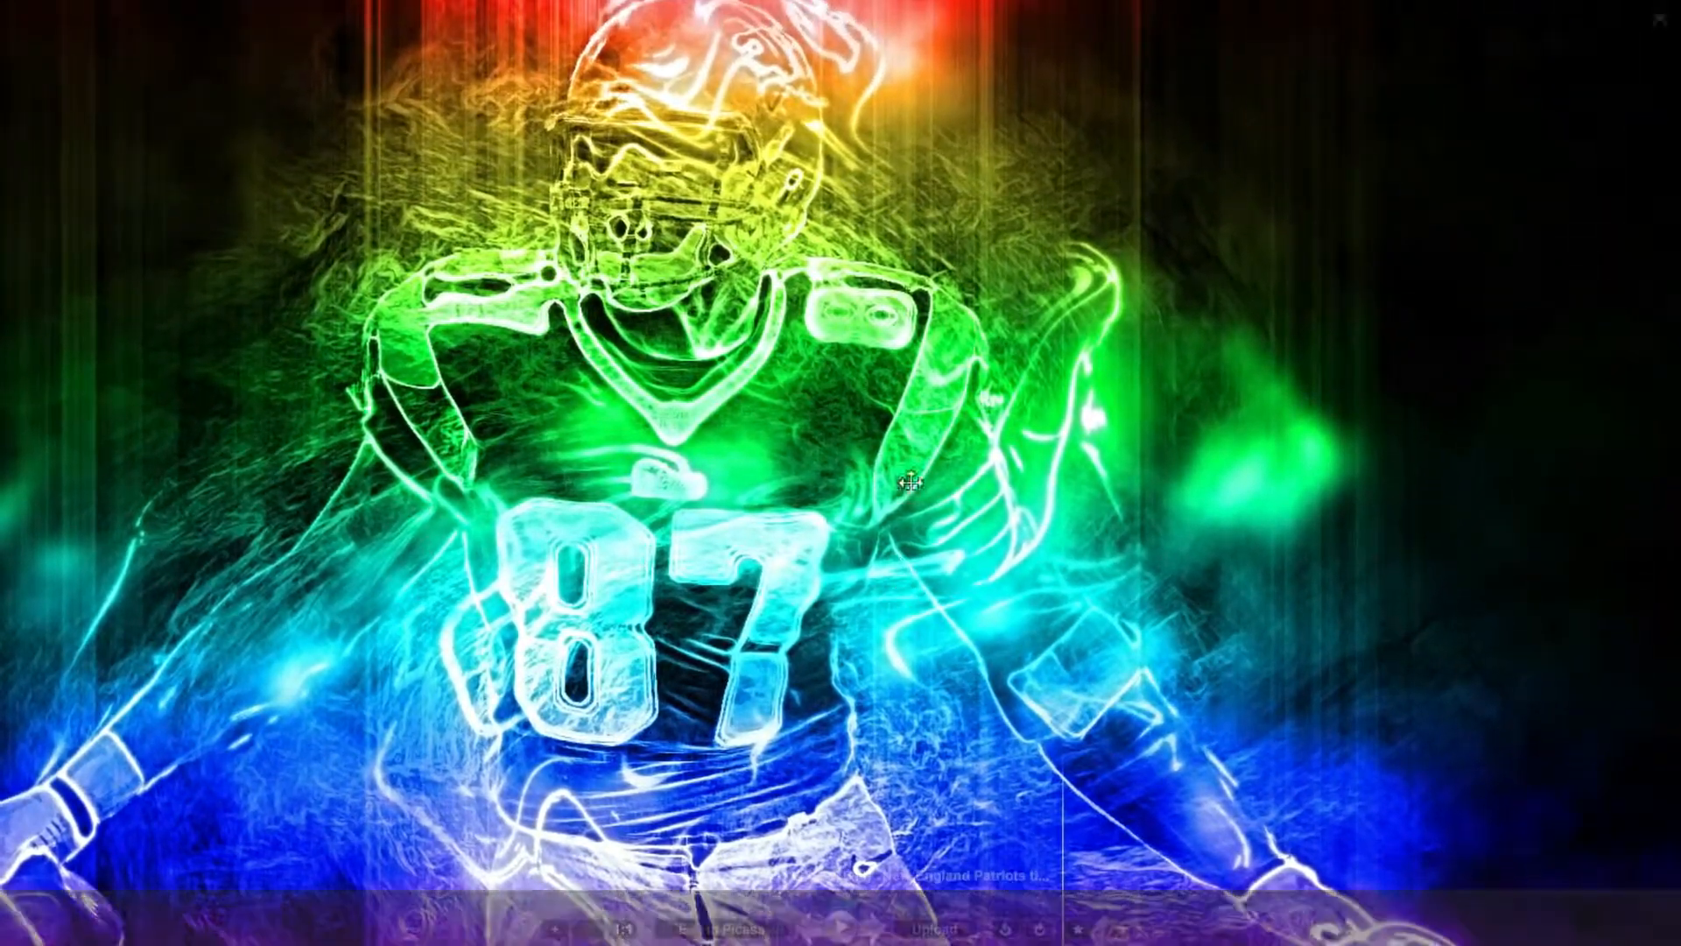
pyautogui.scroll(-3, 901, 532)
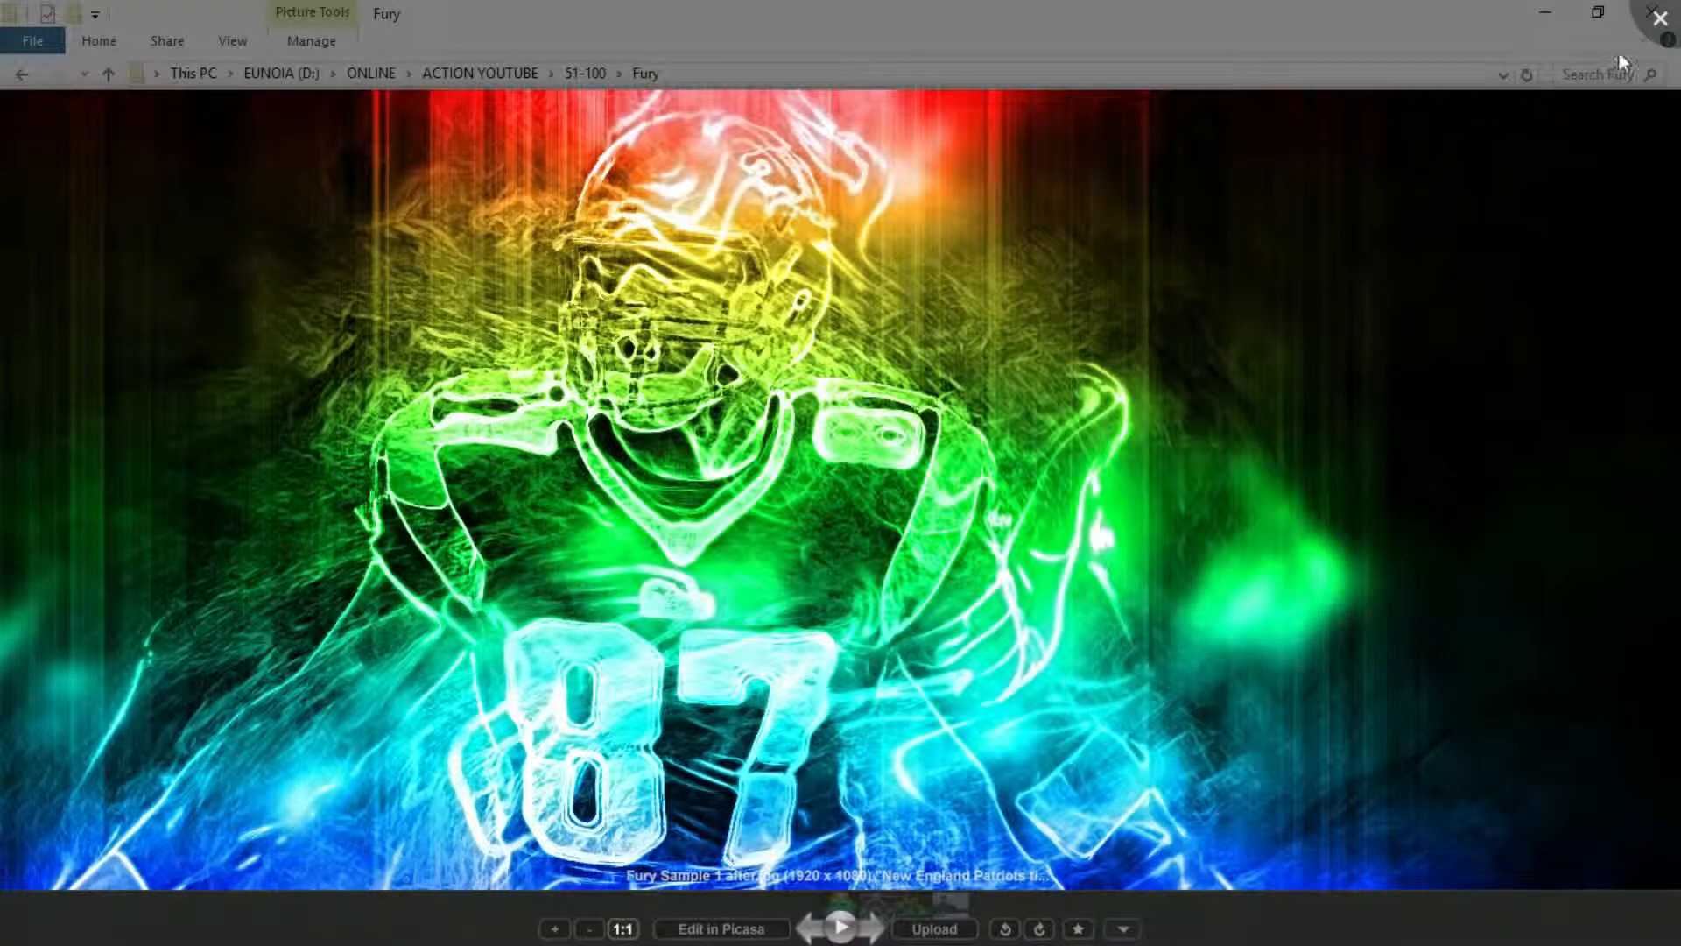
pyautogui.click(1662, 19)
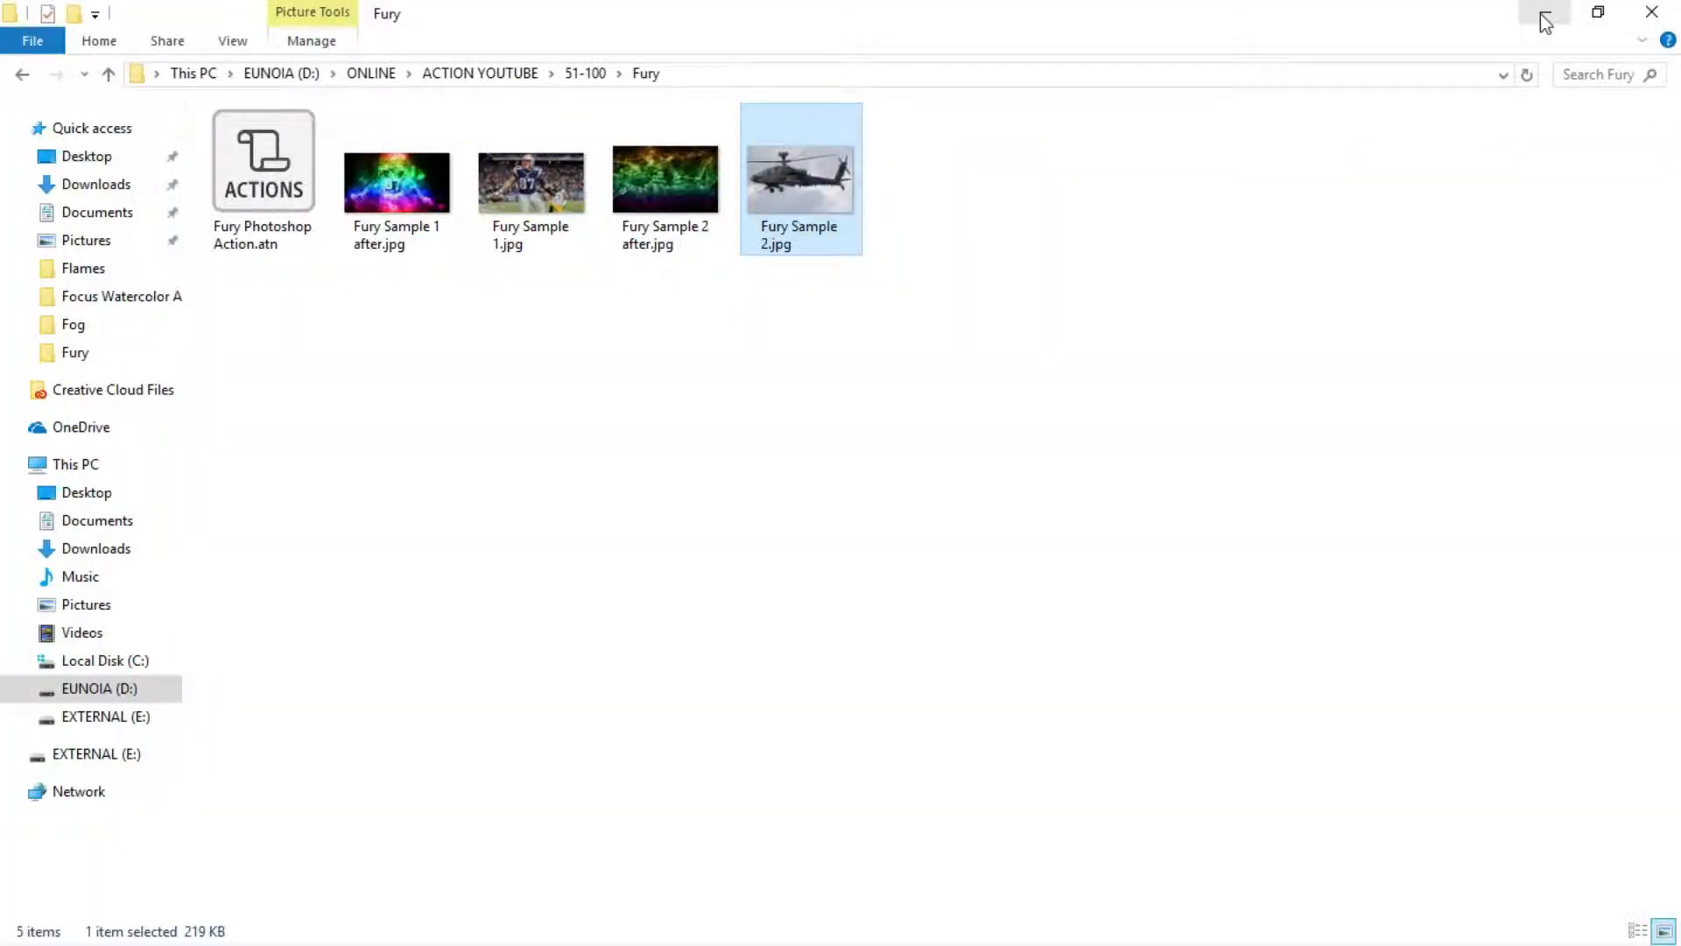
pyautogui.click(1545, 18)
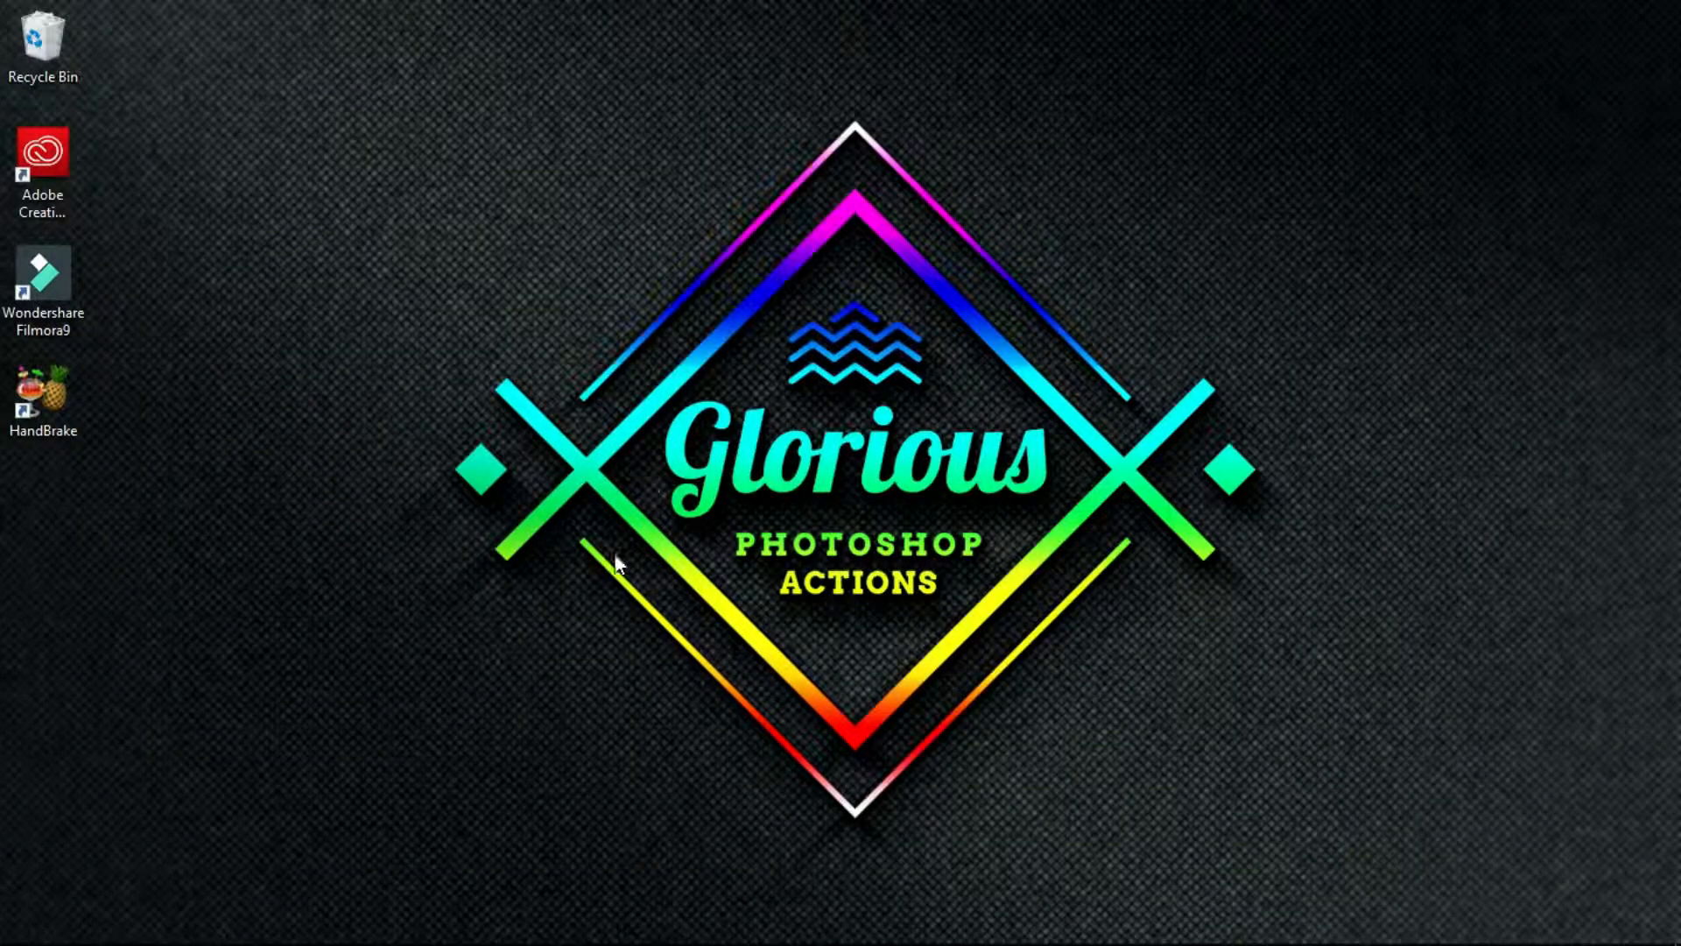
pyautogui.moveTo(375, 942)
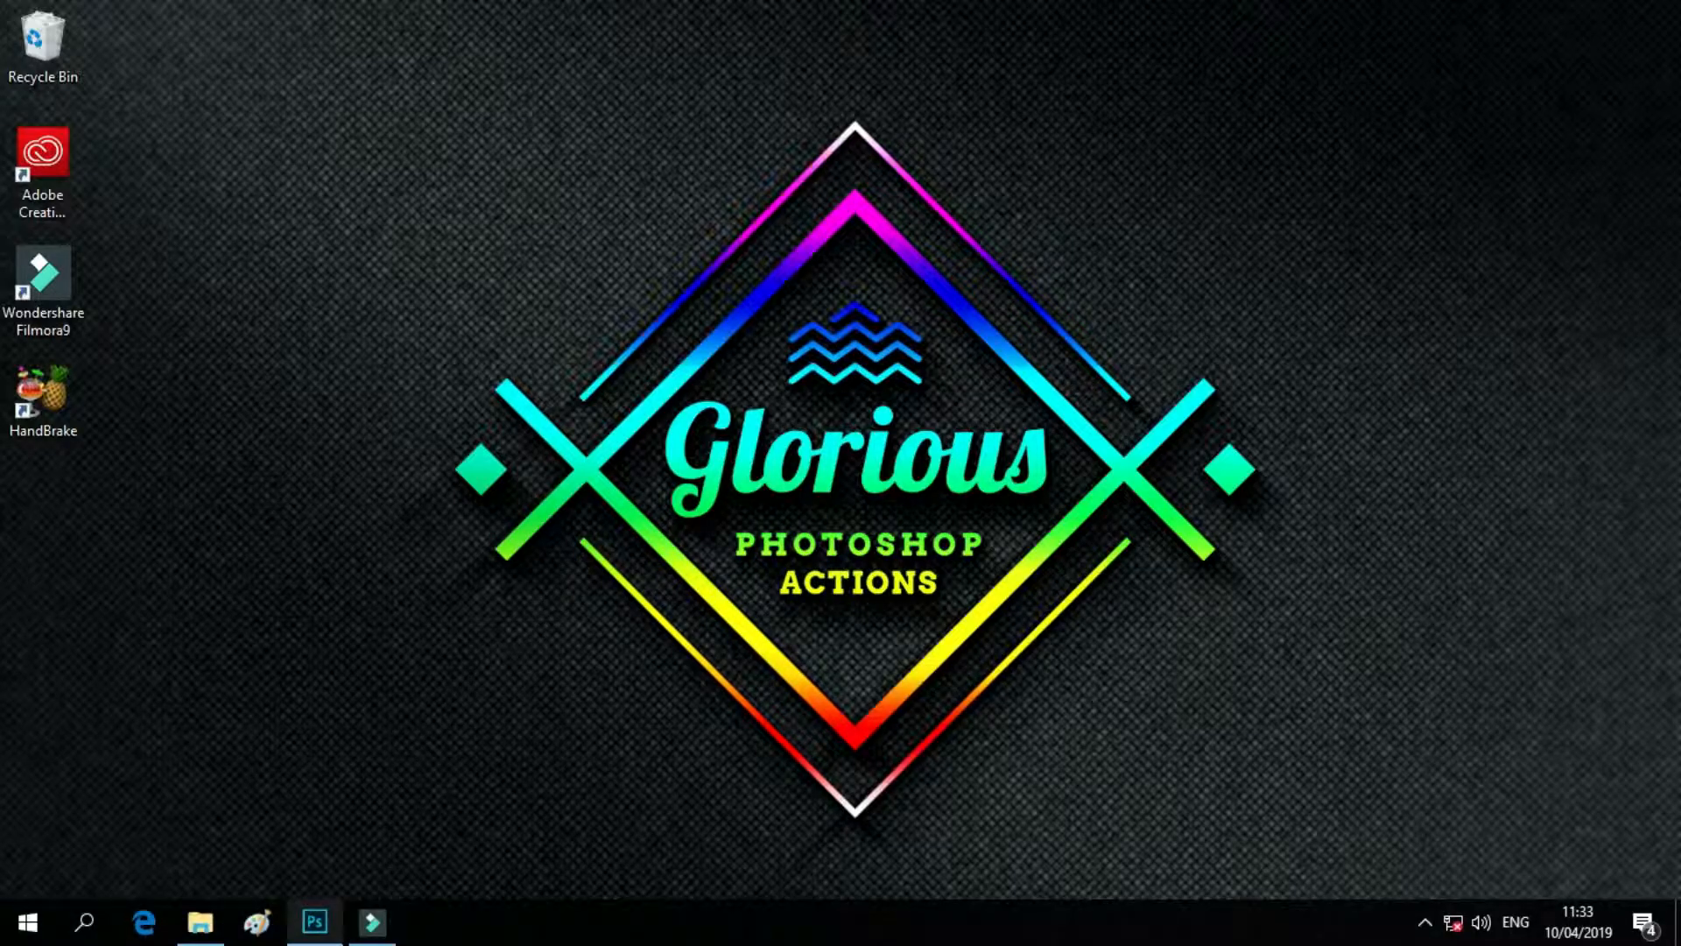